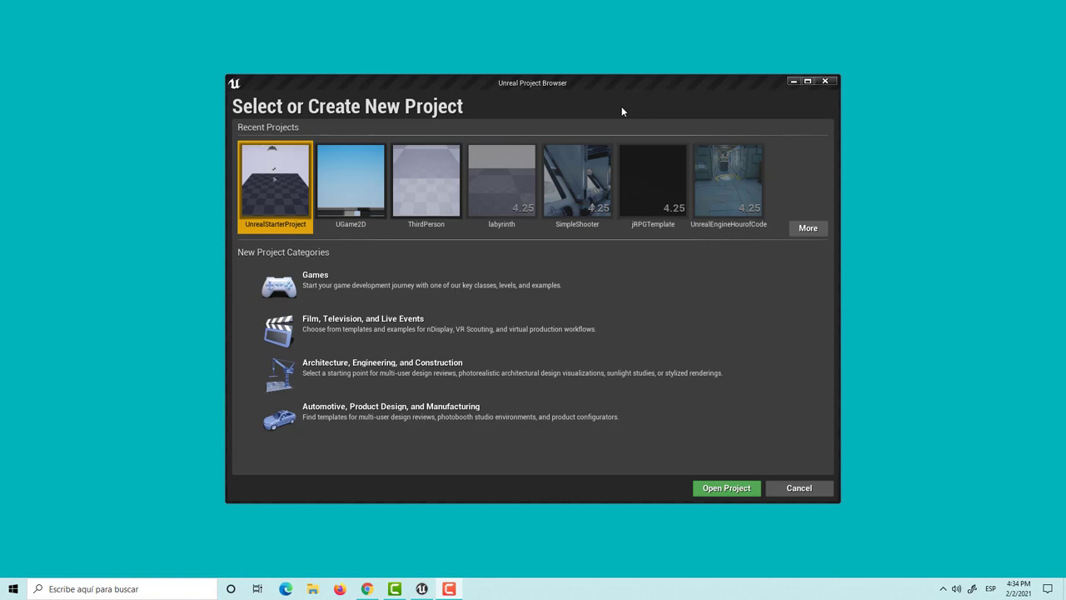
- Choose the Games category and the Blank template, and switch the project type to C++
left_click(488, 283)
left_click(658, 488)
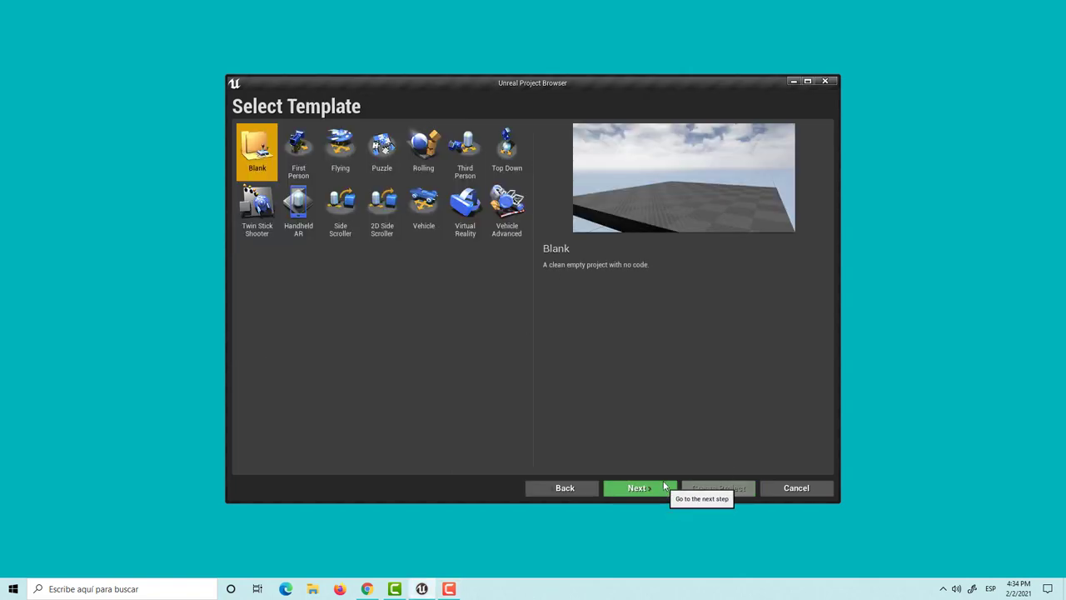
left_click(638, 488)
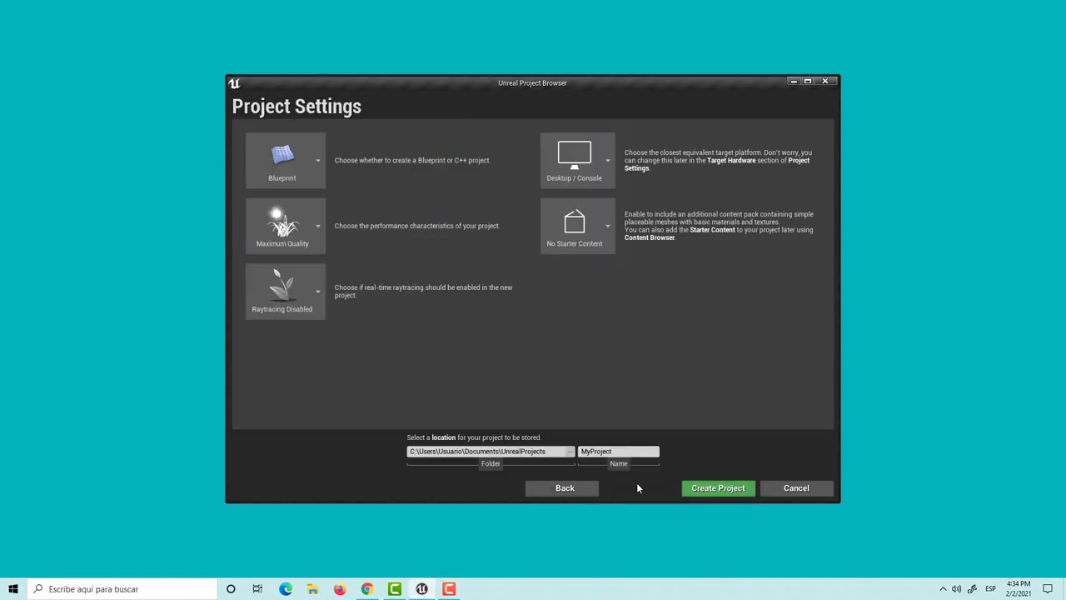
left_click(283, 160)
left_click(282, 223)
- Name the project UnrealInteractions and create it
double_click(629, 452)
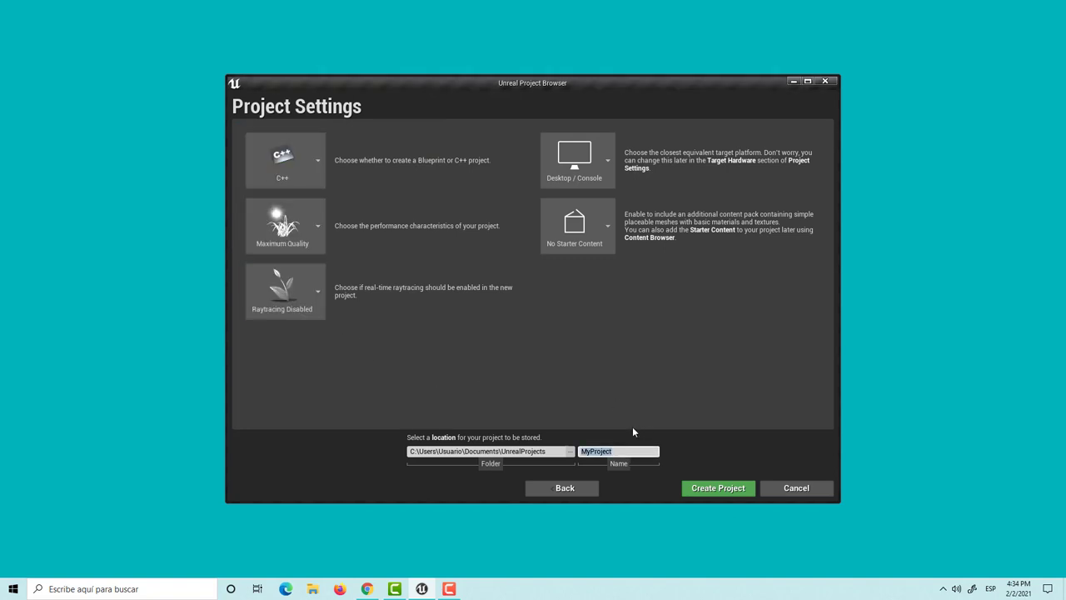
key("BackSpace")
type("Unre")
key("BackSpace")
left_click(712, 493)
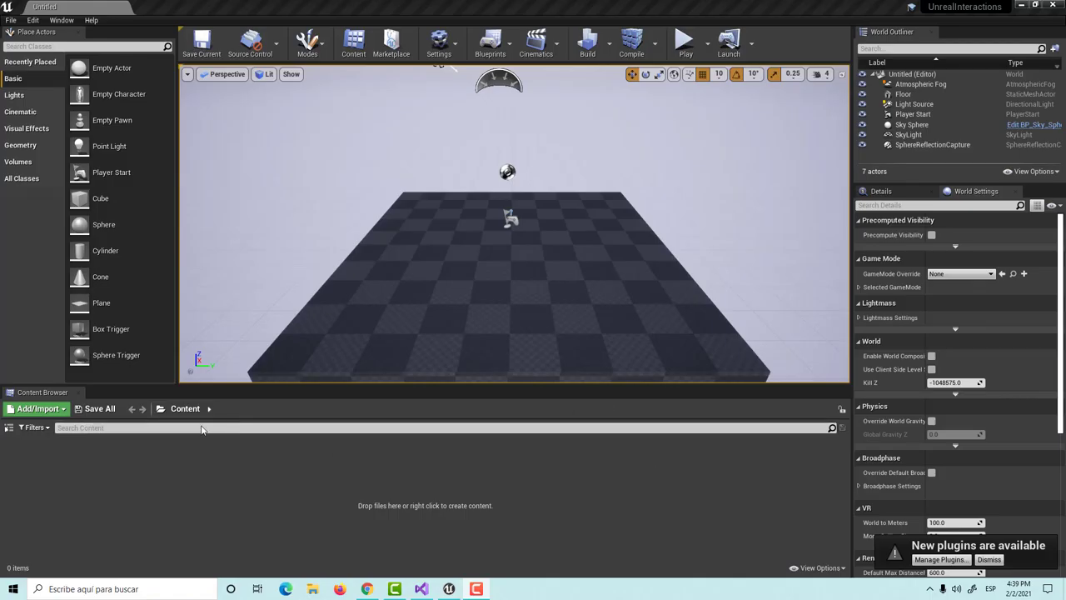
- Start saving the level as map01 and create a new maps folder under Content
left_click(20, 430)
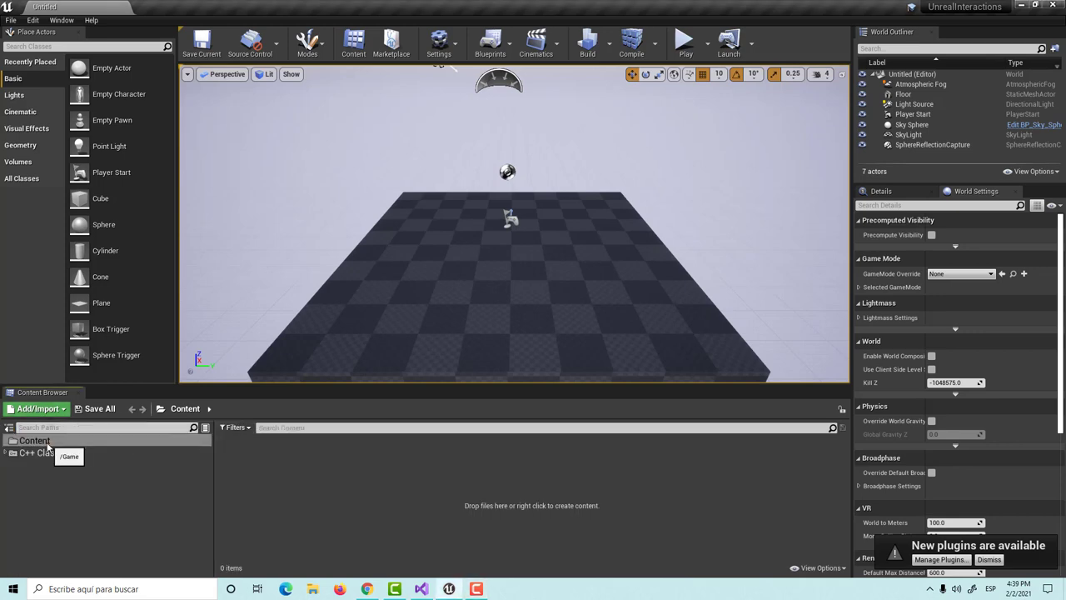
key("ctrl+s")
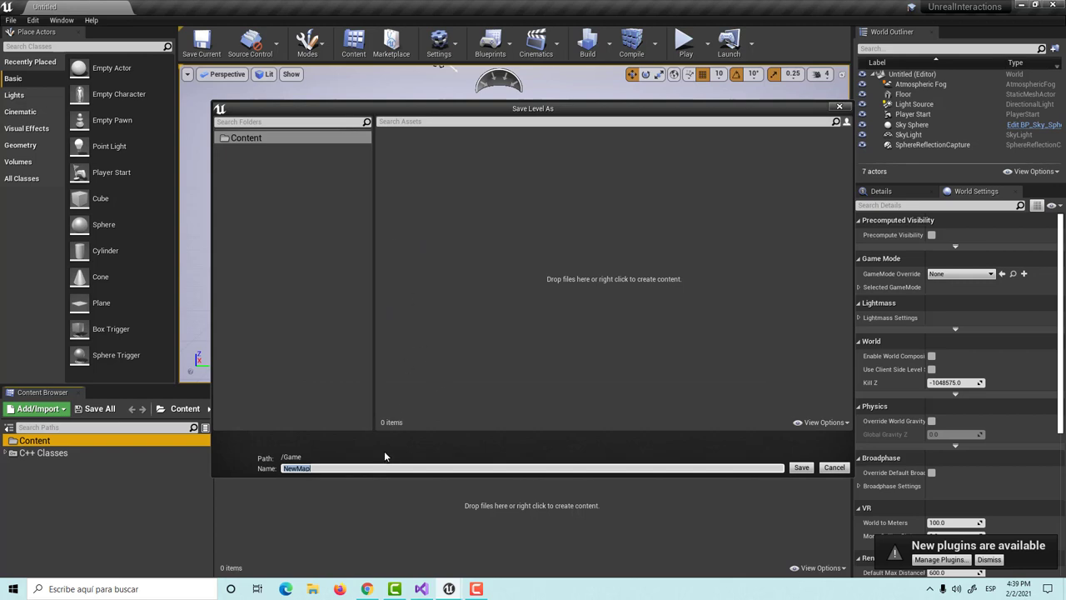
type("map")
type("01")
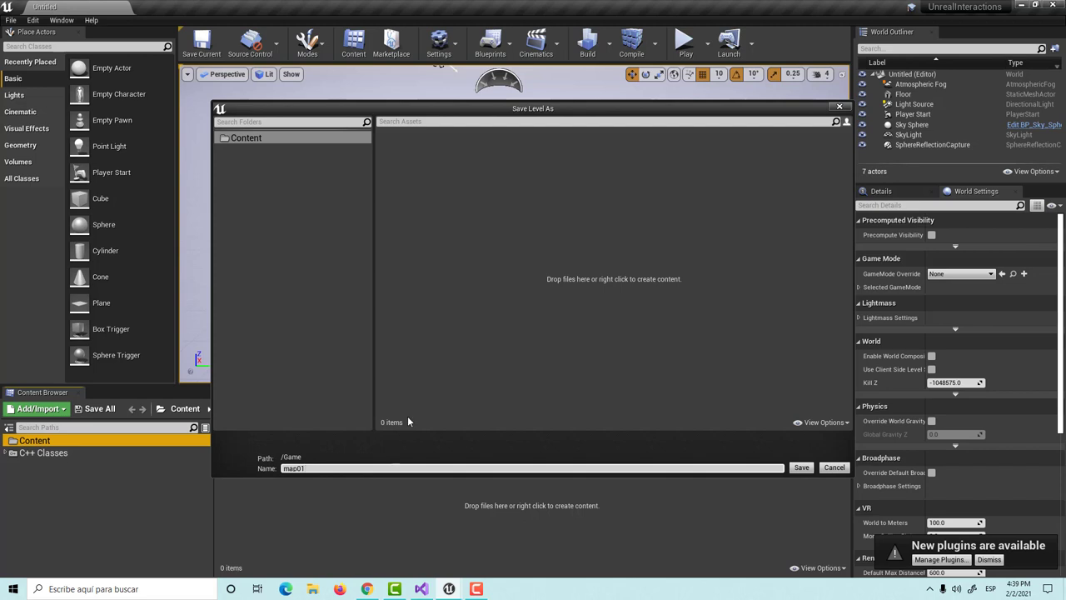
right_click(274, 139)
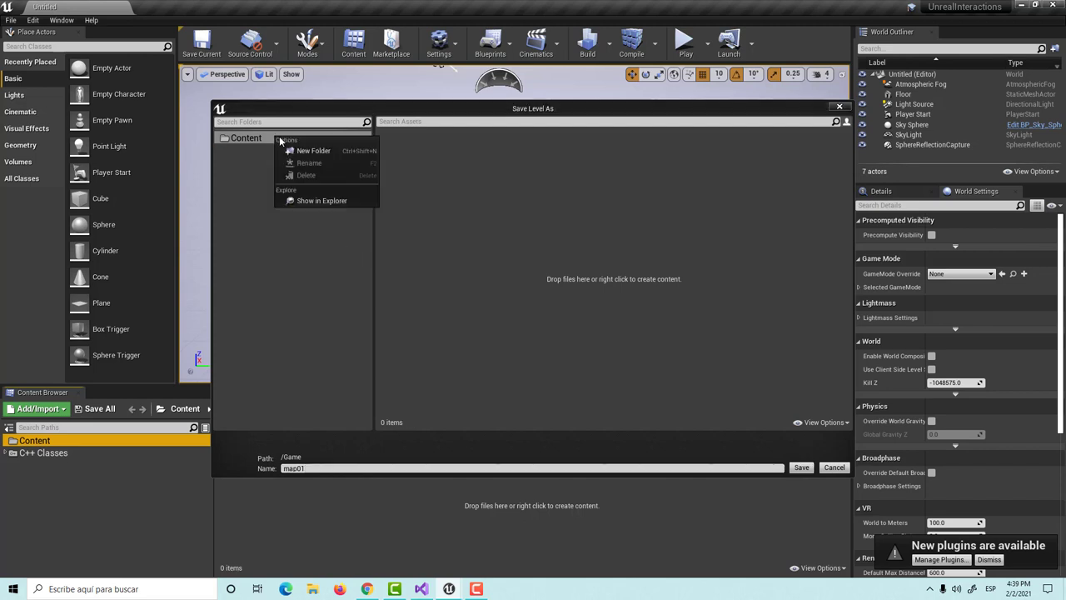
left_click(306, 151)
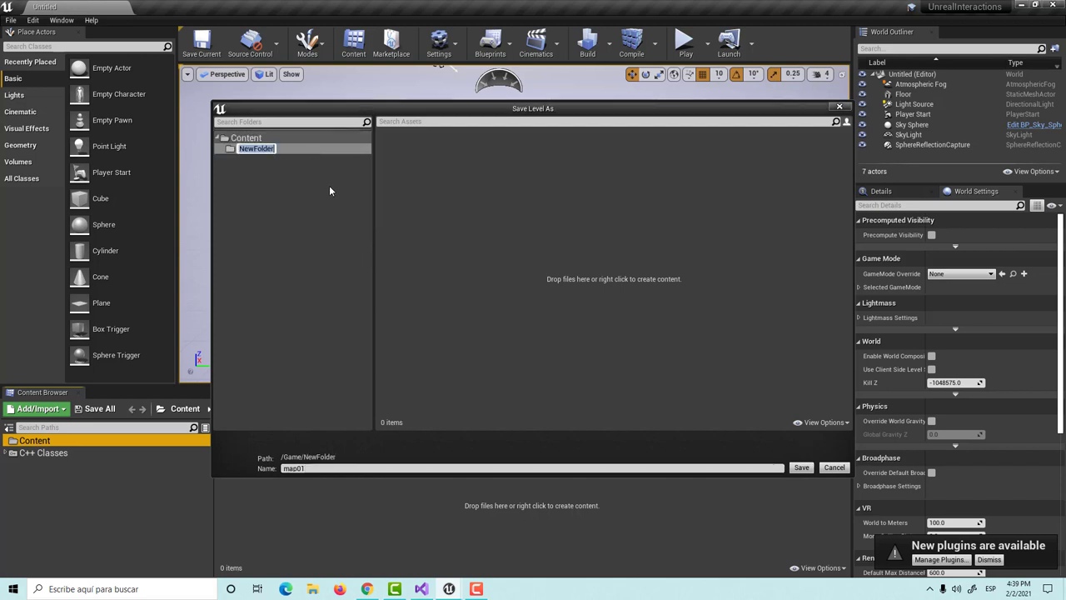
type("maps")
key("Return")
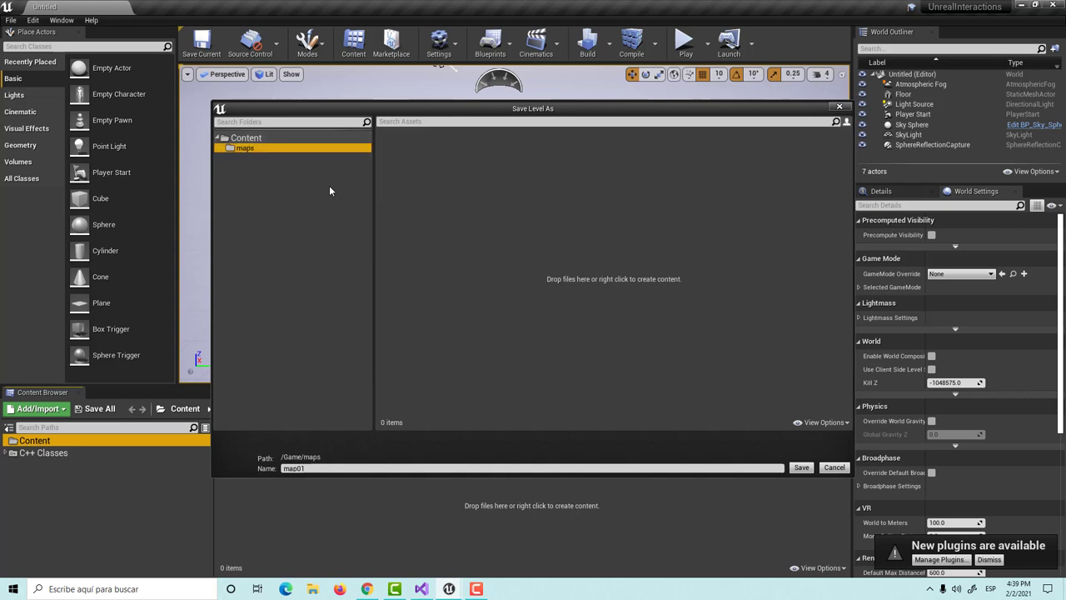
- Save map01 into the maps folder and open the folder to verify it
left_click(284, 139)
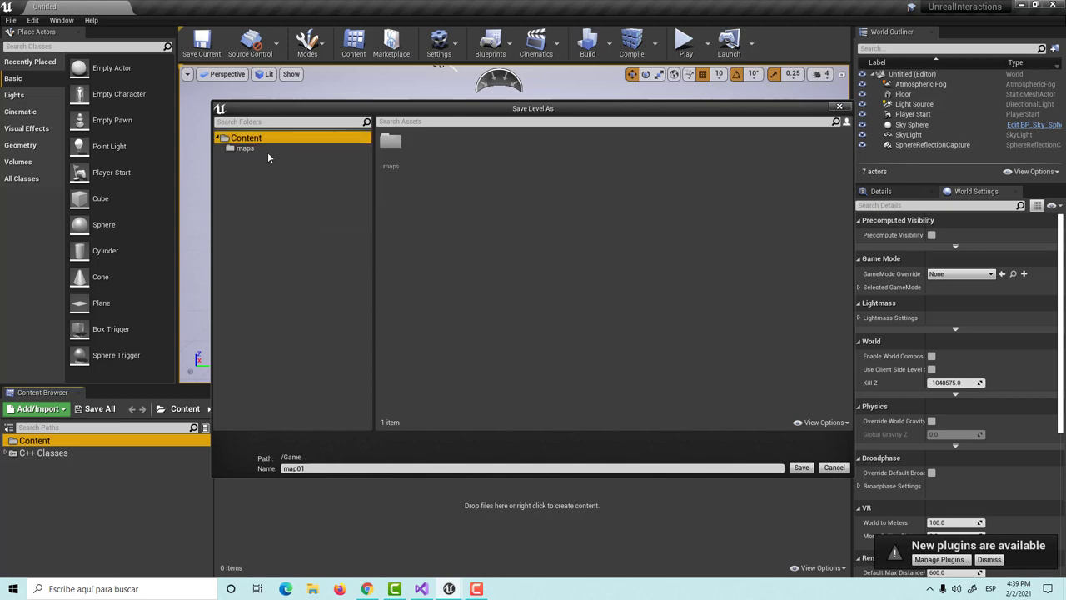
left_click(261, 149)
left_click(801, 467)
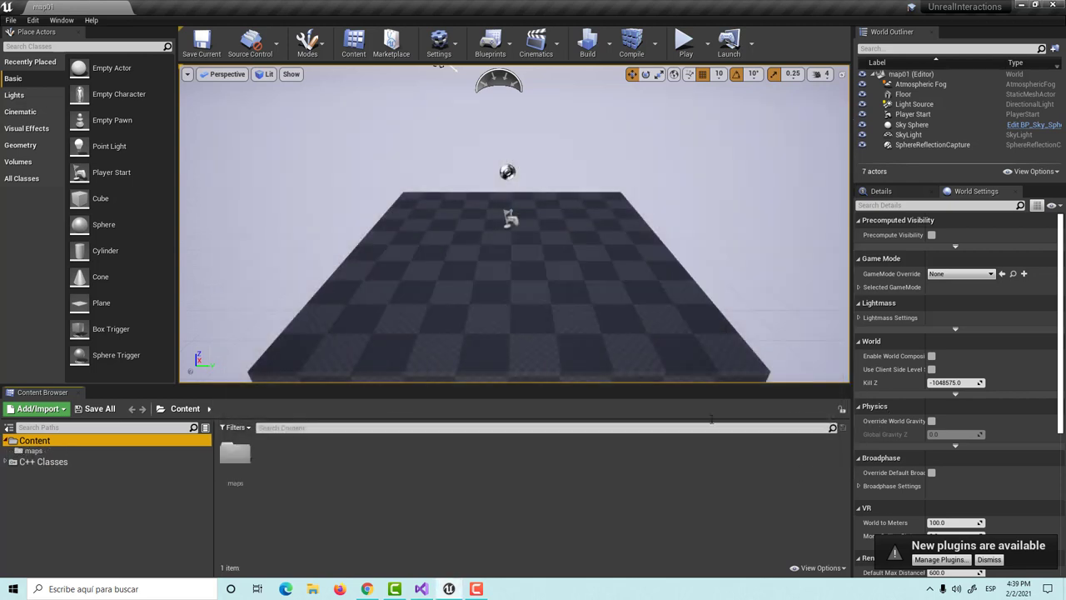
double_click(235, 454)
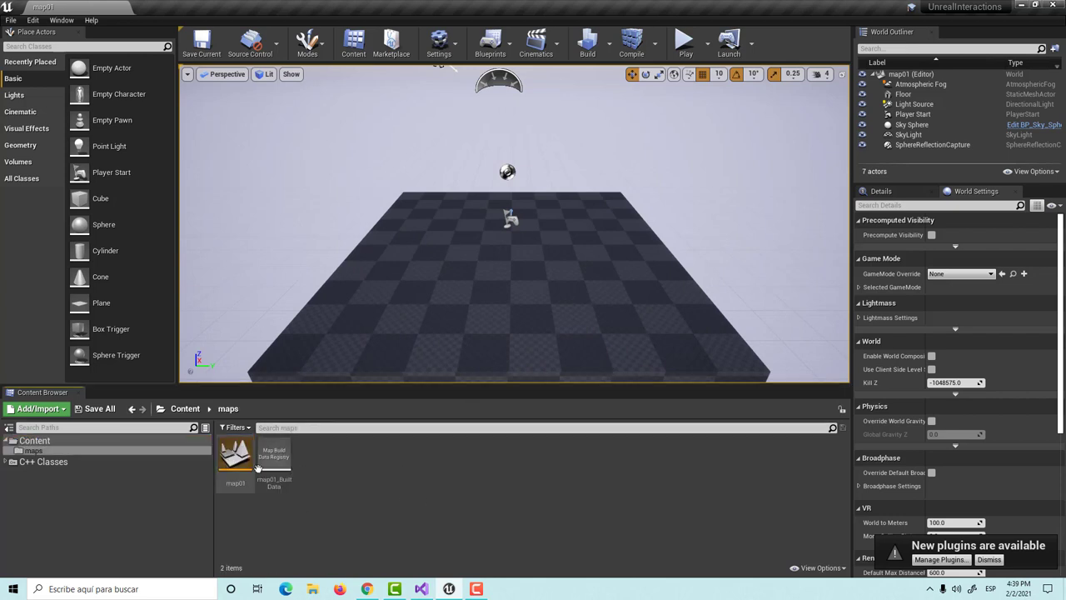
left_click(75, 440)
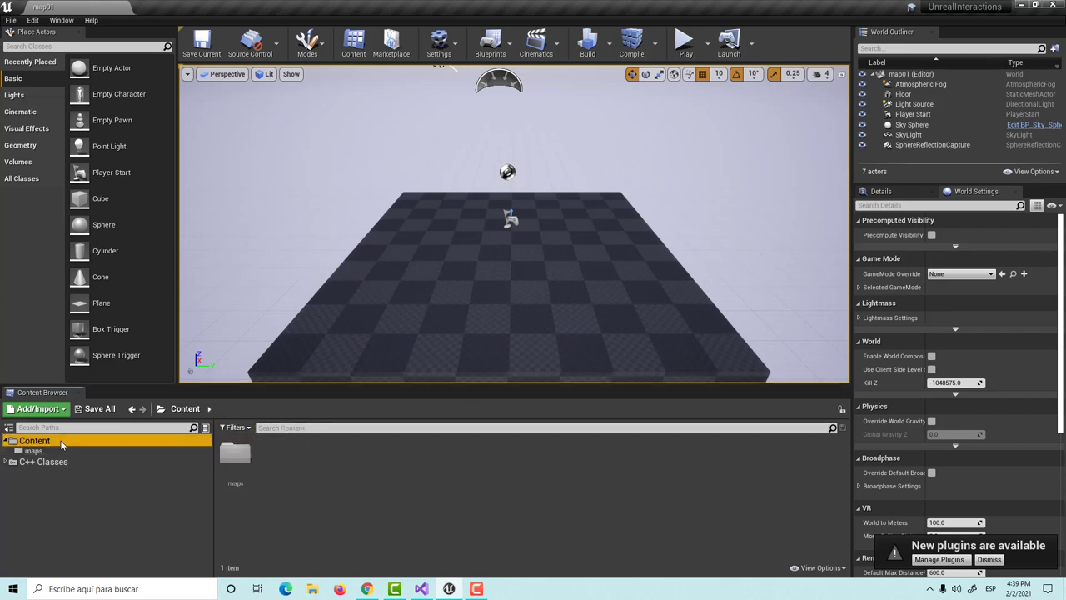
- Open the Collision page of Project Settings
left_click(447, 47)
left_click(510, 86)
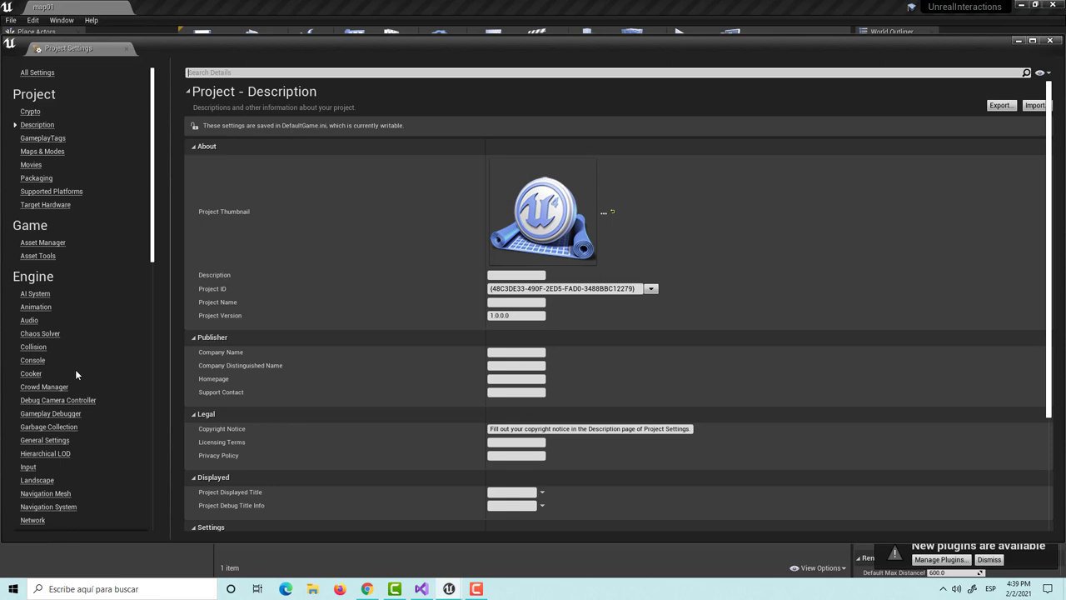
left_click(33, 347)
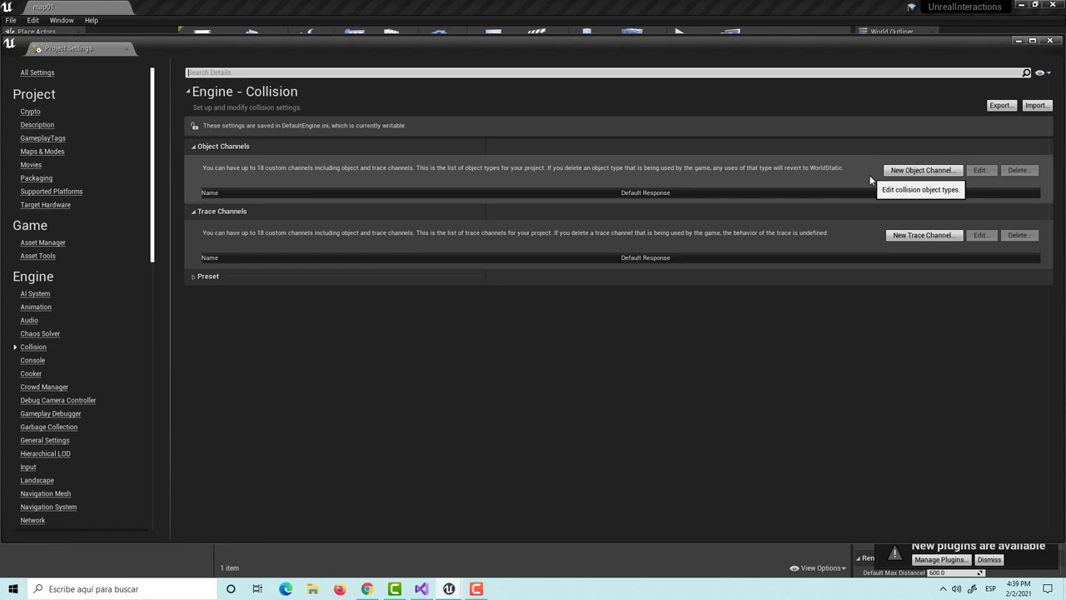
- Add a coin object channel with default response Block
left_click(938, 172)
left_click(561, 280)
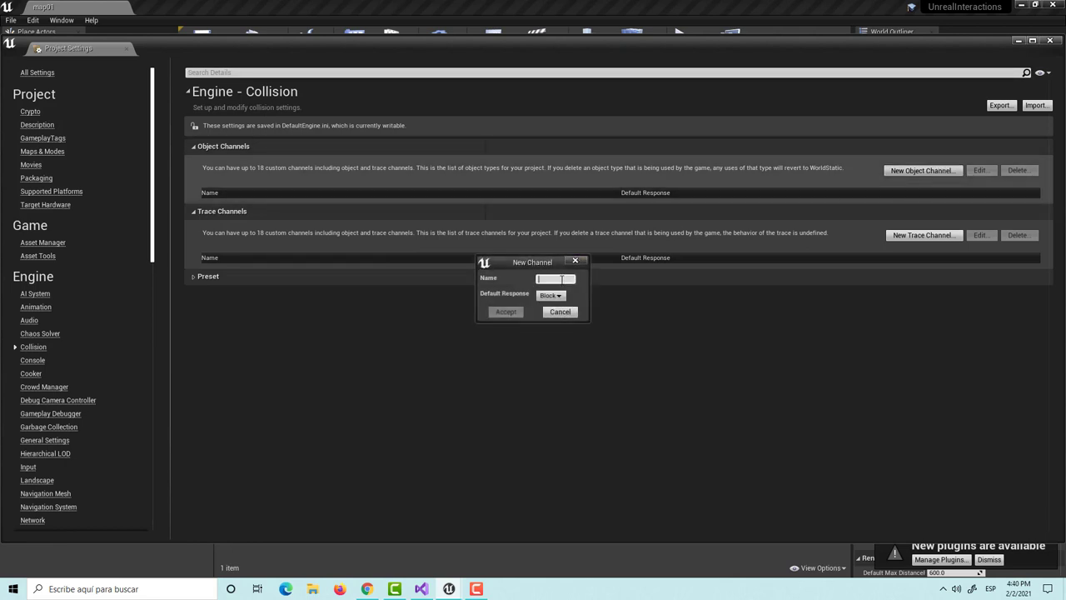
type("coin")
left_click(551, 296)
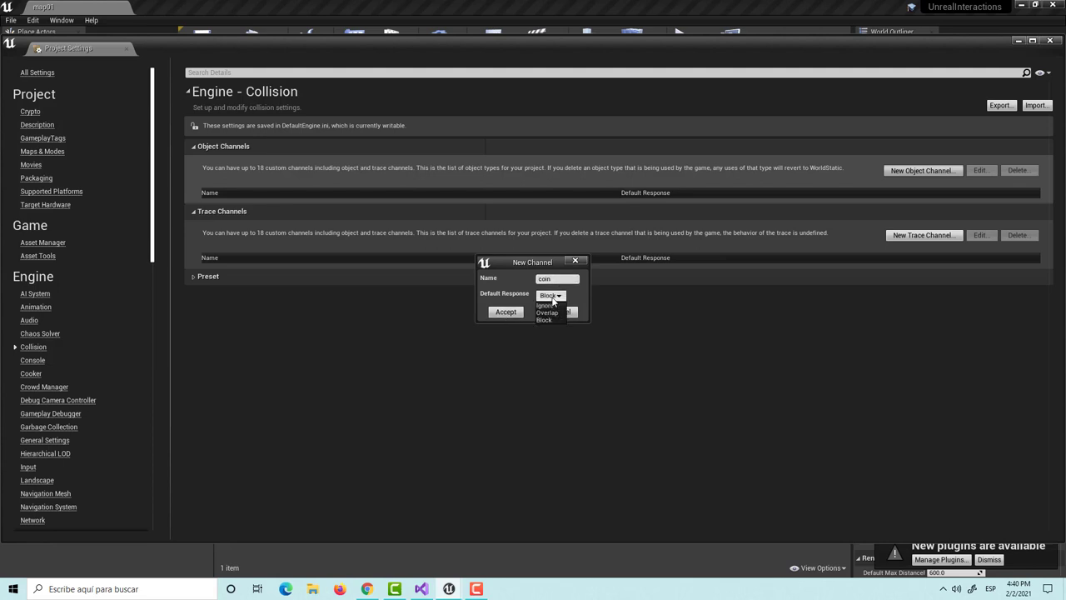
left_click(520, 300)
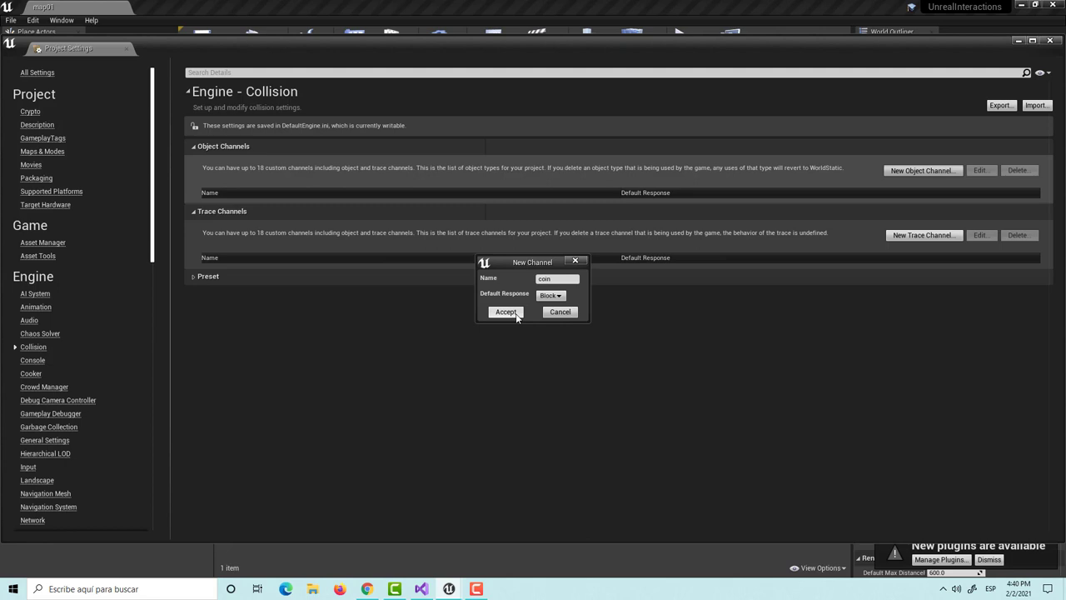
left_click(506, 312)
- Add a player object channel and expand the Preset list
left_click(911, 172)
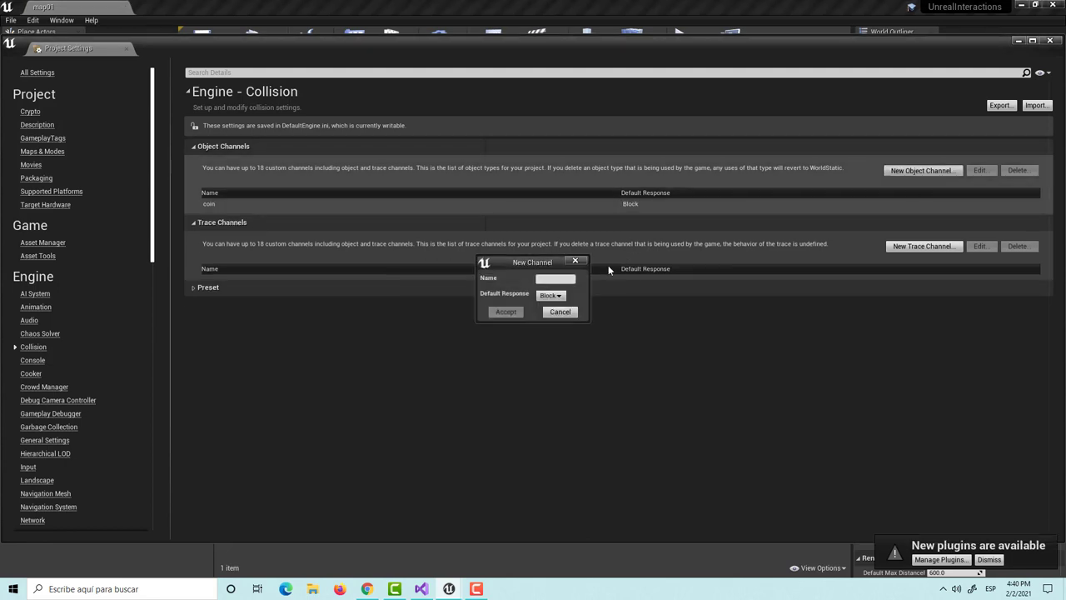
type("player")
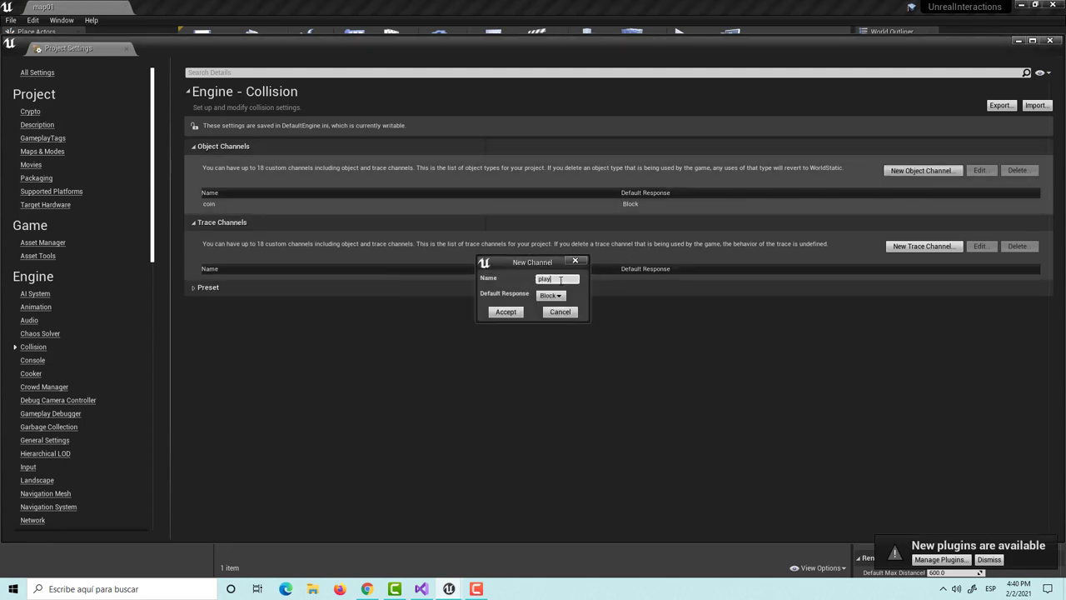
left_click(495, 311)
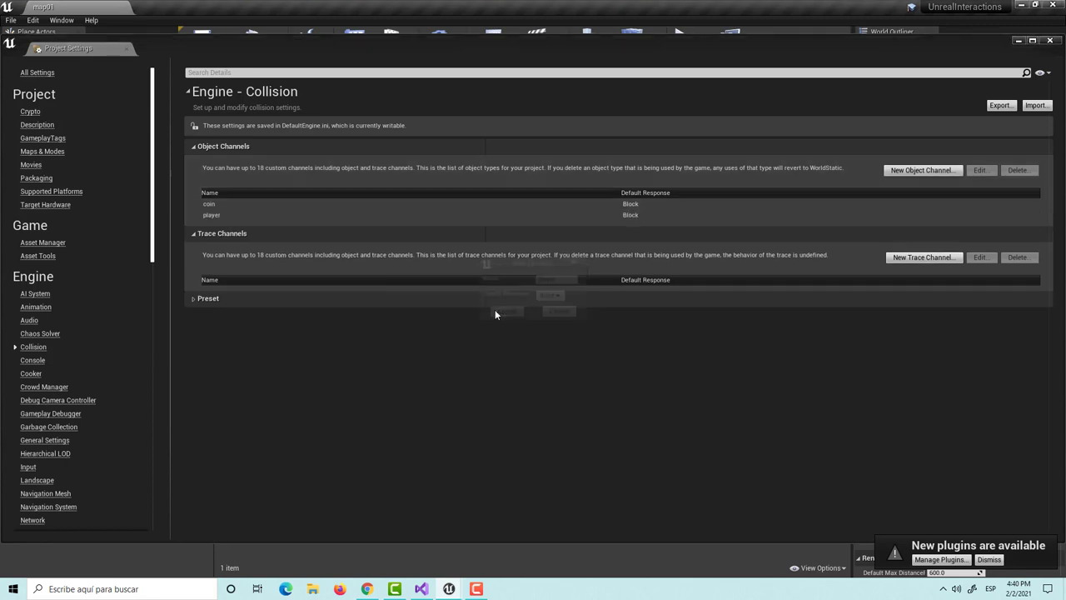
left_click(194, 298)
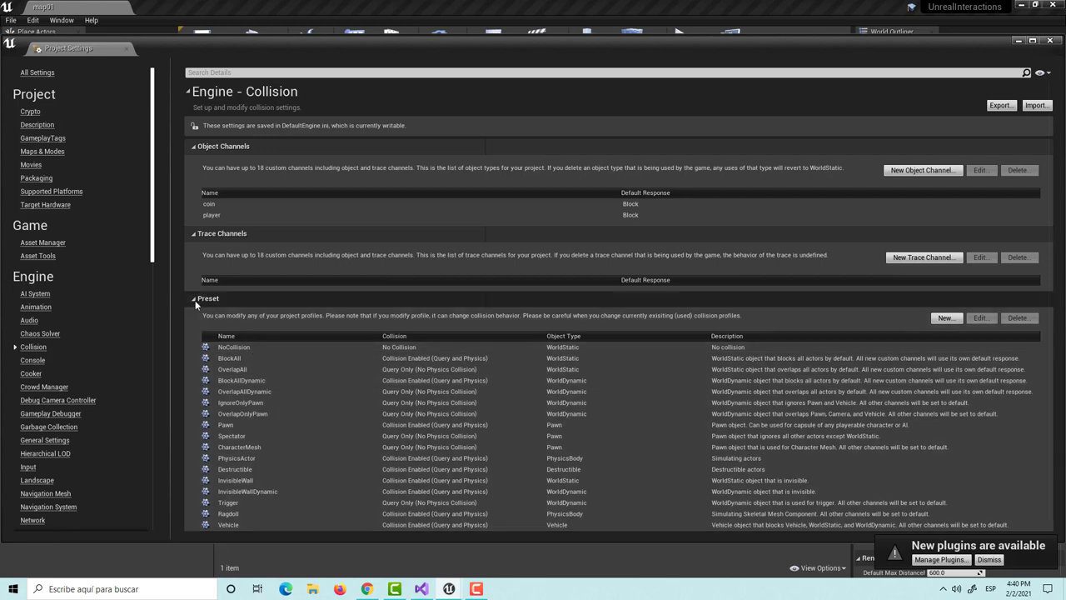
- Start a Coin preset with Query and Physics collision and object type coin
scroll(945, 321, "down", 1)
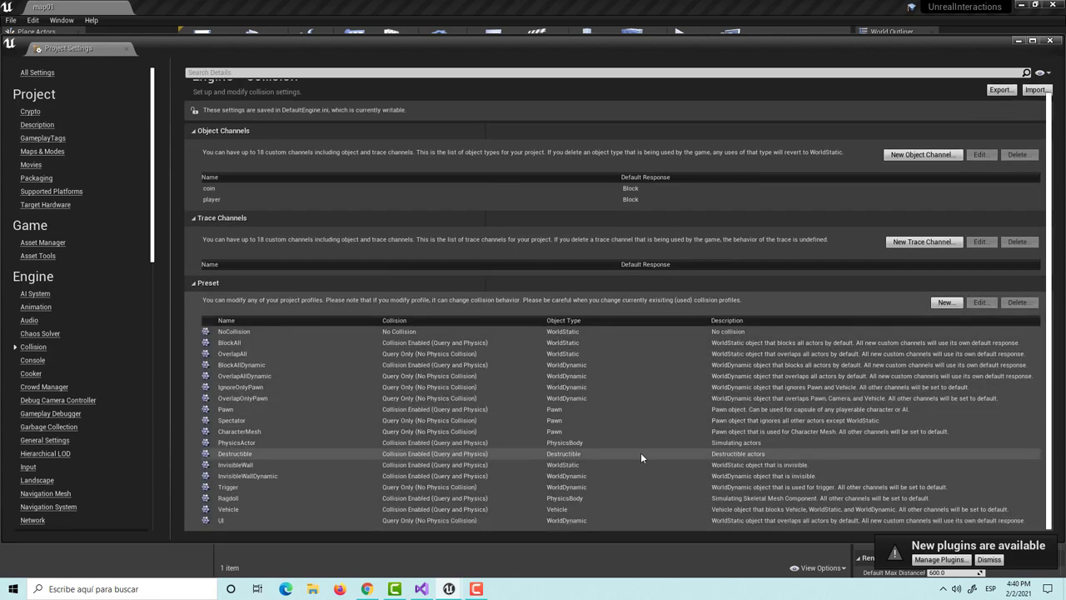
left_click(937, 307)
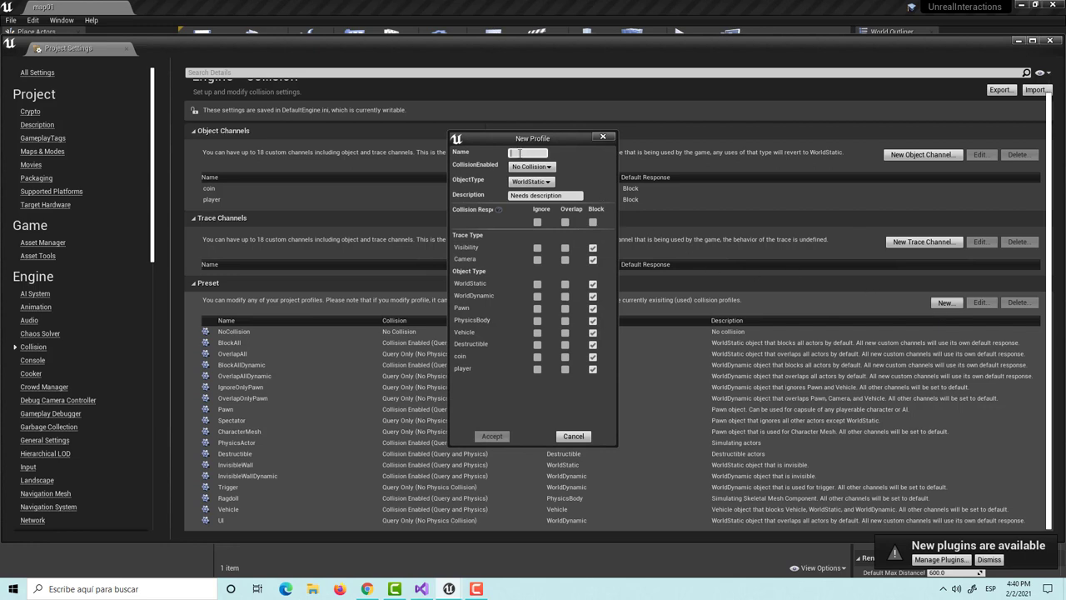
type("Coin")
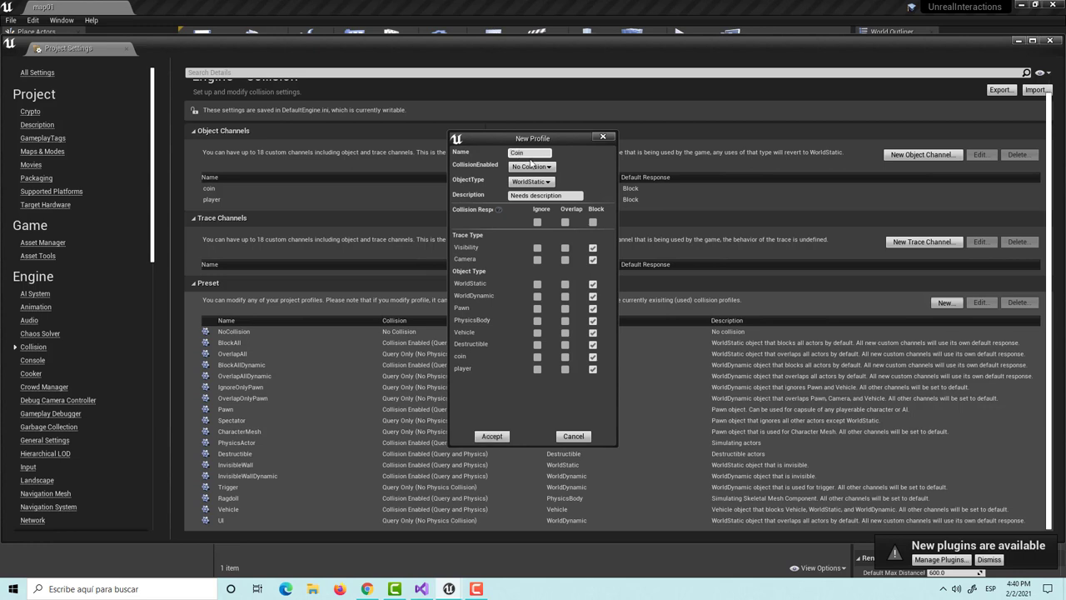
left_click(548, 167)
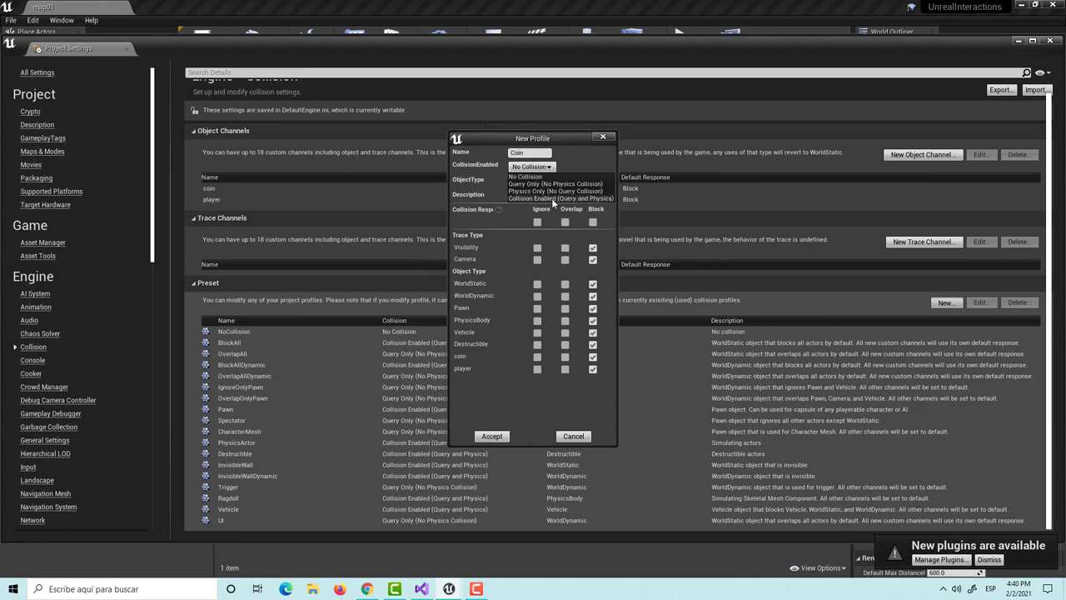
left_click(552, 198)
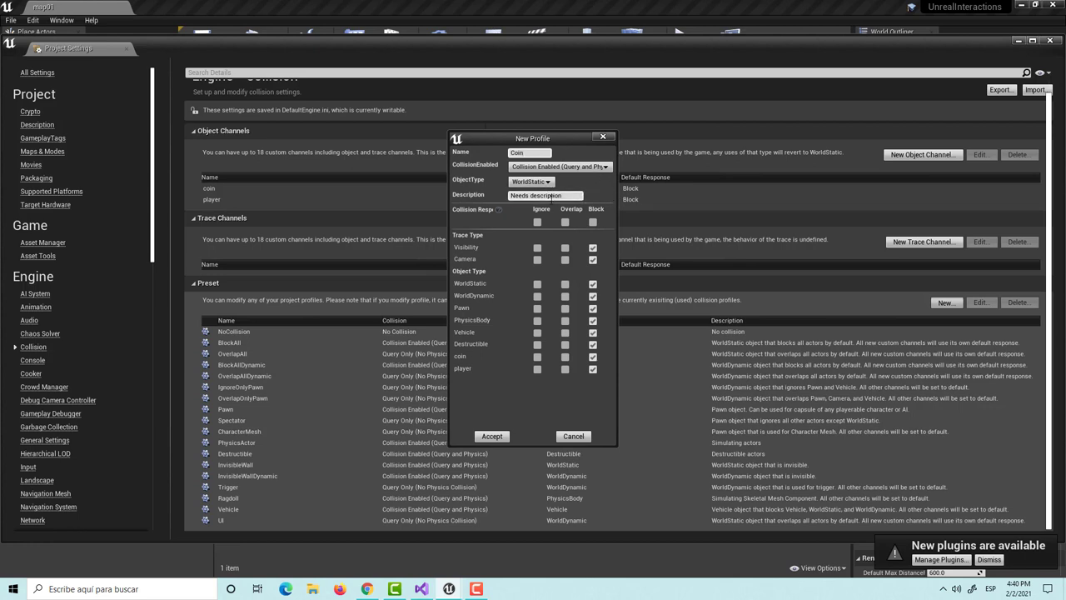
left_click(543, 182)
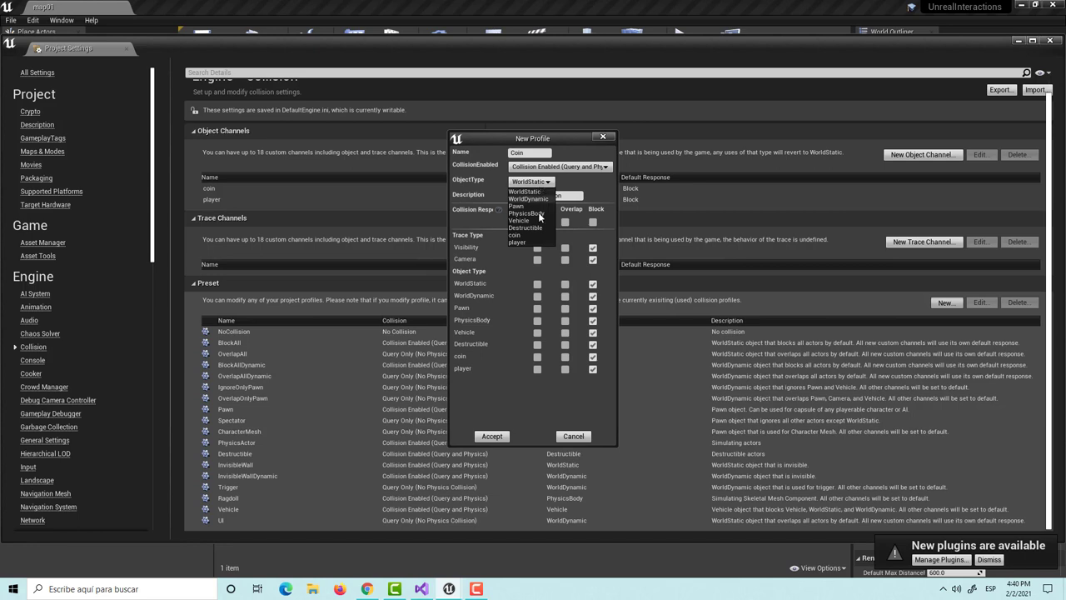
left_click(534, 235)
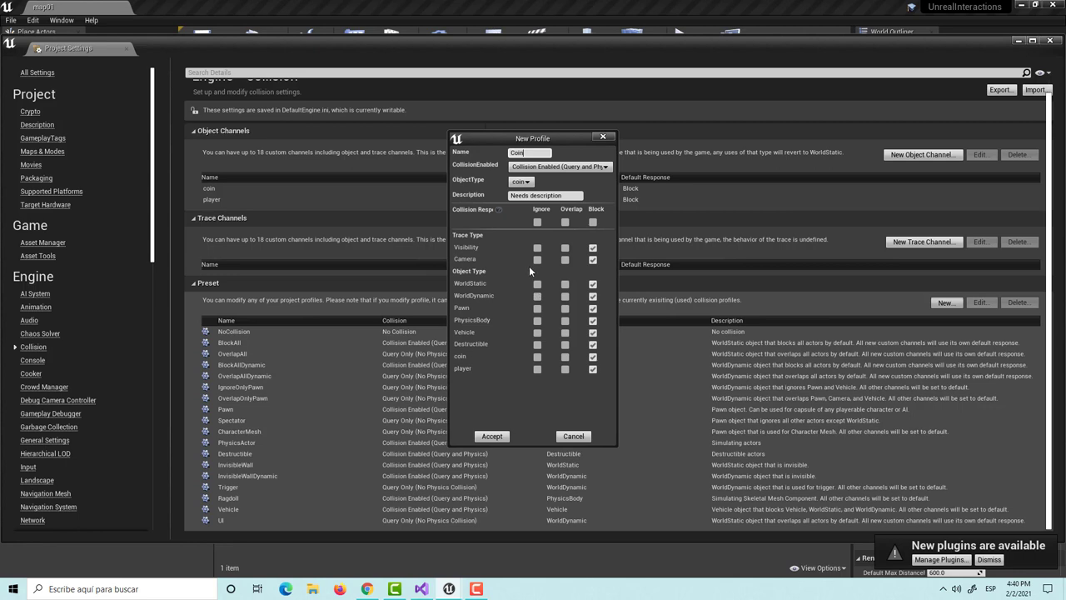
- Set every channel to Ignore except player on Overlap, and accept the Coin preset
left_click(538, 223)
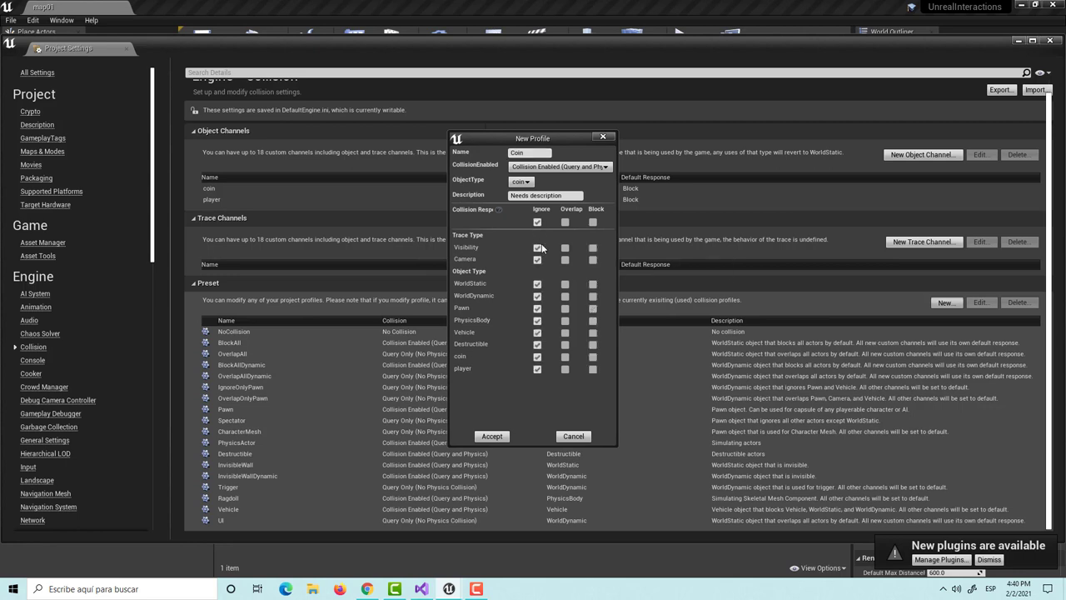
left_click(565, 369)
left_click(592, 361)
left_click(565, 222)
left_click(593, 222)
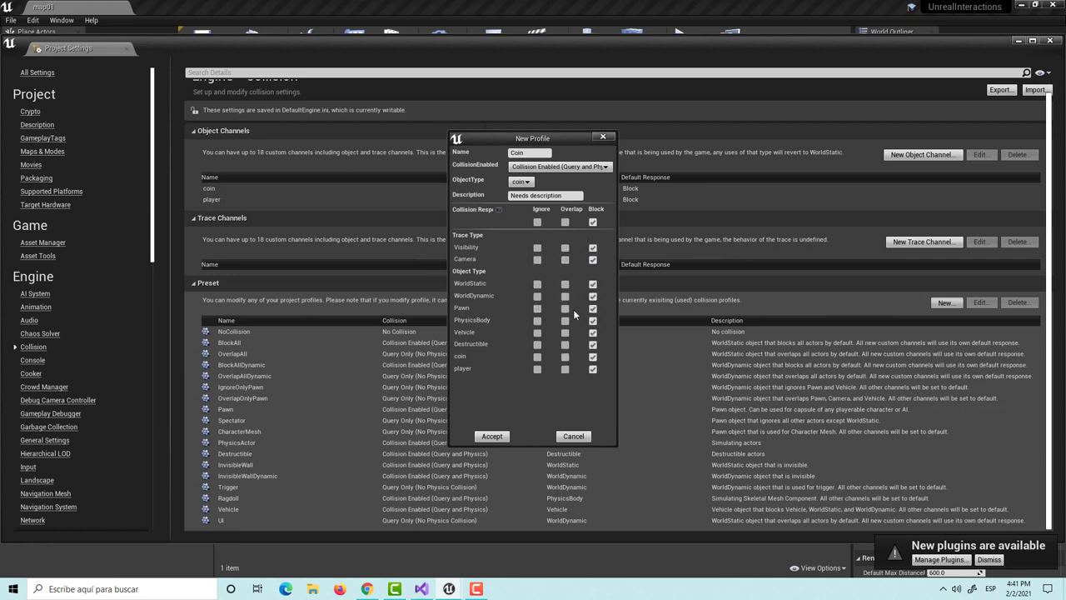
left_click(564, 369)
left_click(538, 223)
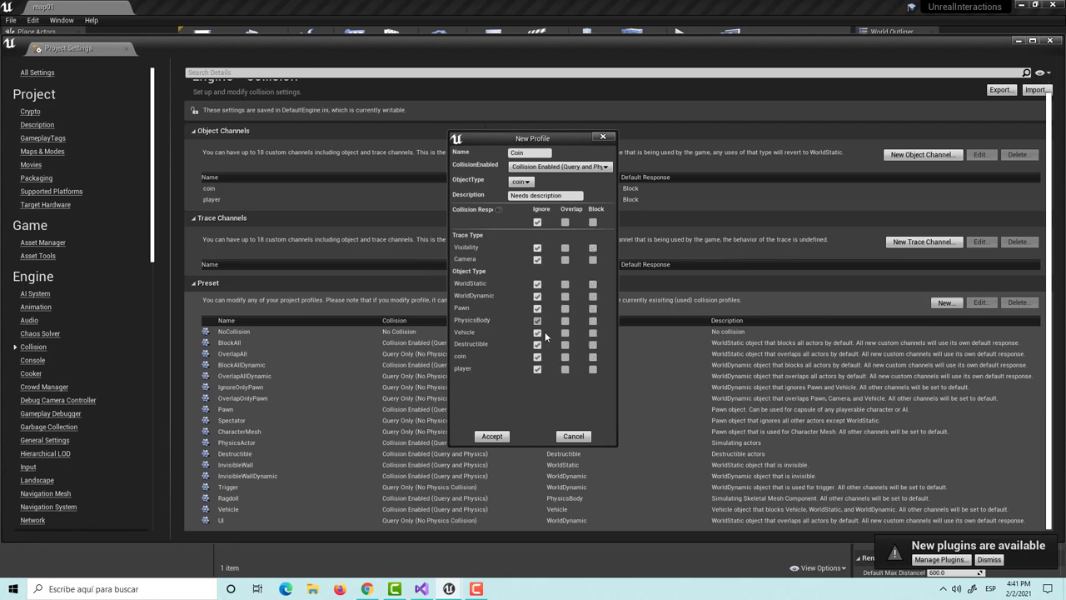
left_click(565, 369)
left_click(498, 437)
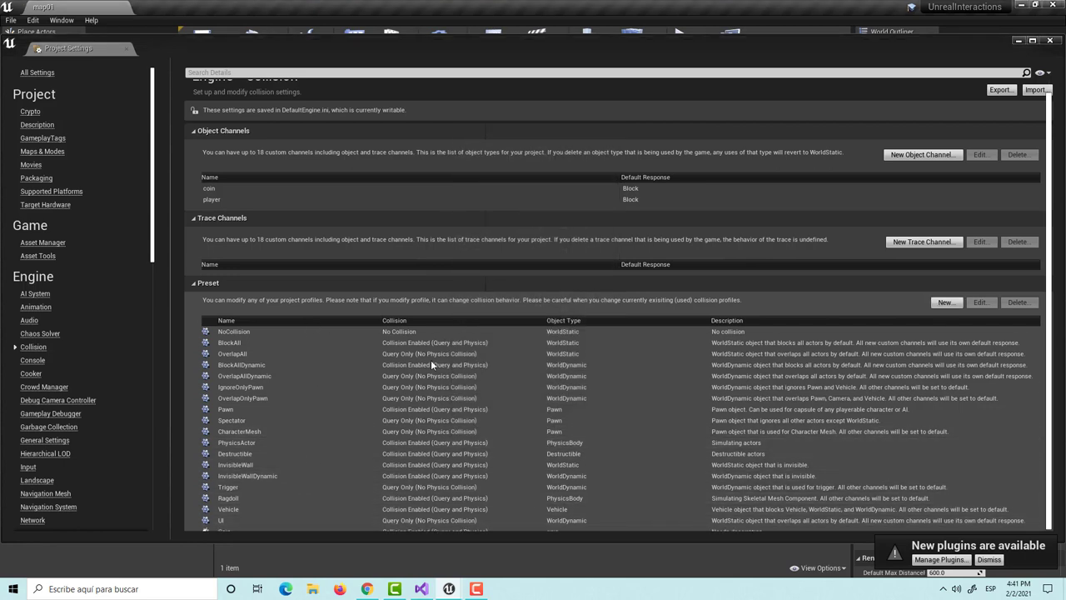
- Create a Player preset of type player with Query and Physics collision, overlapping coin
left_click(943, 302)
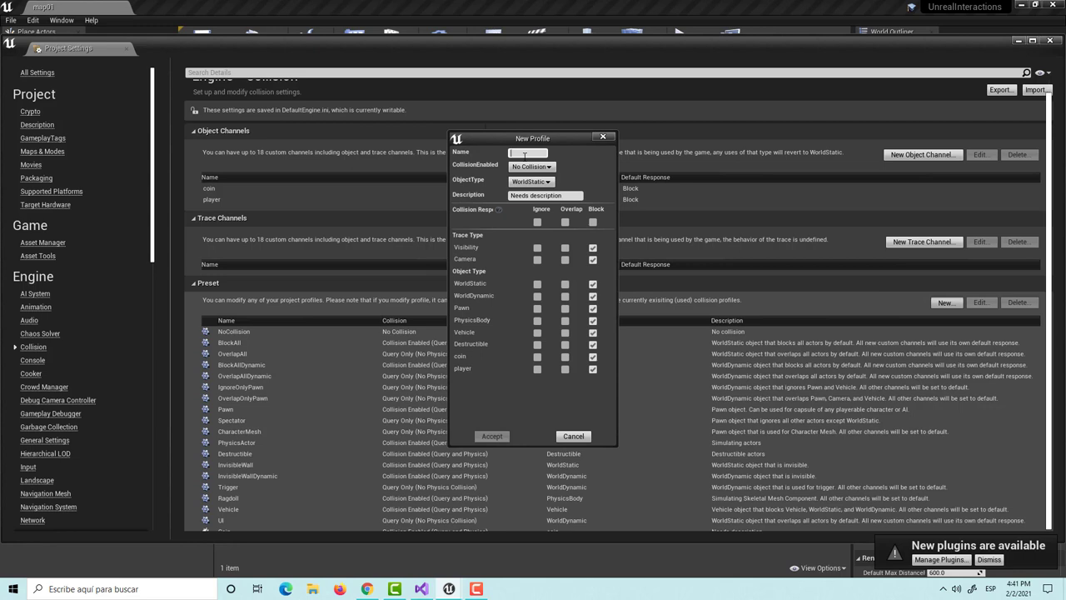
type("Player")
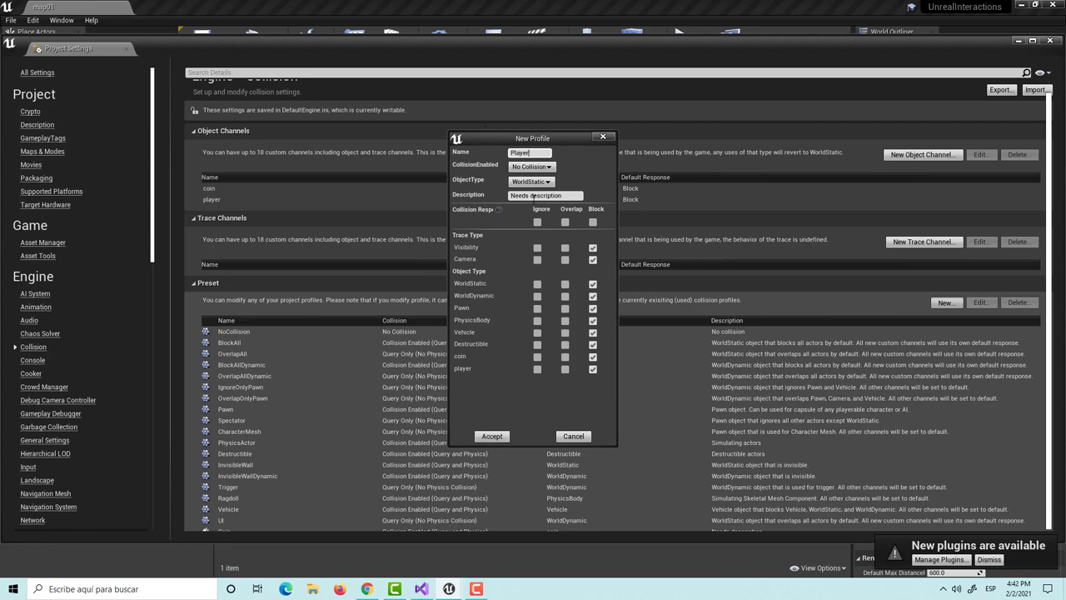
left_click(530, 181)
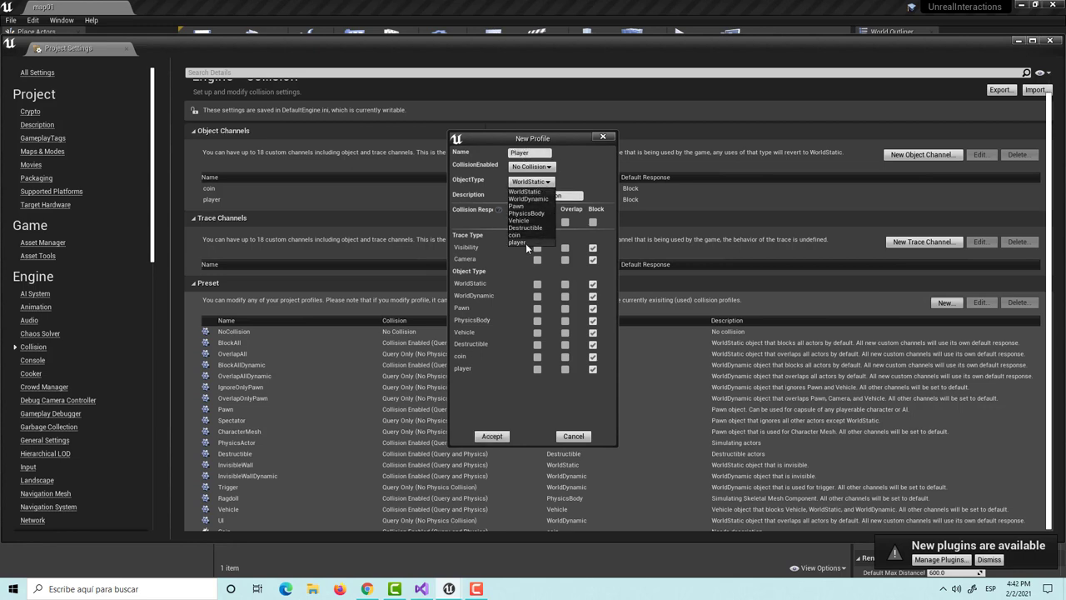
left_click(526, 243)
left_click(530, 166)
left_click(541, 198)
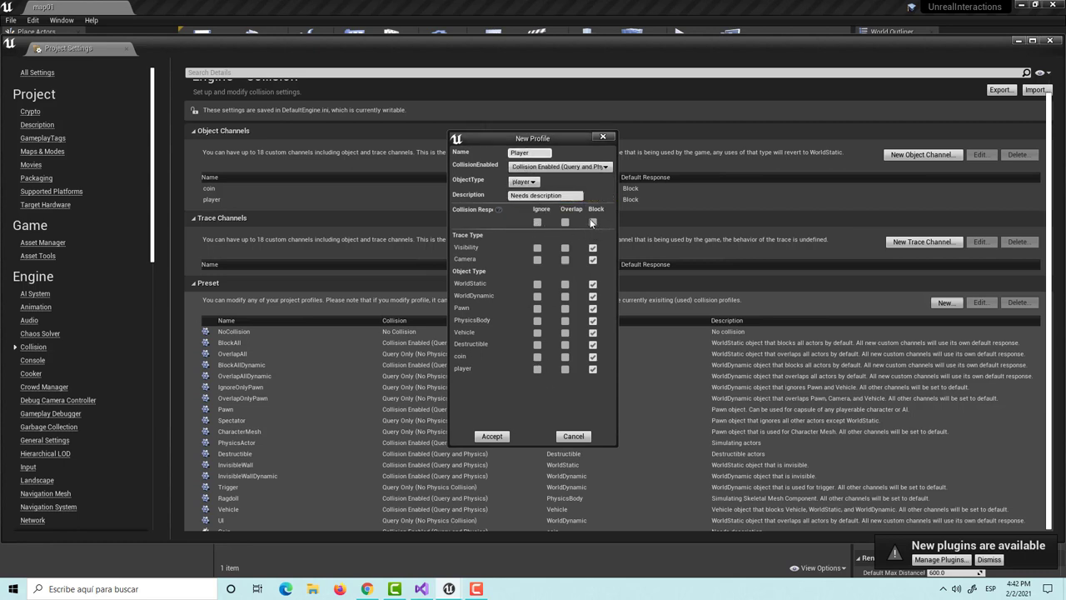
left_click(566, 357)
left_click(500, 435)
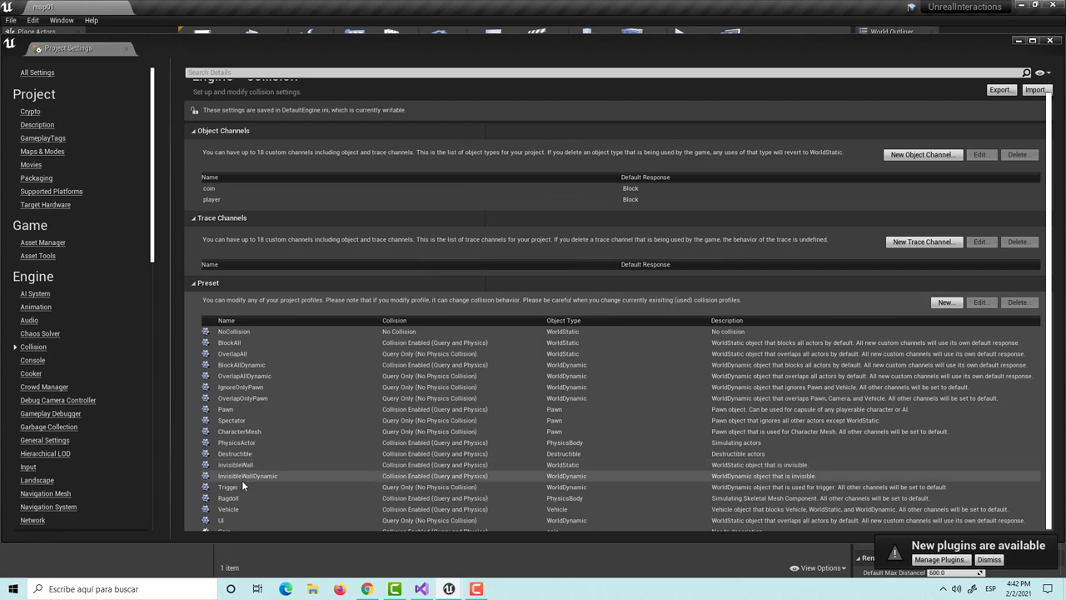
- Check the updated preset list and close Project Settings
left_click(196, 282)
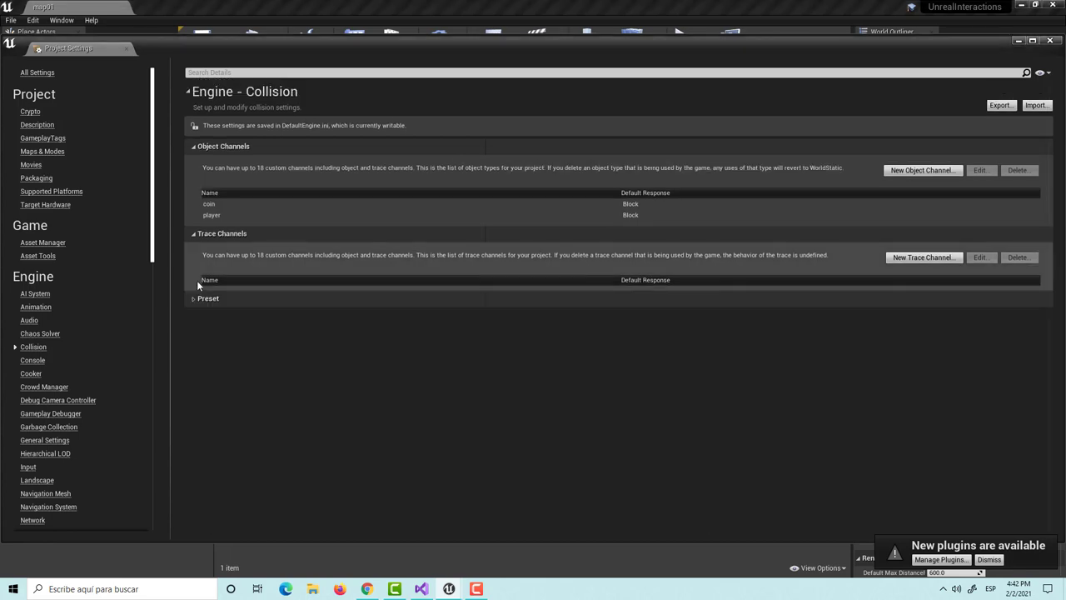
left_click(195, 298)
scroll(195, 299, "down", 2)
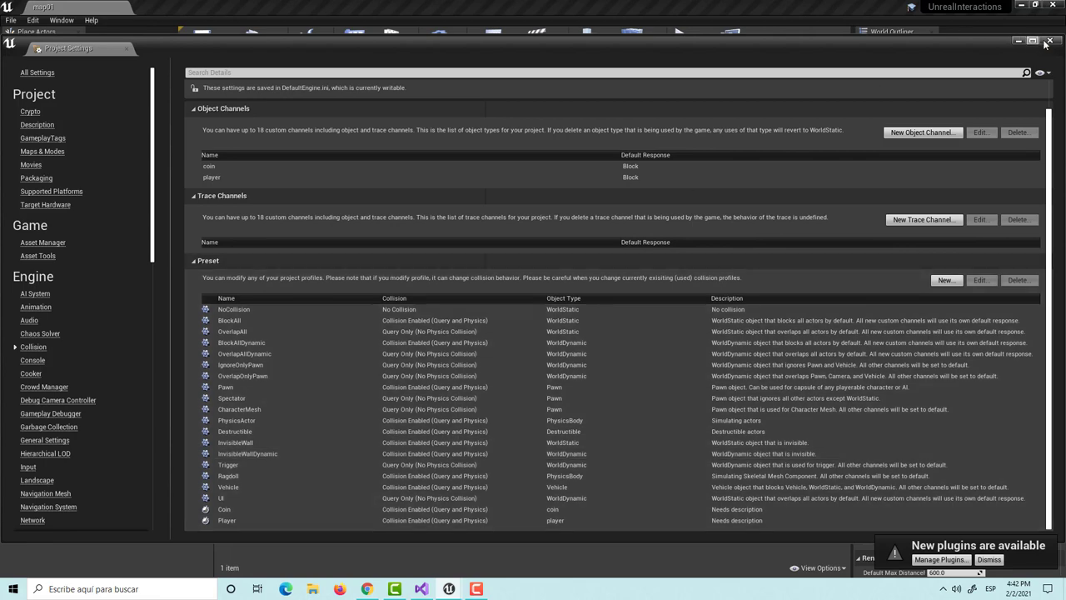
left_click(1047, 41)
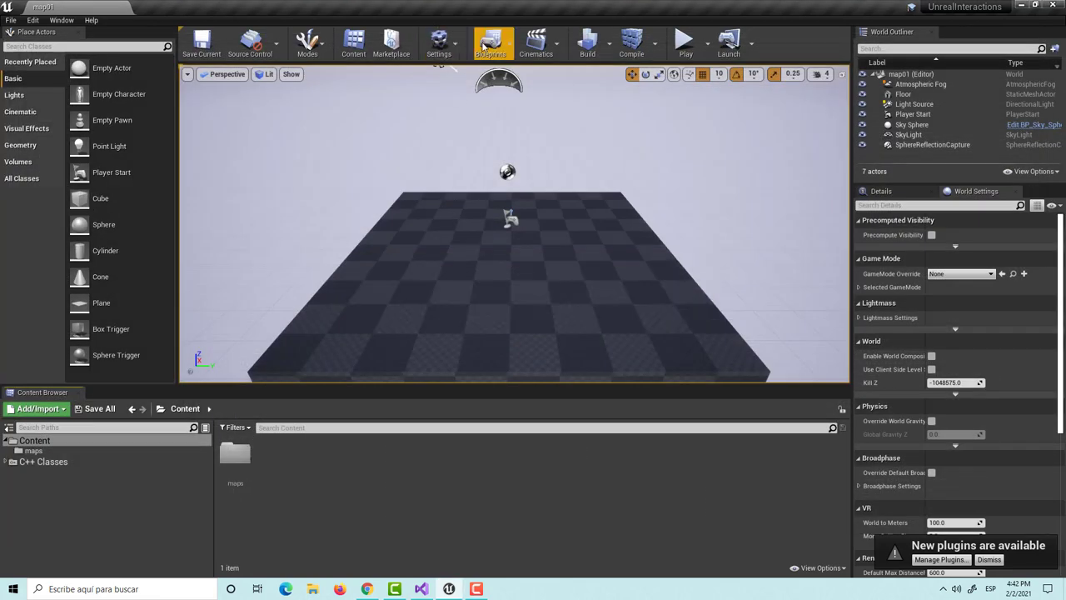
left_click(439, 43)
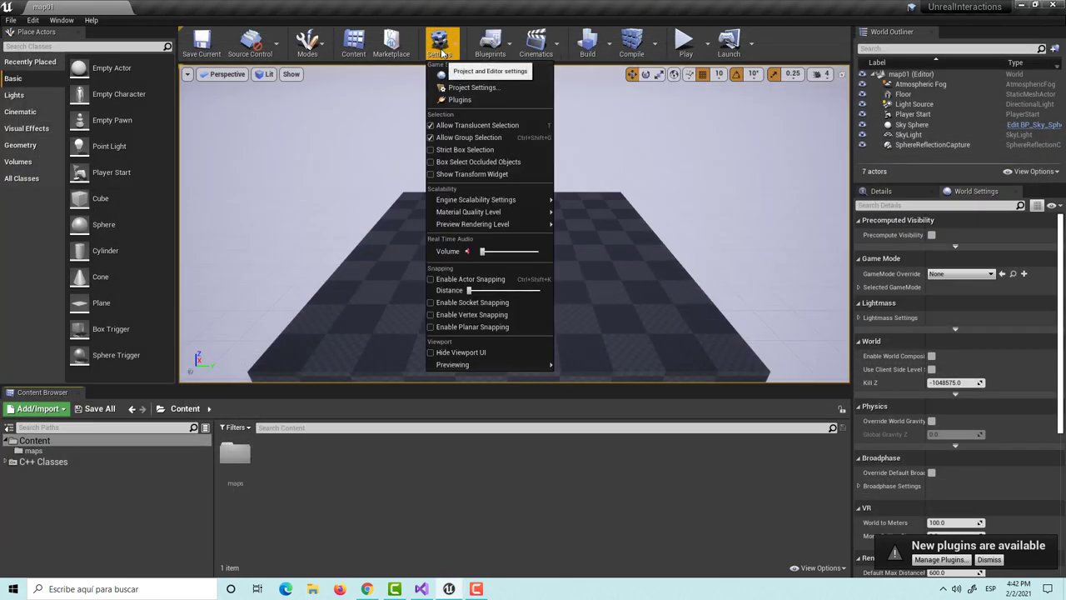
- Open the Input settings and add two axis mappings
left_click(465, 89)
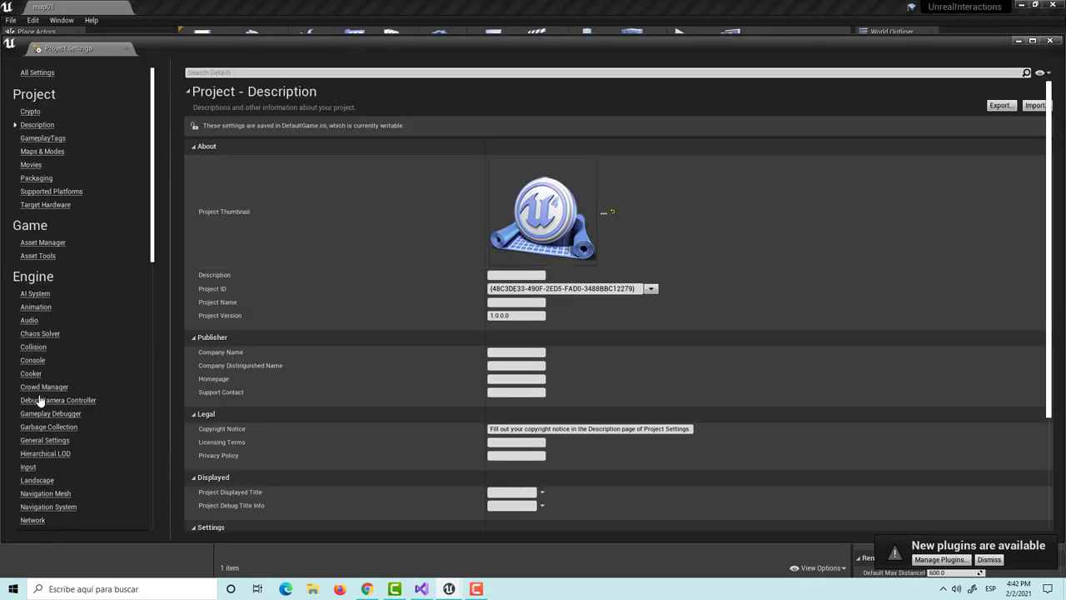
left_click(30, 466)
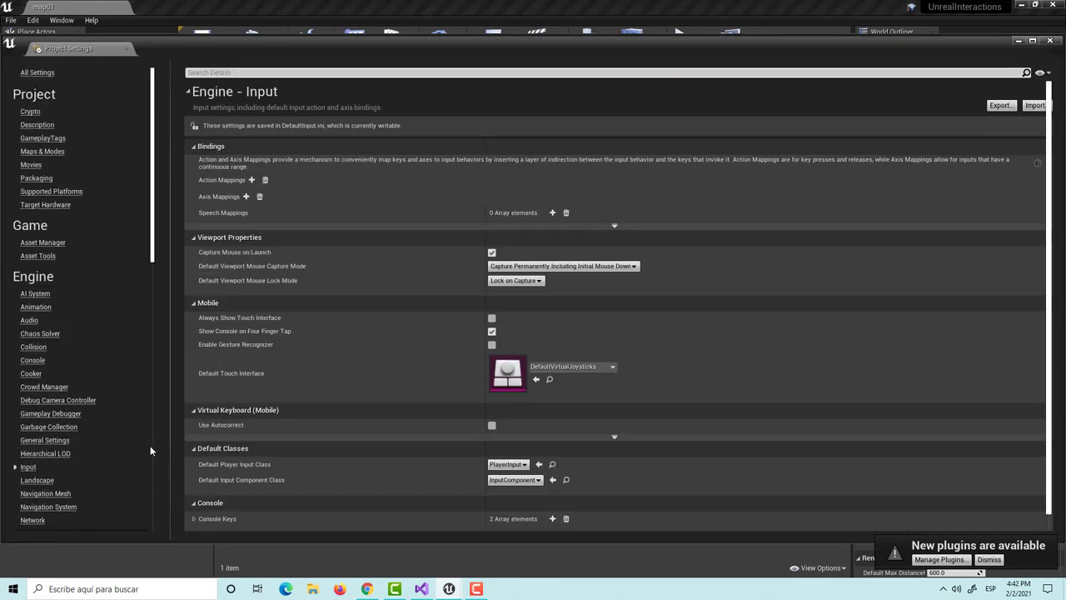
left_click(246, 196)
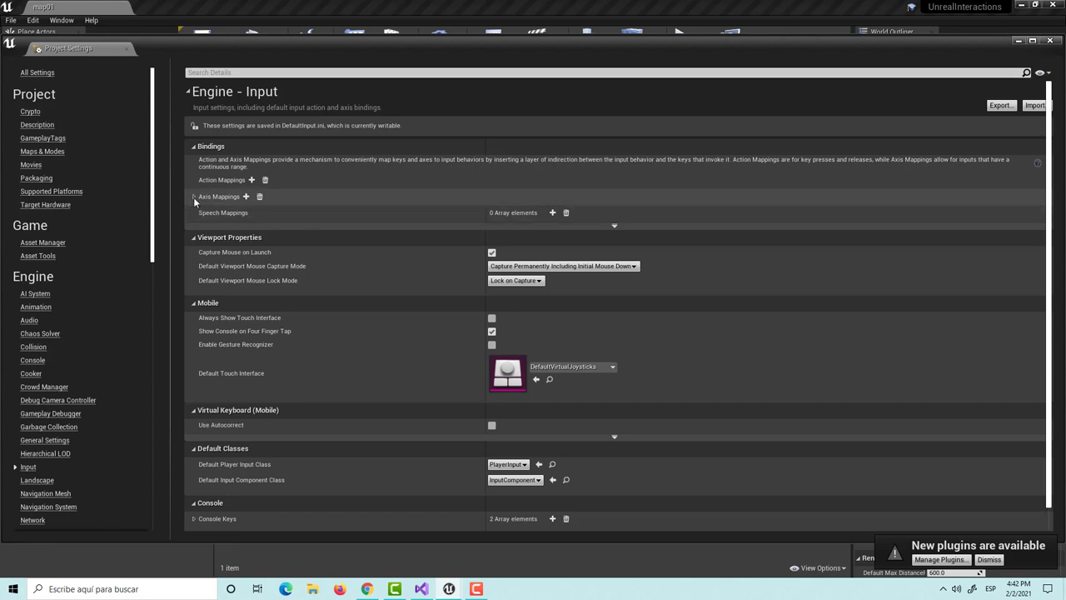
left_click(194, 197)
left_click(246, 197)
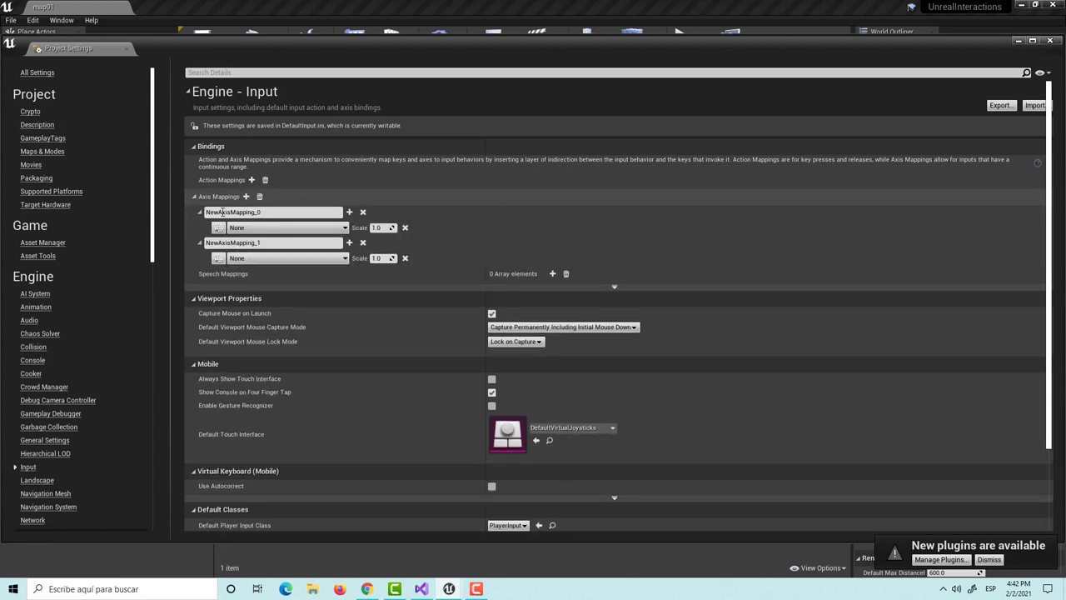
- Name the two axis mappings Horizontal and Vertical
left_click(275, 212)
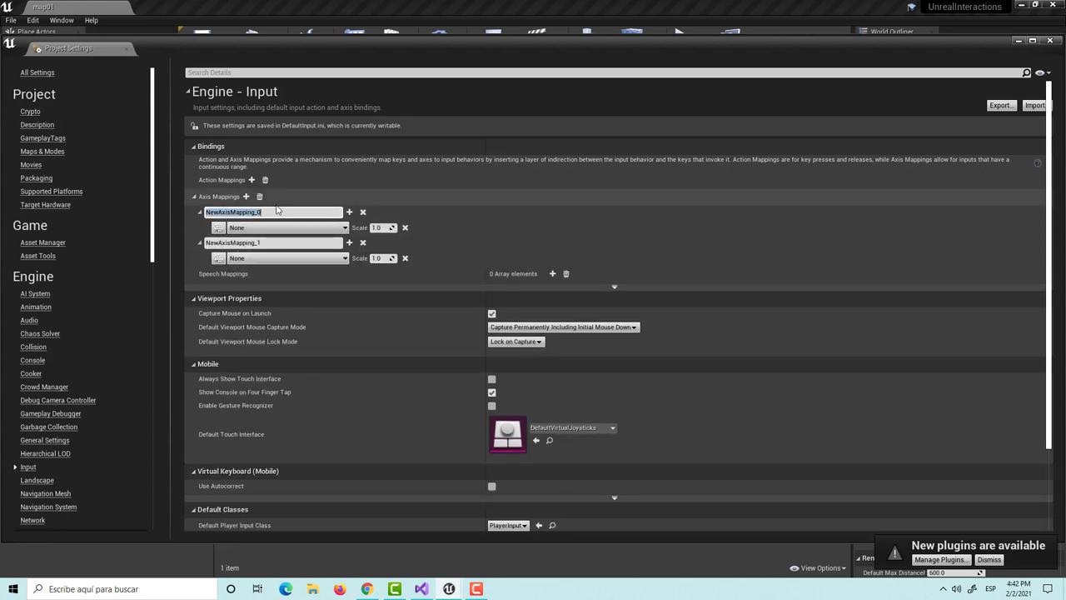
type("Horizontal")
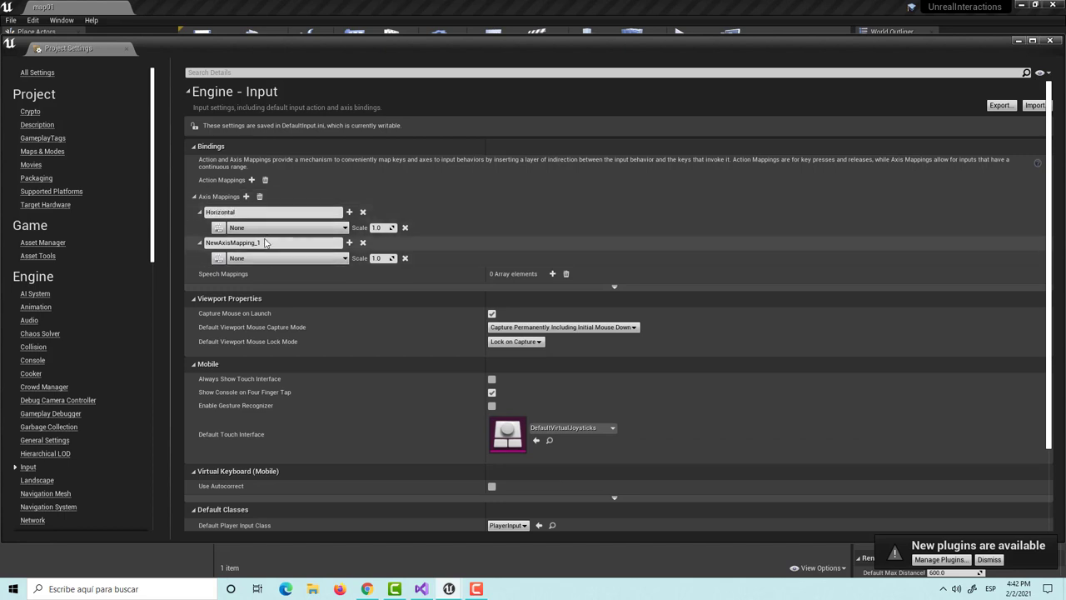
left_click(265, 242)
left_click(200, 242)
left_click(229, 242)
type("Vertical")
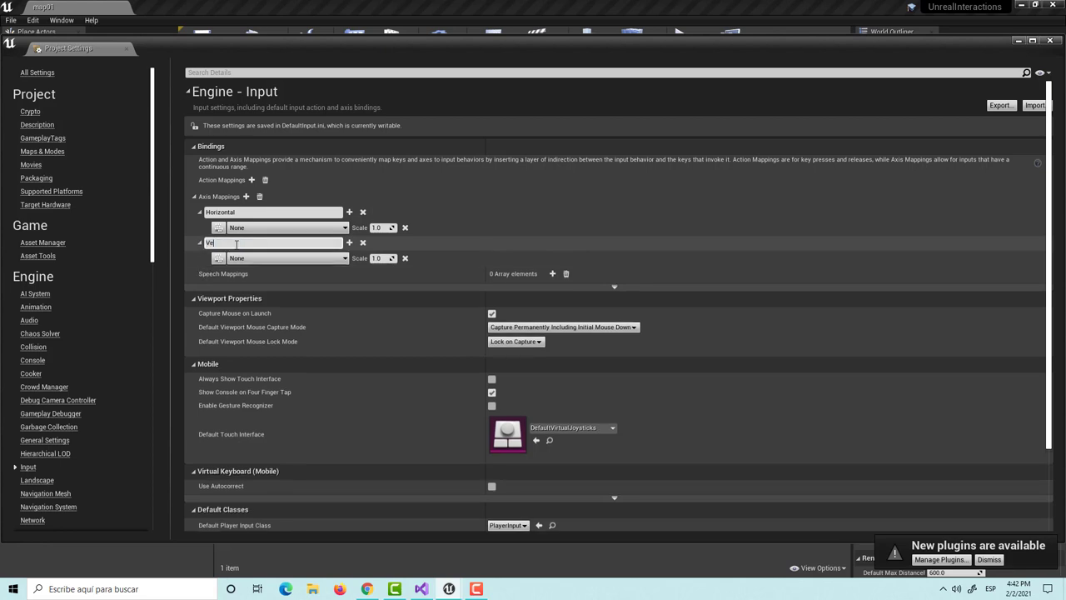
- Bind the Horizontal axis to the A key
left_click(329, 233)
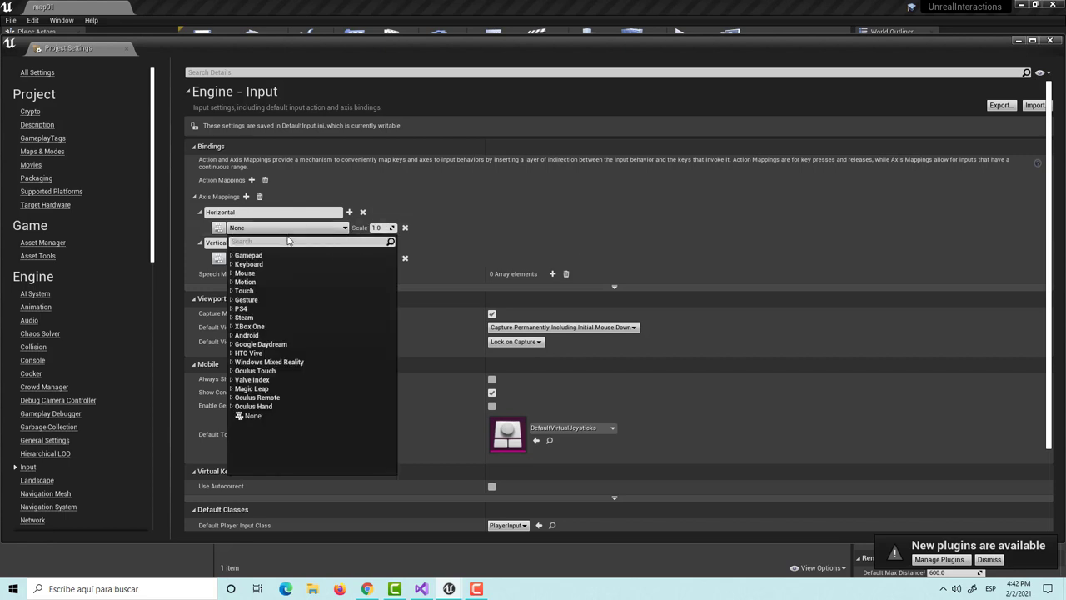
left_click(233, 268)
scroll(292, 317, "down", 2)
scroll(290, 316, "down", 2)
scroll(291, 316, "down", 2)
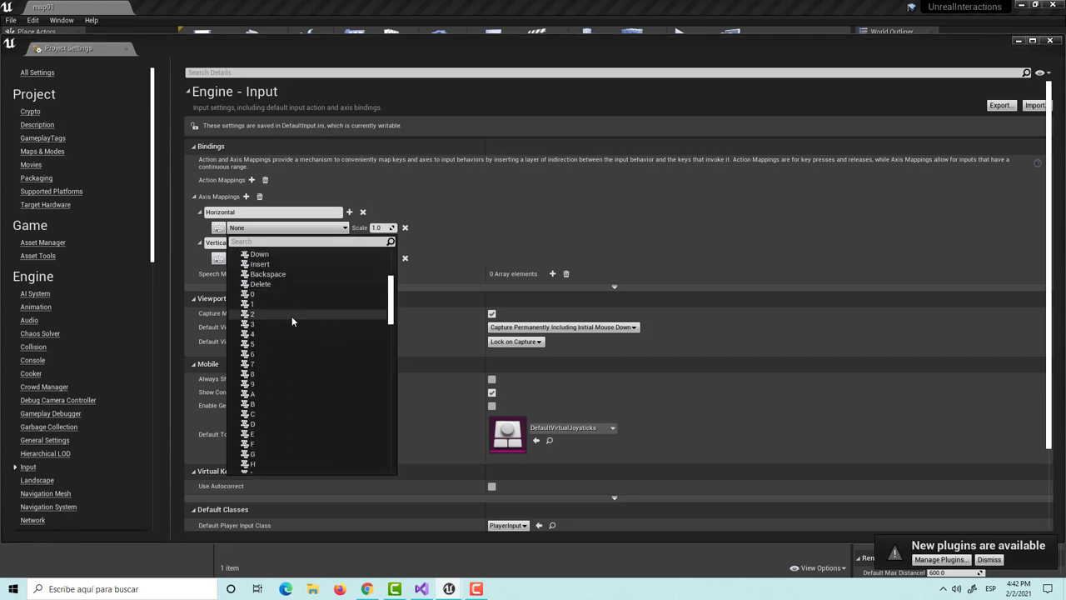
scroll(292, 316, "down", 2)
scroll(300, 319, "down", 2)
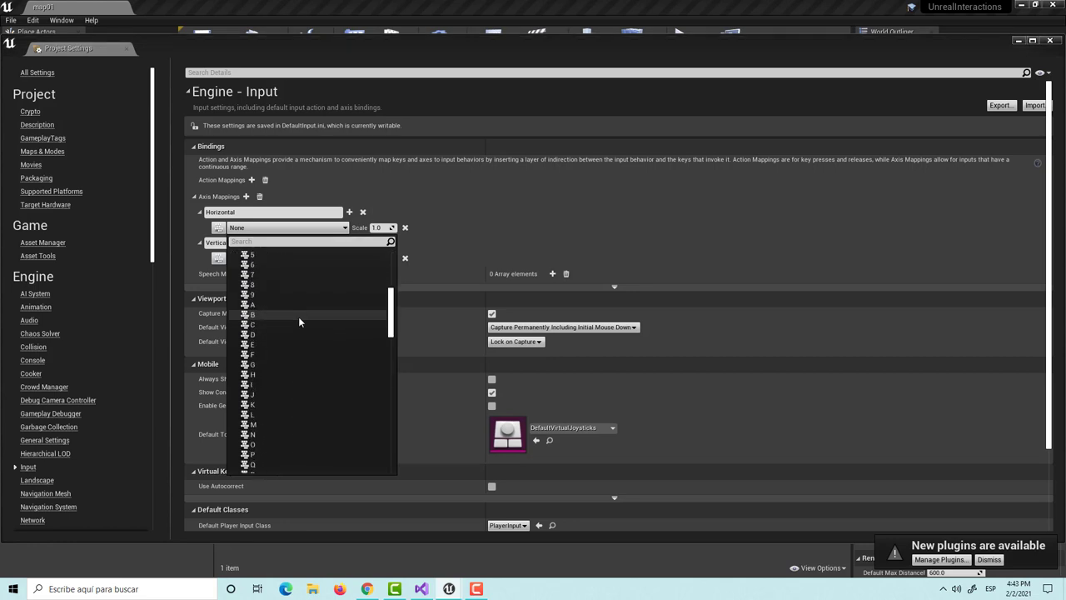
scroll(300, 320, "down", 3)
scroll(304, 327, "down", 2)
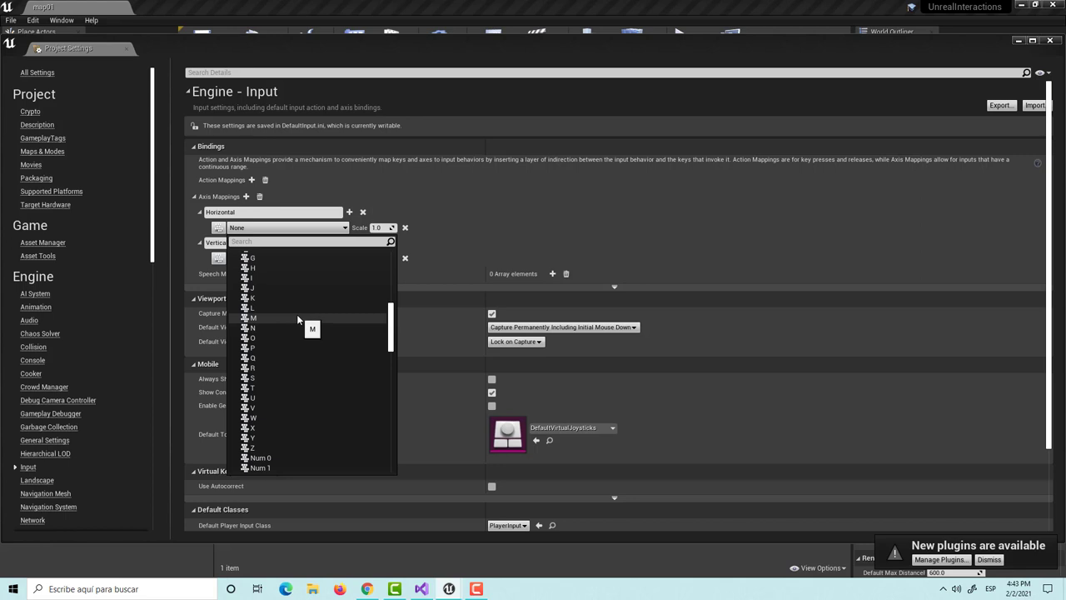
scroll(297, 314, "up", 3)
scroll(296, 314, "up", 2)
left_click(283, 286)
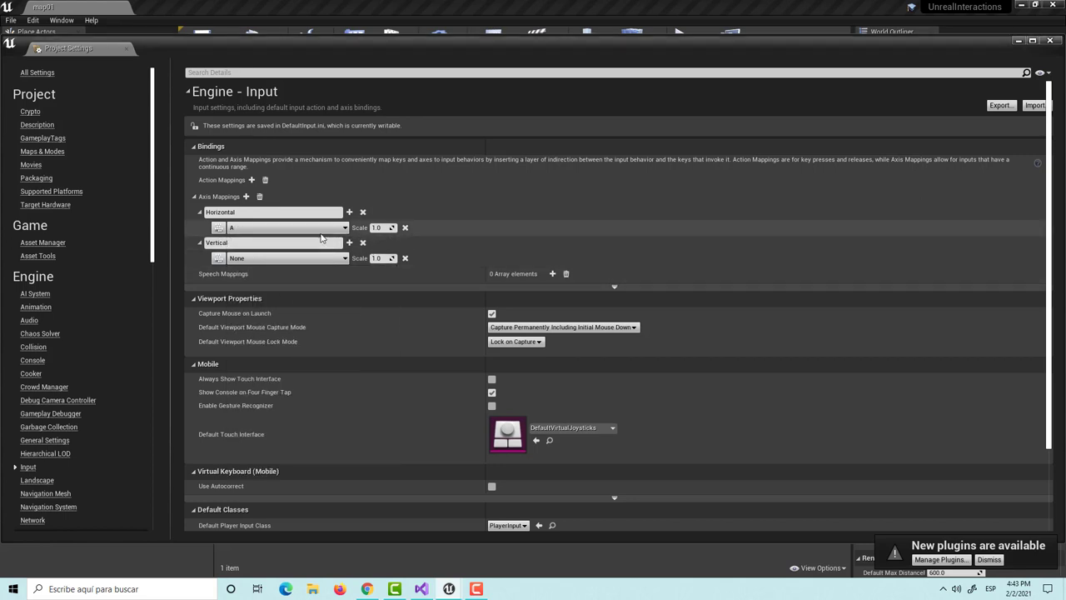
- Add D as a second Horizontal key and set A's scale to -1.0
left_click(349, 211)
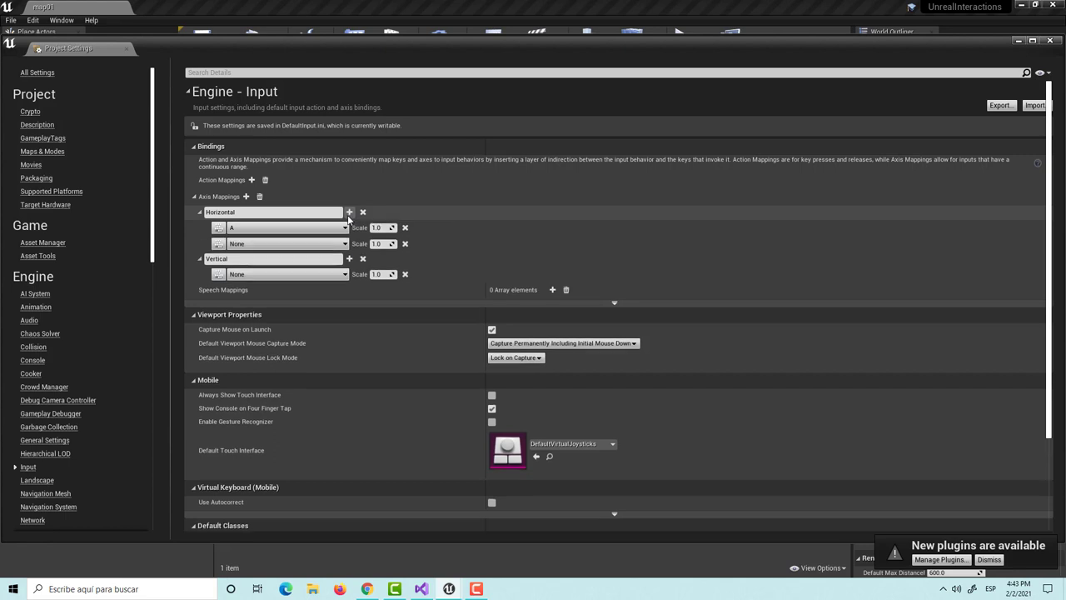
left_click(297, 244)
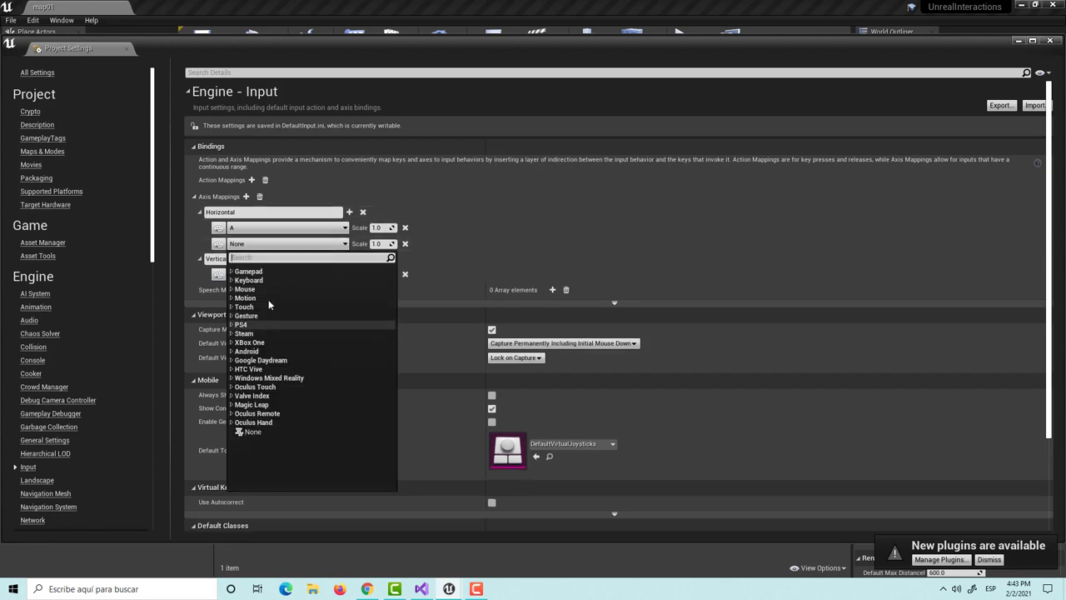
left_click(257, 282)
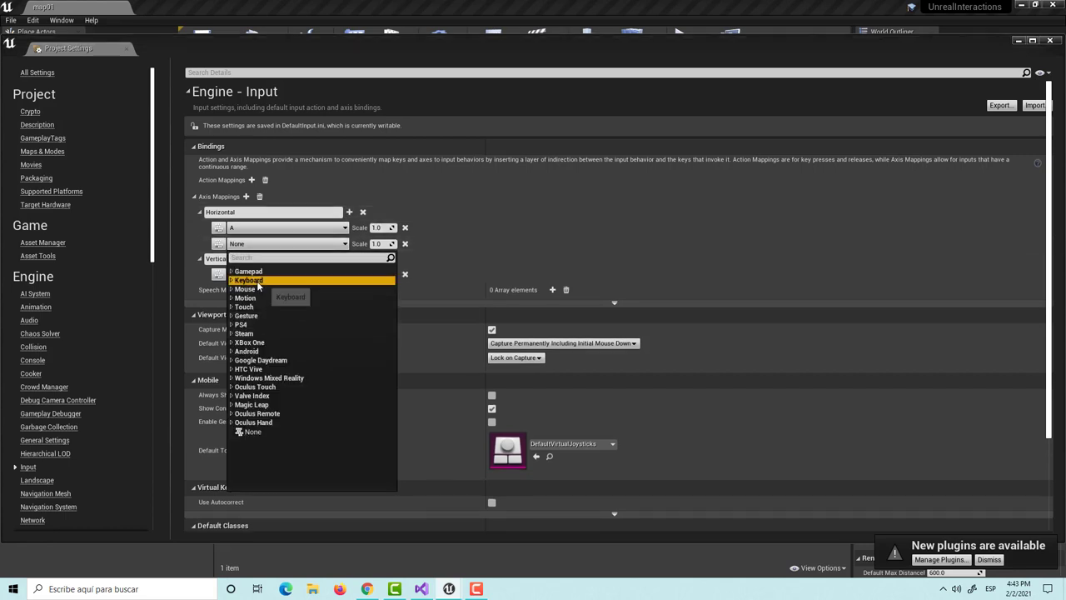
scroll(313, 361, "down", 5)
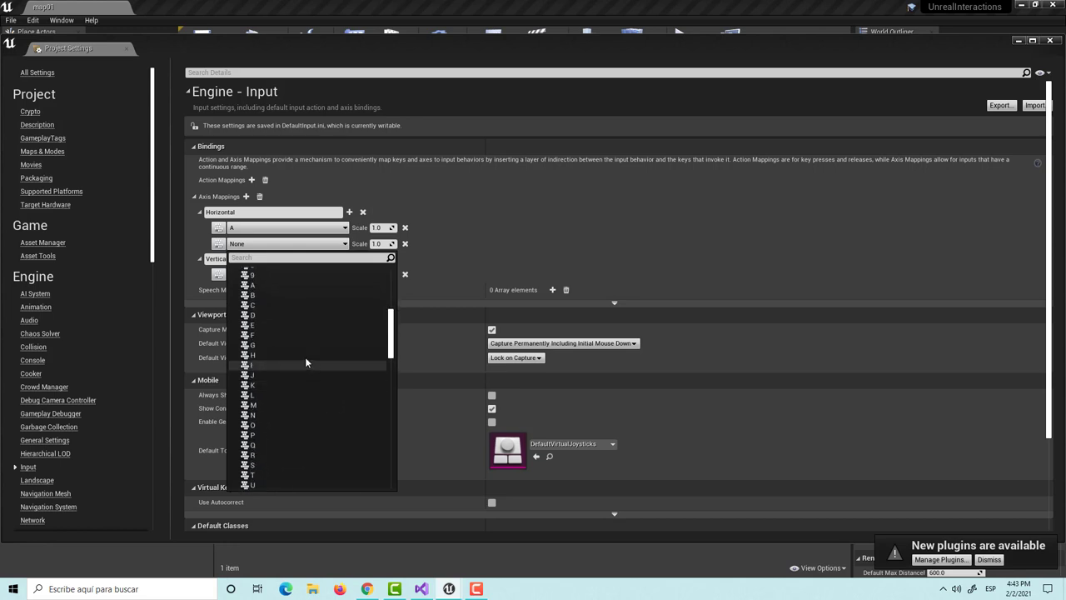
left_click(271, 314)
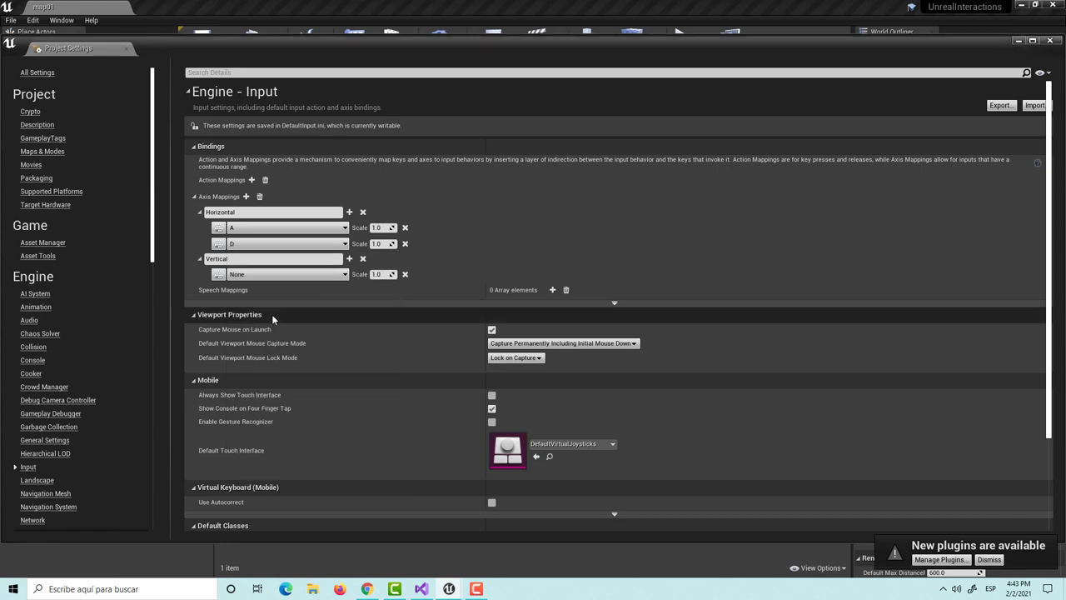
left_click(379, 227)
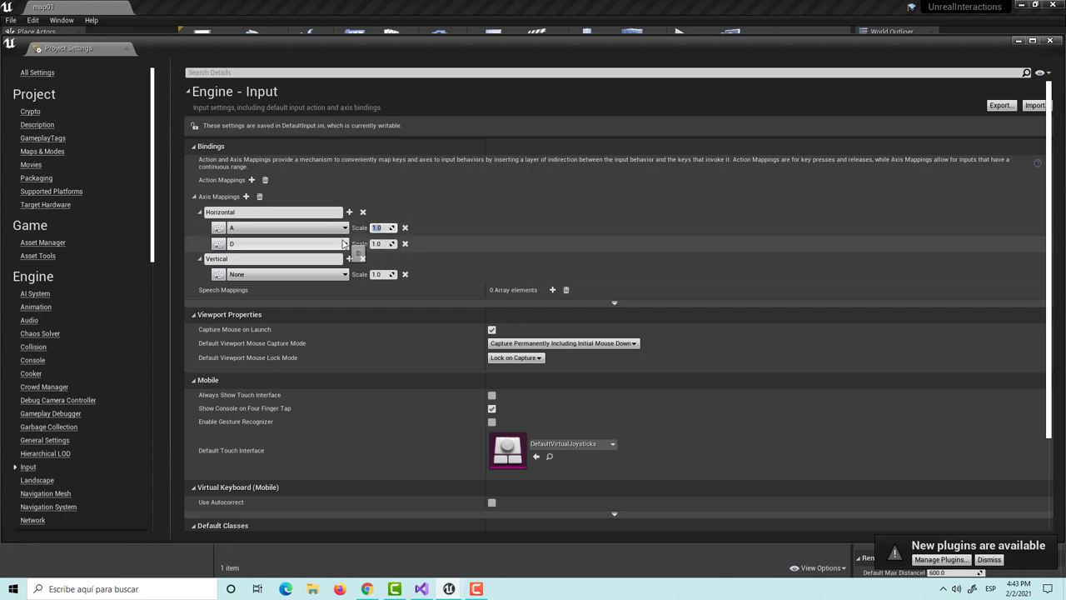
type("-1.0")
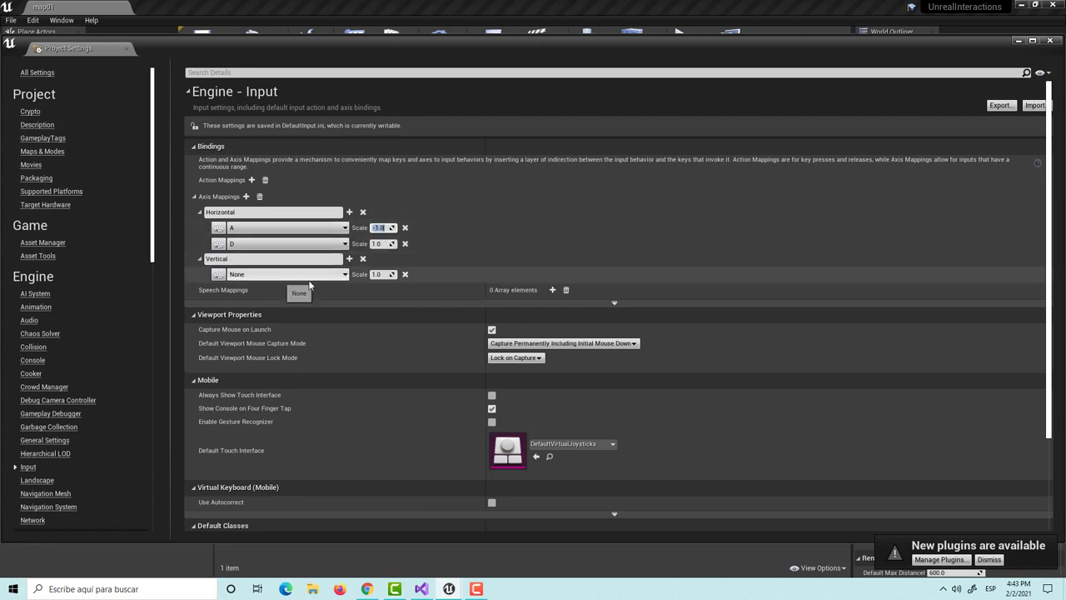
- Add a Vertical key row bound to the S key
left_click(349, 259)
left_click(285, 288)
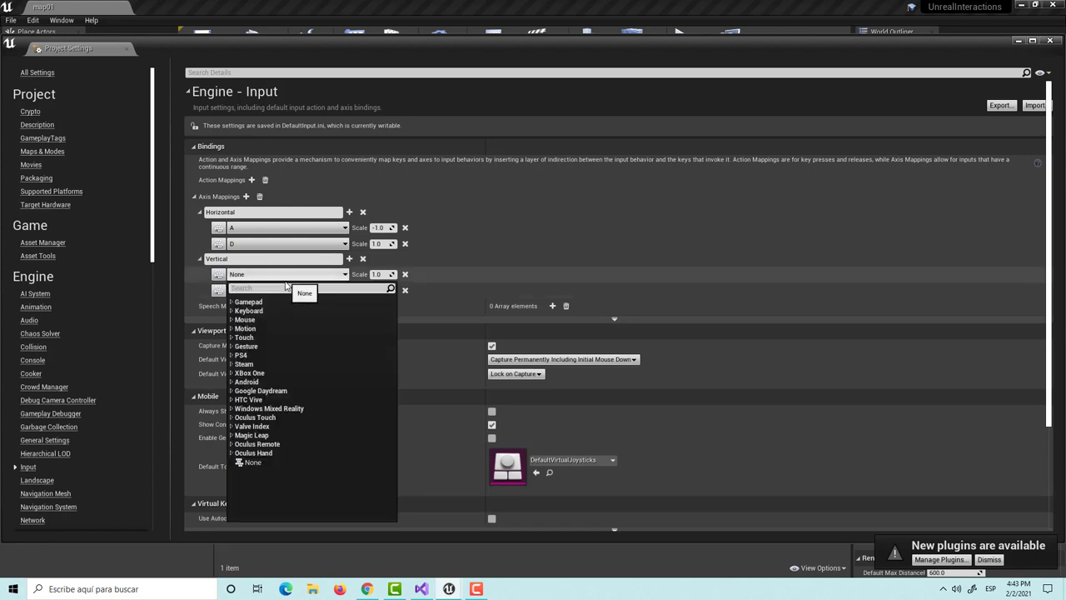
left_click(271, 312)
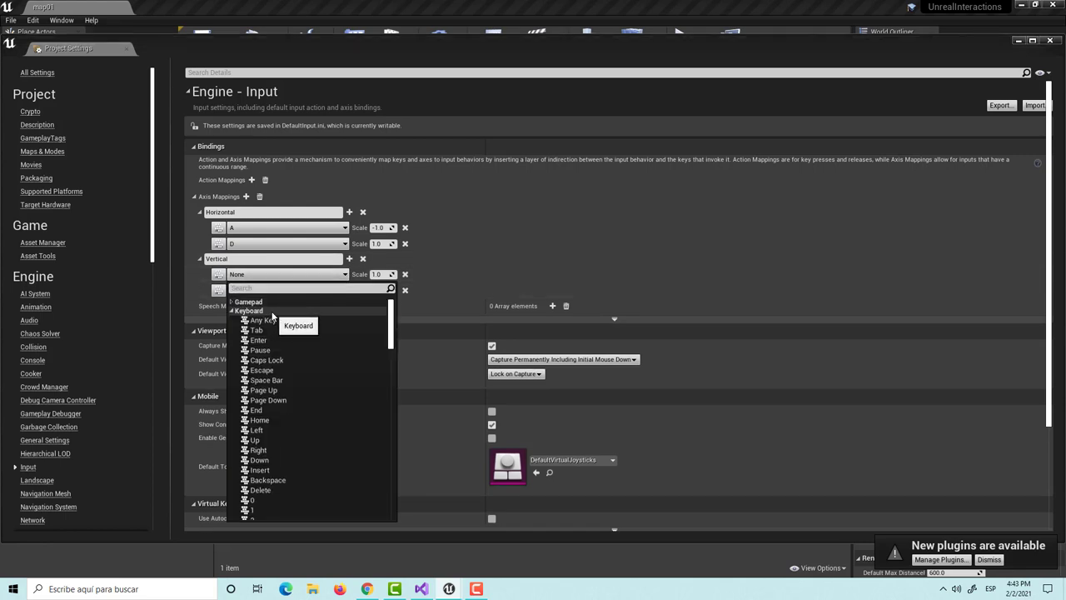
scroll(288, 359, "down", 5)
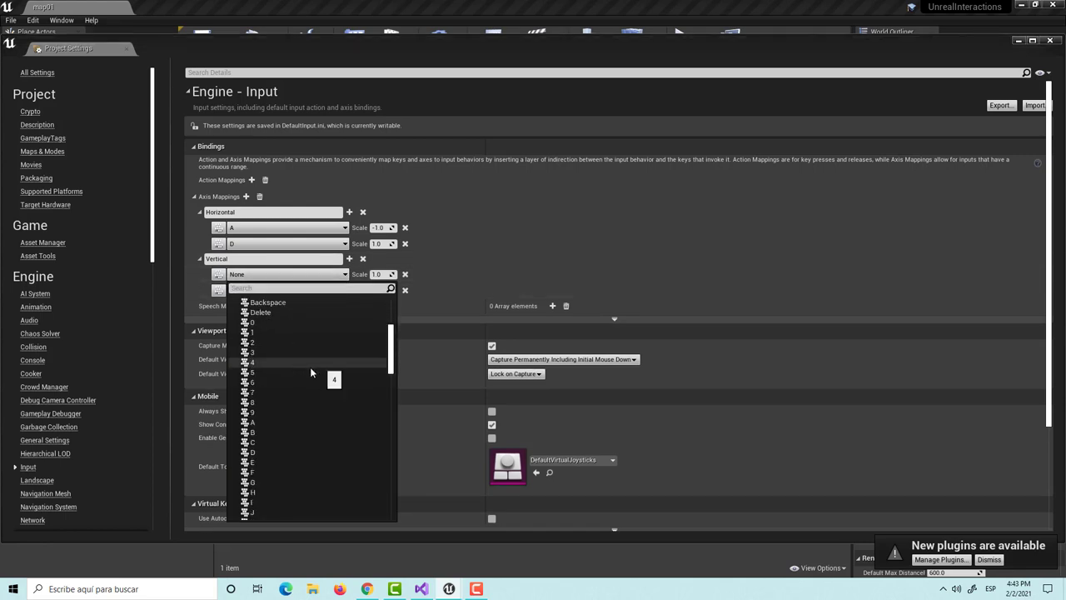
scroll(313, 421, "down", 5)
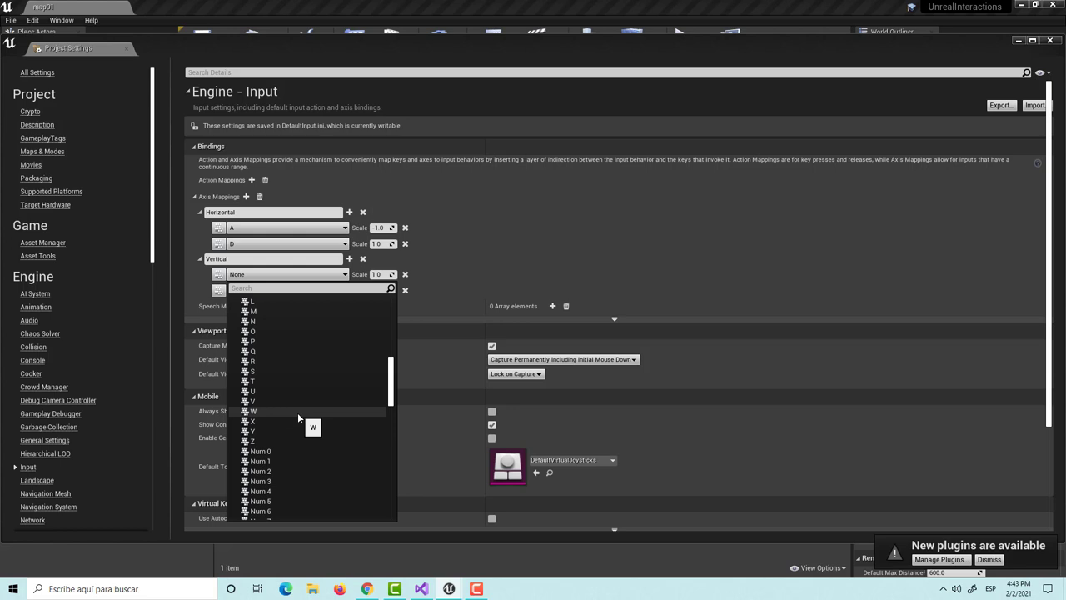
left_click(282, 372)
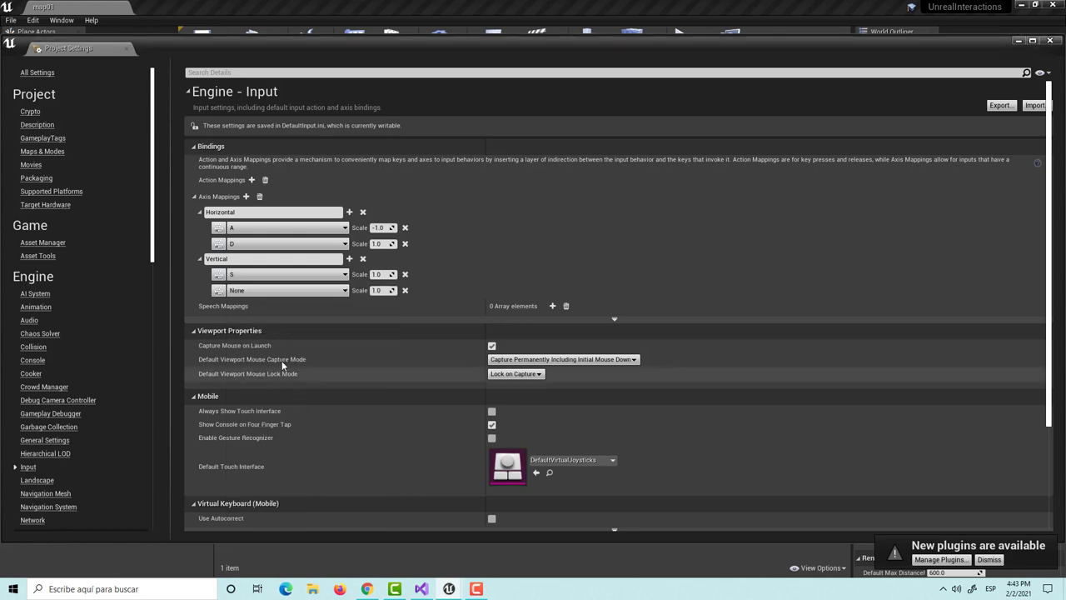
- Bind the second Vertical row to W and select the S binding's scale field
left_click(287, 291)
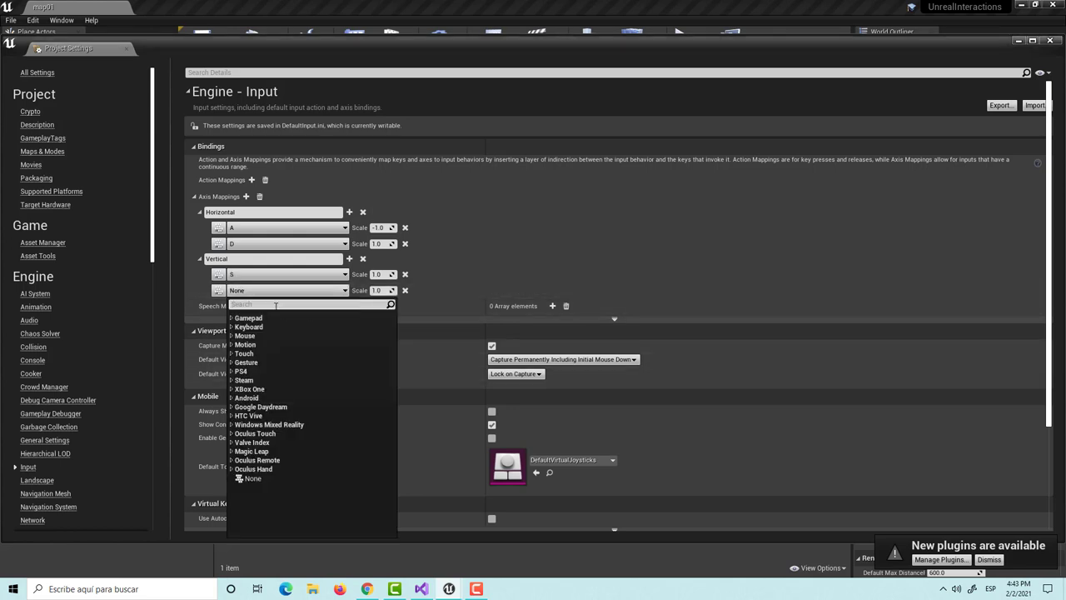
left_click(249, 326)
scroll(291, 413, "down", 5)
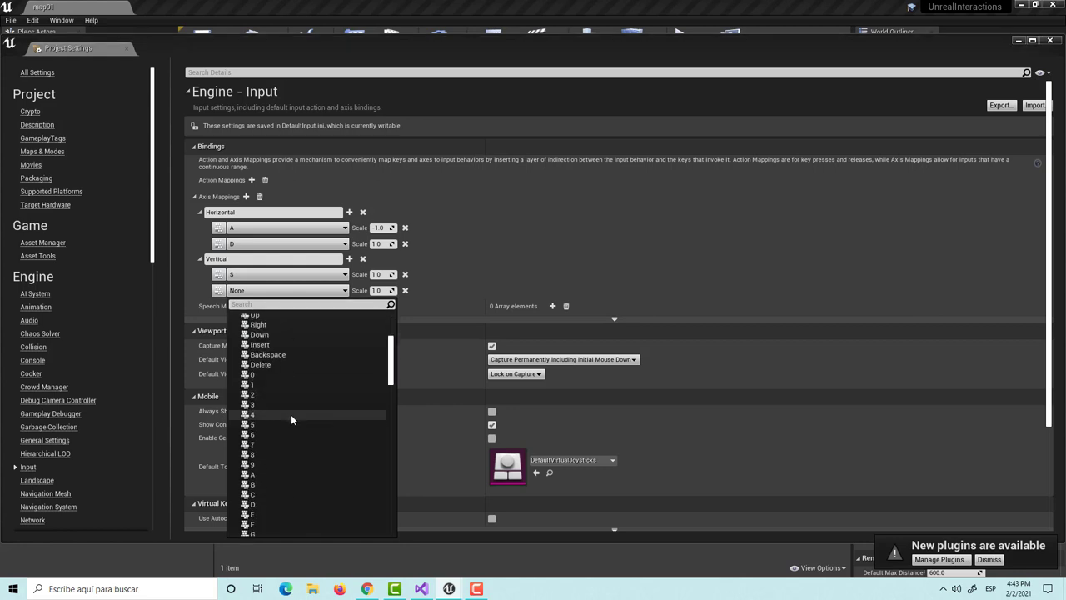
scroll(295, 414, "down", 5)
left_click(278, 385)
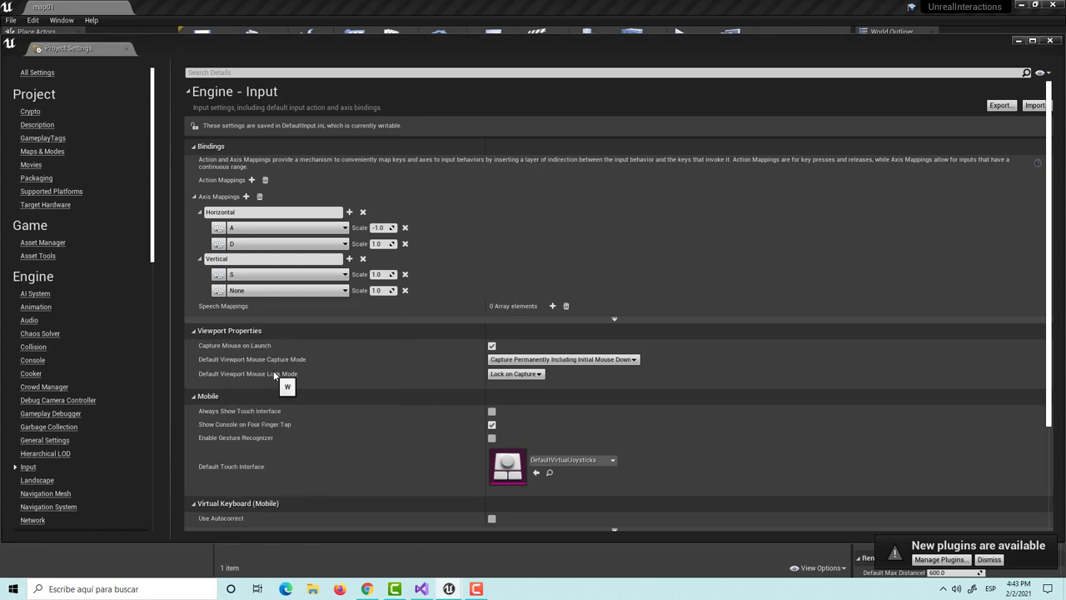
left_click(377, 274)
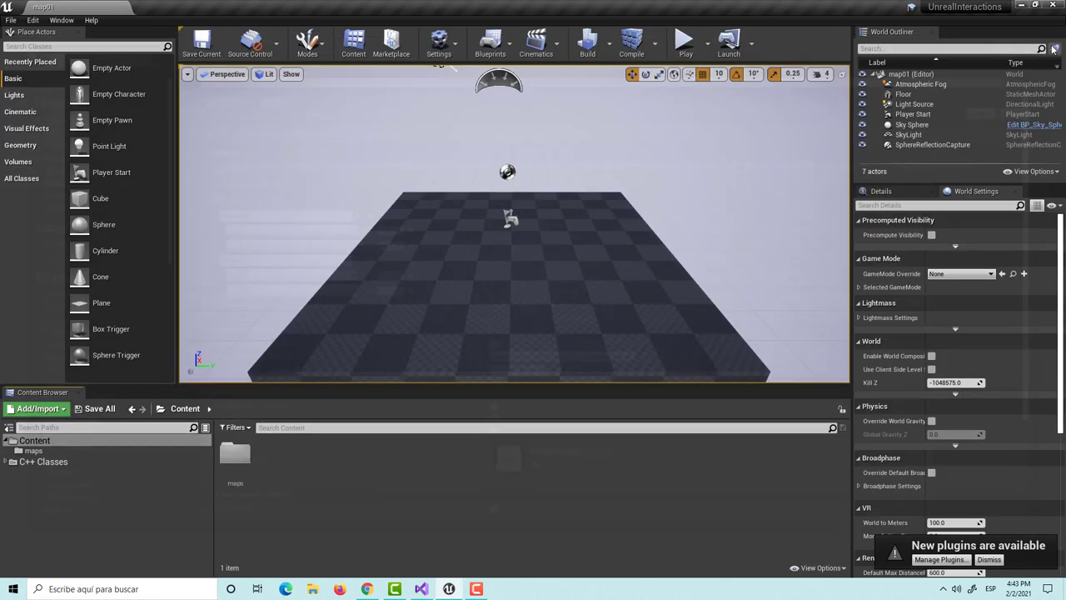
- Close Project Settings and open the C++ Classes UnrealInteractions folder
left_click(1050, 40)
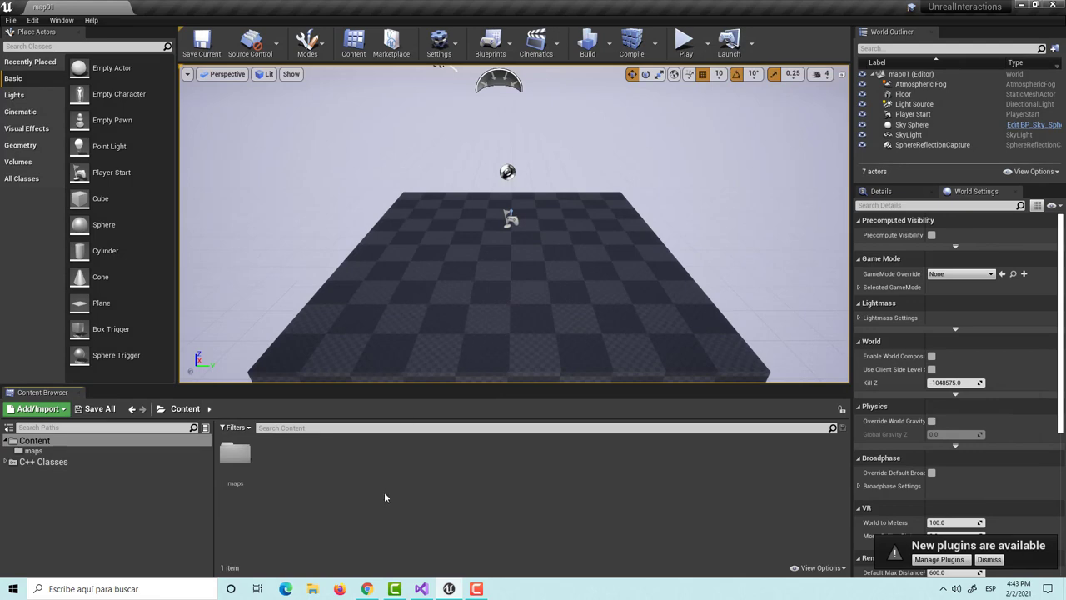
left_click(46, 462)
double_click(235, 456)
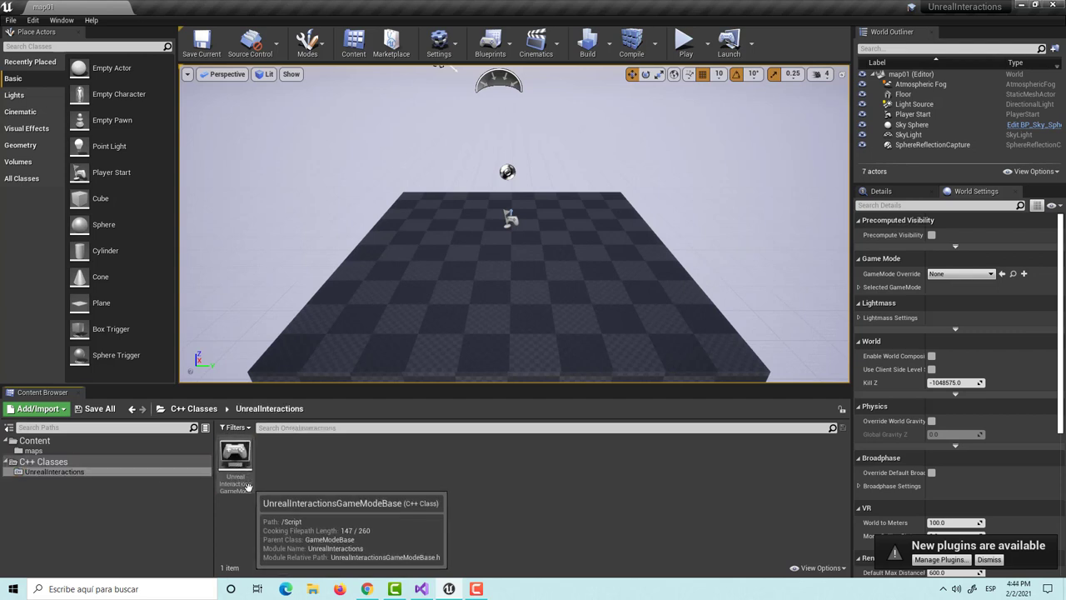
- Create a Blueprint class from the GameModeBase class and rename it toward BP_GameModeBase
left_click(240, 479)
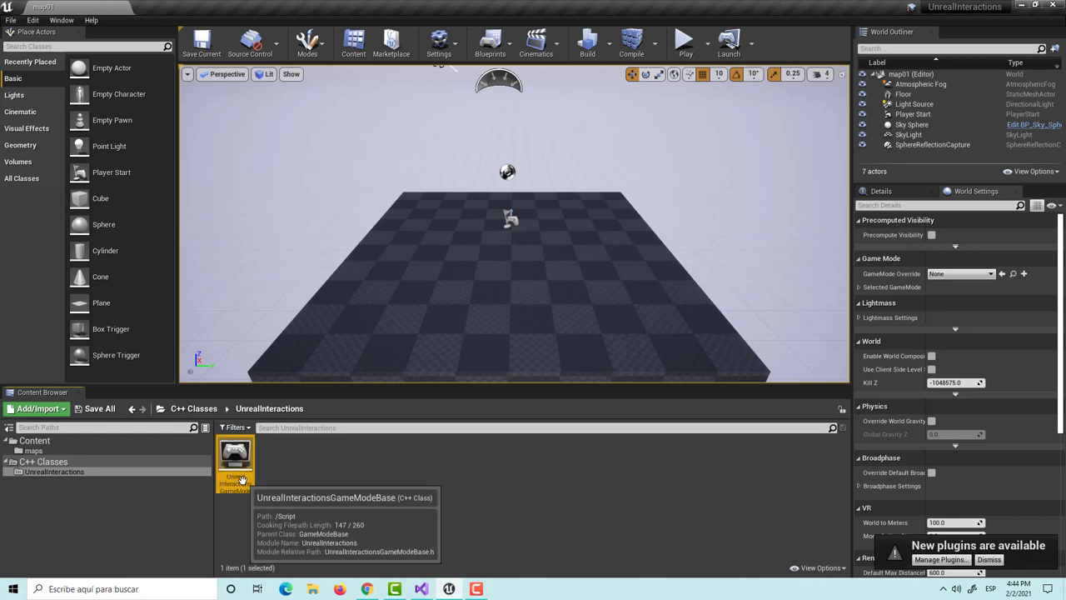
right_click(240, 479)
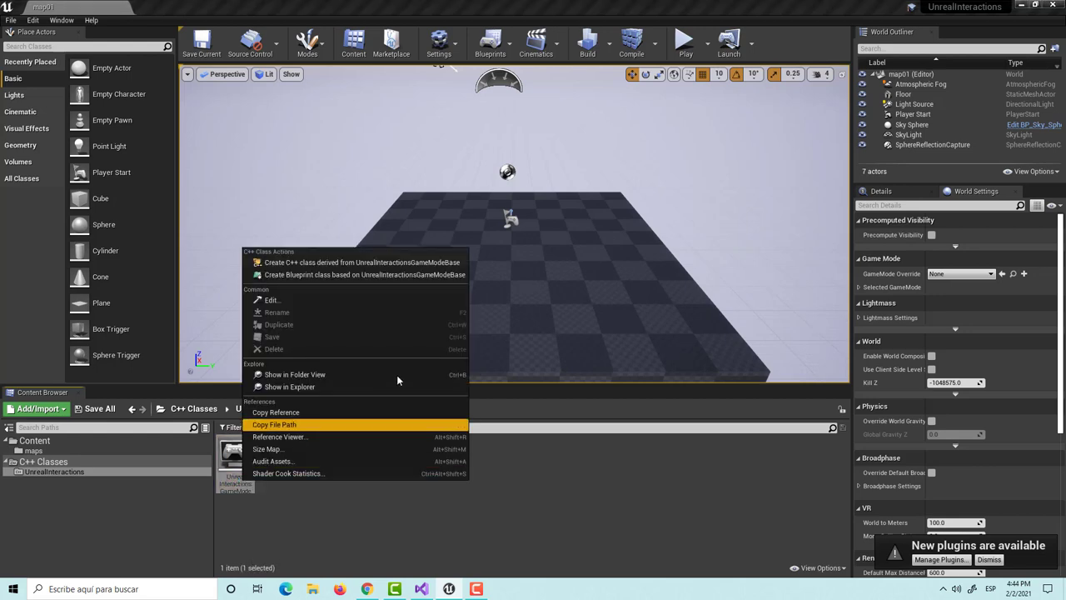
left_click(343, 275)
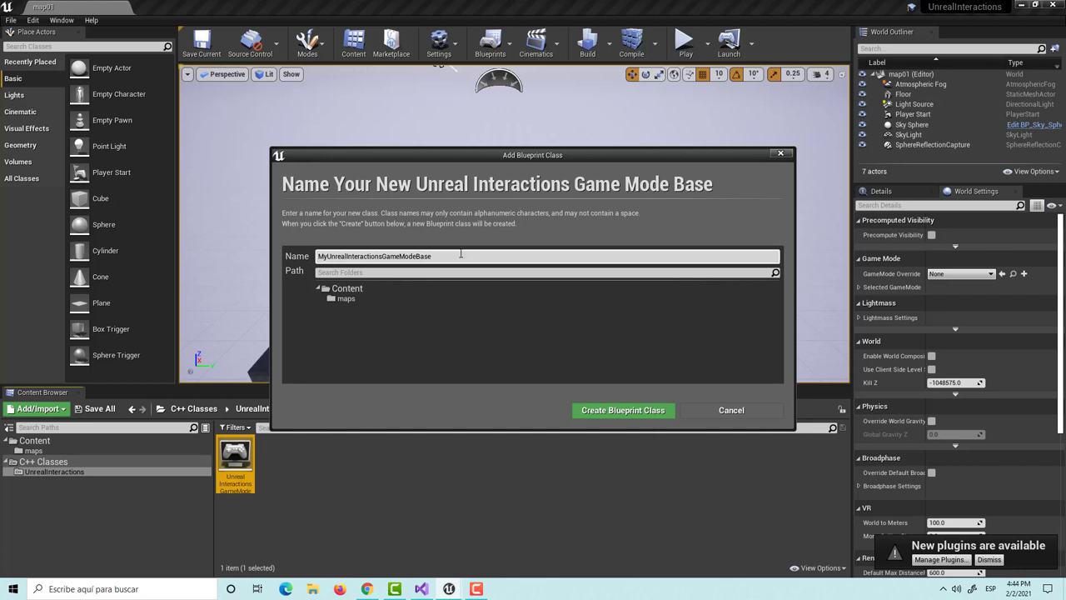
left_click(458, 253)
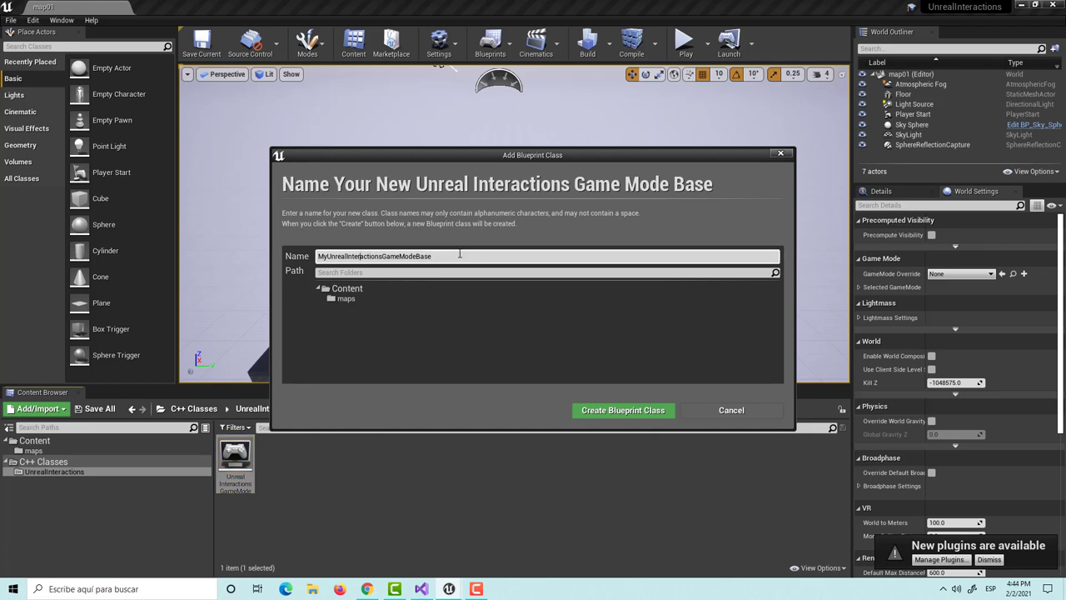
key("BackSpace")
key("BackSpace")
type("BP_")
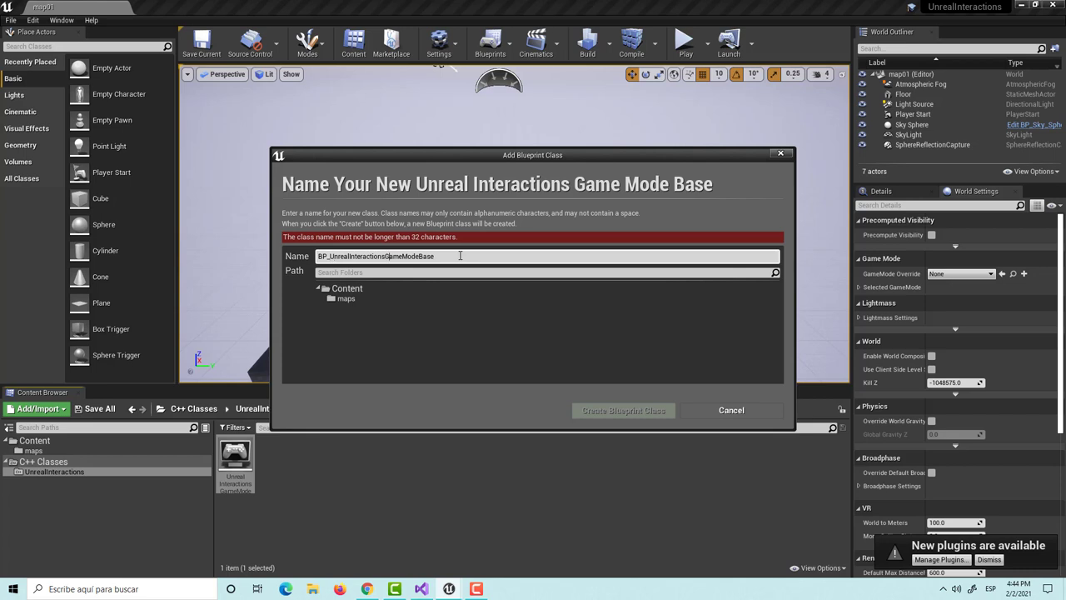
key("BackSpace")
key("BackSpace")
key("BackSpace")
key("BackSpace")
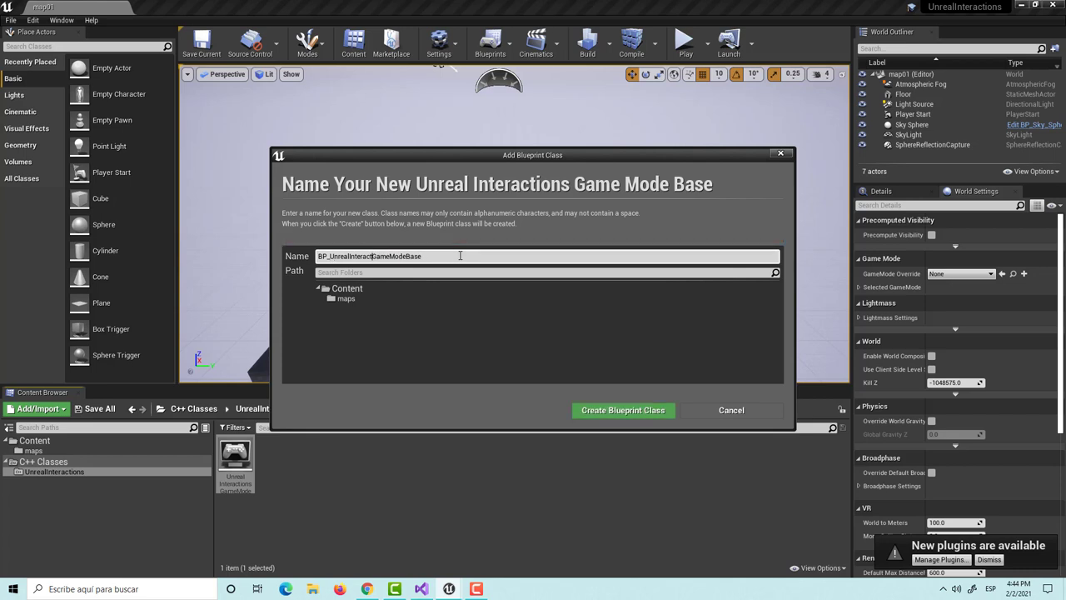
key("BackSpace")
key("BackSpace")
key("BackSpace")
key("BackSpace")
key("BackSpace")
key("BackSpace")
- Create the BP_GameModeBase Blueprint and widen the viewport beside its class defaults
left_click(612, 413)
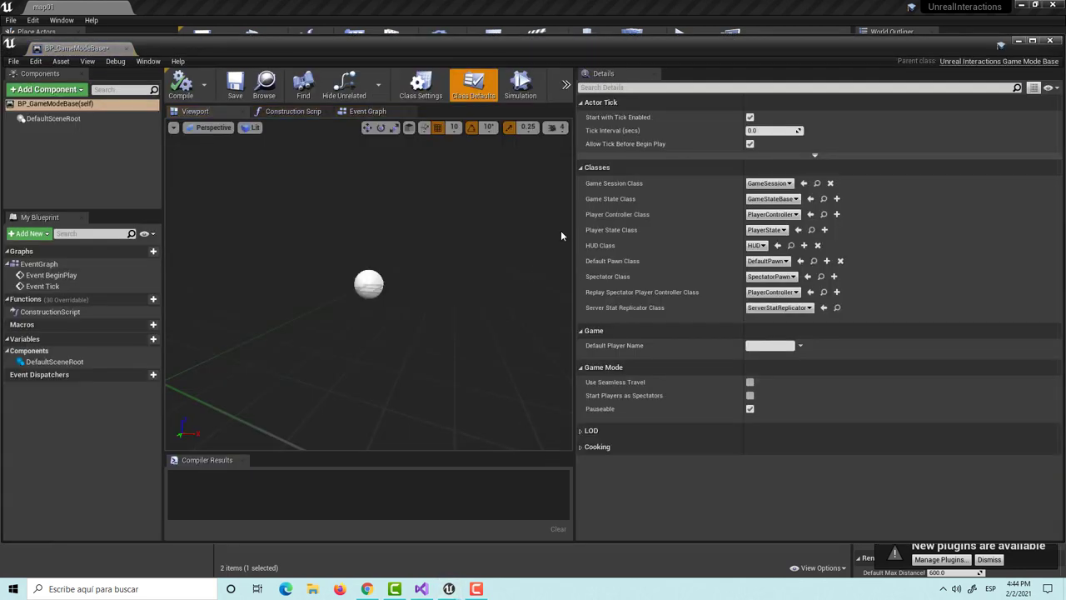
left_click_drag(575, 236, 756, 211)
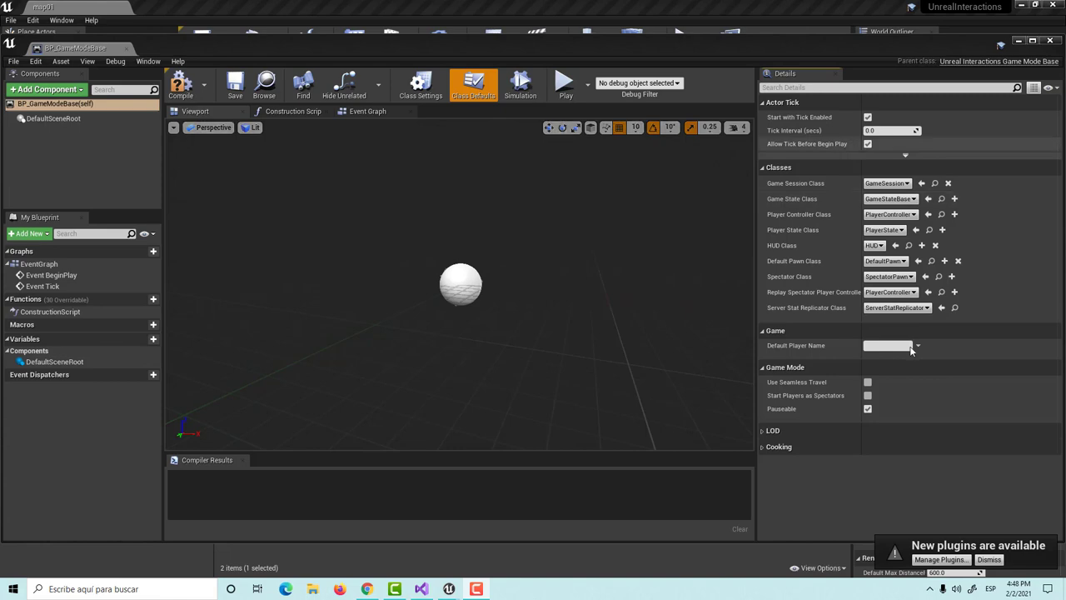
- Close the Blueprint editor and start a new C++ class in the C++ Classes > UnrealInteractions folder
left_click(1050, 40)
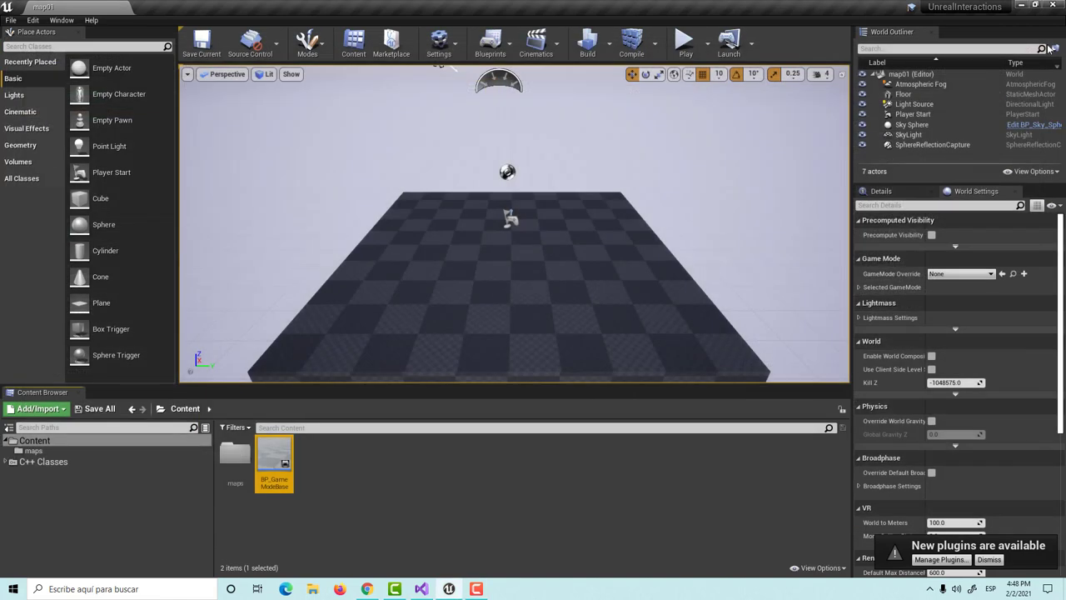
right_click(408, 500)
left_click(43, 461)
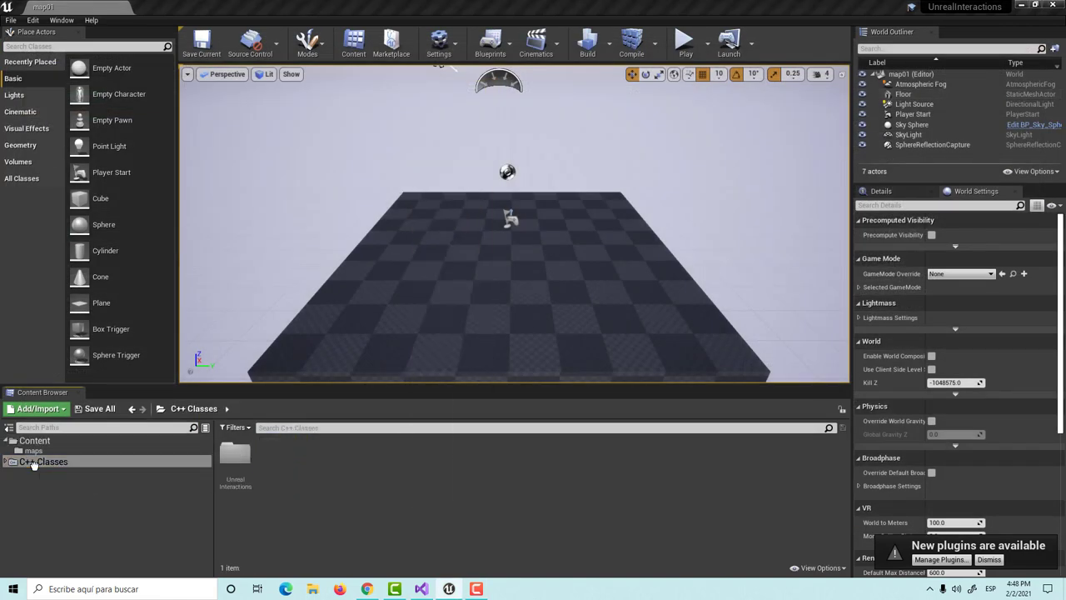
left_click(240, 478)
double_click(240, 479)
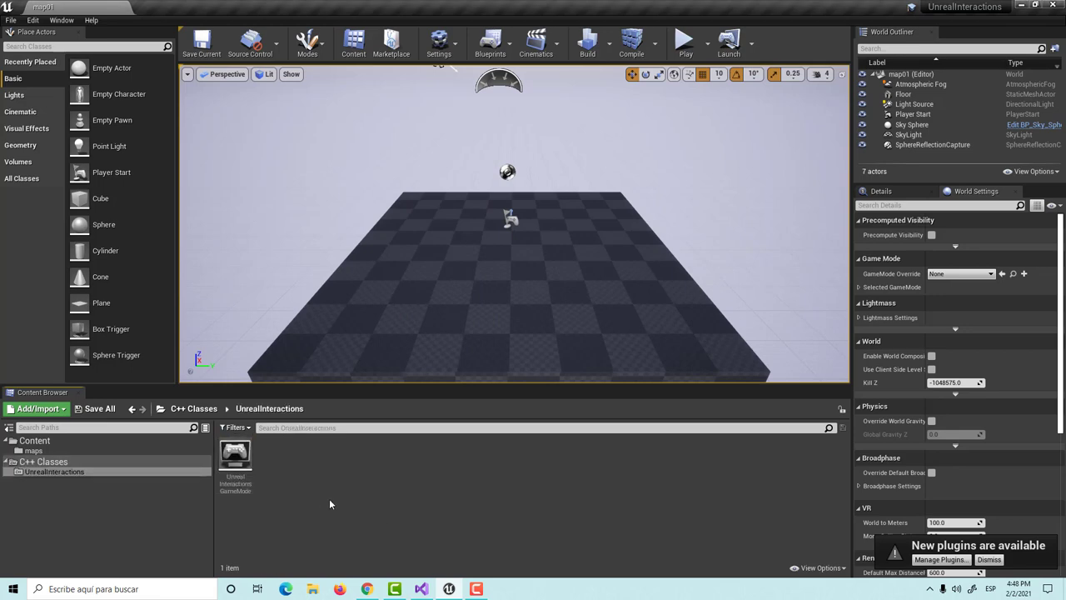
right_click(321, 500)
left_click(371, 541)
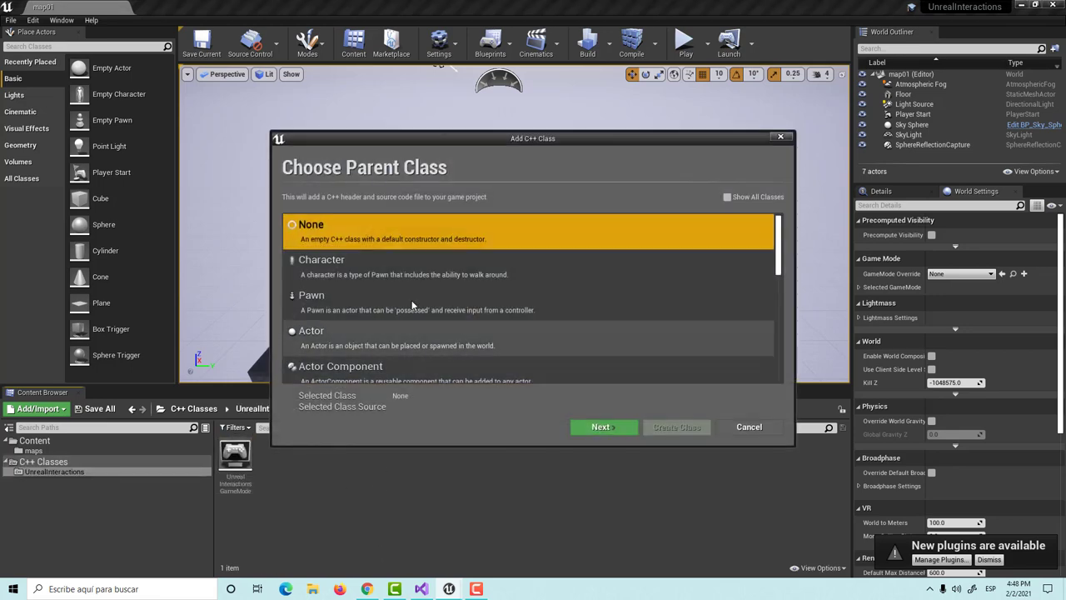
- Create a Character-based C++ class named CPlayer
scroll(387, 345, "down", 1)
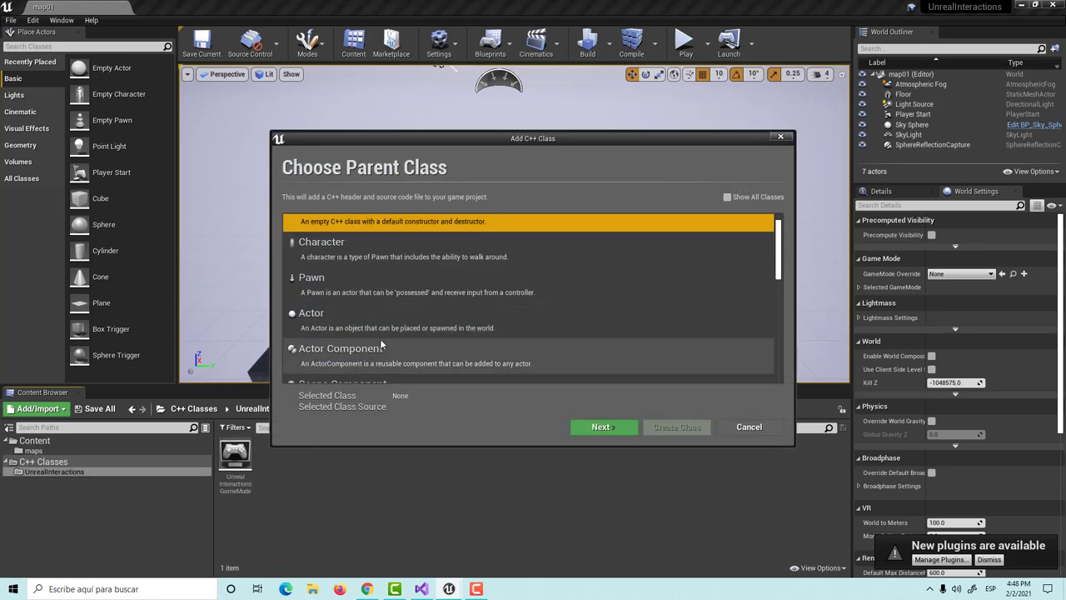
scroll(347, 289, "up", 1)
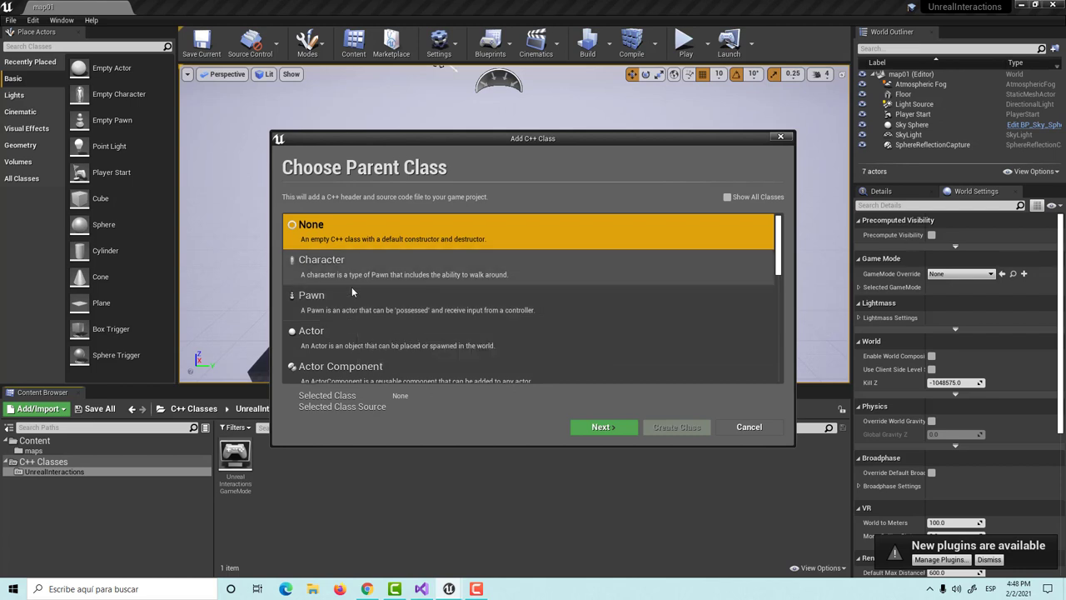
left_click(344, 265)
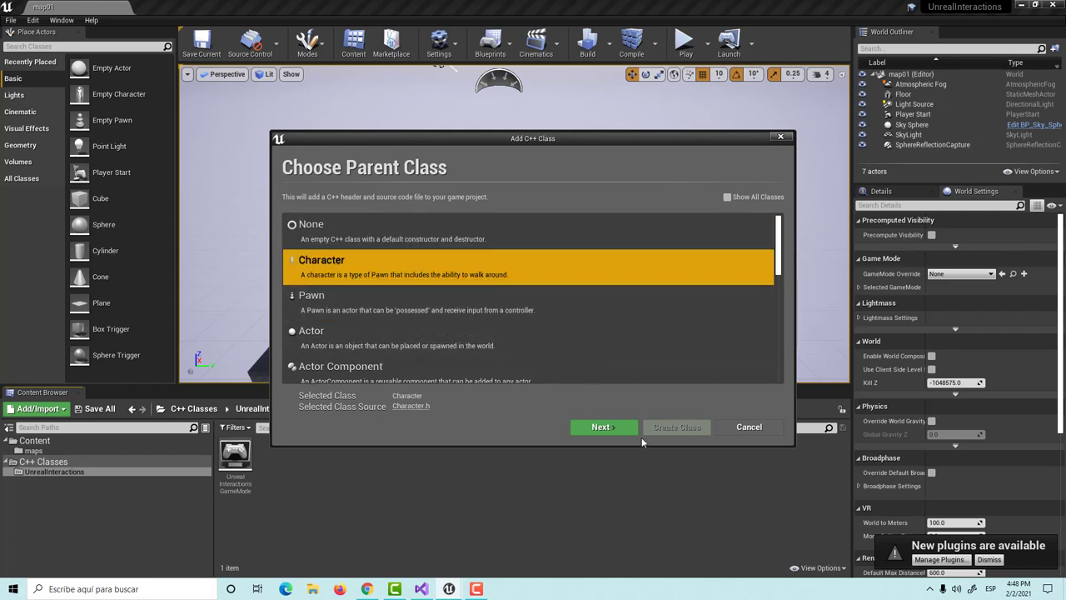
left_click(602, 426)
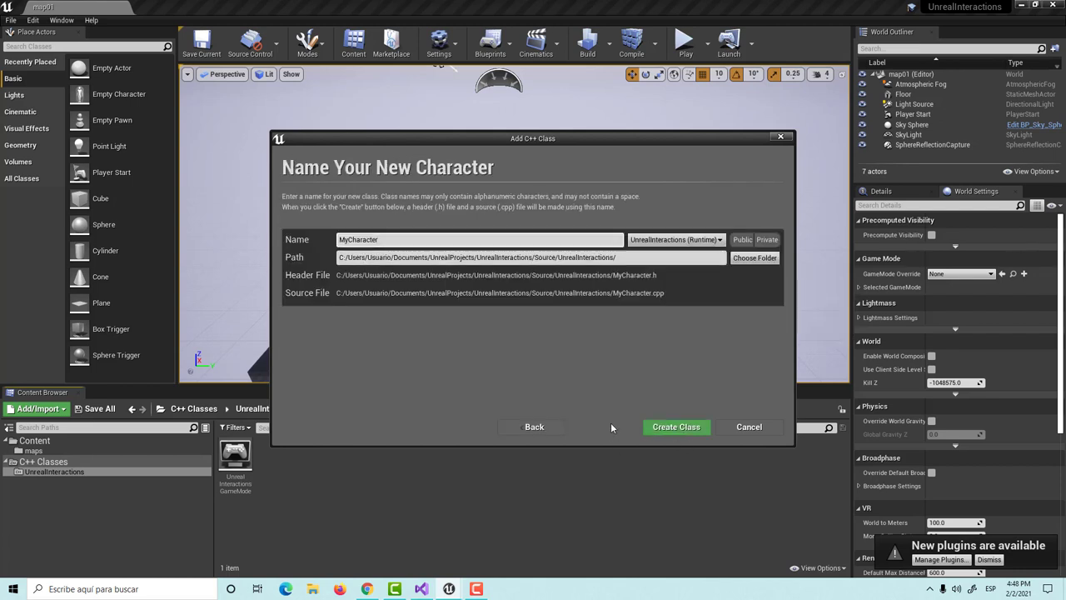
left_click(409, 240)
left_click(410, 240)
double_click(410, 240)
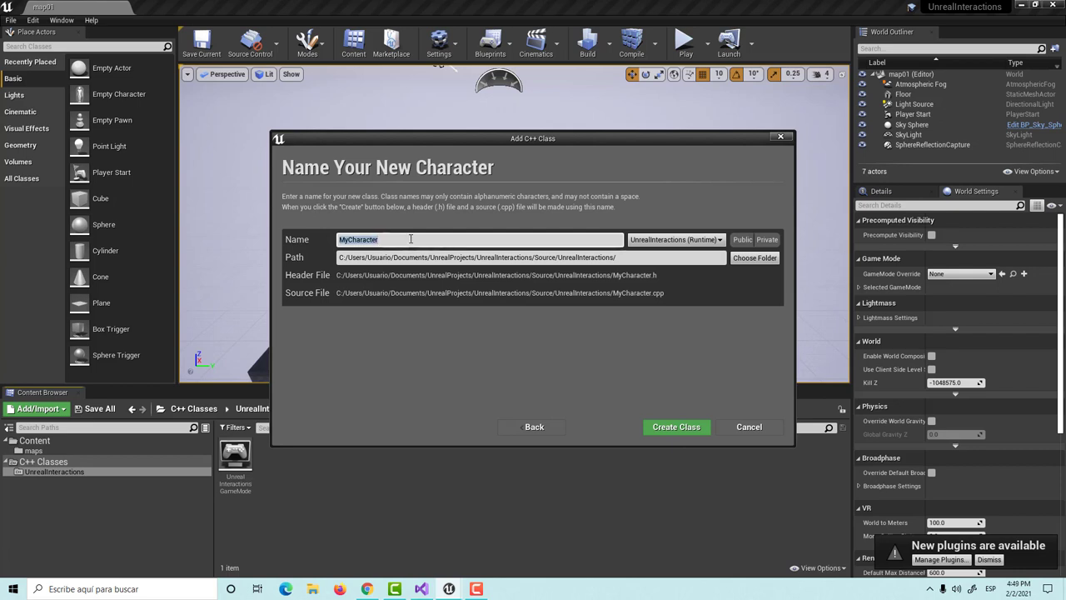
key("BackSpace")
type("CPla")
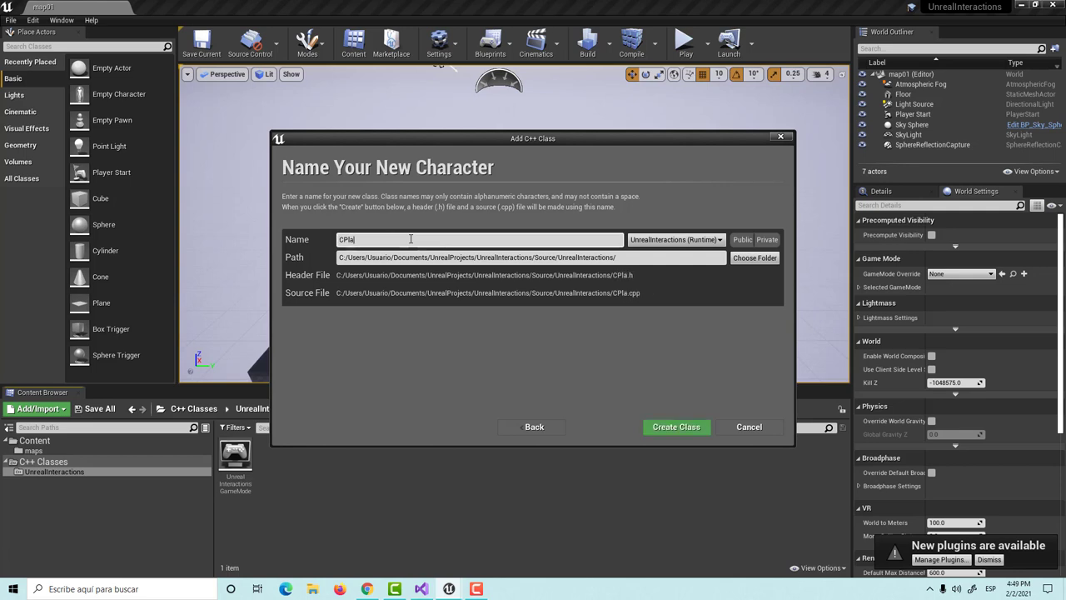
type("yer")
left_click(657, 427)
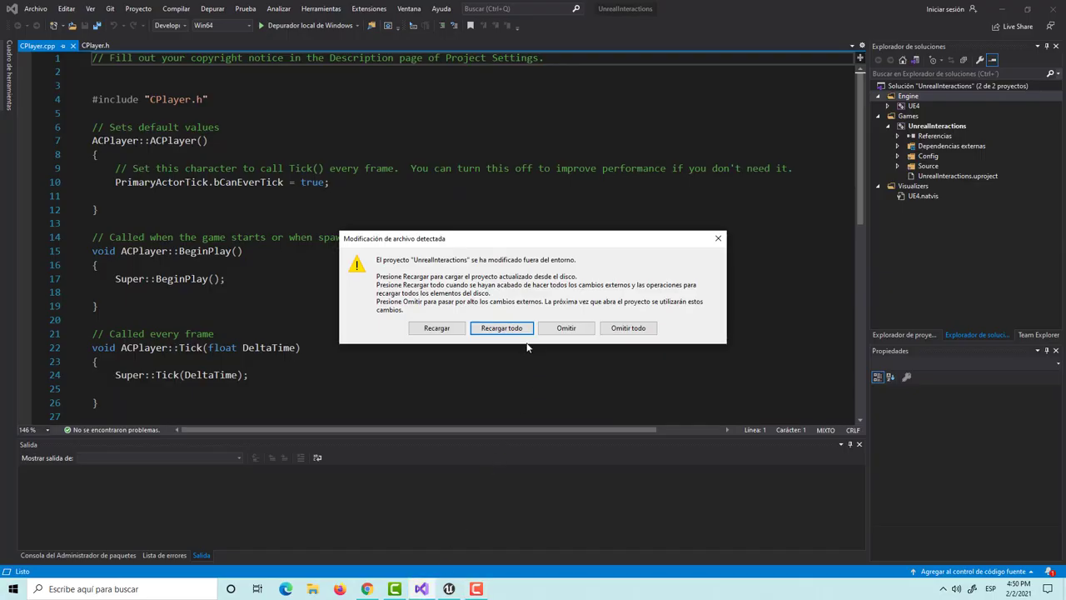
- Reload all modified project files in Visual Studio and view the CPlayer.h header
left_click(512, 329)
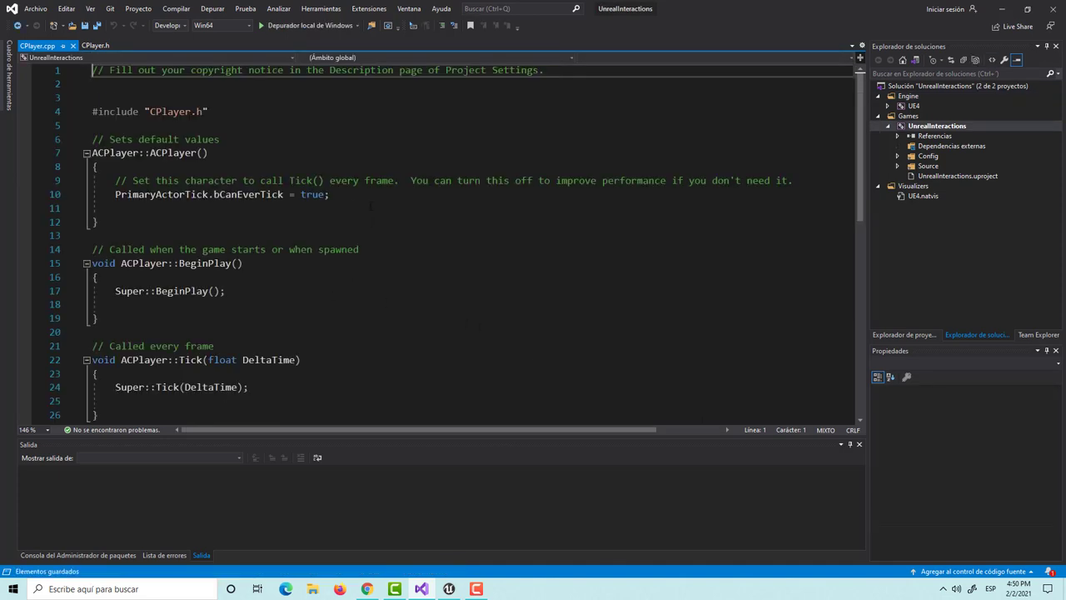
left_click(91, 46)
scroll(279, 180, "down", 1)
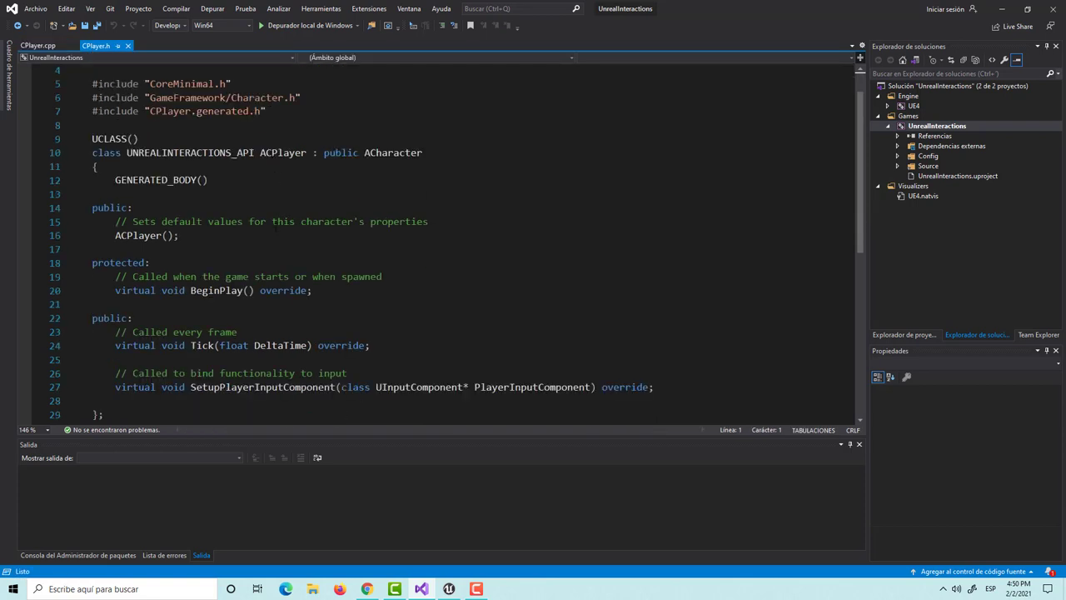
- Add UPROPERTY(EditAnywhere) float moveSpeed{}; below GENERATED_BODY() and save the header
left_click(237, 183)
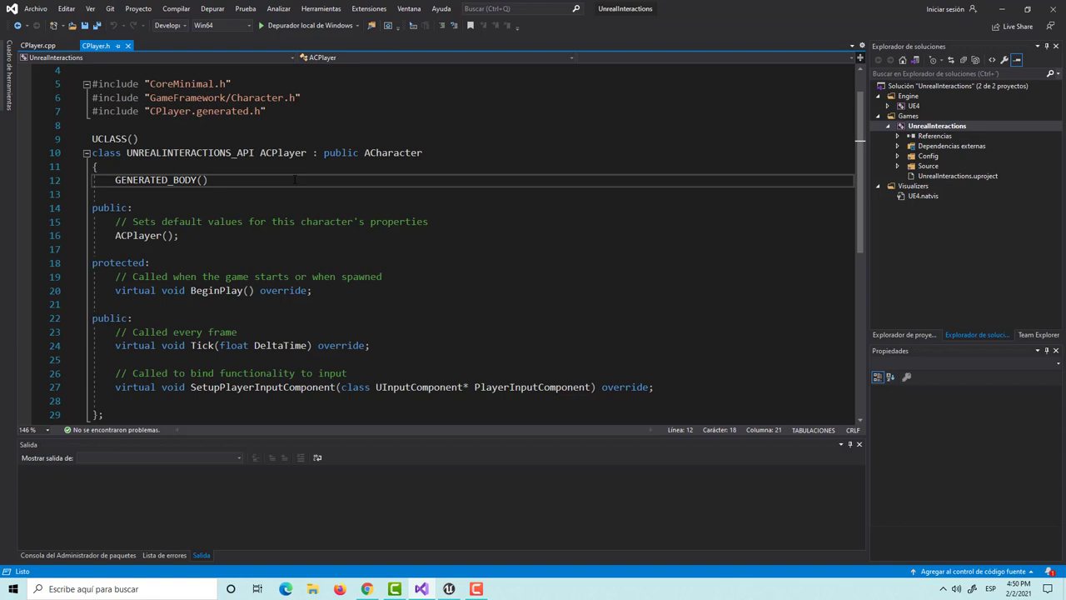
key("Return")
key("Return")
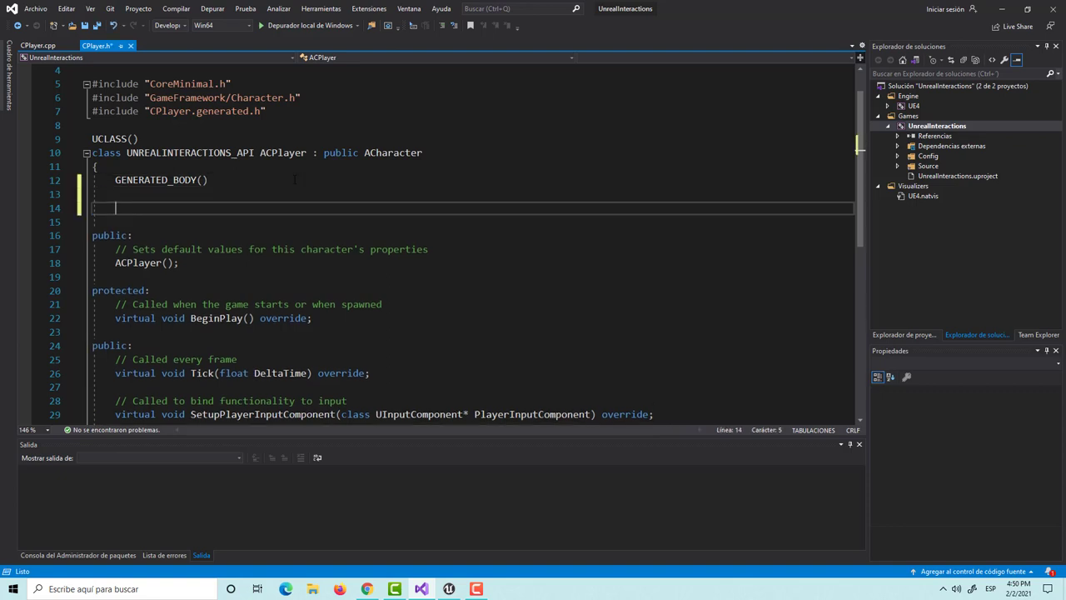
type("U")
type("PROPERTYY")
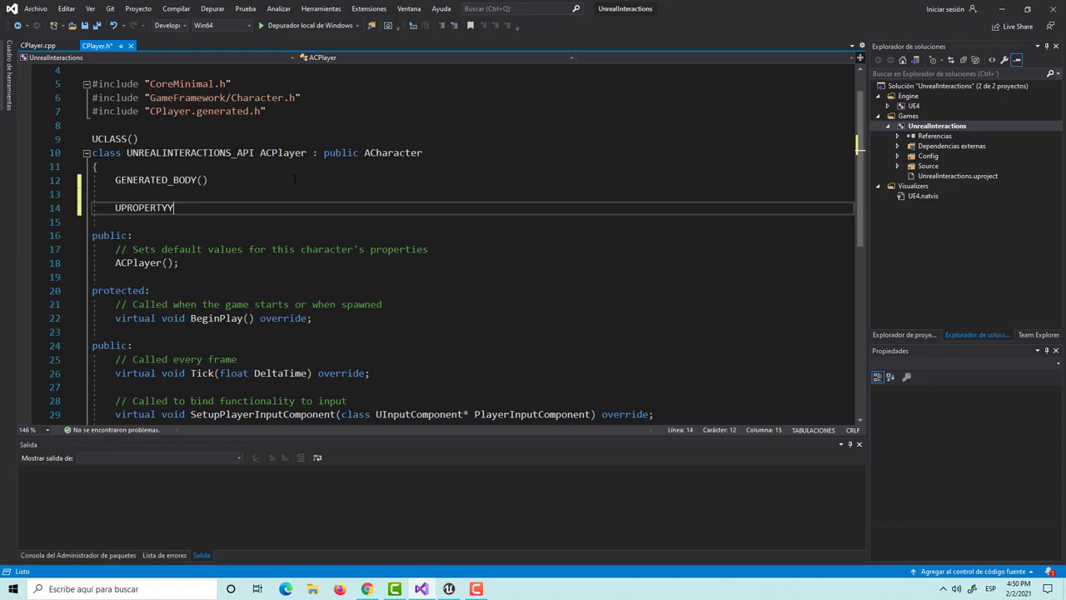
key("BackSpace")
type("(")
type("EditAnyeher")
type("e)")
key("Left")
key("Left")
key("Left")
type("w")
key("End")
key("Return")
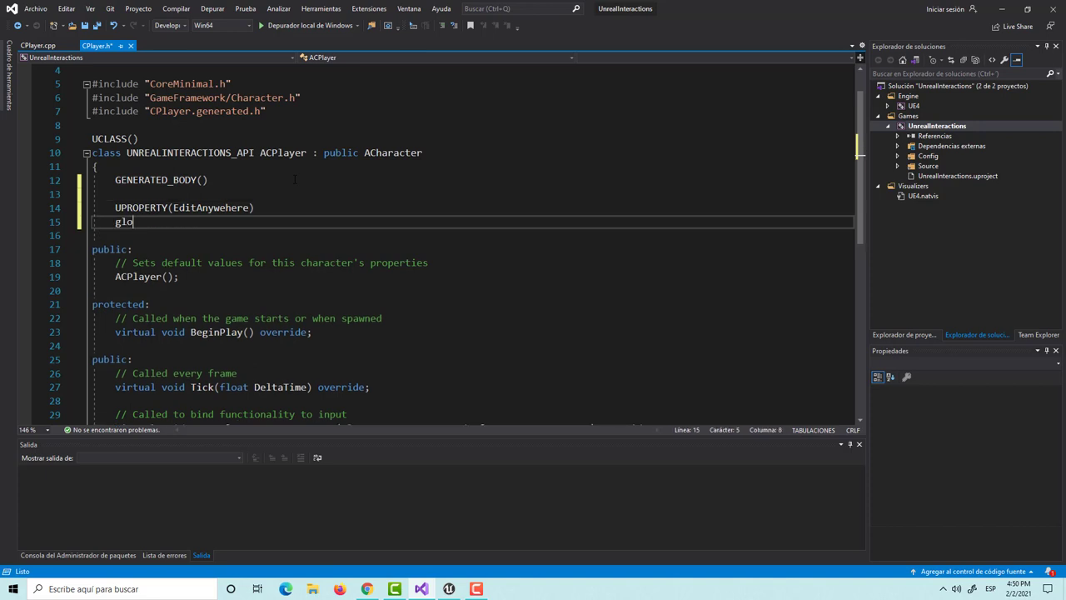
type("float ")
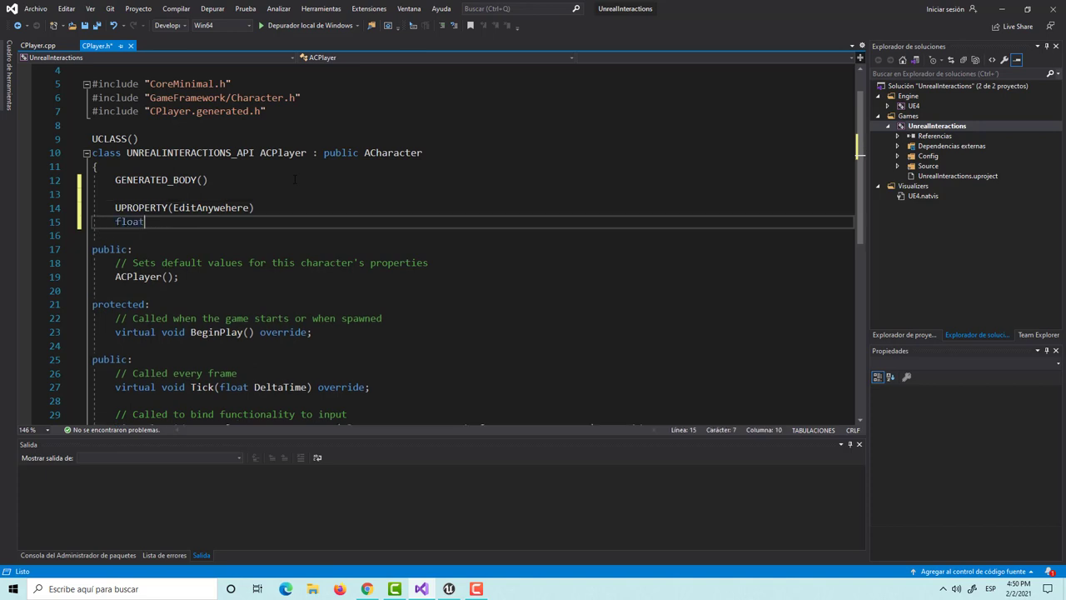
type("moveSpe")
type("ed{")
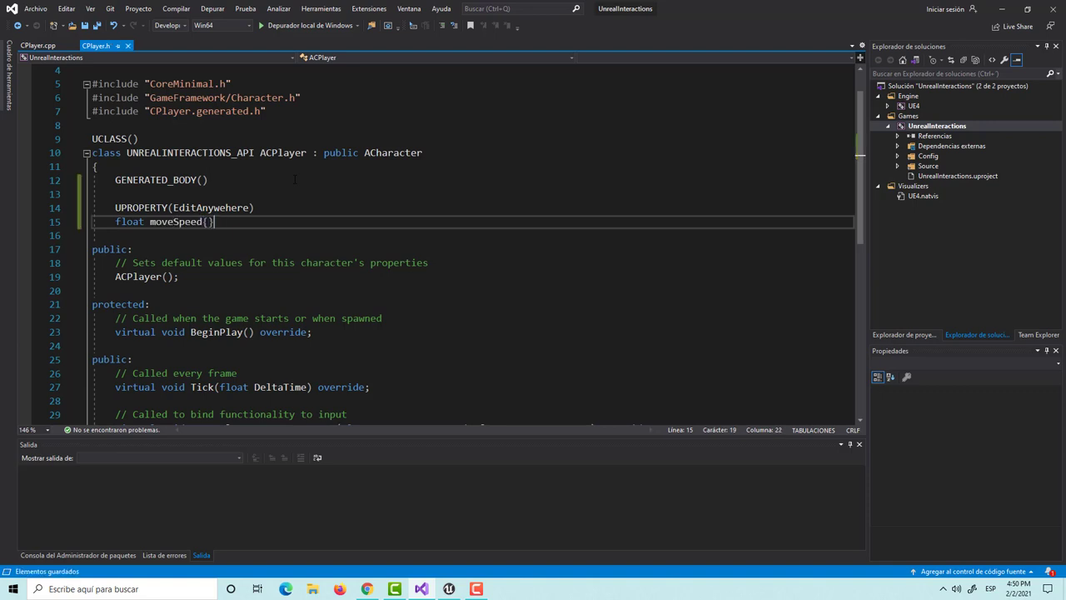
type("};")
key("ctrl+s")
- Unindent the UPROPERTY and moveSpeed lines by one level
key("shift+Home")
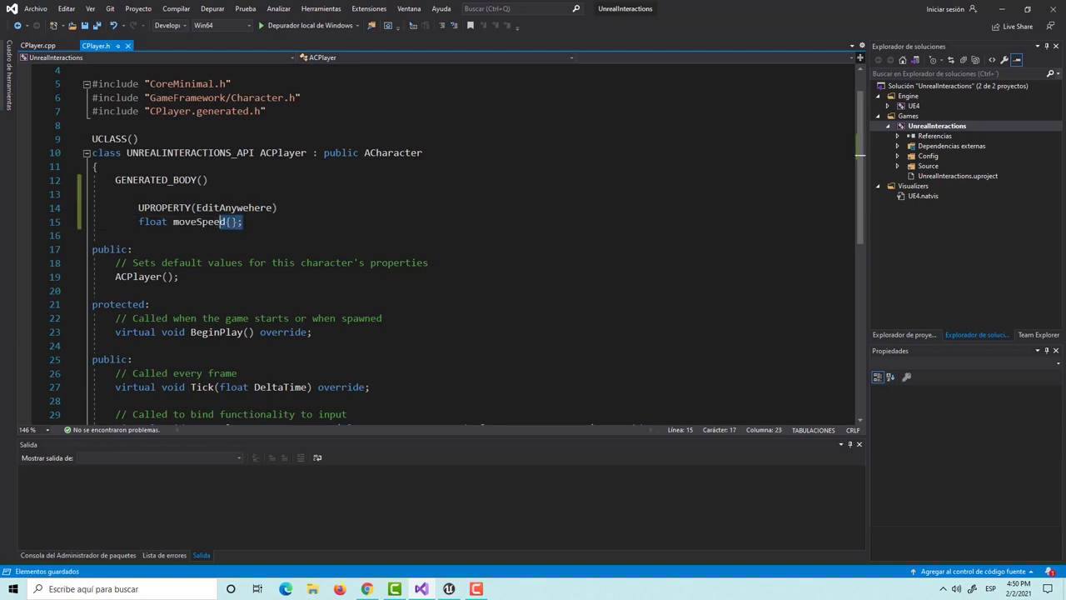
key("shift+Up")
key("shift+Home")
key("shift+Tab")
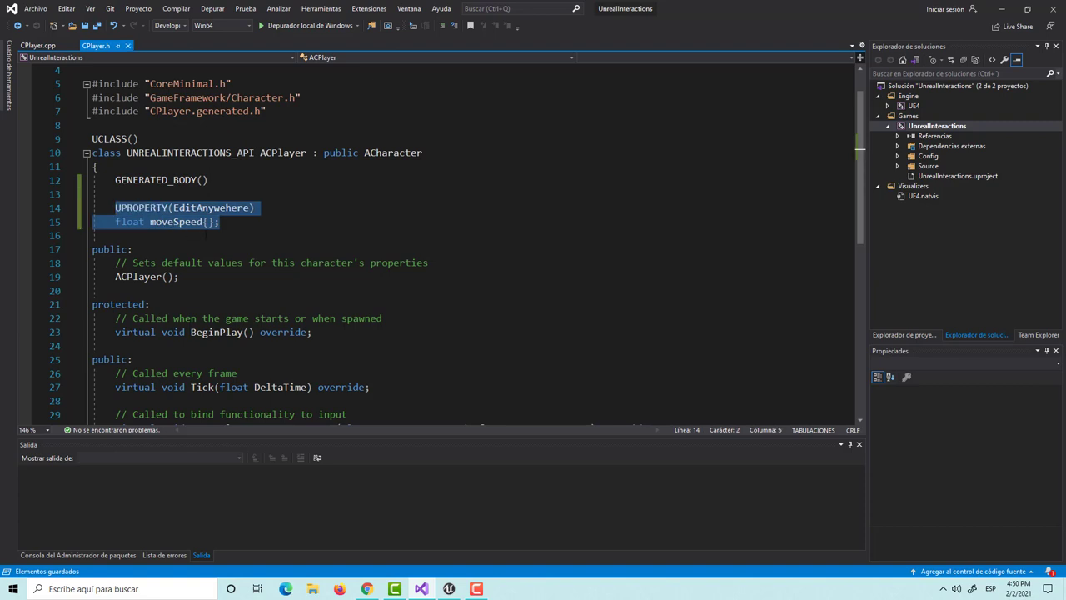
left_click(219, 222)
scroll(286, 241, "down", 5)
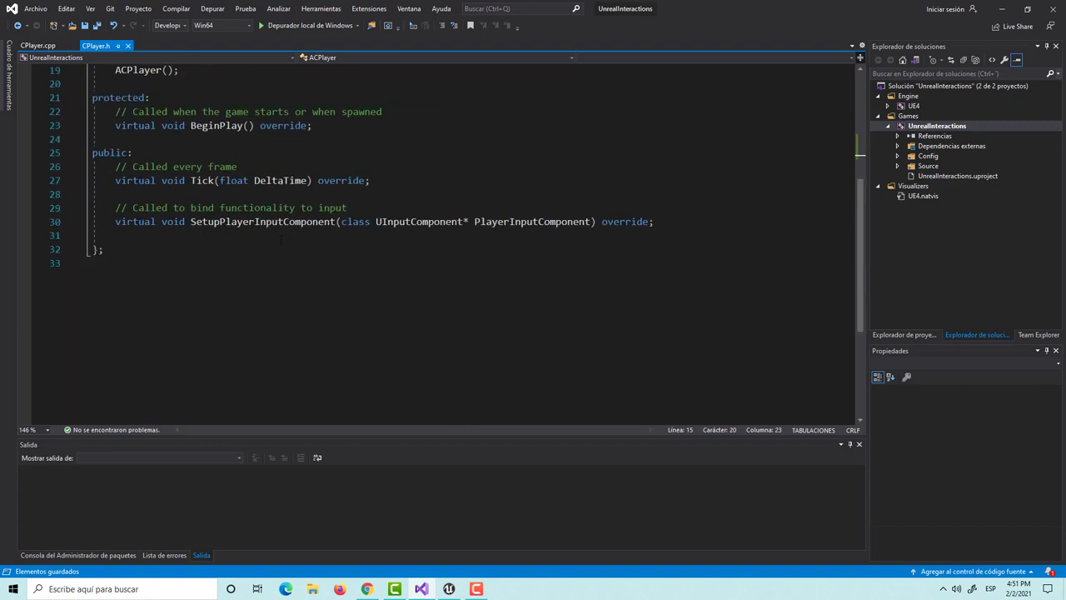
- Declare void HorizontalAxis(float value) on a new line below moveSpeed
left_click(280, 238)
key("Return")
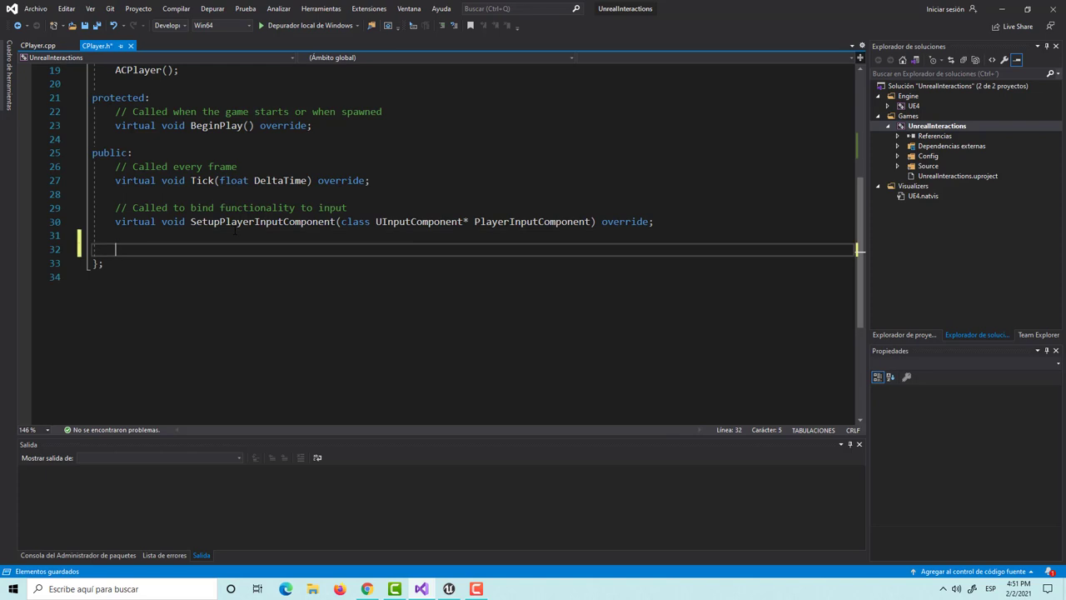
type("void")
key("BackSpace")
key("BackSpace")
key("BackSpace")
key("BackSpace")
key("ctrl+s")
scroll(235, 234, "up", 2)
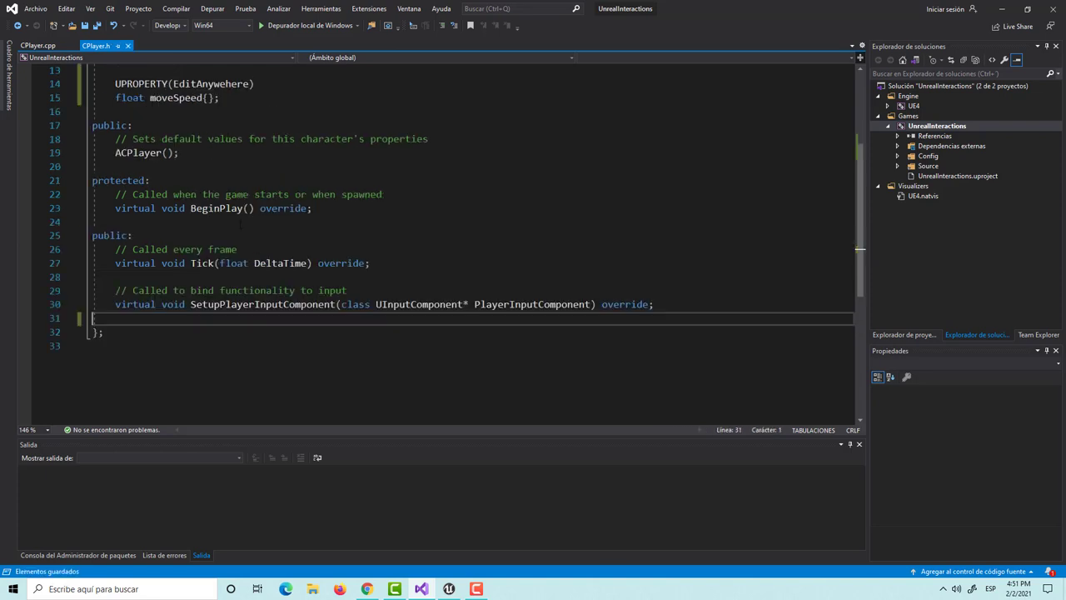
scroll(242, 223, "up", 1)
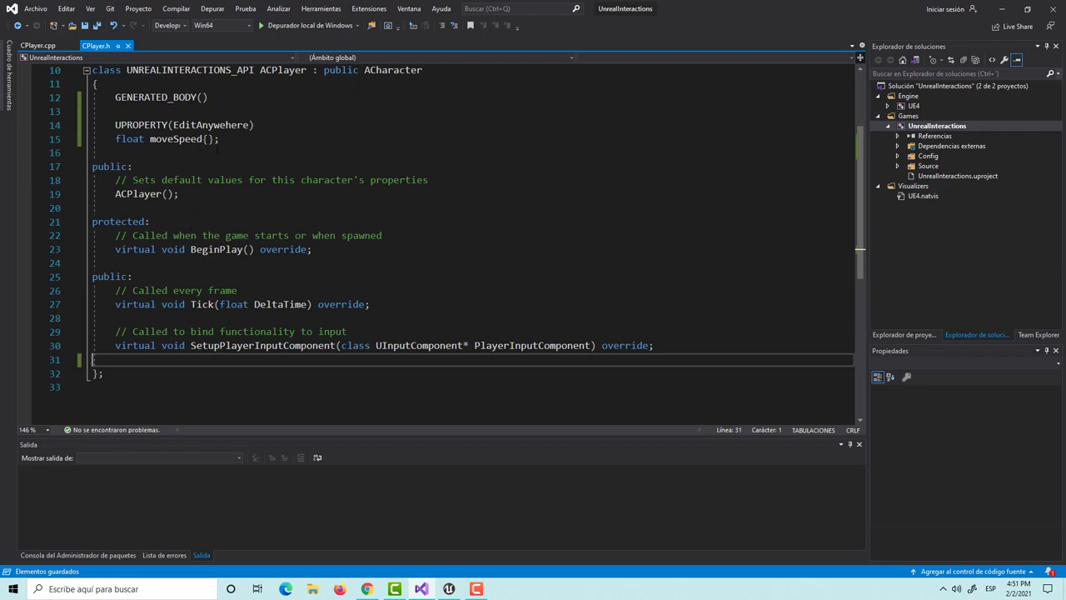
left_click(220, 139)
key("Return")
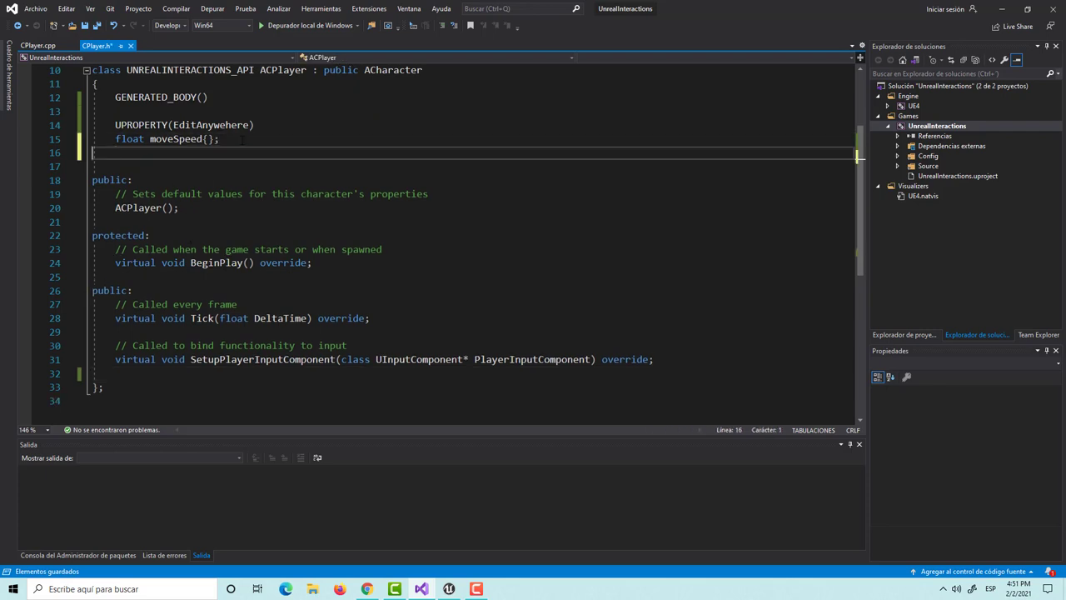
key("Return")
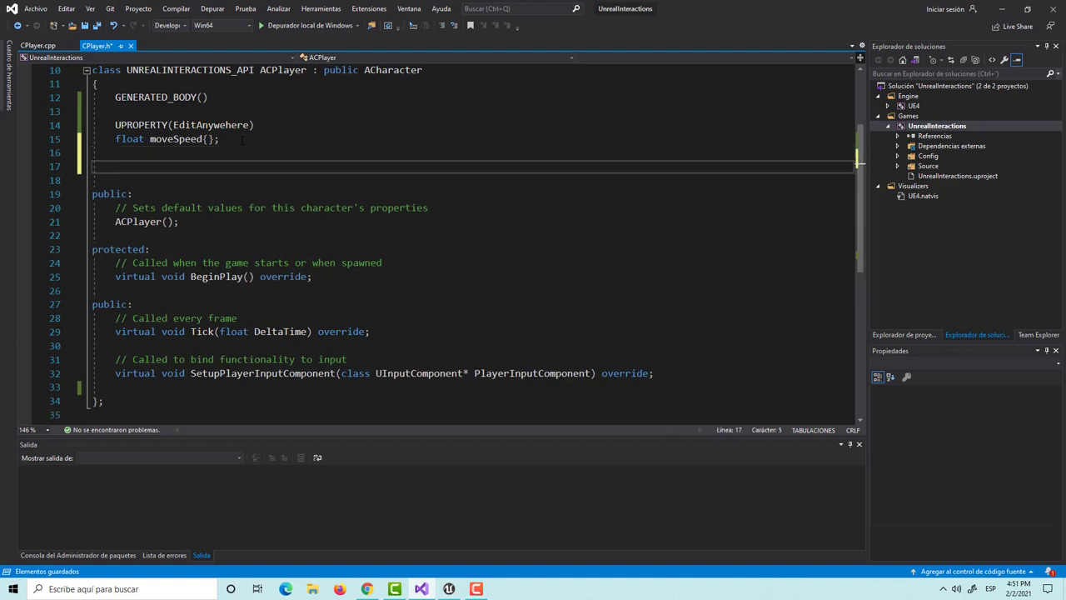
type("void ")
type("Get")
type("Axis")
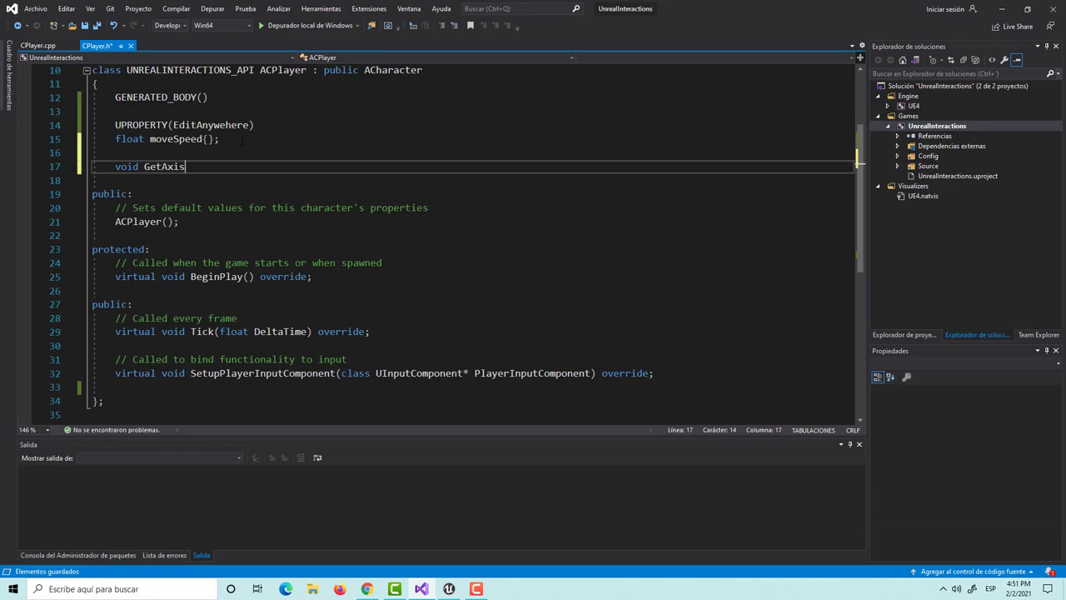
key("BackSpace")
key("BackSpace")
key("BackSpace")
key("BackSpace")
key("BackSpace")
key("BackSpace")
key("BackSpace")
type("Hori")
type("zontalA")
type("xis(")
type("float value")
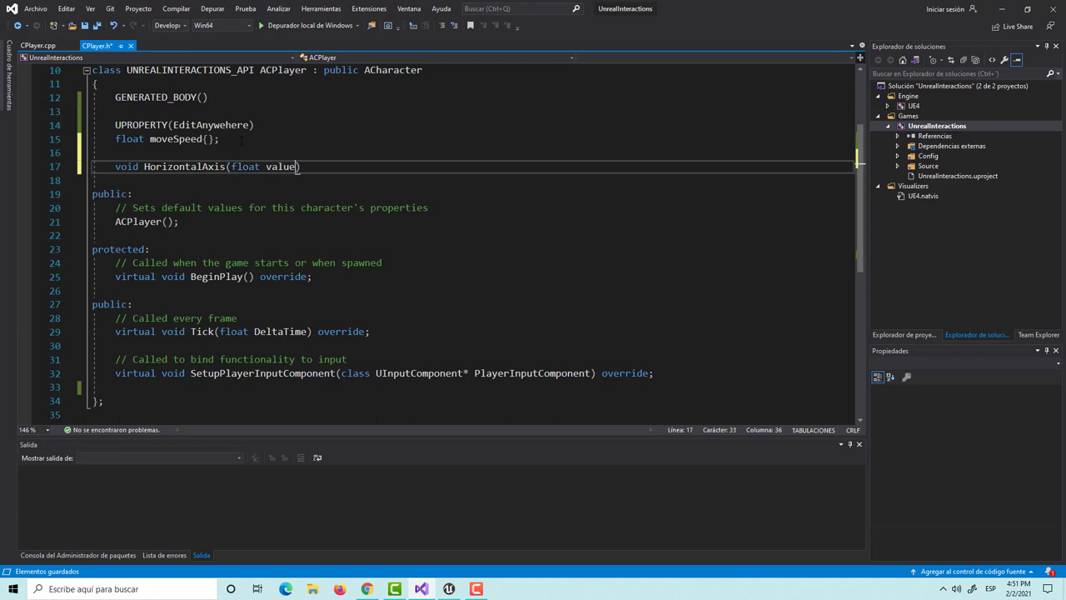
type(")")
- Duplicate the declaration as void VerticalAxis(float value), save, and select both declarations
left_click_drag(306, 167, 115, 167)
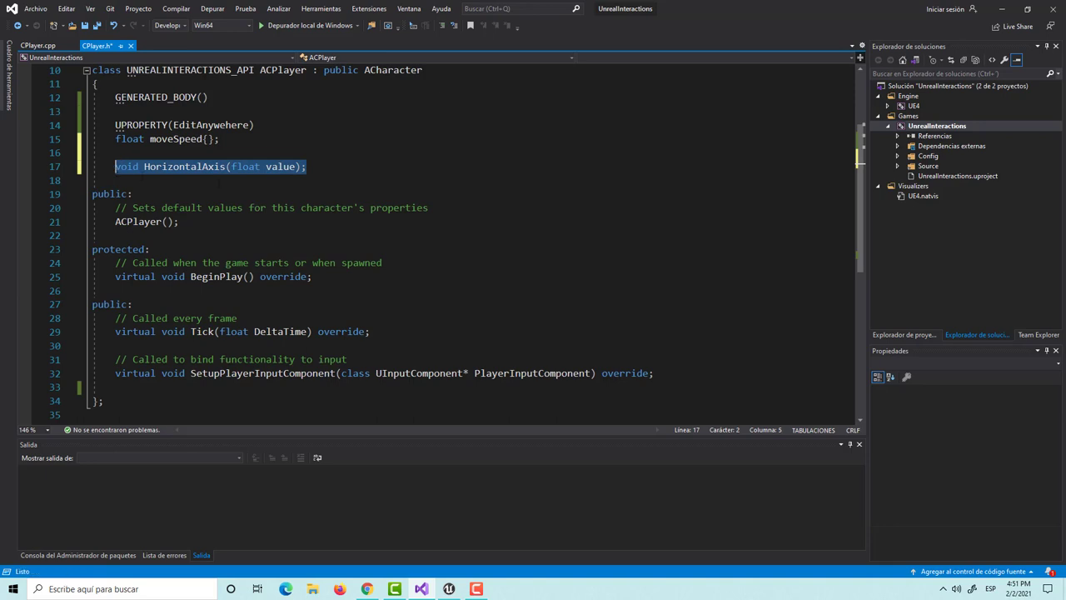
key("ctrl+c")
left_click(323, 169)
key("Return")
key("ctrl+v")
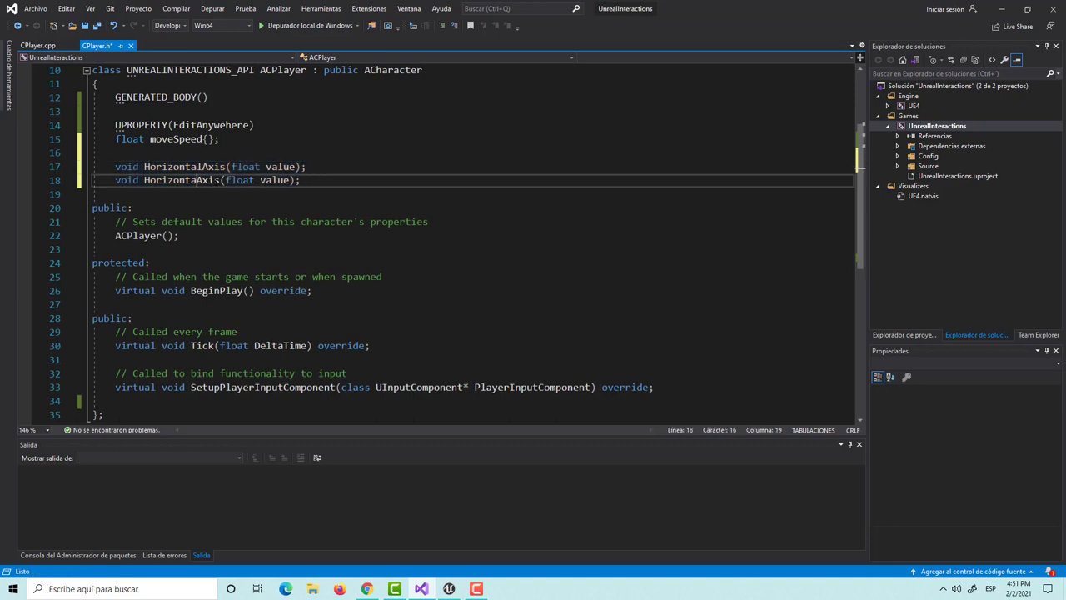
key("BackSpace")
key("BackSpace")
key("BackSpace")
key("BackSpace")
key("BackSpace")
key("BackSpace")
type("Vert")
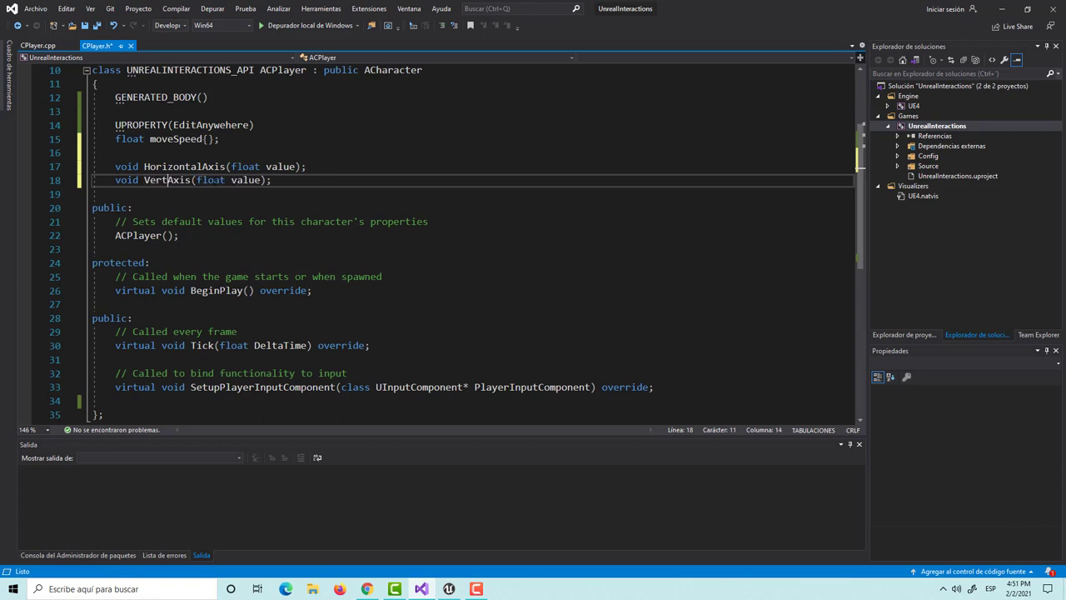
type("ical")
key("ctrl+s")
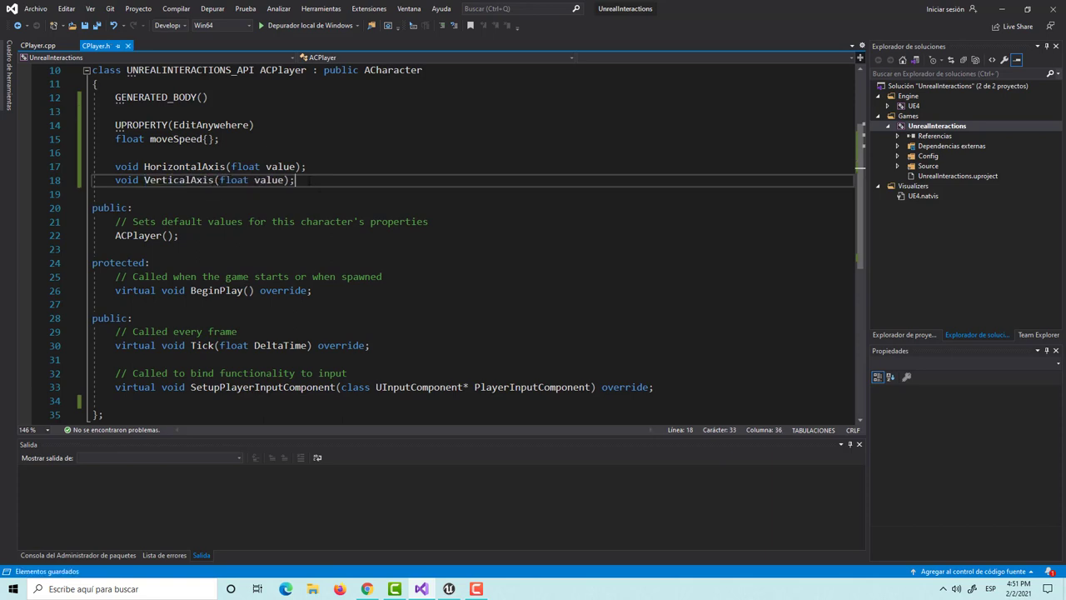
left_click_drag(305, 179, 116, 166)
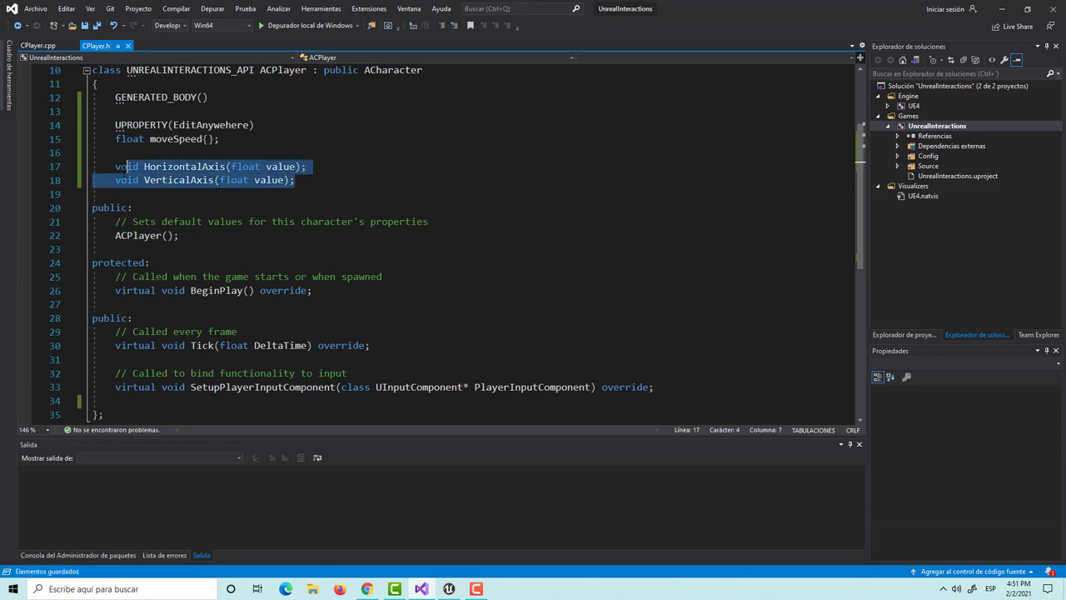
left_click(38, 45)
- Paste both axis declarations after SetupPlayerInputComponent and turn them into empty {} bodies
scroll(226, 309, "down", 7)
left_click(142, 225)
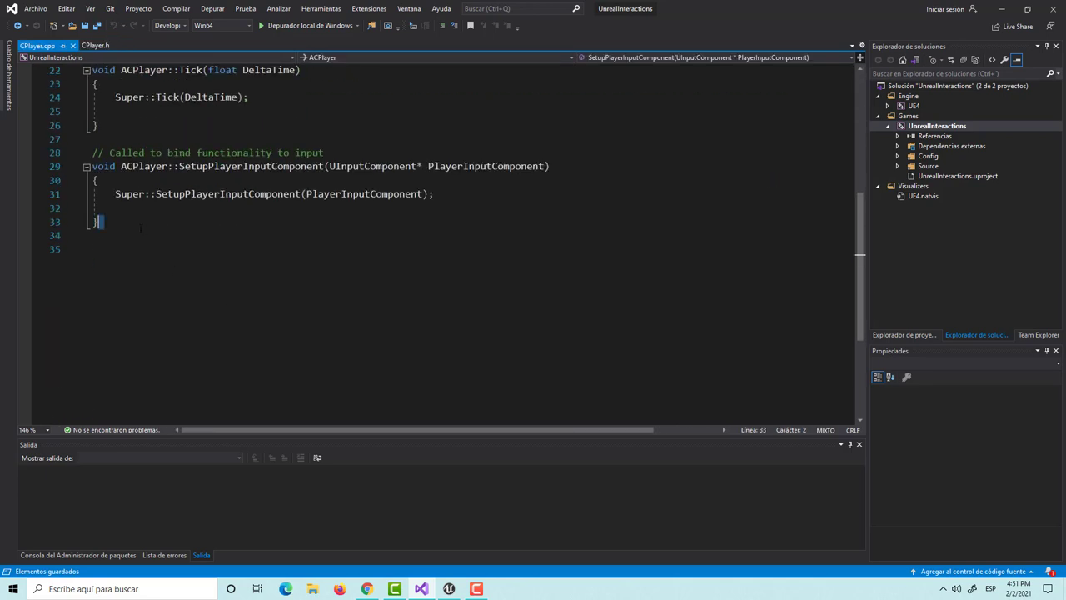
key("Down")
key("Return")
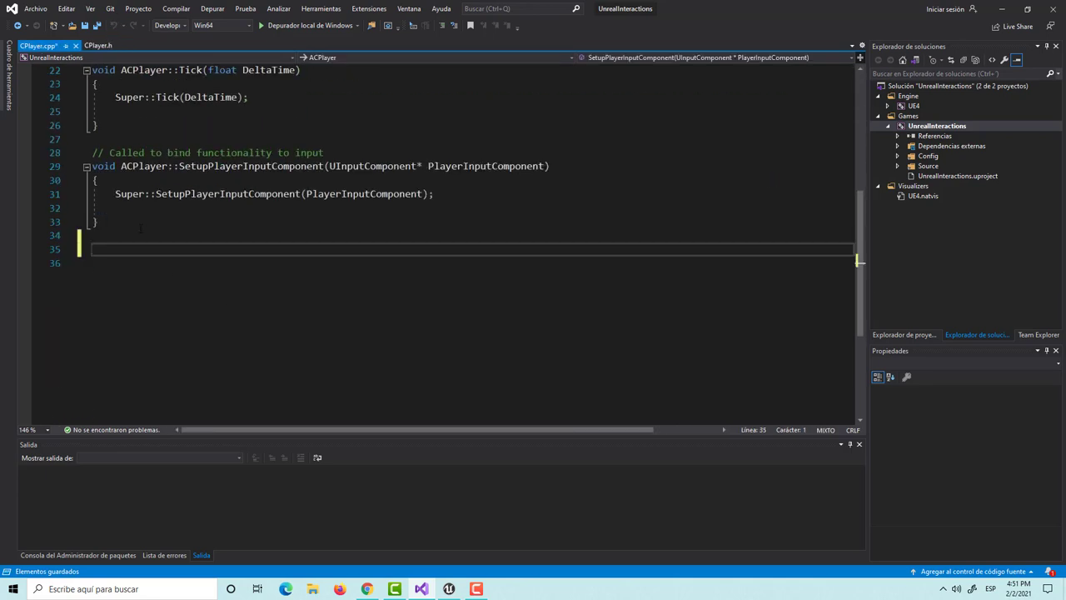
key("ctrl+v")
left_click(285, 248)
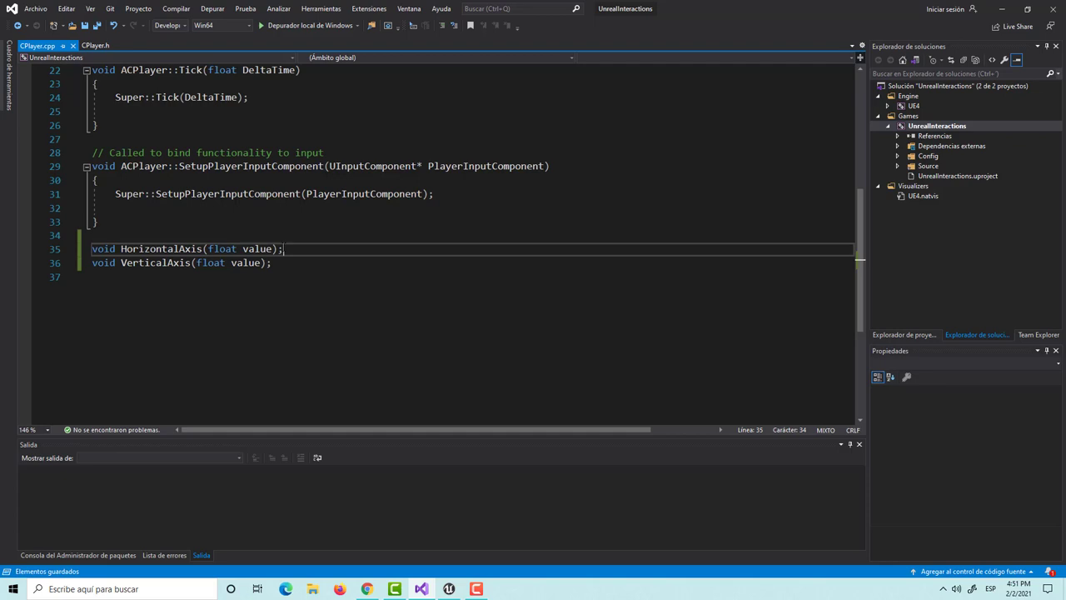
key("BackSpace")
key("Return")
type("{")
key("Return")
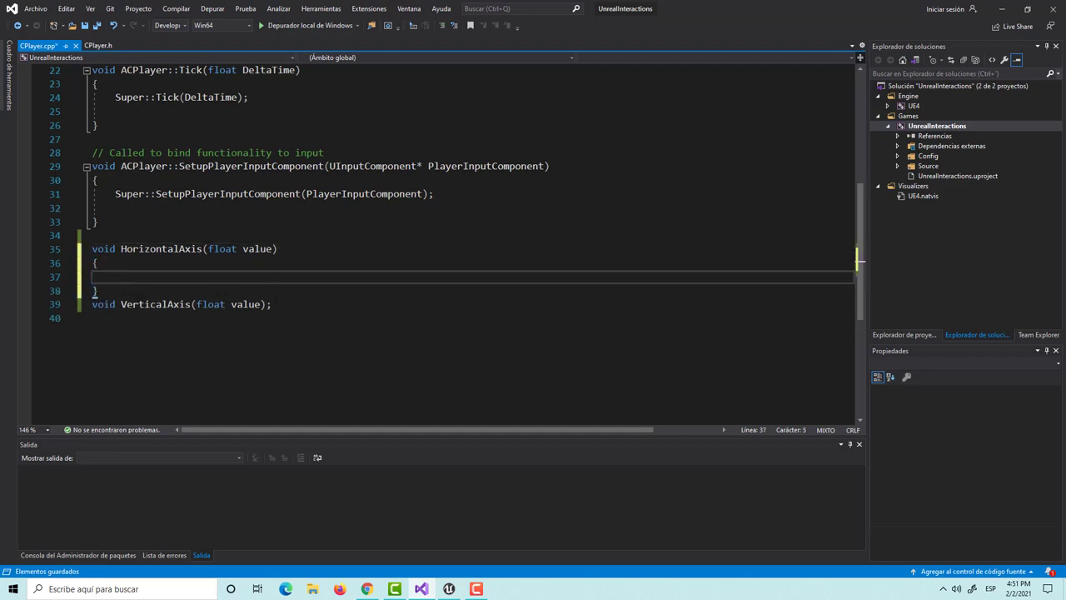
left_click(284, 304)
key("BackSpace")
key("Return")
type("{")
key("Return")
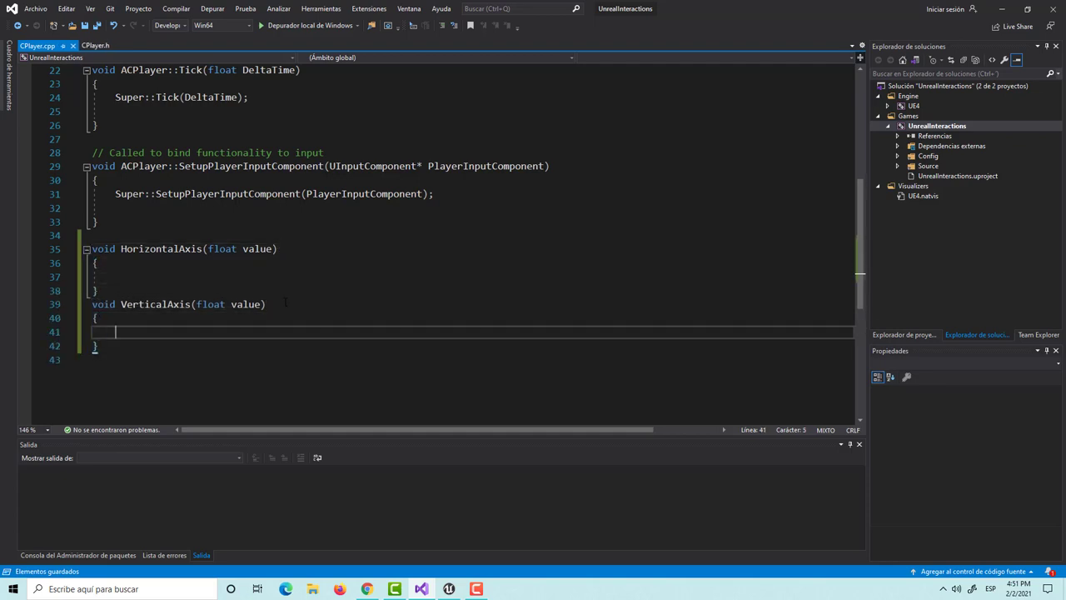
- Prefix HorizontalAxis and VerticalAxis with ACPlayer:: in CPlayer.cpp
double_click(154, 166)
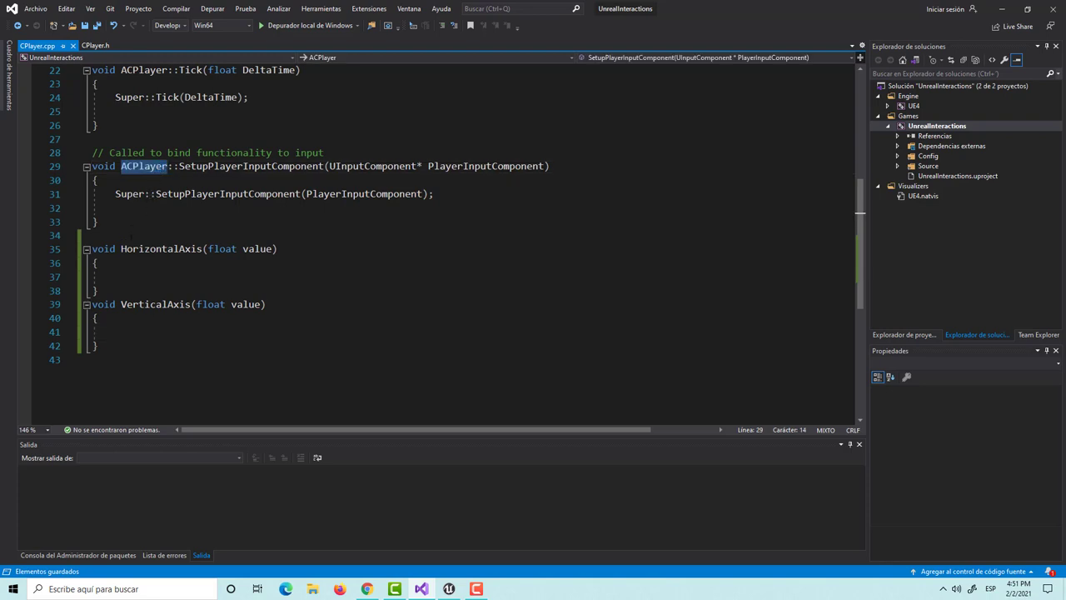
left_click(121, 248)
key("ctrl+v")
type("::")
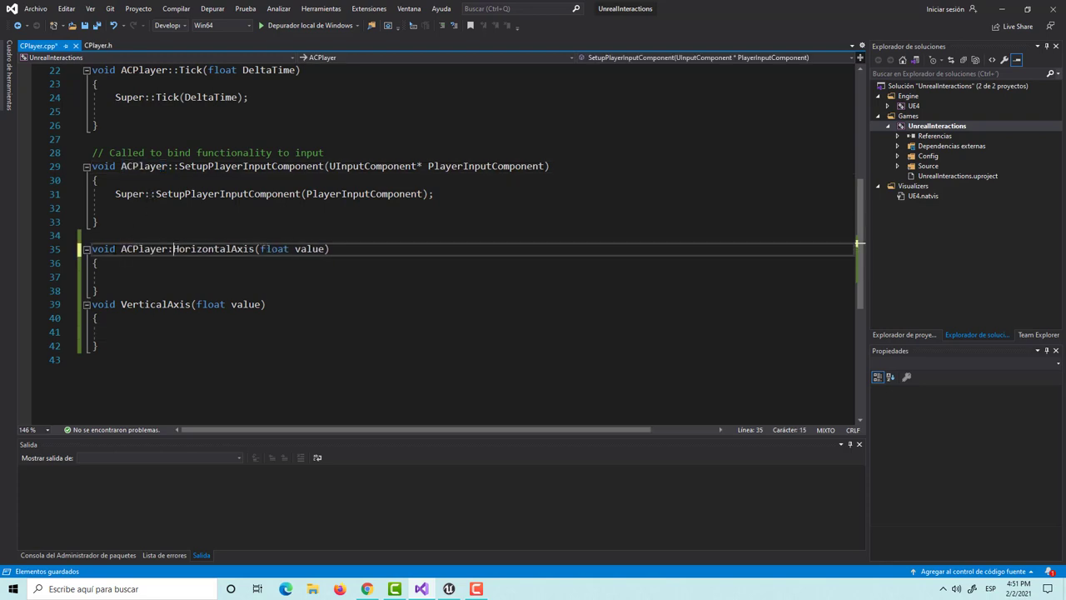
left_click(121, 304)
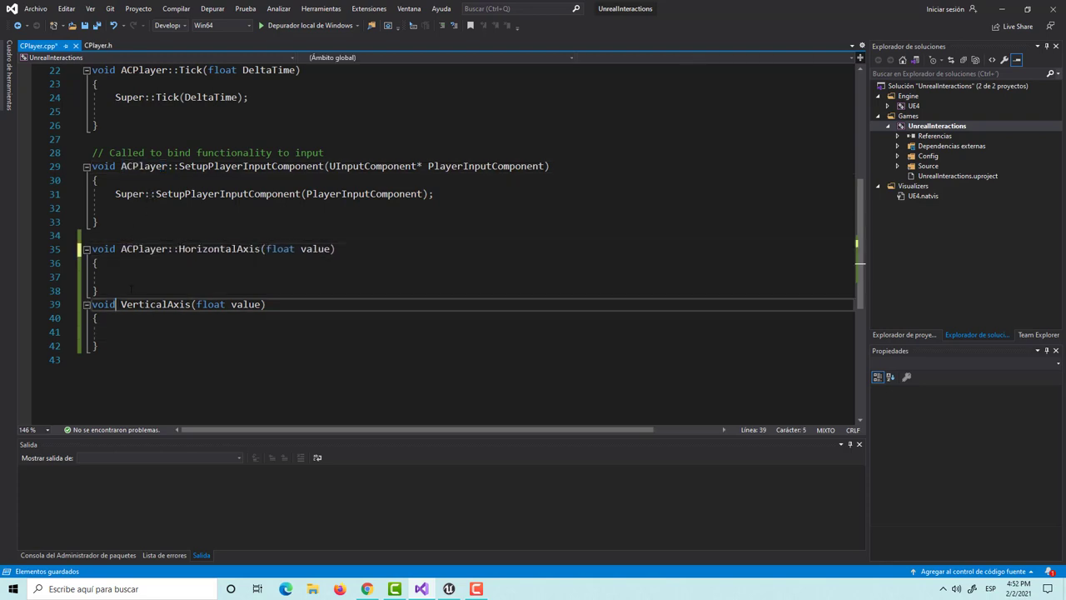
key("ctrl+v")
type("::")
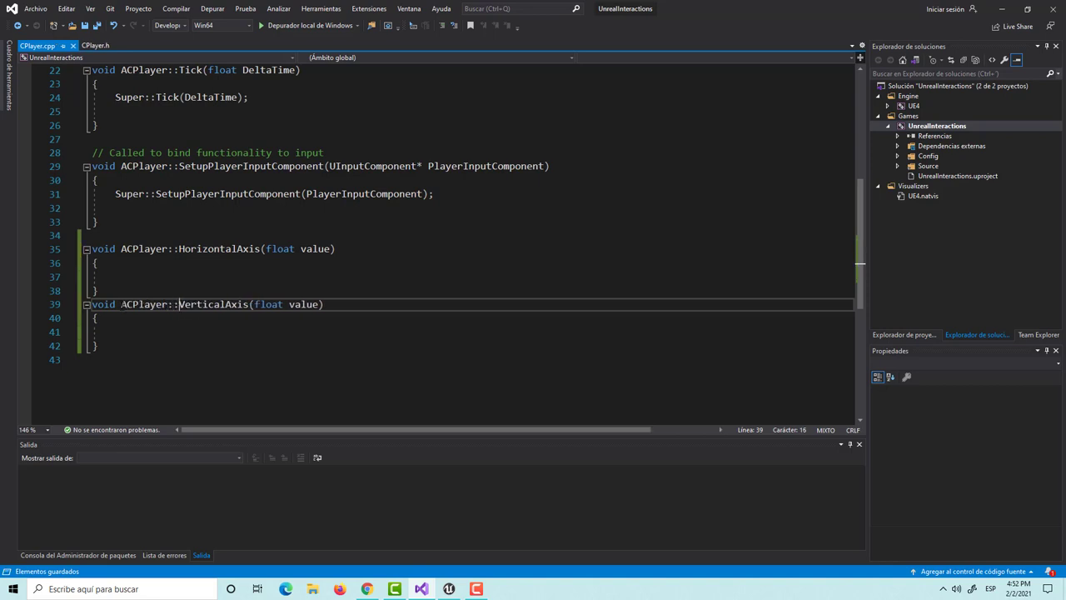
left_click(146, 194)
key("Down")
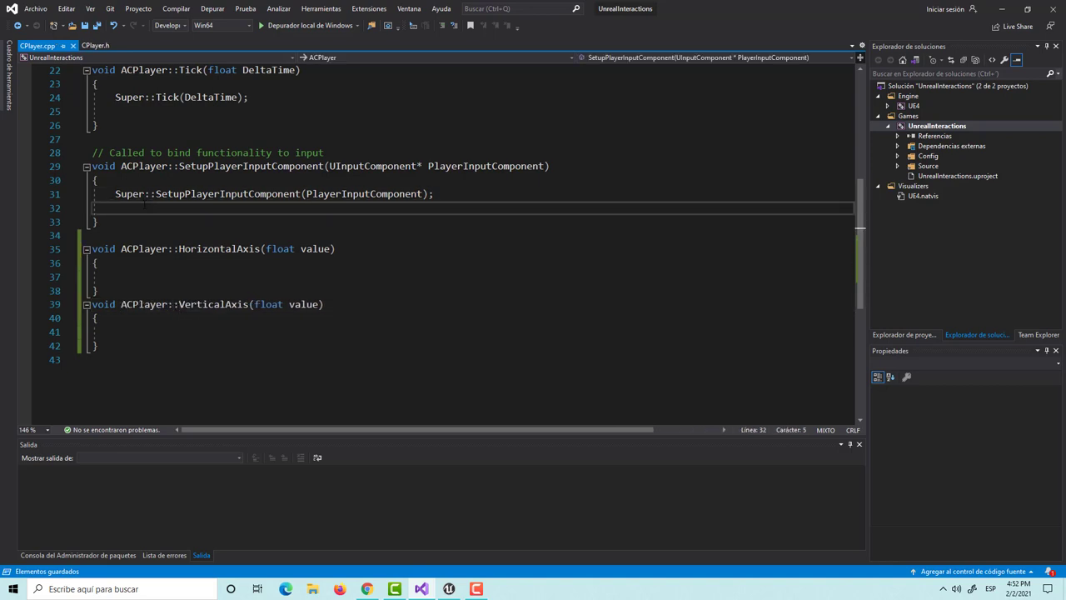
- Write PlayerInputComponent->BindAxis("Horizntal", this, &ACPlayer::HorizontalAxis); in SetupPlayerInputComponent and save
type("Player")
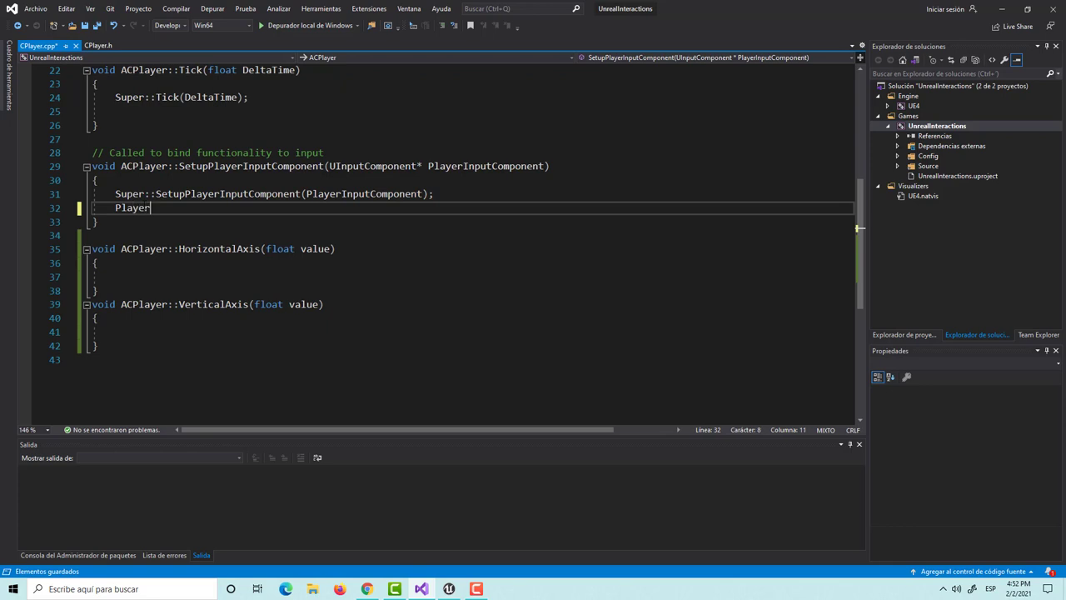
type("I")
type("nputCompo")
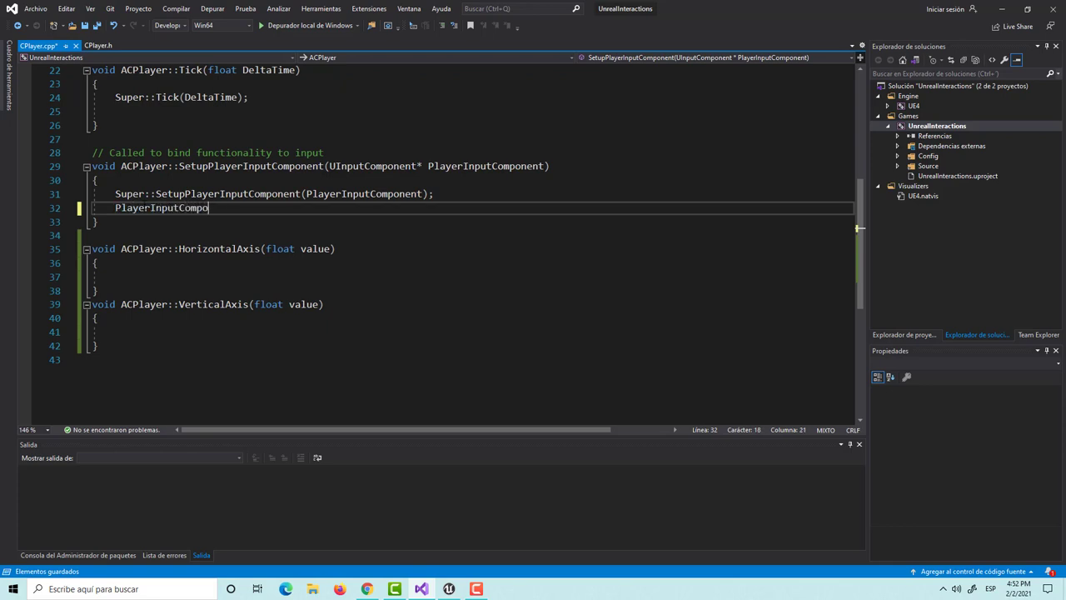
type("nent")
type("->Bi")
type("ndAxis")
type("-7")
key("BackSpace")
key("BackSpace")
type("(\"")
type("Ho")
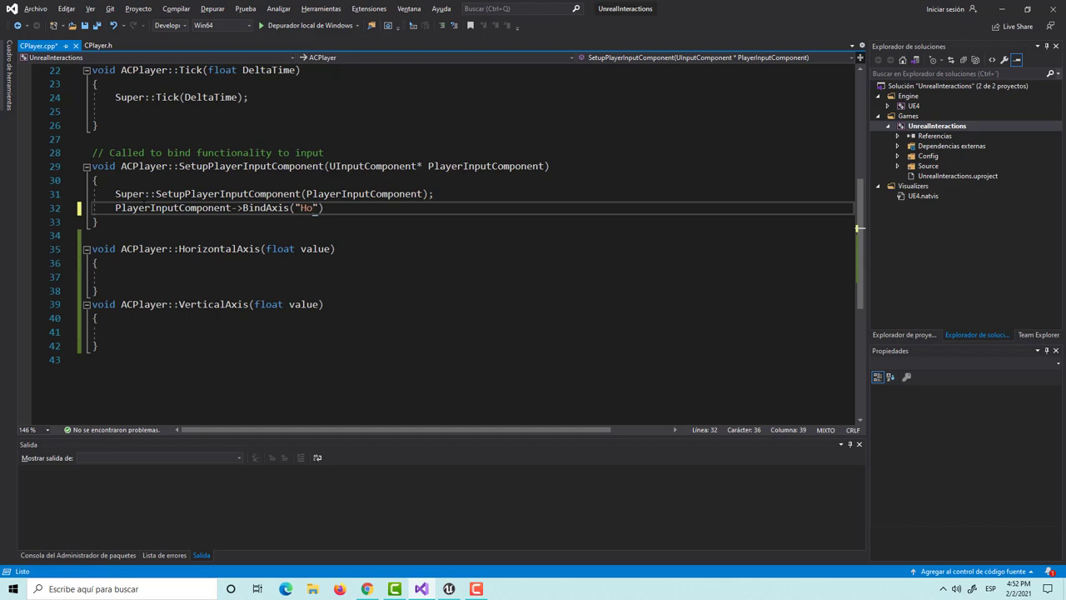
type("rizntal")
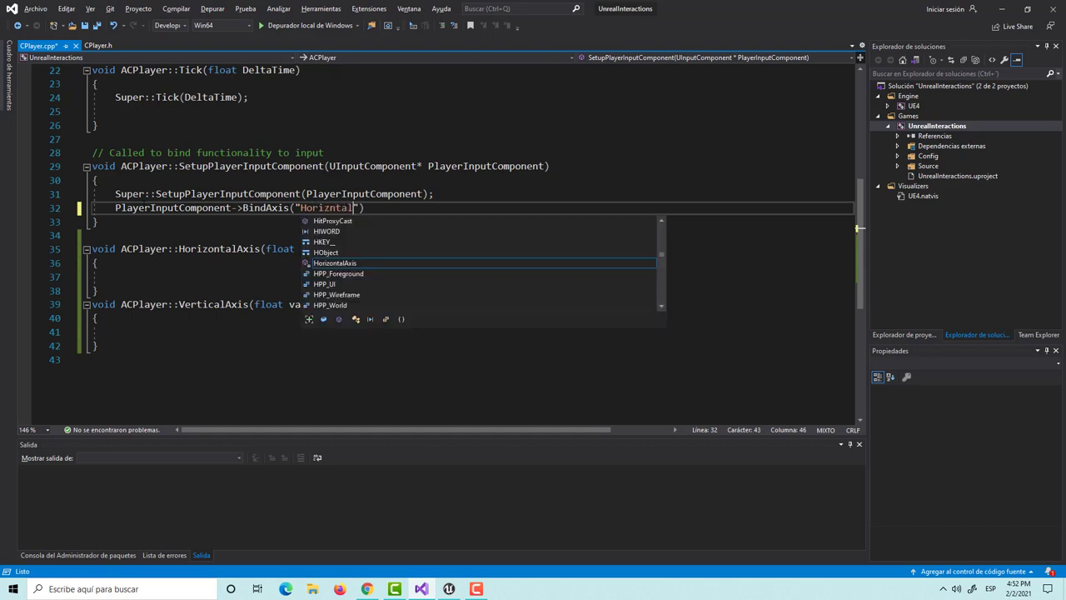
type("\"")
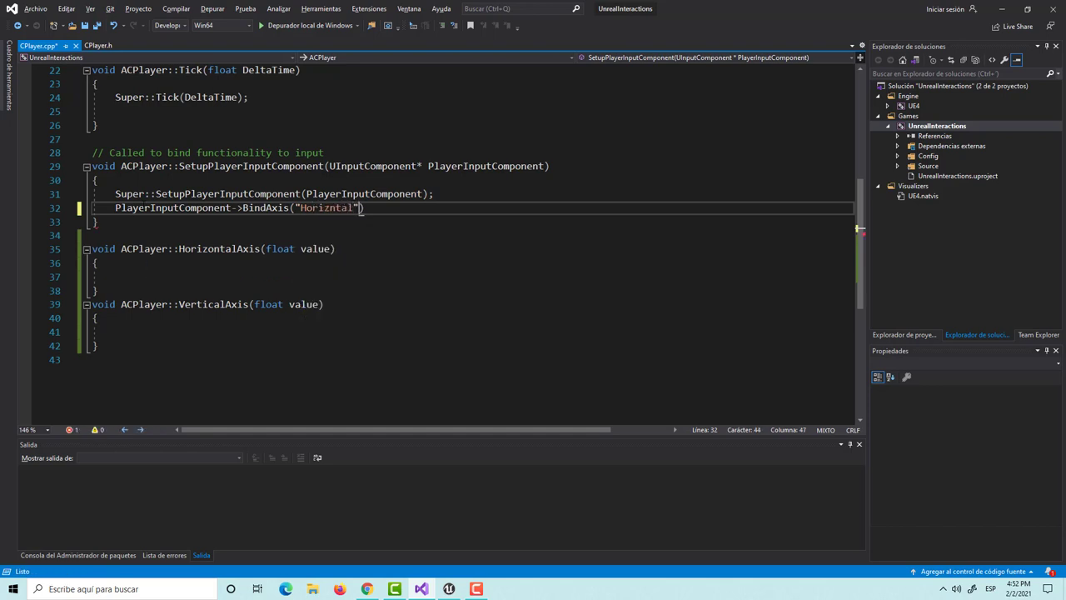
type(",")
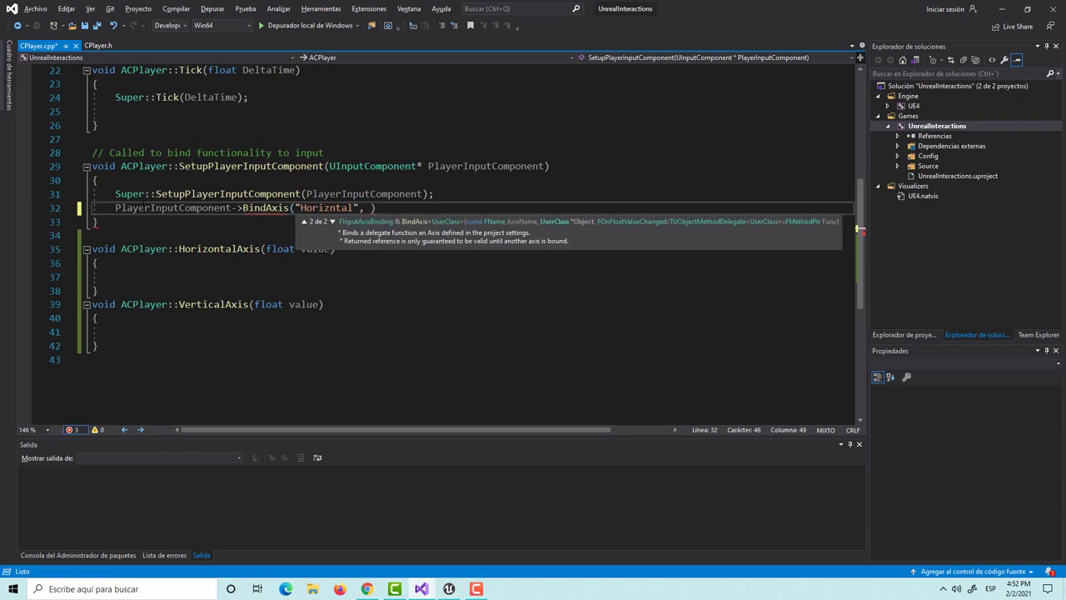
type("this")
type(", &")
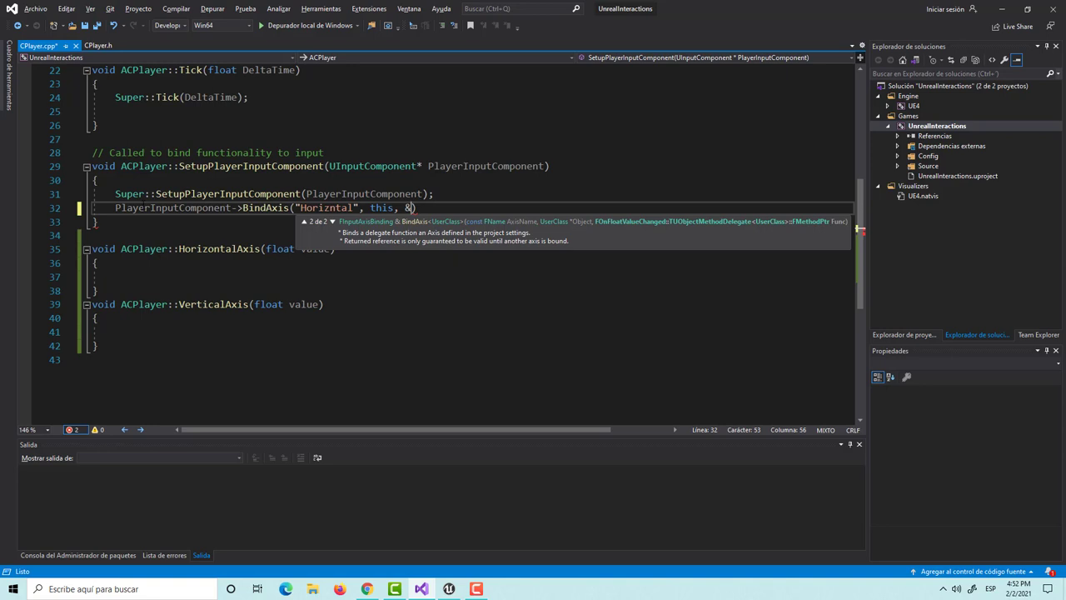
type("C")
type("PL")
type("a")
key("BackSpace")
key("BackSpace")
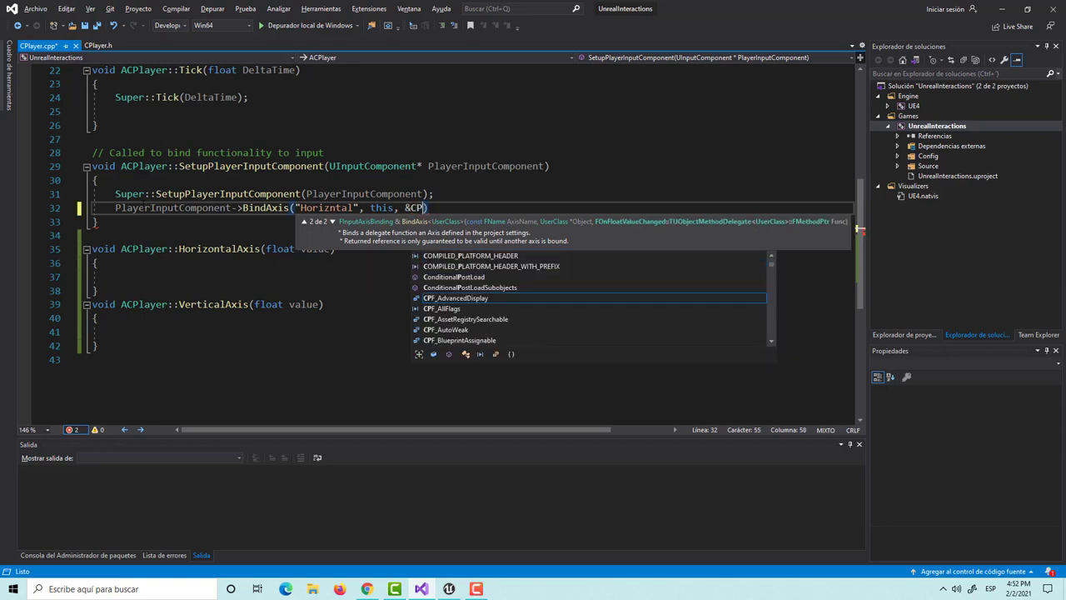
type("laye")
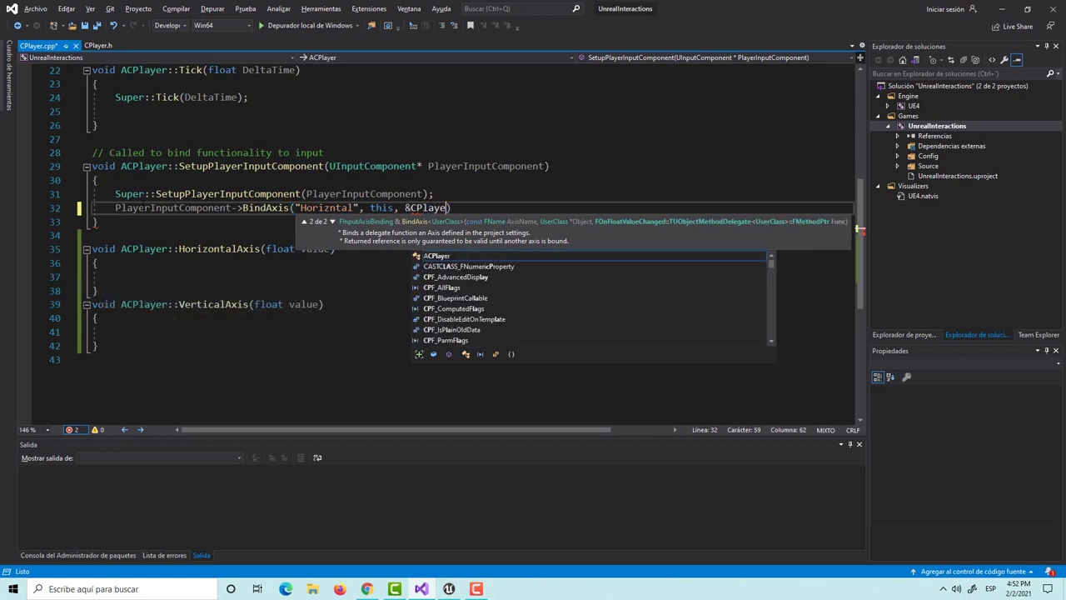
key("Tab")
type("::")
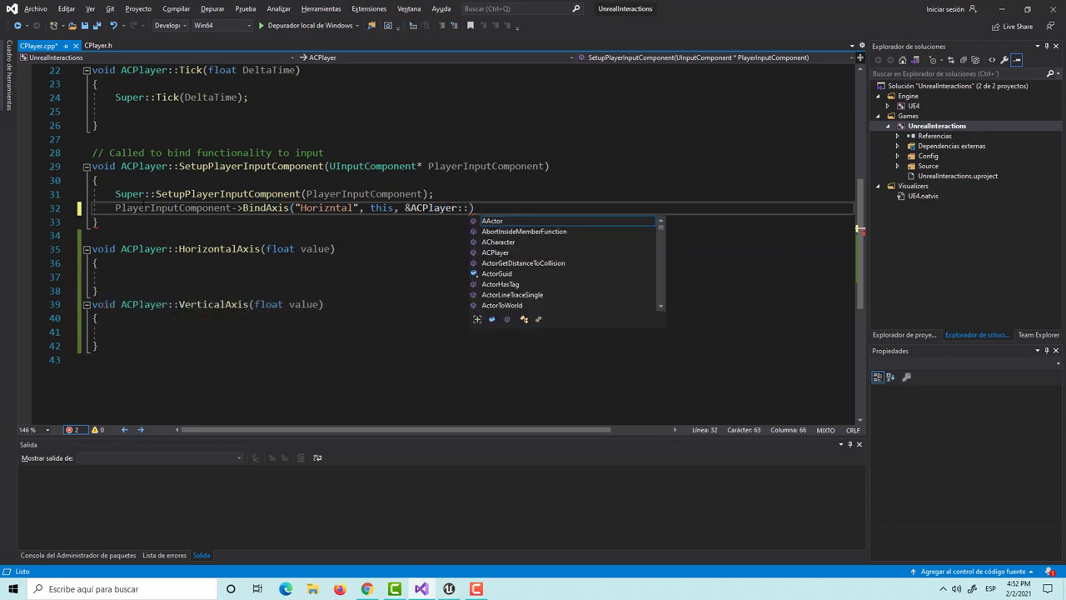
type("Hor")
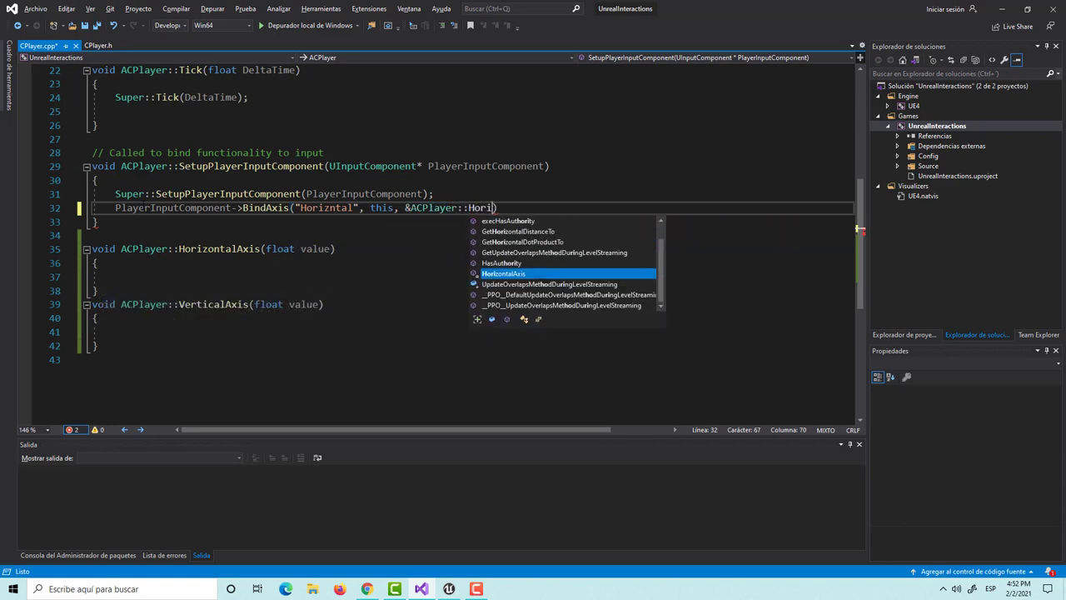
type("i")
key("Tab")
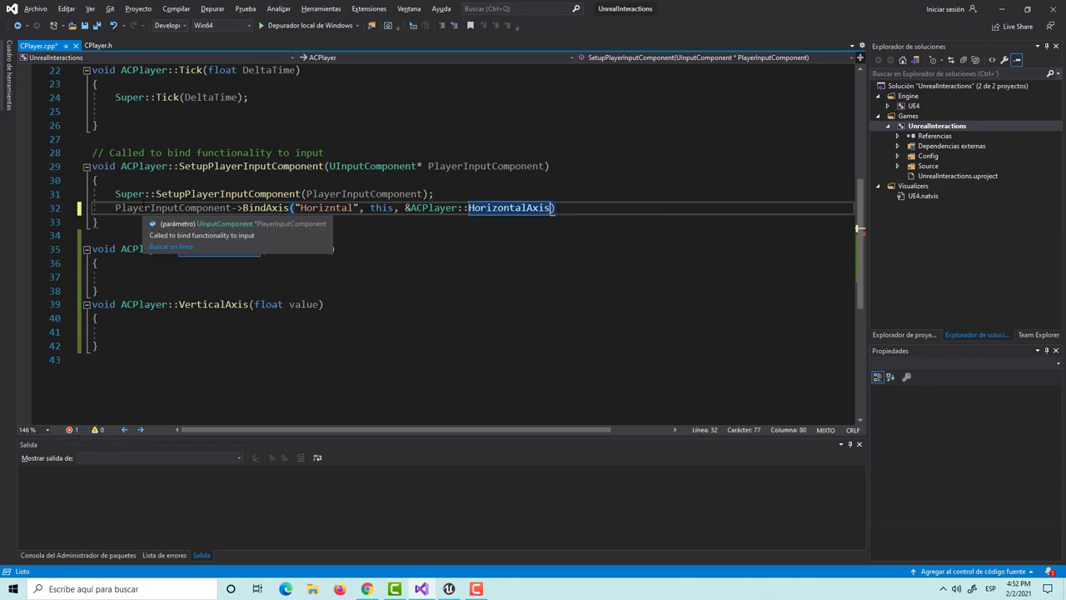
type(");")
key("ctrl+s")
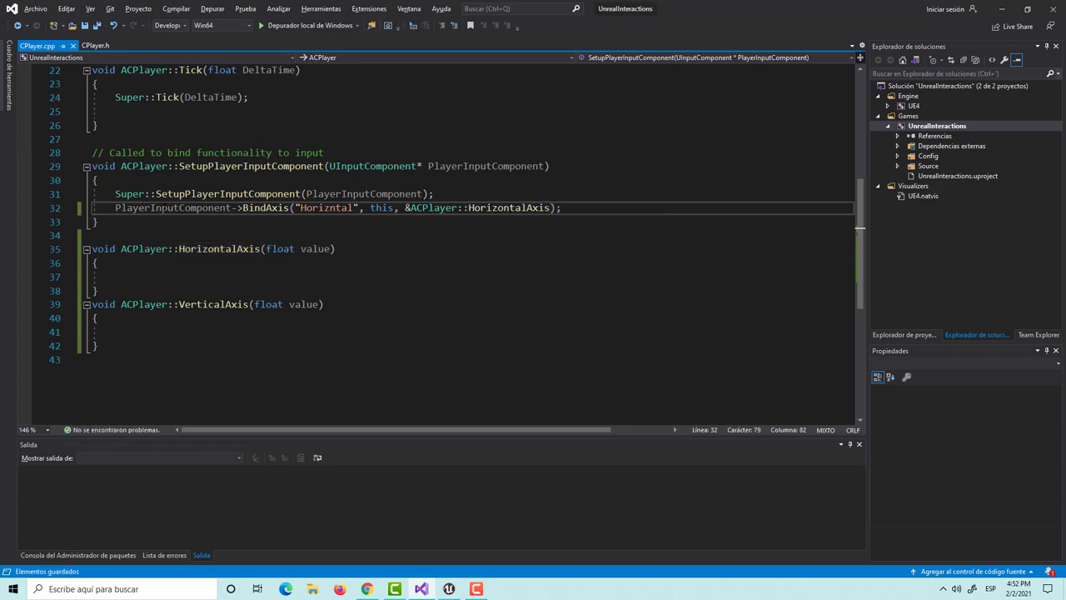
left_click(160, 275)
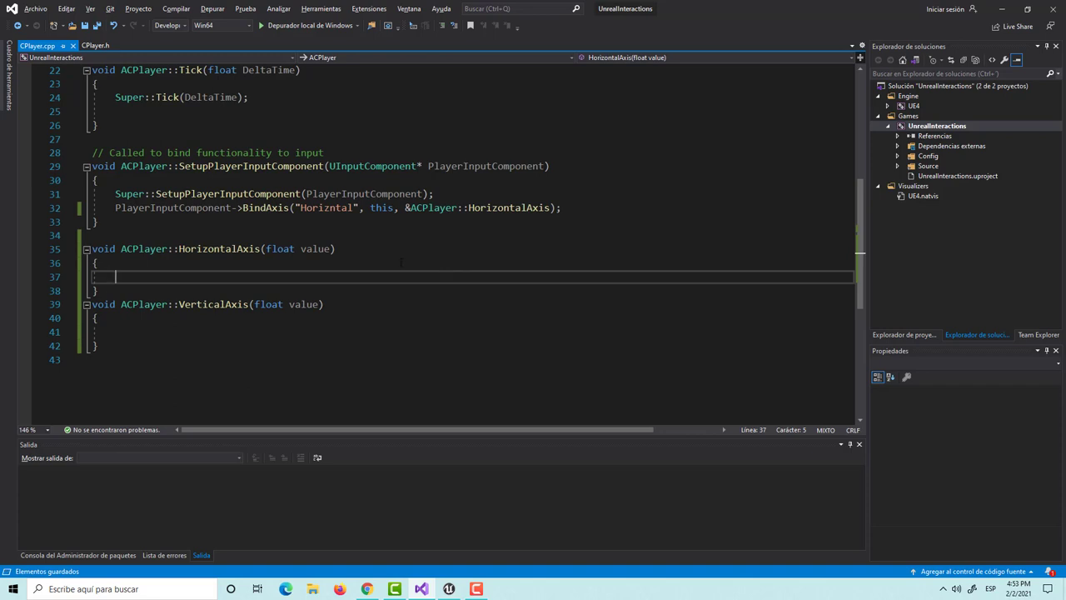
scroll(360, 264, "up", 7)
scroll(344, 275, "down", 6)
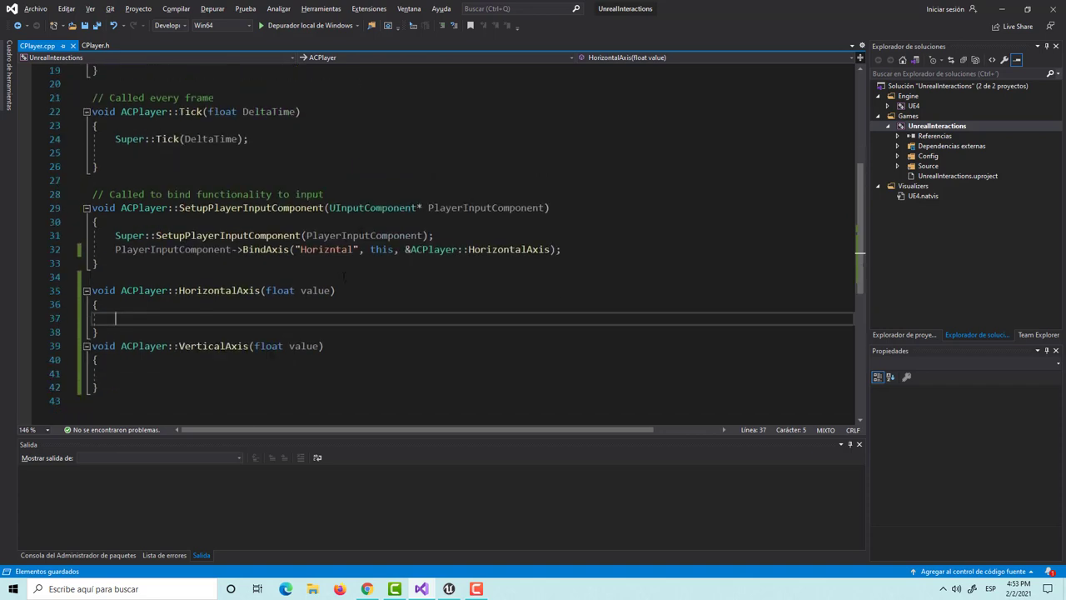
- Add a 'Vector2 direction;' member below moveSpeed in CPlayer.h and save
left_click(95, 45)
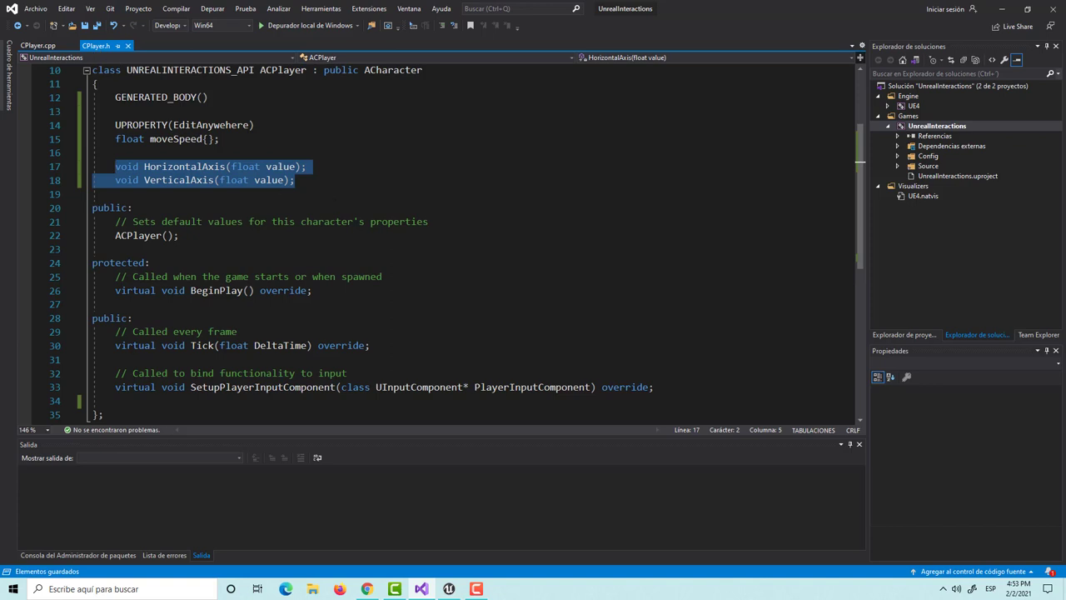
left_click(320, 180)
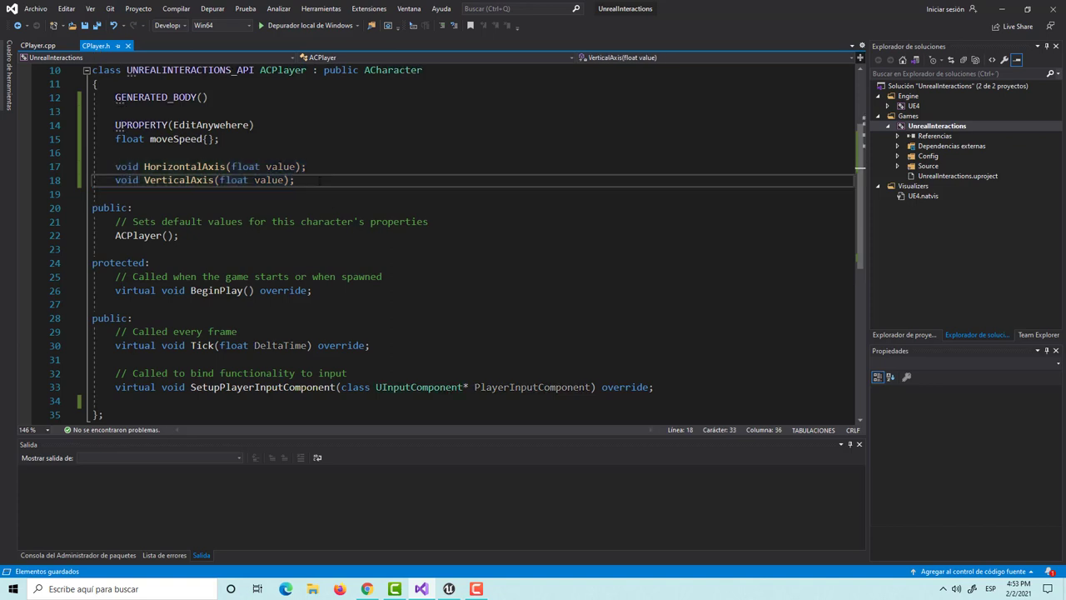
scroll(294, 169, "up", 1)
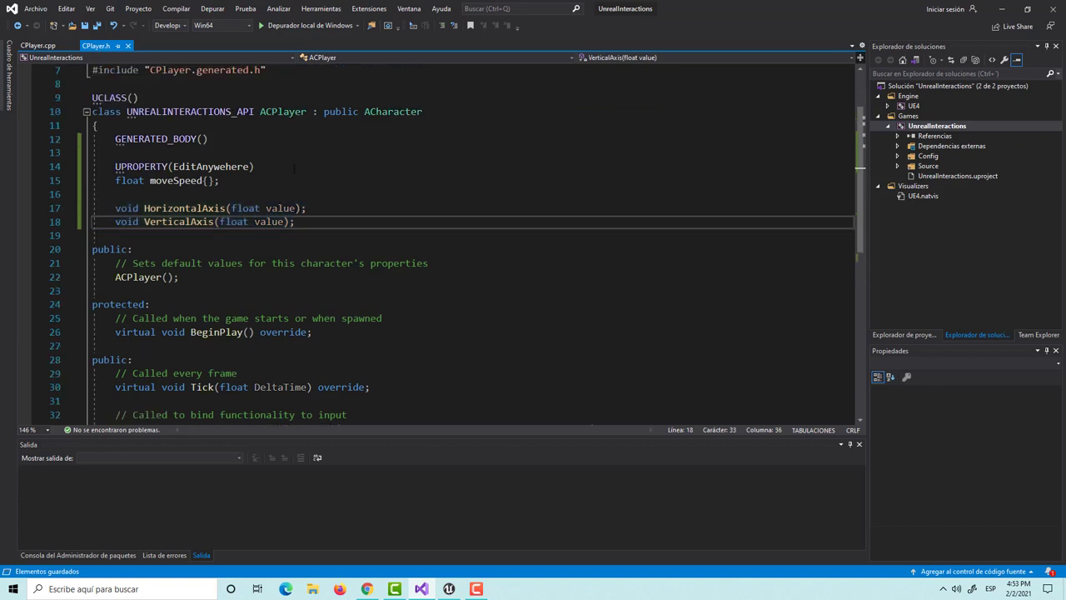
triple_click(263, 173)
left_click(298, 189)
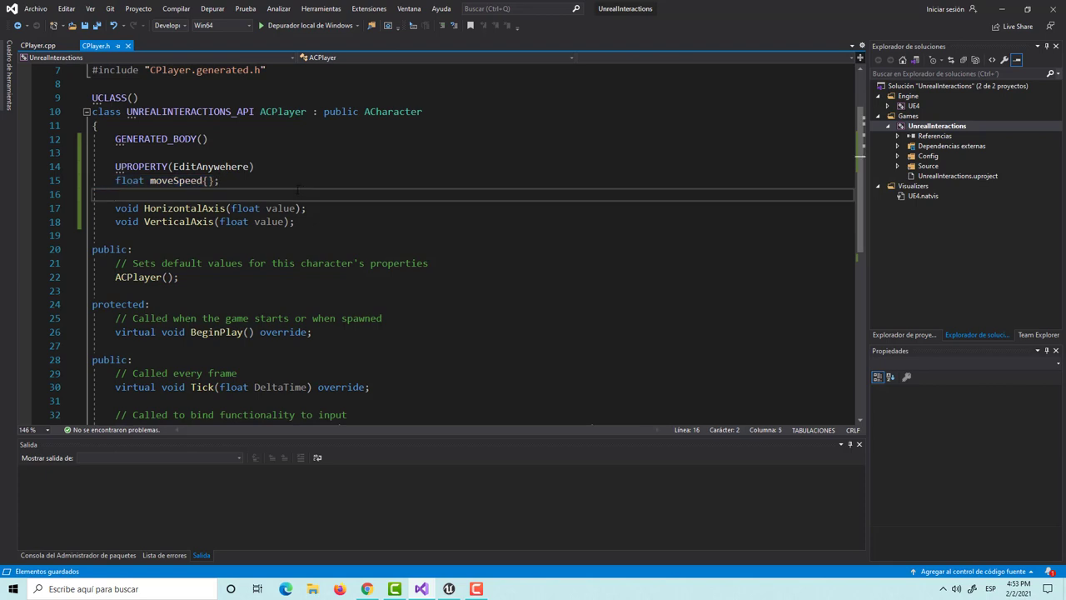
key("Return")
key("Up")
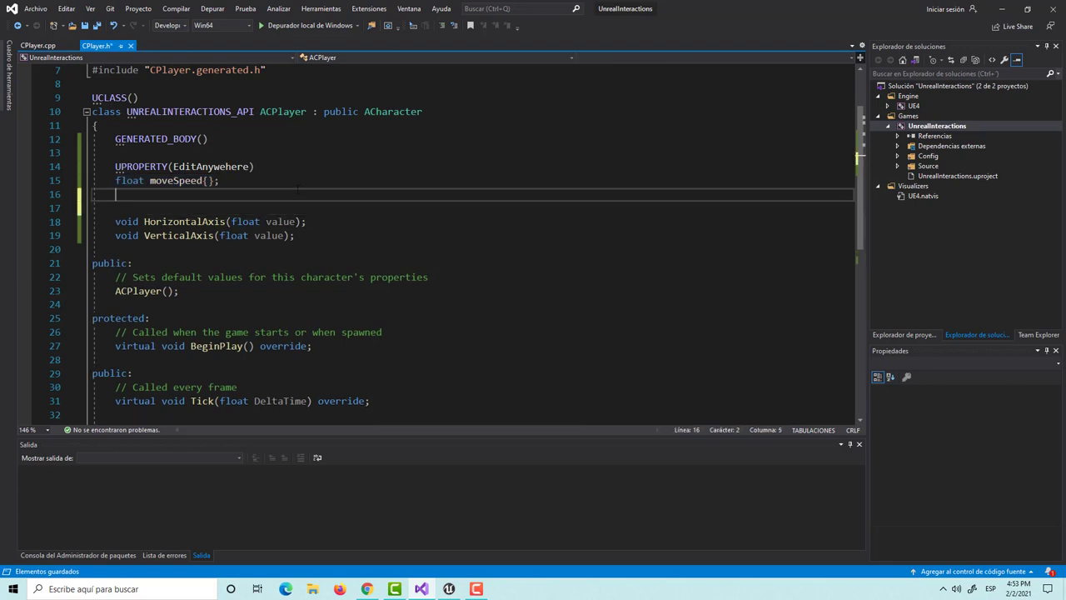
type("Vector")
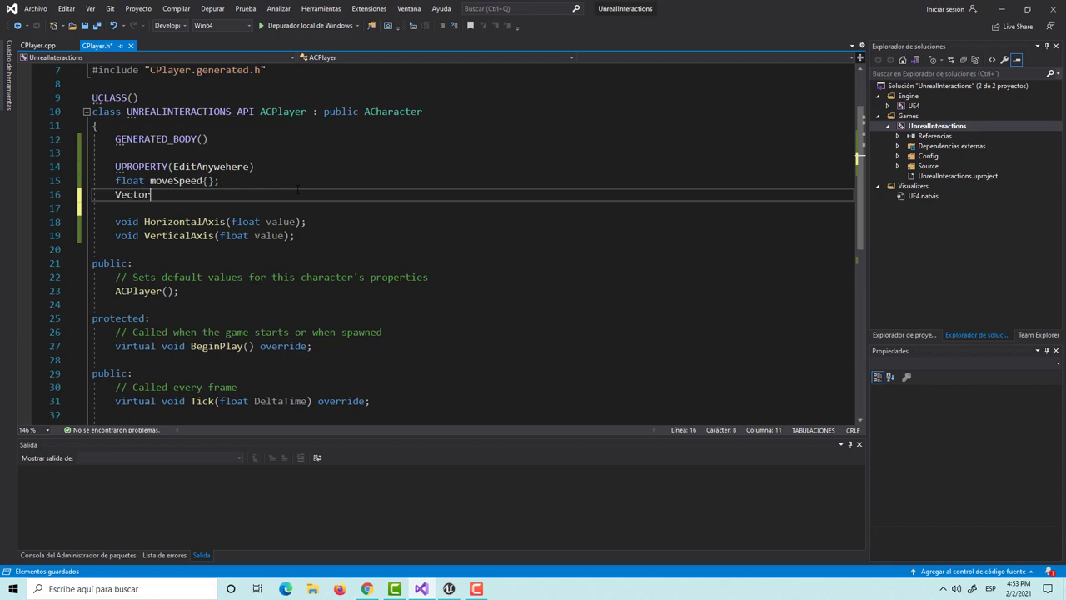
type("2")
type(" dir")
type("ection;")
key("ctrl+s")
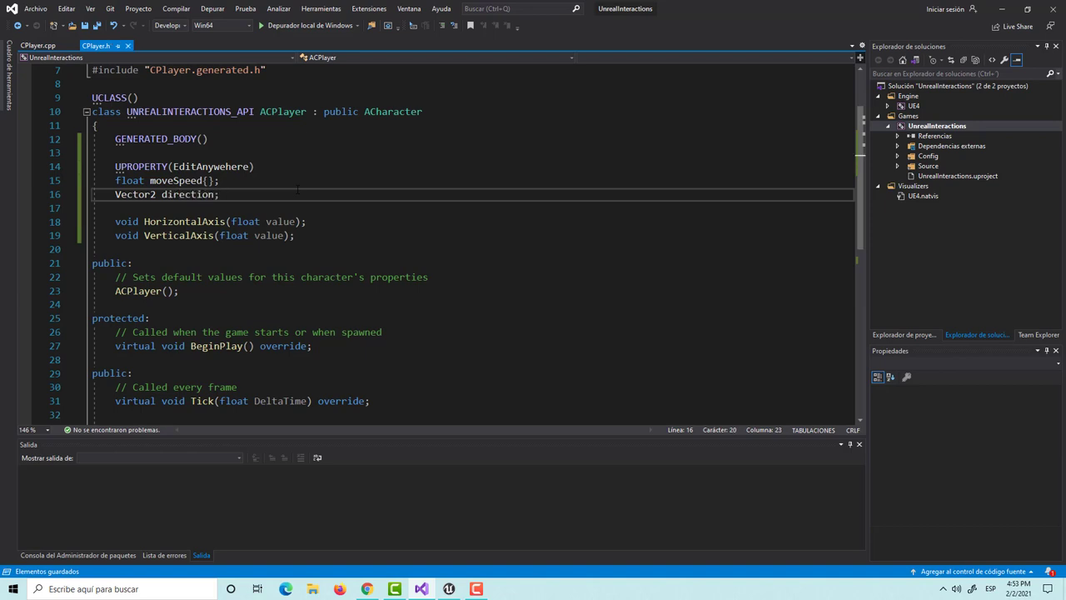
left_click(36, 48)
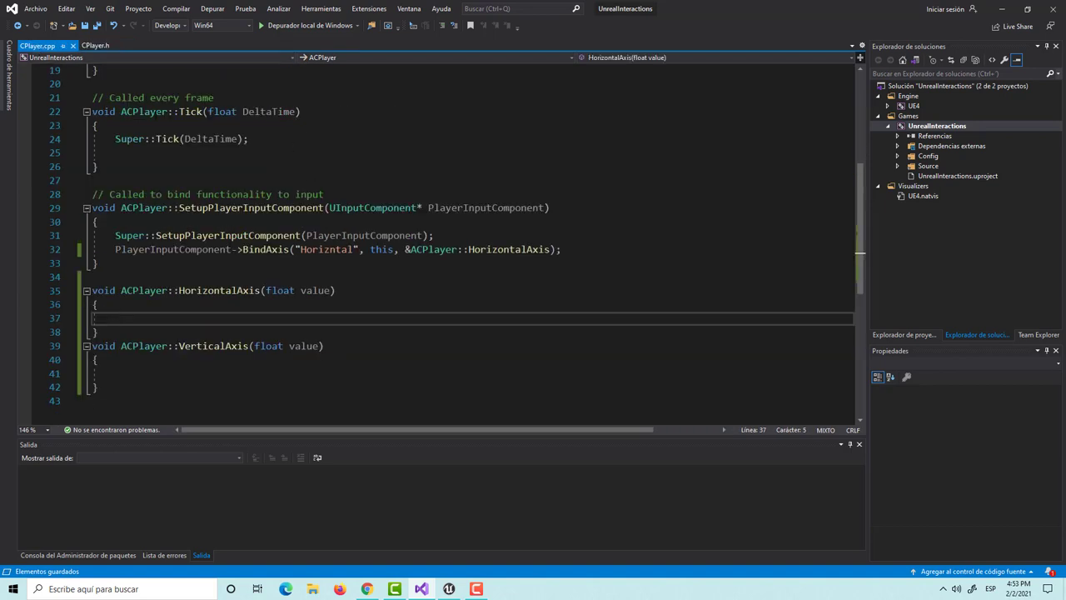
- Change the direction member's type to Vector3 and save the header
left_click(95, 45)
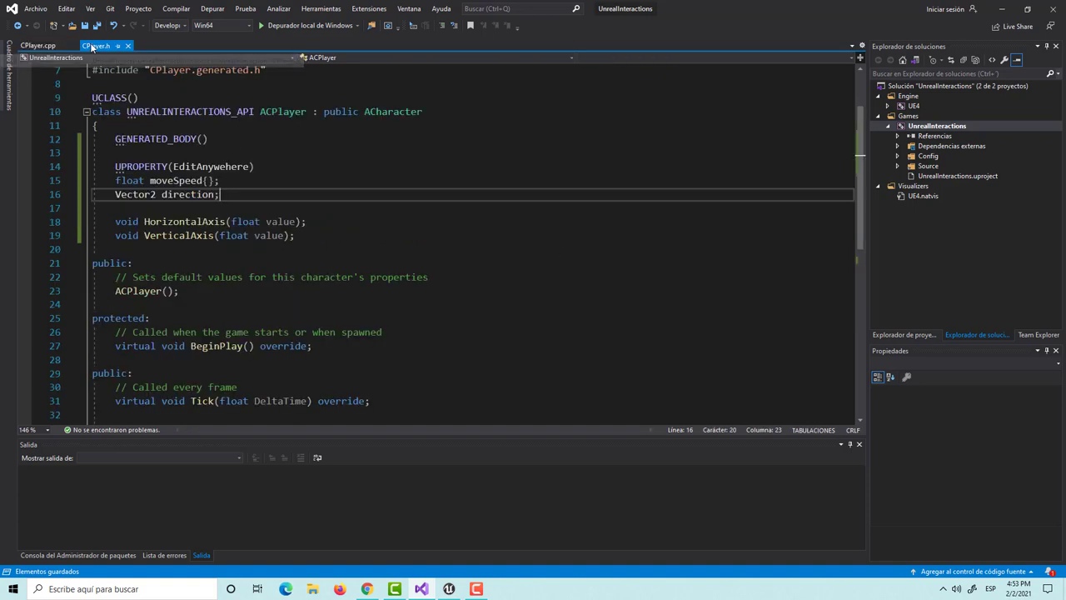
left_click(157, 194)
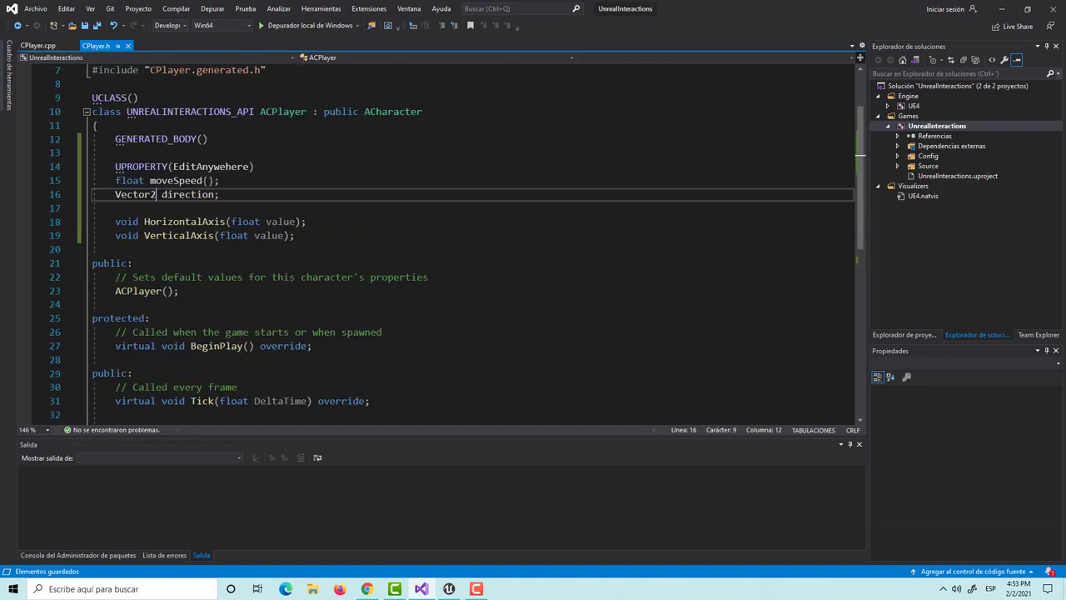
key("BackSpace")
type("3")
key("ctrl+s")
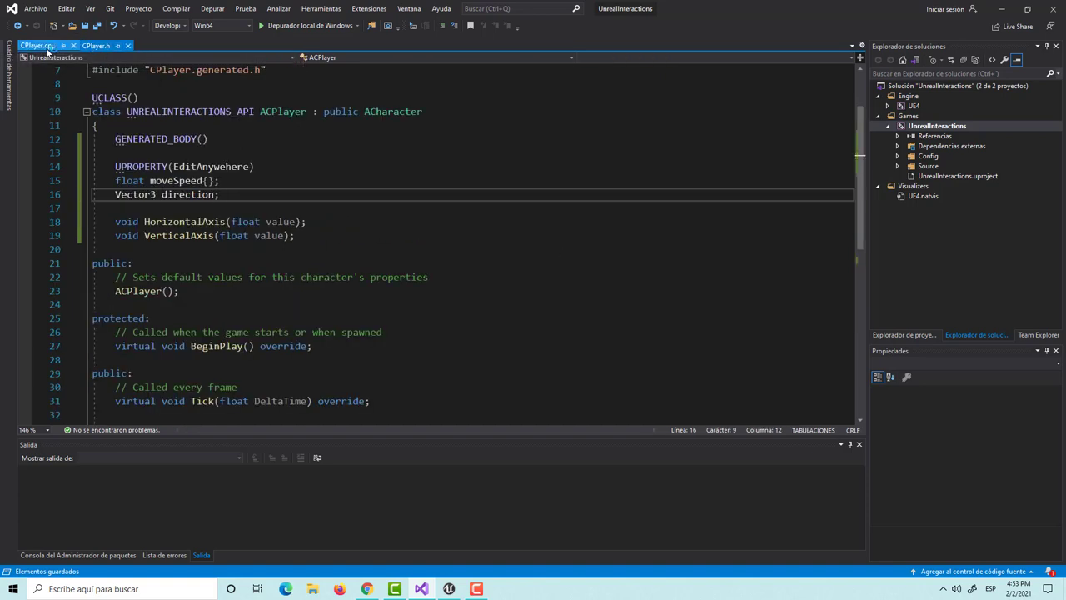
left_click(37, 45)
- Duplicate the binding as BindAxis("Vertical", this, &ACPlayer::VerticalAxis) on line 33 and save
left_click_drag(563, 249, 115, 249)
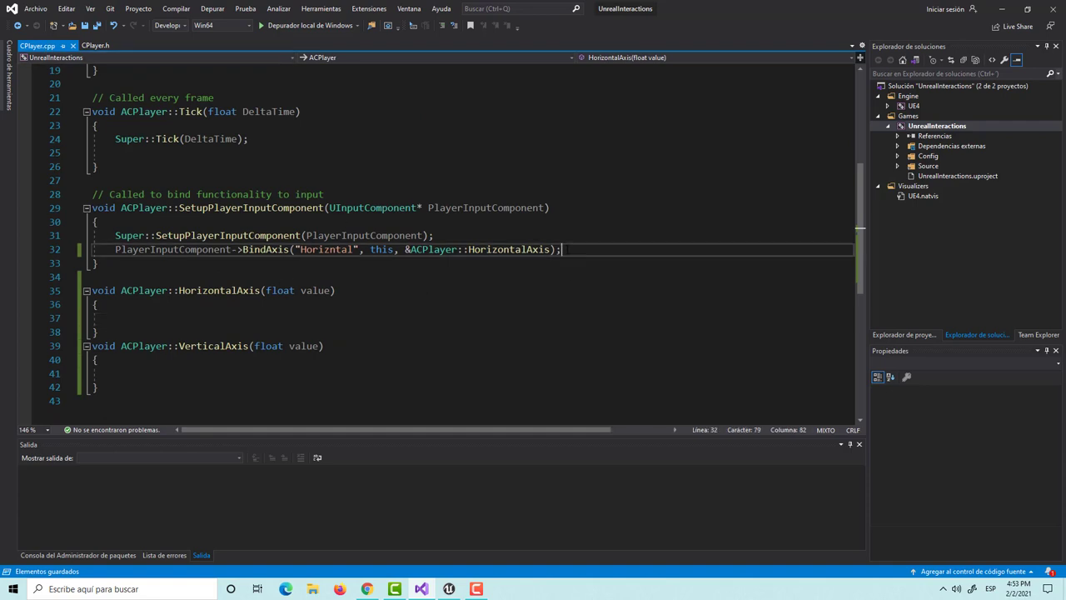
key("ctrl+c")
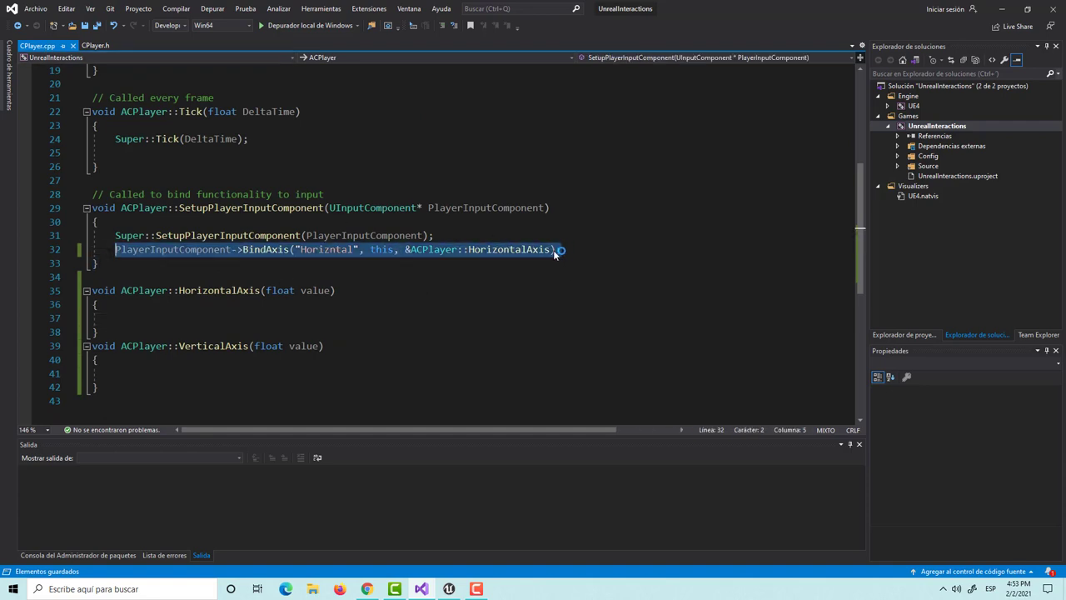
left_click(563, 249)
key("Return")
key("ctrl+v")
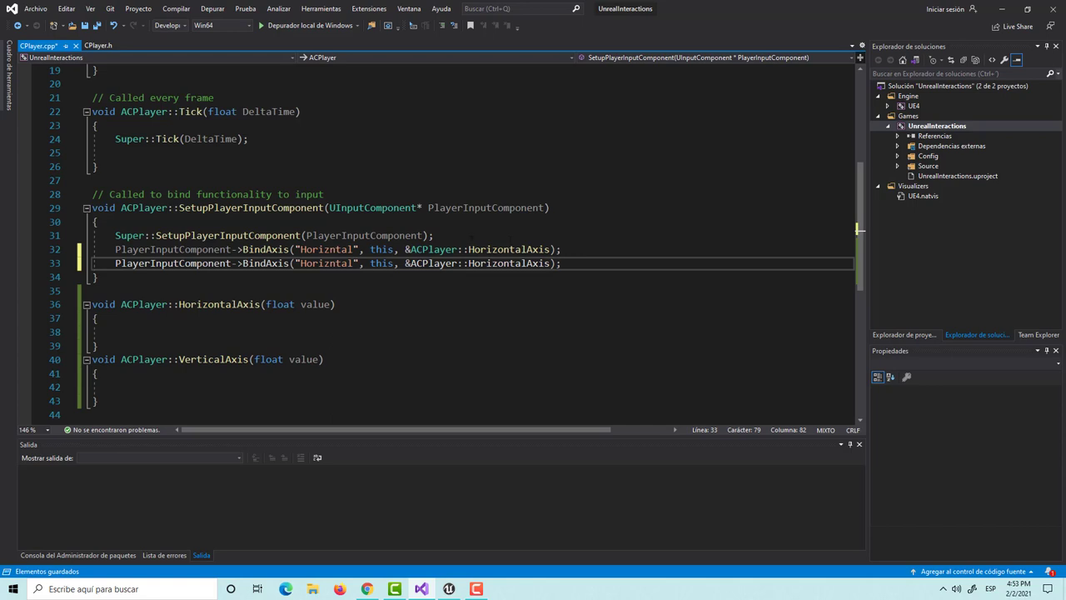
double_click(309, 263)
type("Ve")
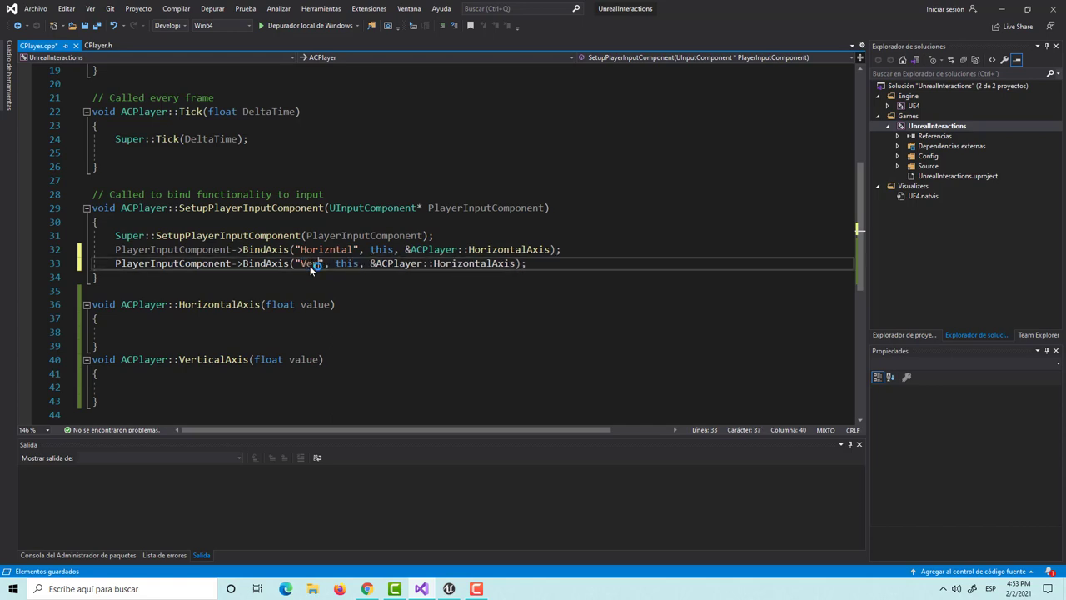
type("rtical")
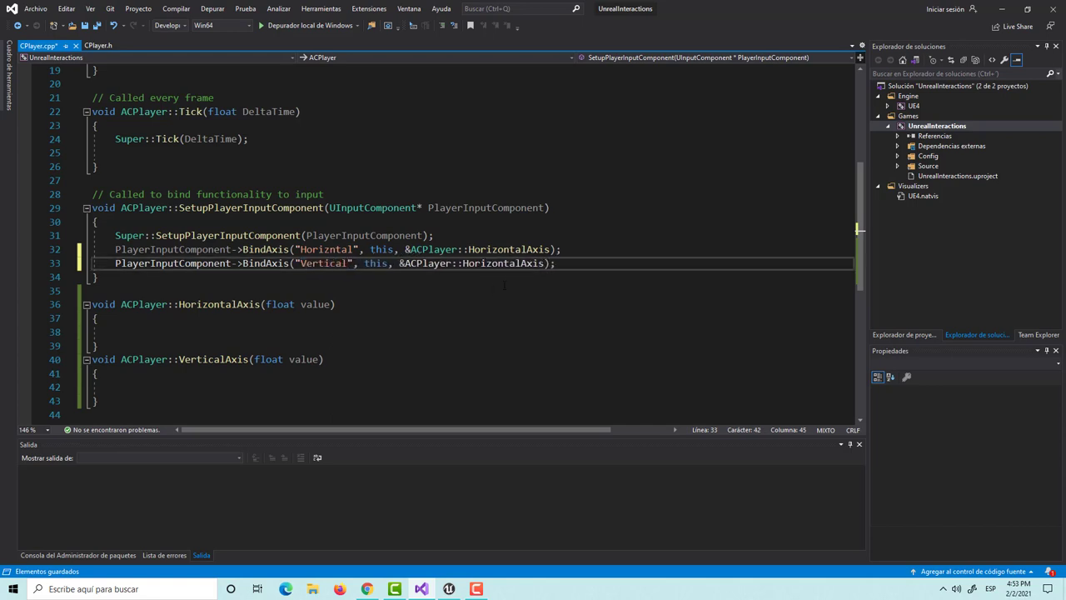
double_click(502, 263)
type("Vert")
type("icalA")
type("xis")
key("ctrl+s")
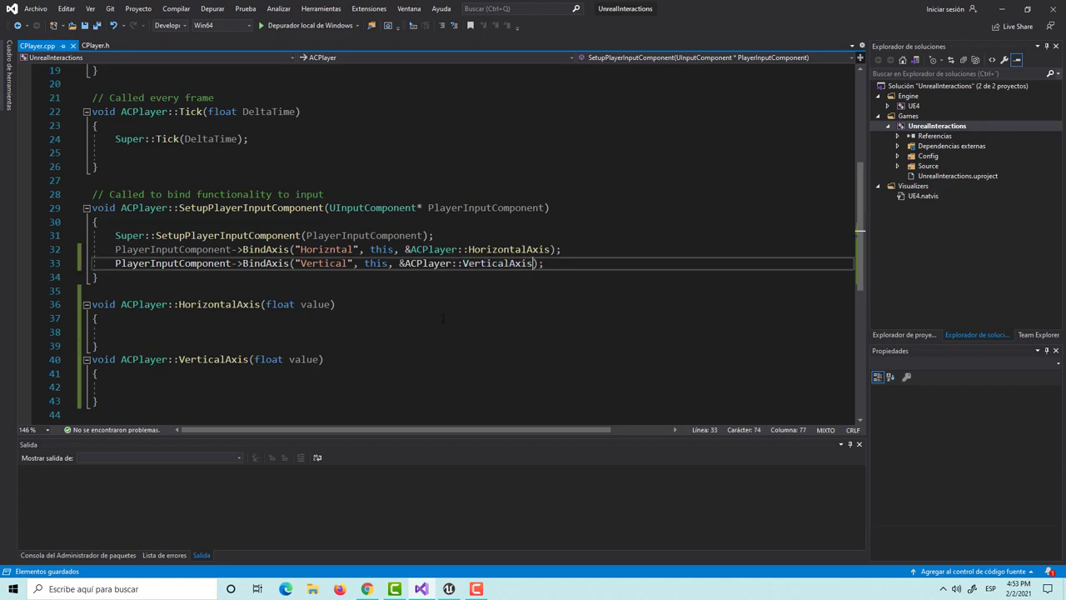
- Copy the VerticalAxis and HorizontalAxis names from their definitions into the bindings and save
left_click(218, 350)
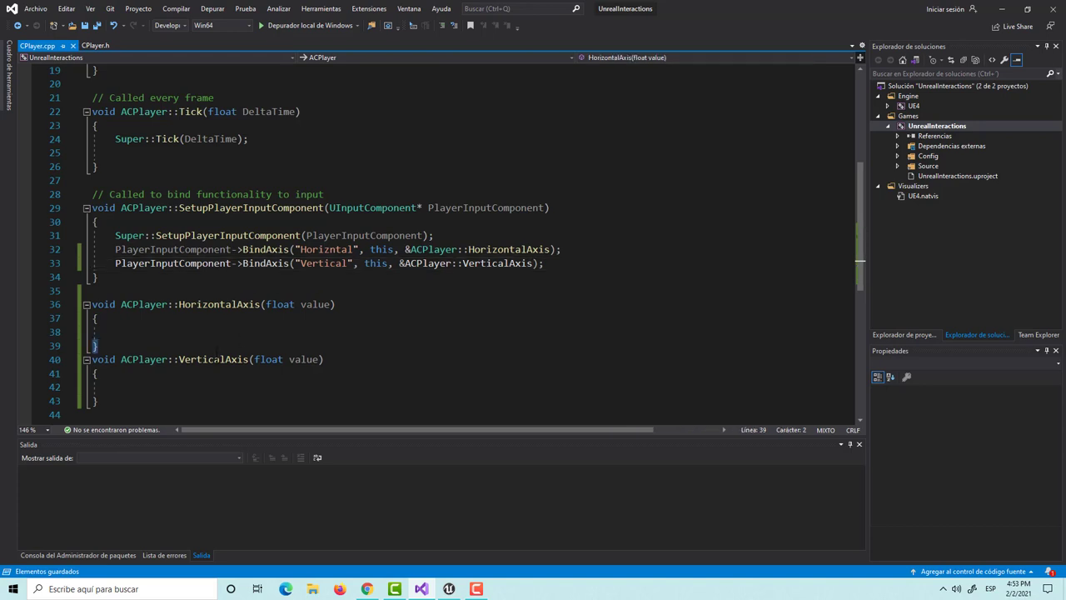
double_click(214, 359)
key("ctrl+c")
double_click(498, 264)
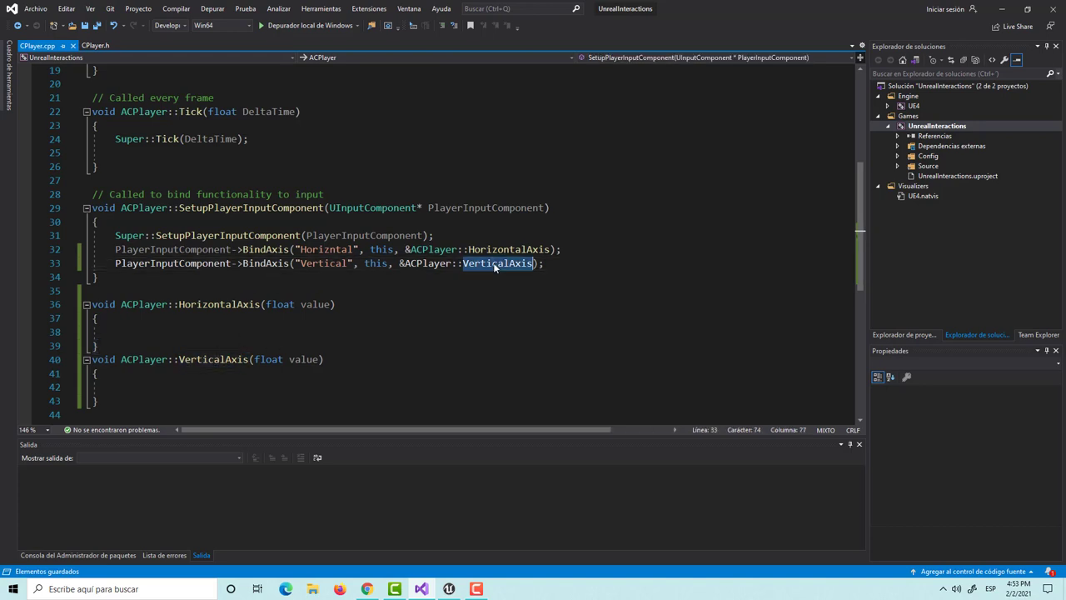
key("ctrl+v")
double_click(219, 304)
key("ctrl+c")
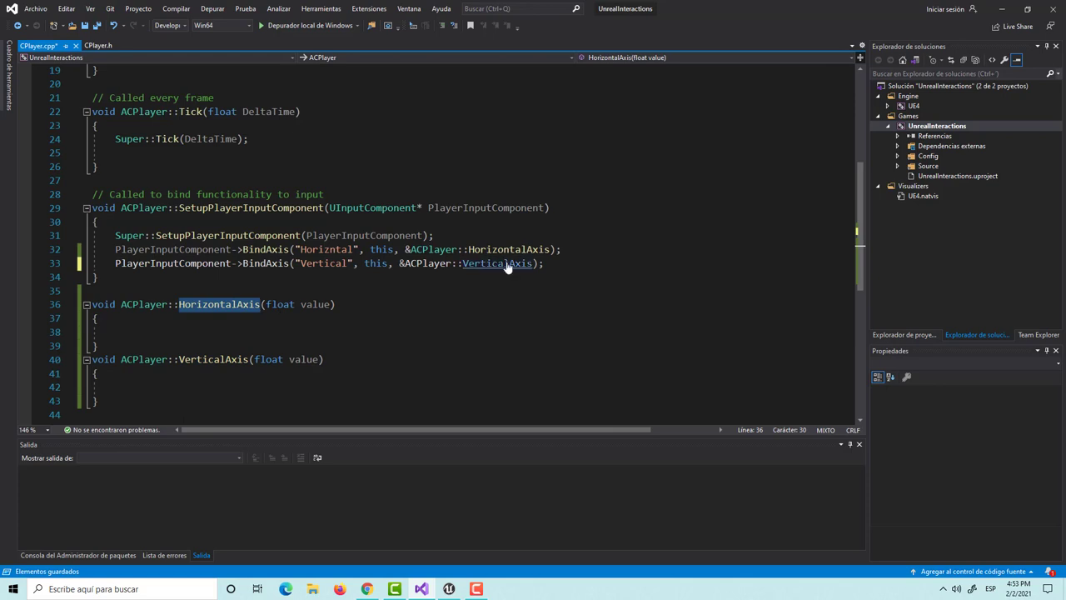
double_click(509, 250)
key("ctrl+v")
key("ctrl+s")
key("Down")
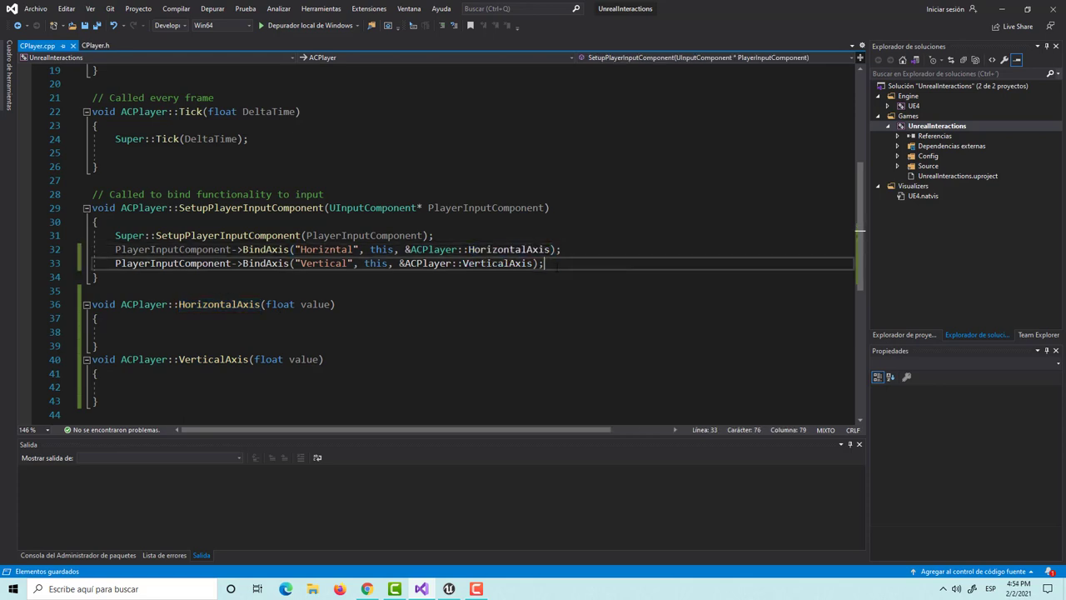
left_click(227, 324)
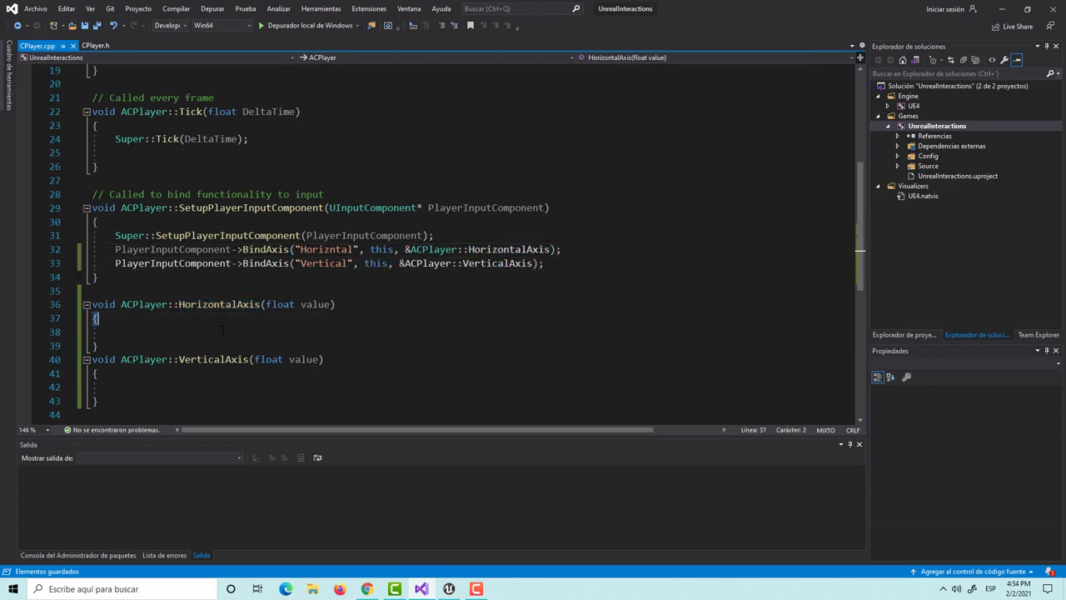
- In HorizontalAxis, add the line direction.Y = value;
key("Down")
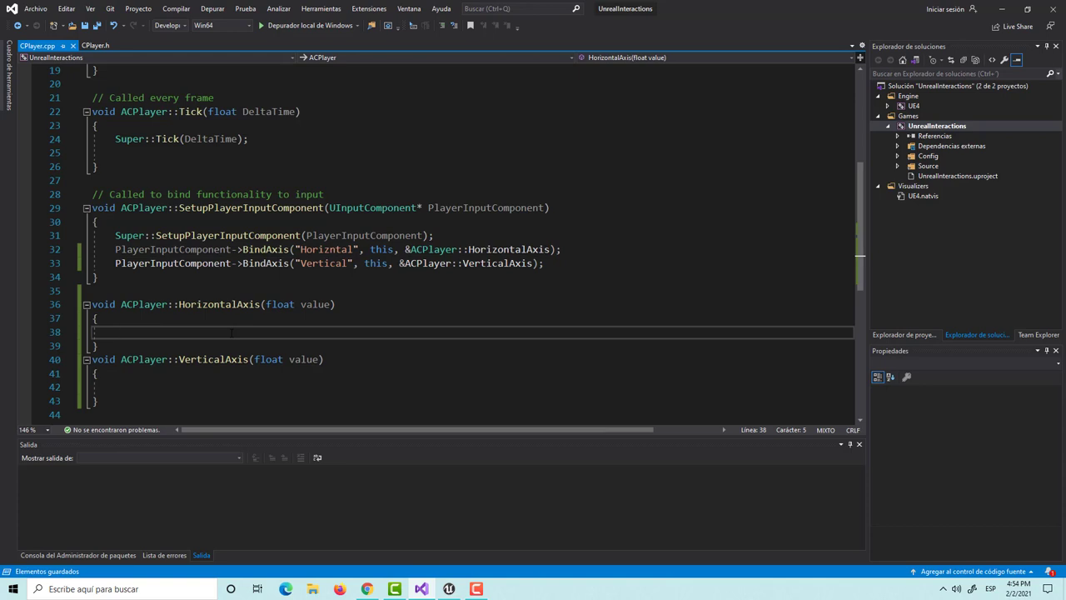
type("direction")
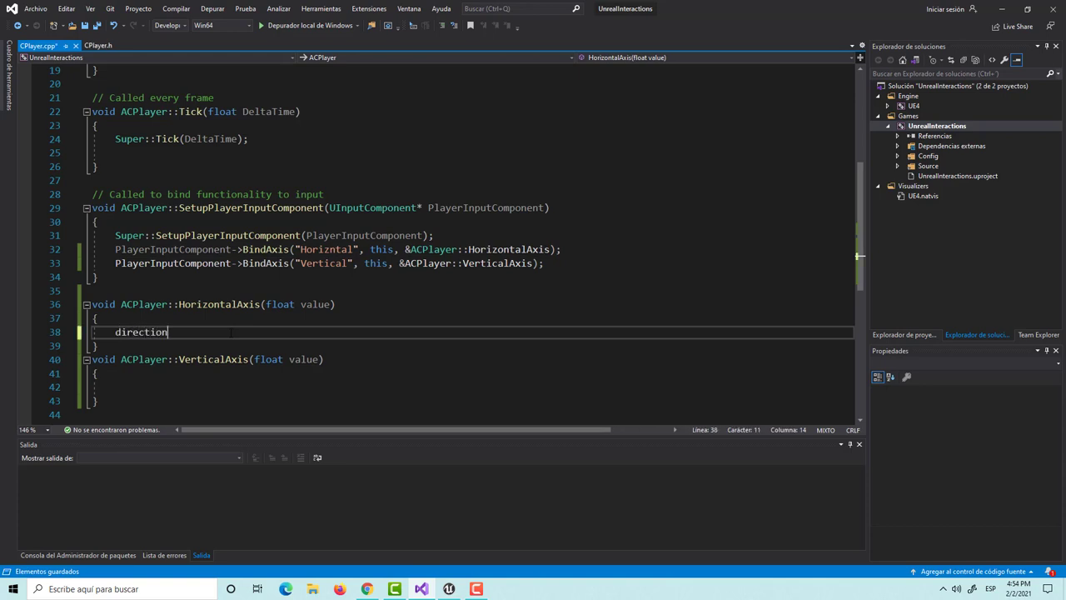
type(".Y")
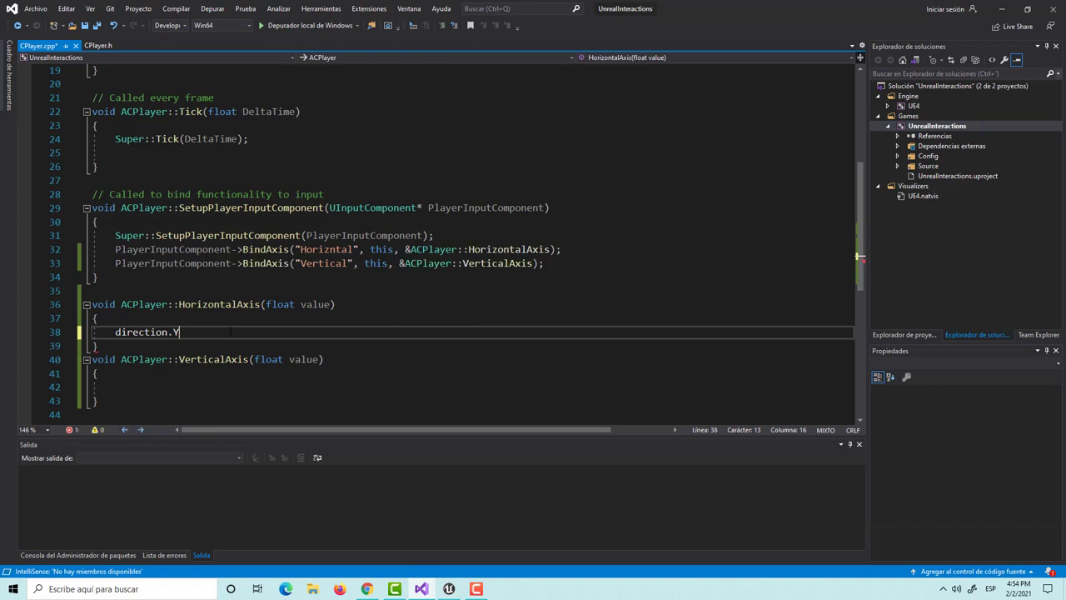
type(" = ")
type("va")
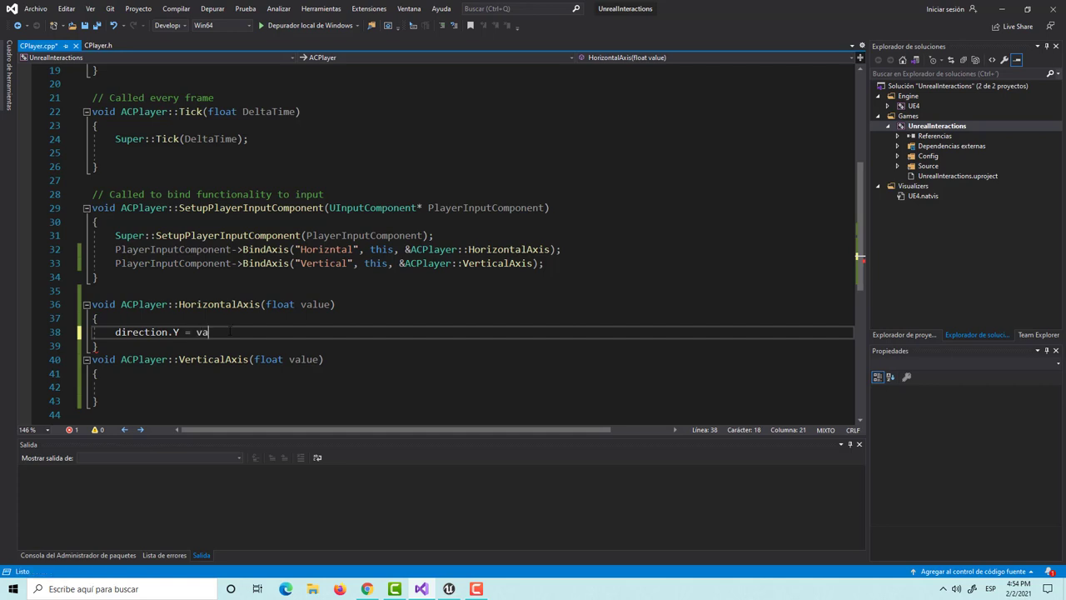
type("k")
key("BackSpace")
type("lue")
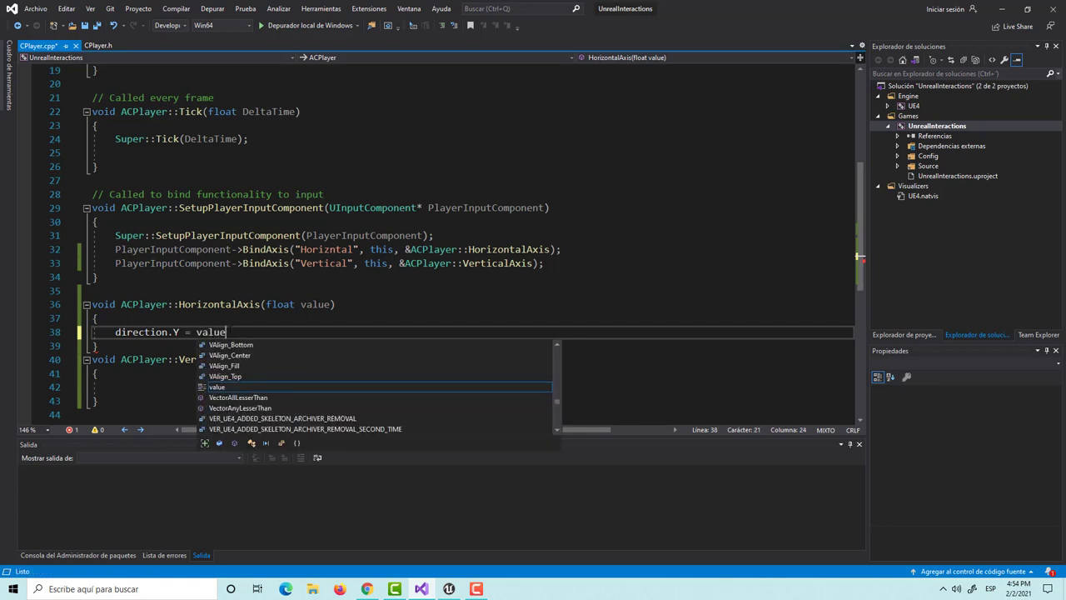
type(";")
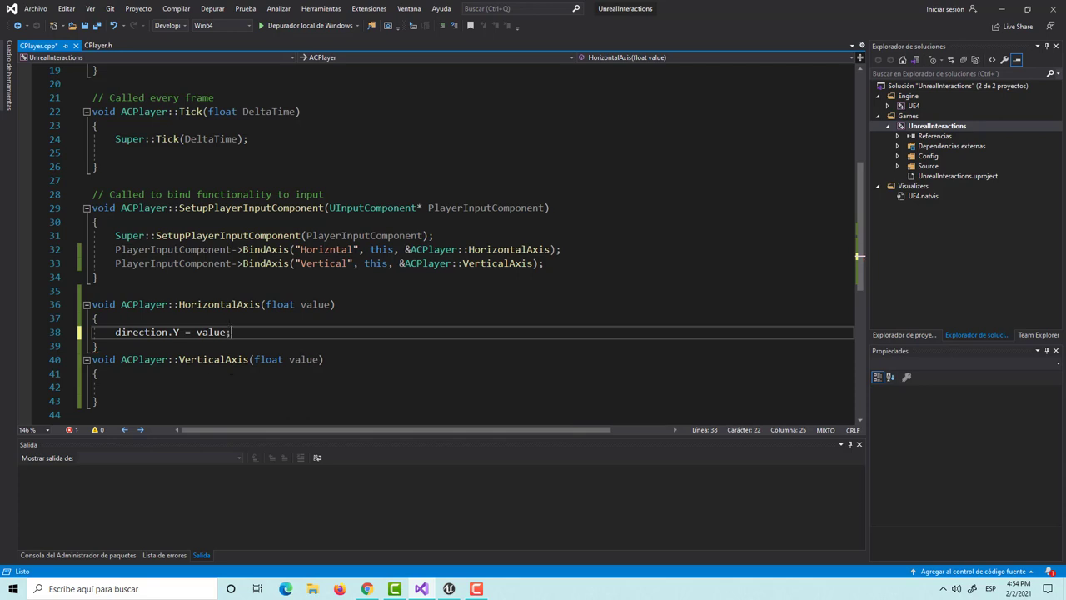
- In VerticalAxis, add direction.X = value; and save CPlayer.cpp
left_click(144, 389)
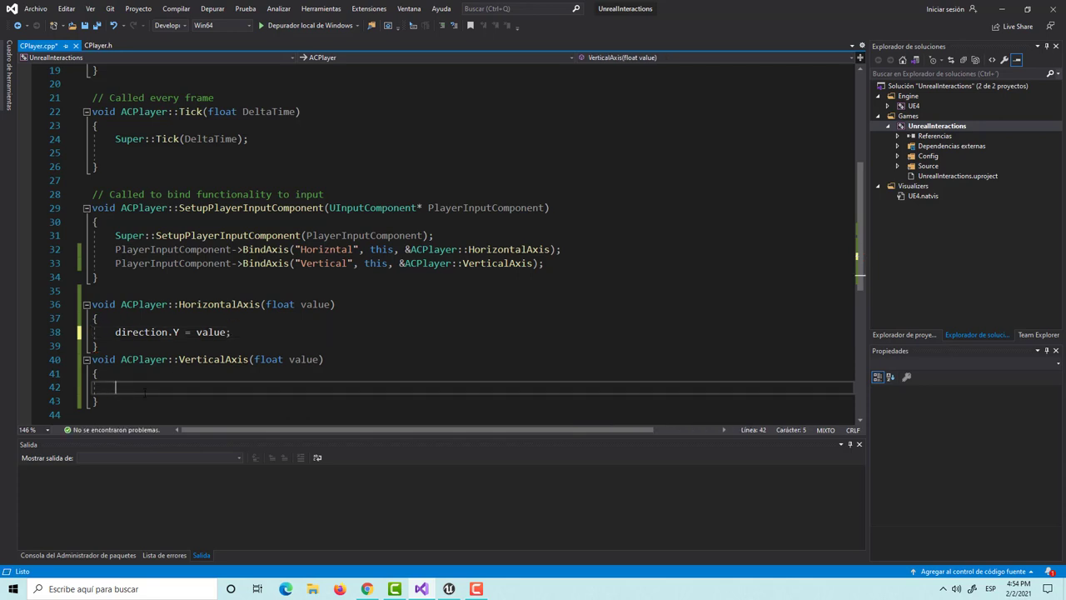
type("dire")
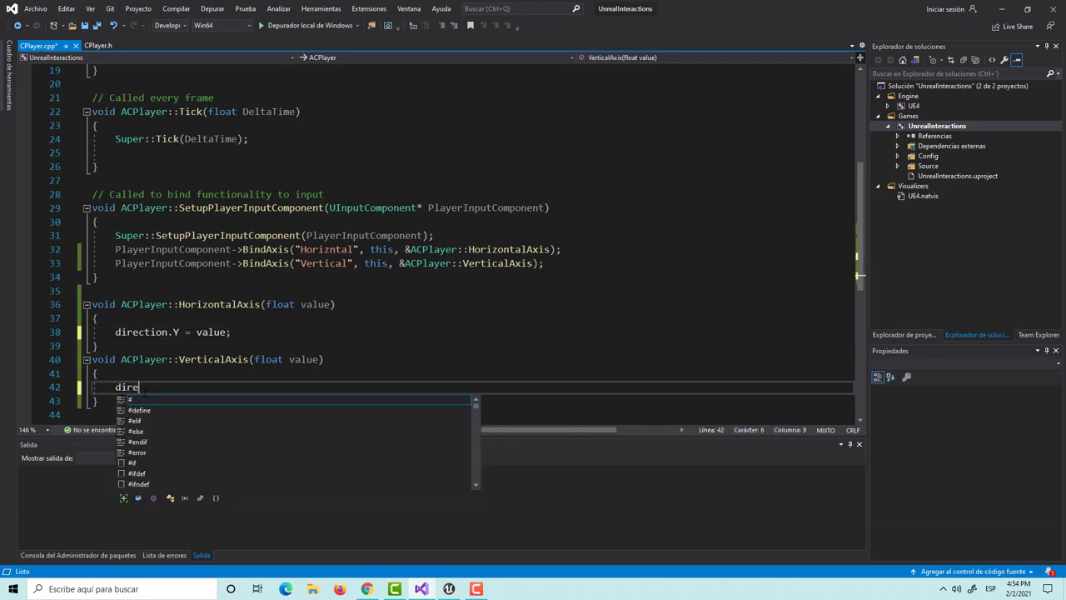
type("ction")
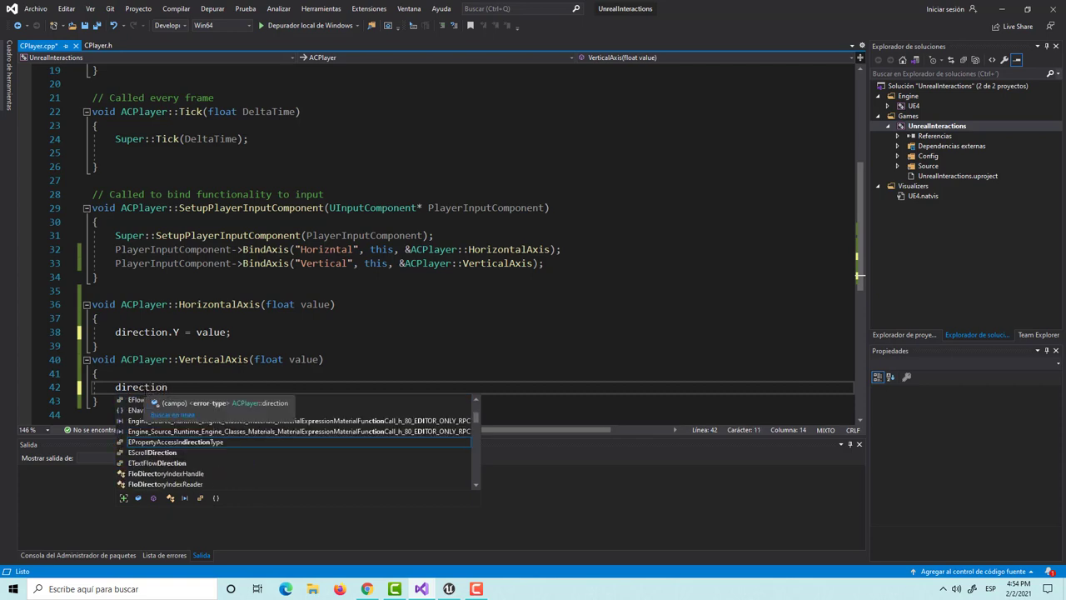
type(".")
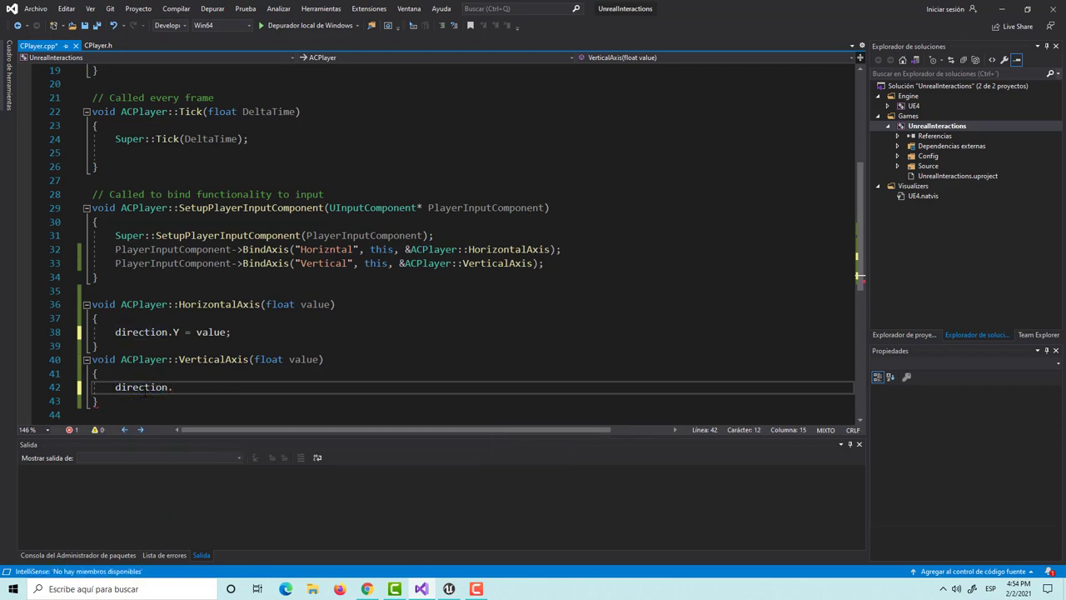
type("X")
type(" = value")
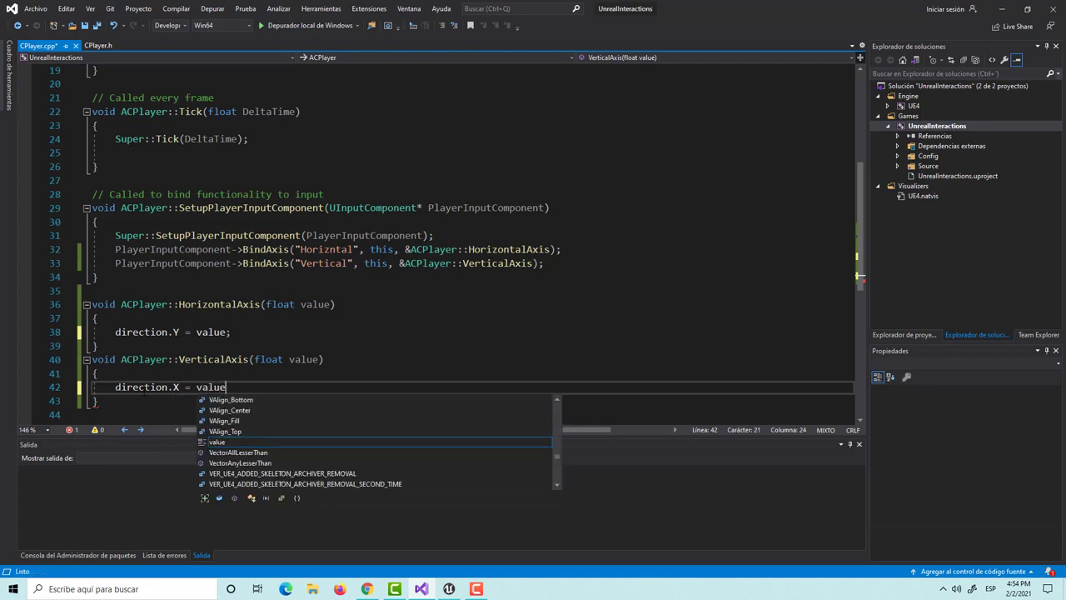
type(";")
key("ctrl+s")
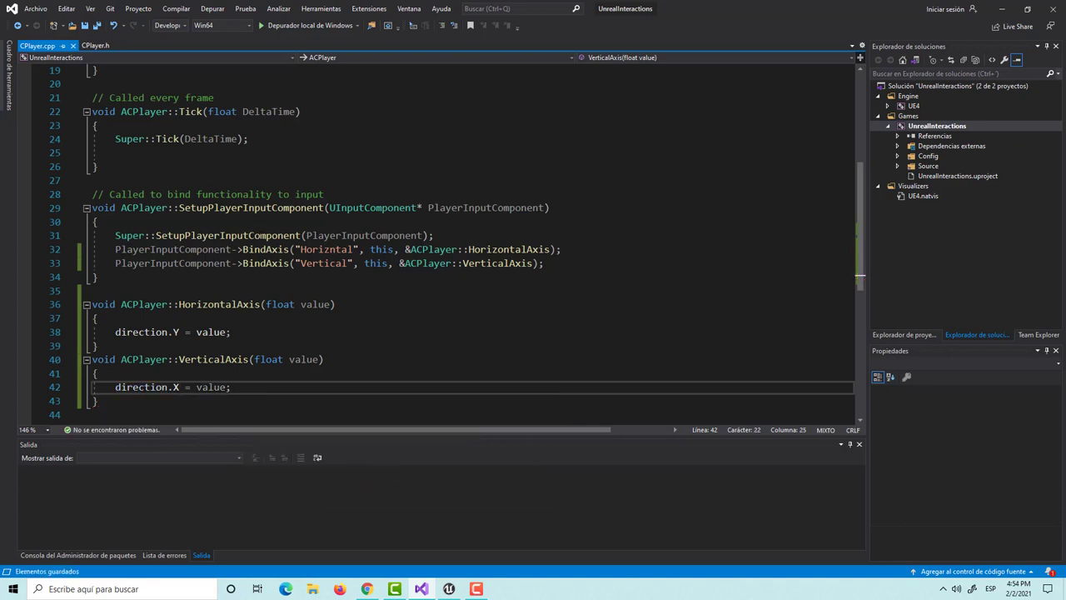
left_click(241, 152)
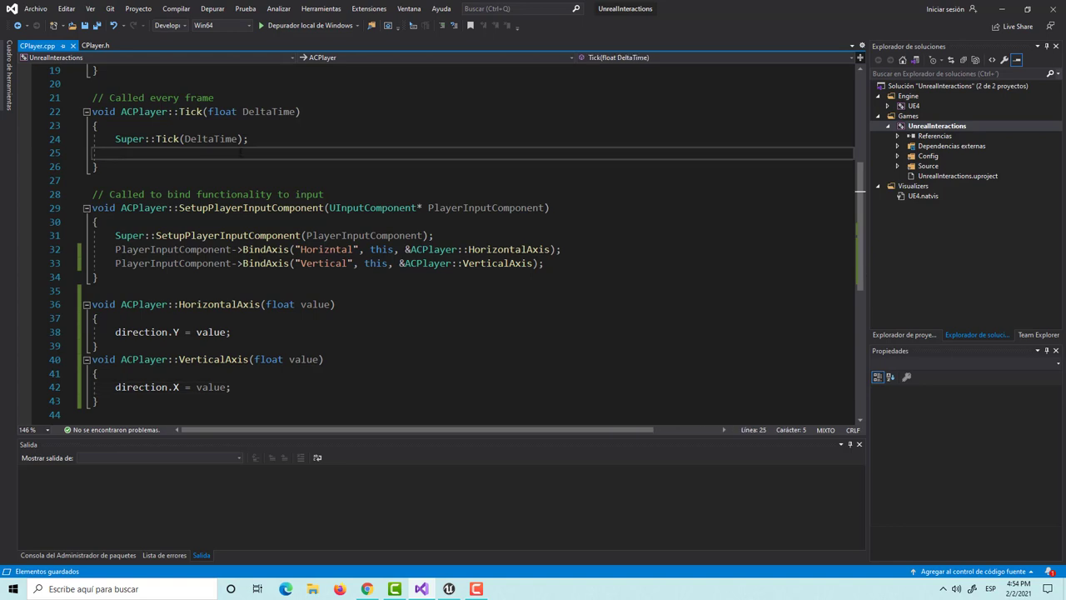
- Add an AddMovementInput(direction) call to Tick on line 25, then return to CPlayer.h
type("AddAcc")
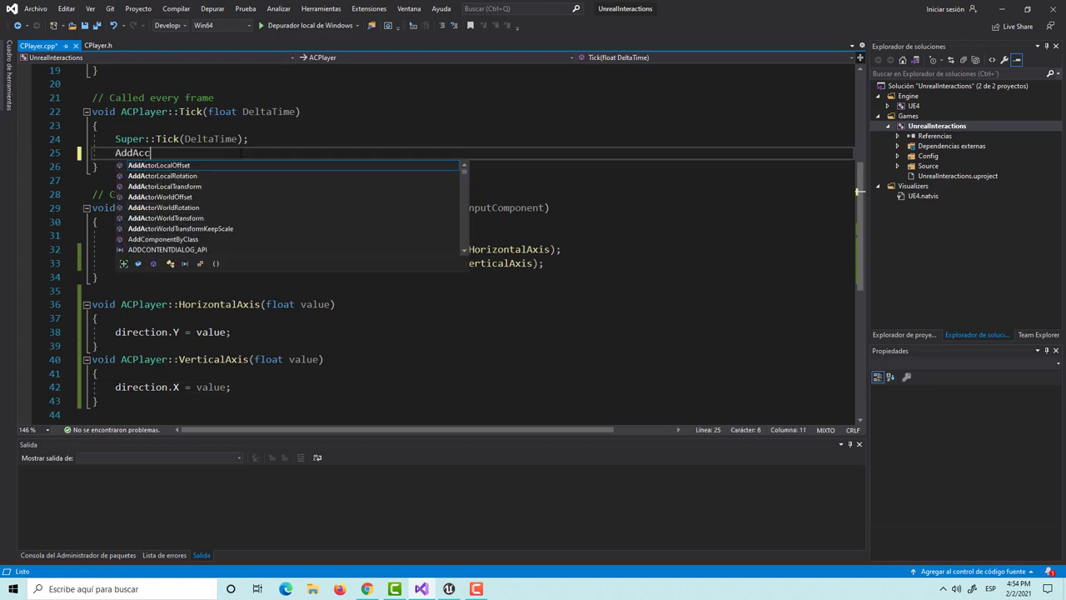
type("ti")
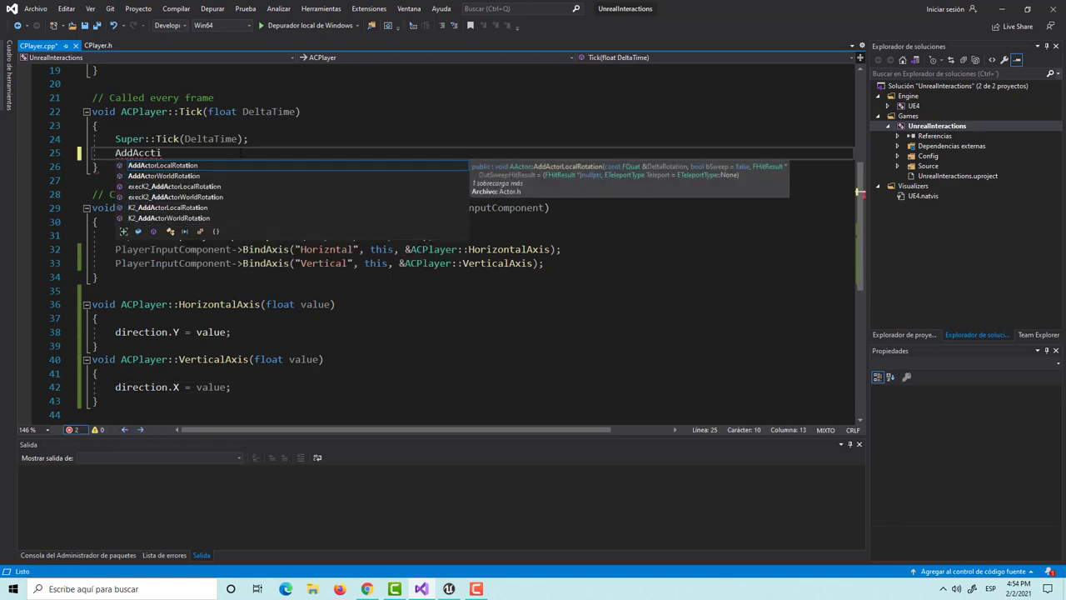
key("BackSpace")
key("BackSpace")
key("BackSpace")
key("BackSpace")
key("BackSpace")
type("M")
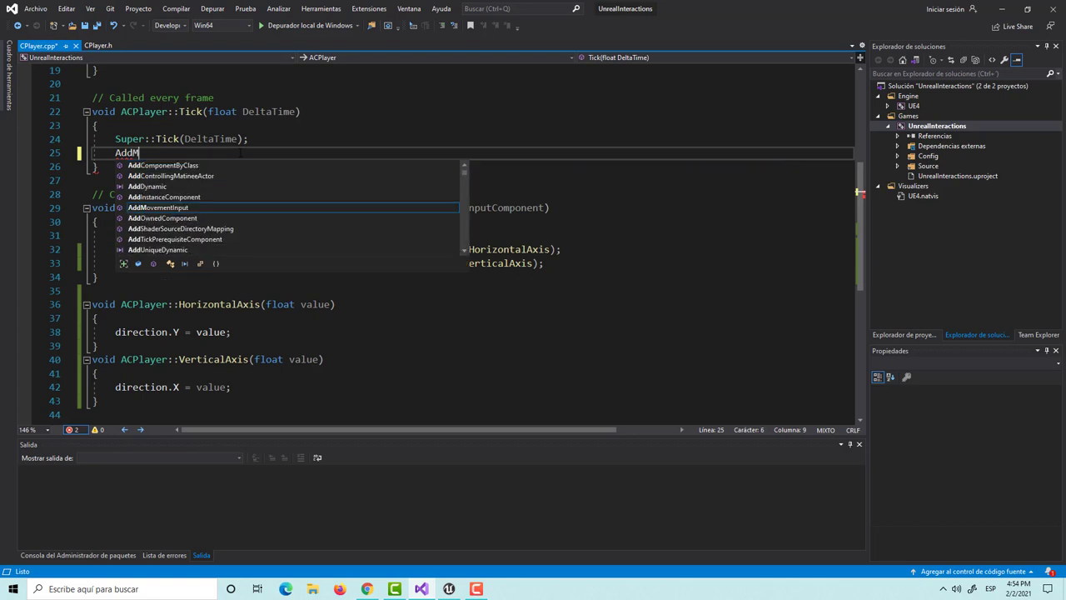
type("o")
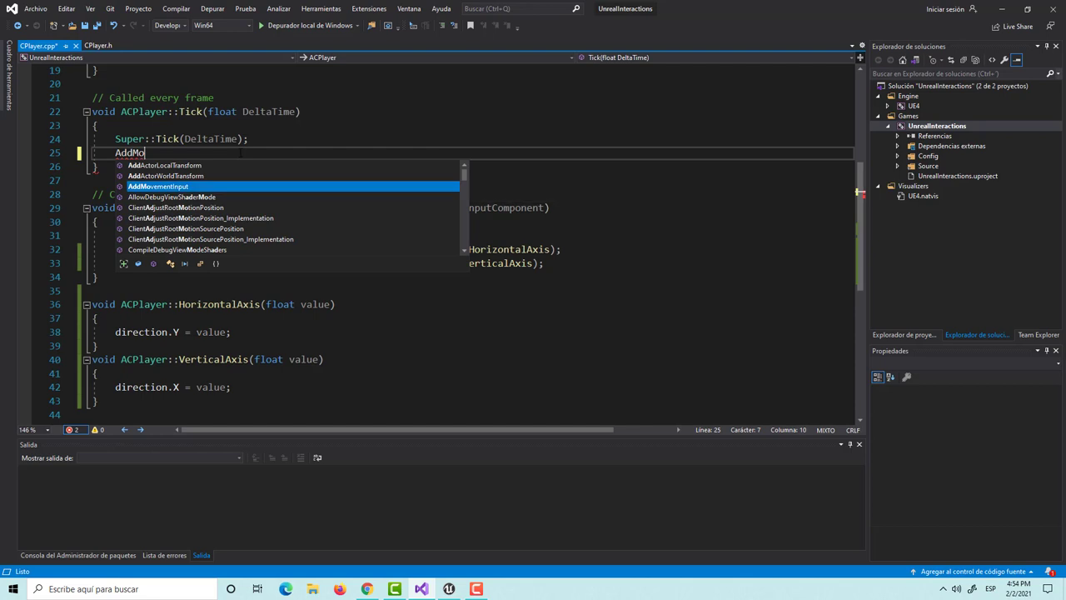
key("Tab")
type("(")
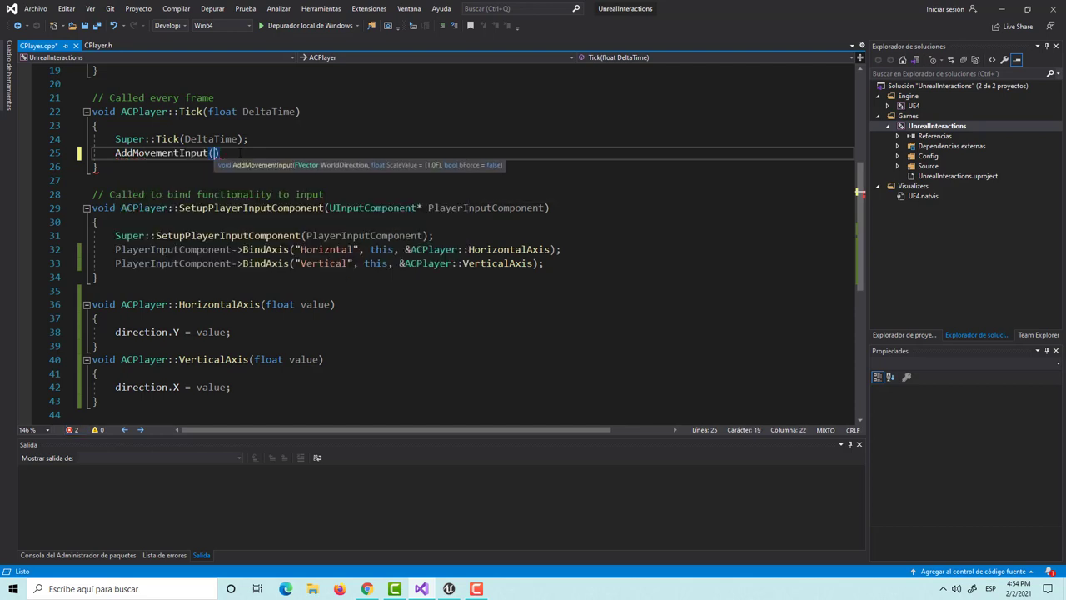
type("dire")
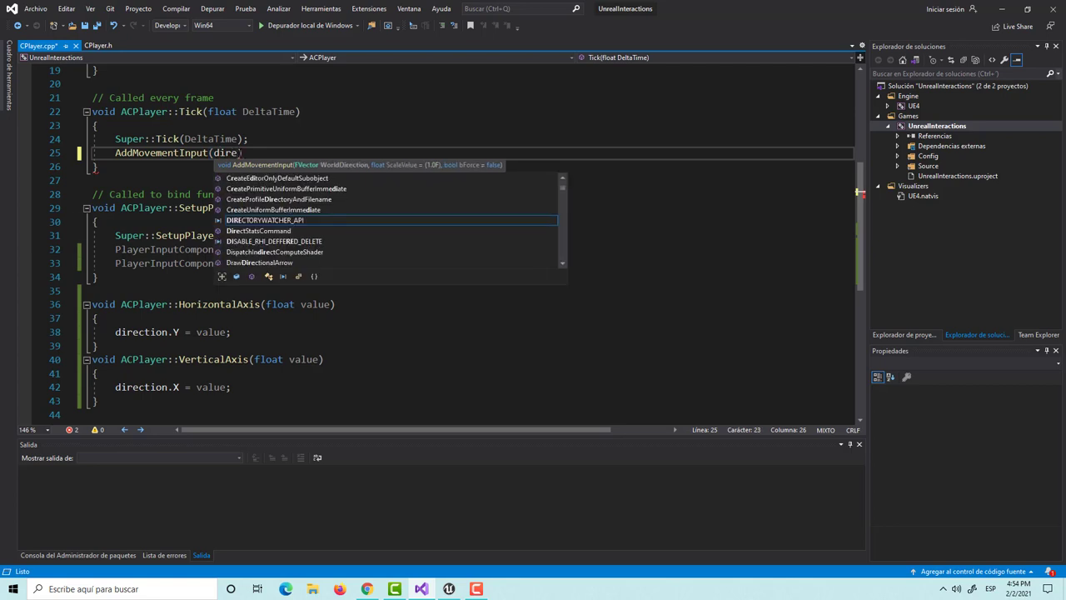
type("ctio")
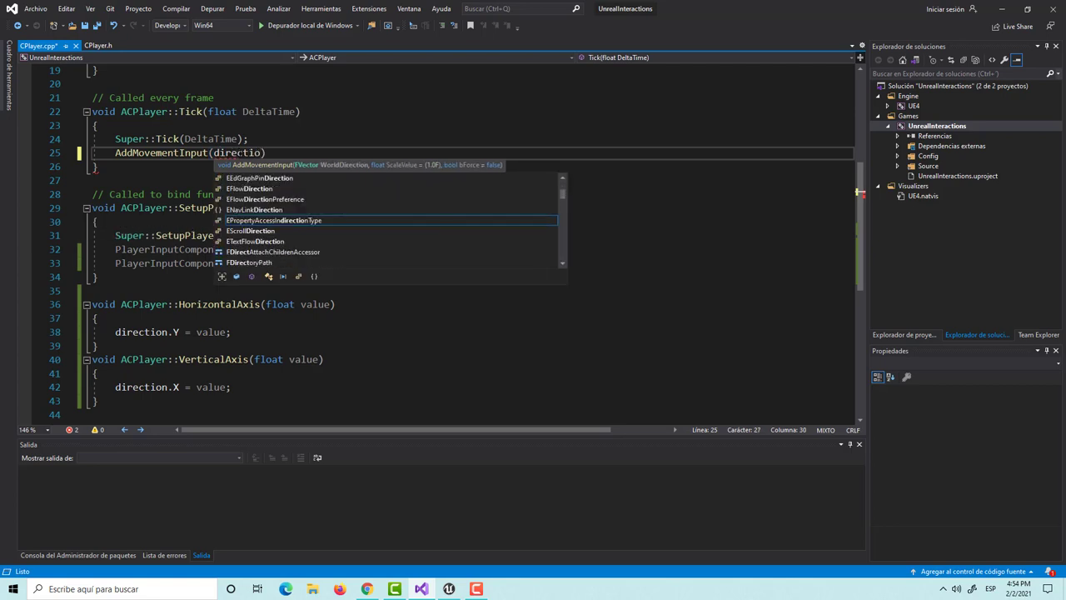
type("n")
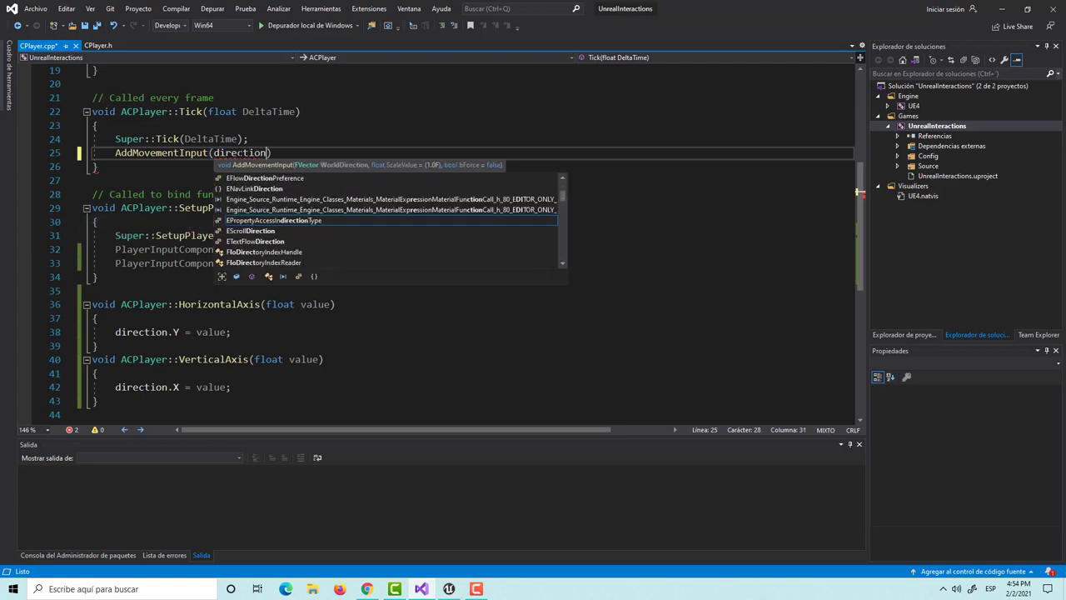
left_click(98, 45)
- Replace the Vector3 type of direction on line 16 with FVector and save
left_click(142, 194)
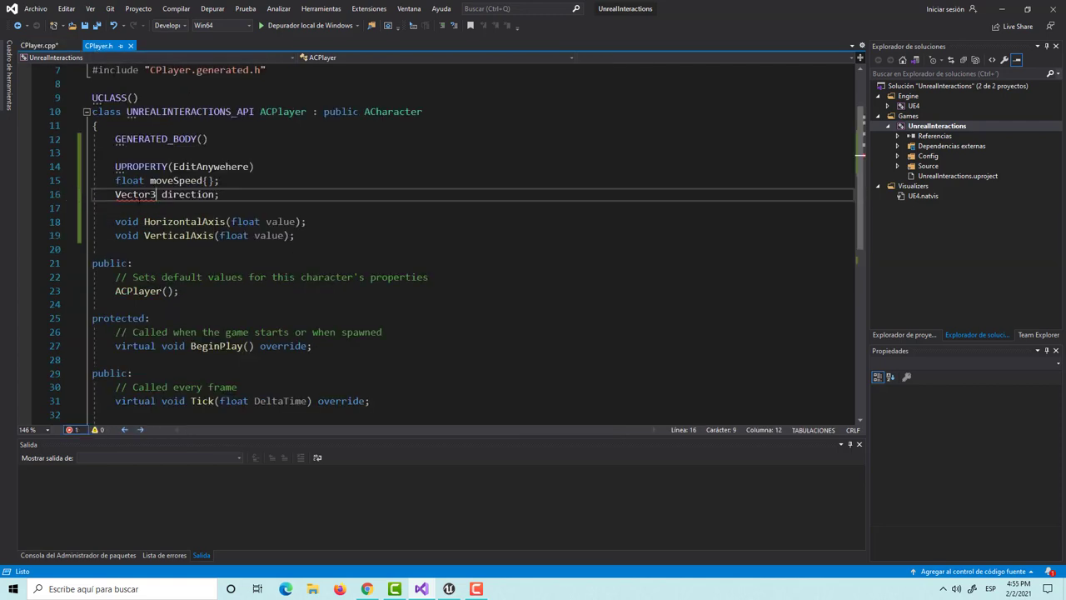
double_click(137, 194)
key("BackSpace")
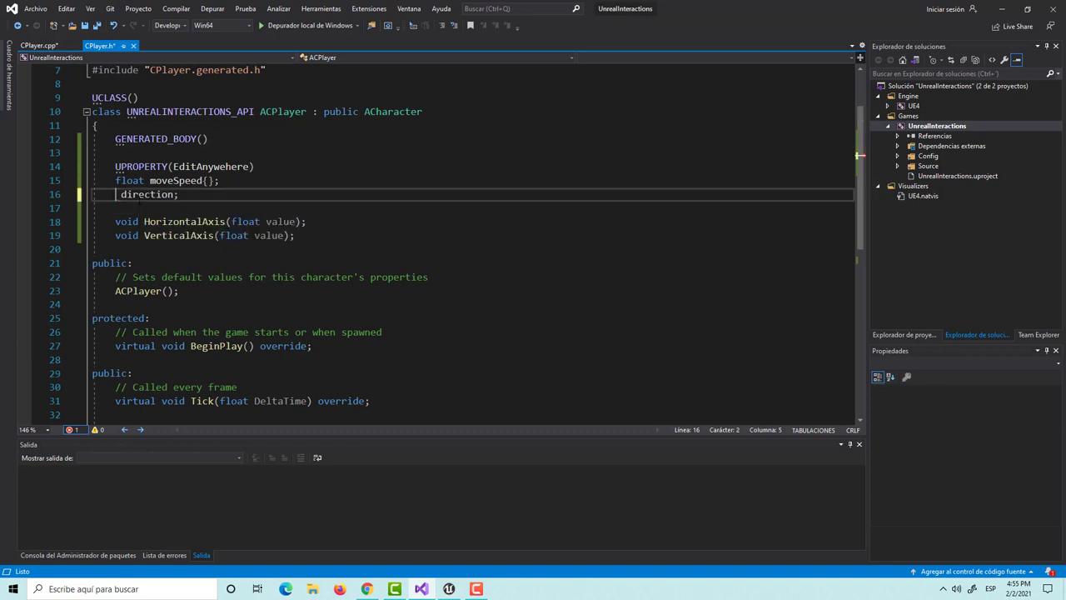
type("vec ")
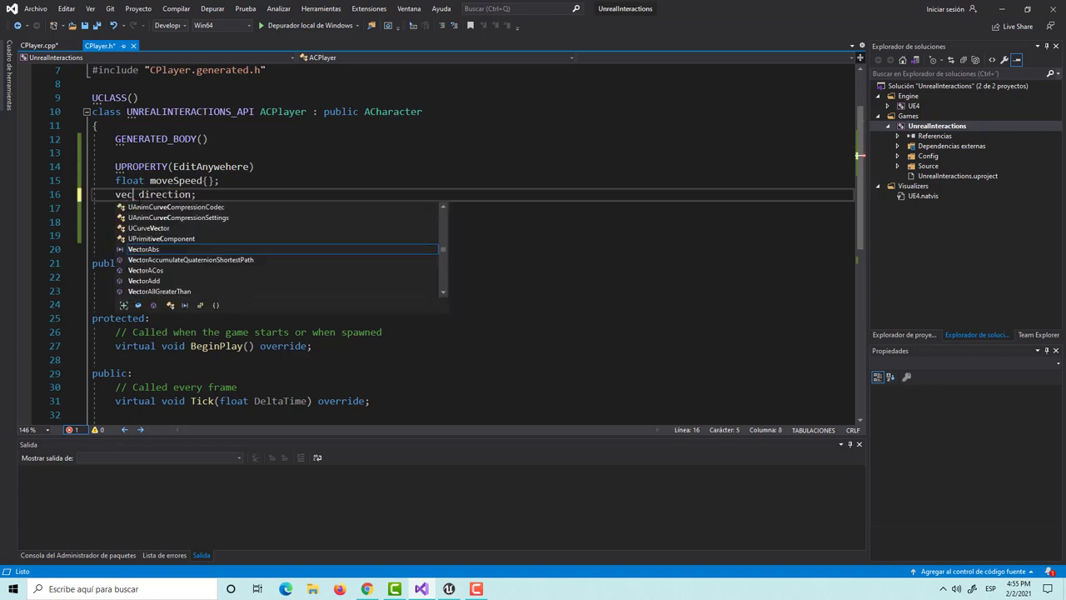
type("tor3")
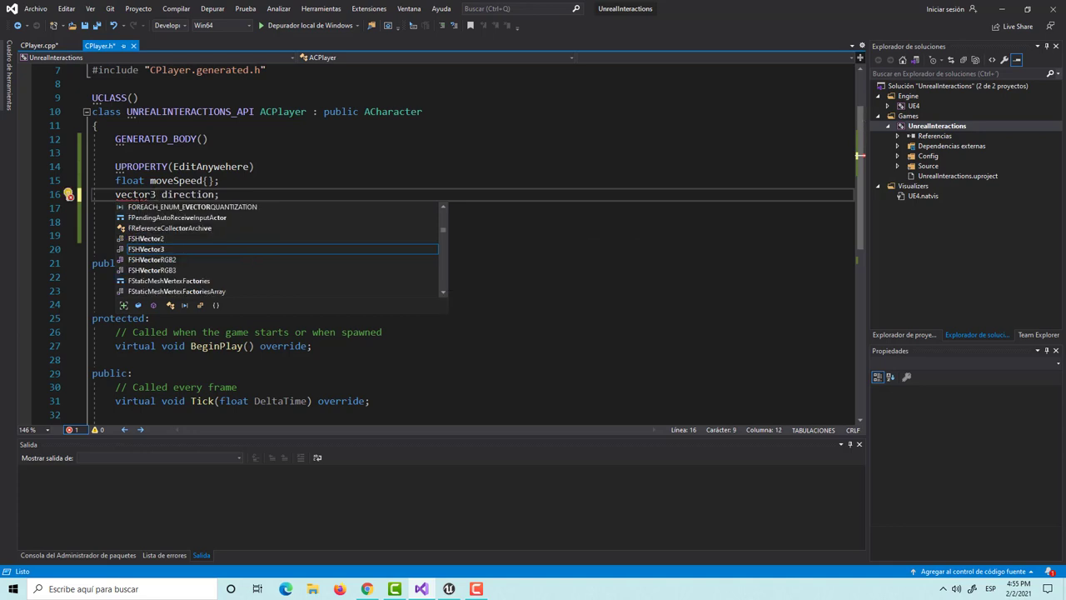
key("BackSpace")
key("BackSpace")
key("BackSpace")
key("BackSpace")
key("BackSpace")
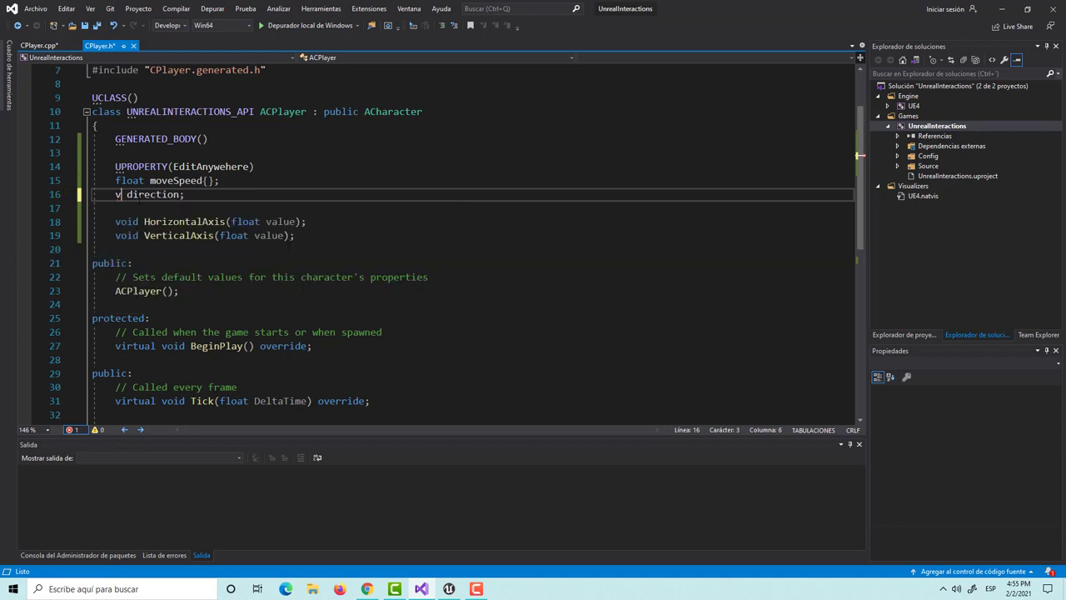
type("FVE")
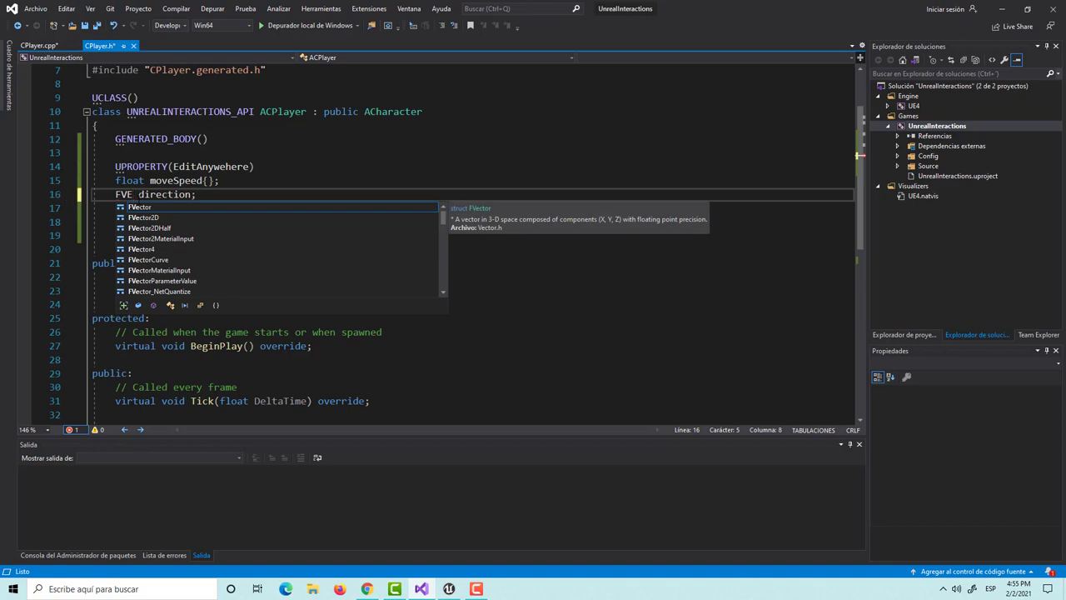
key("BackSpace")
type("ector")
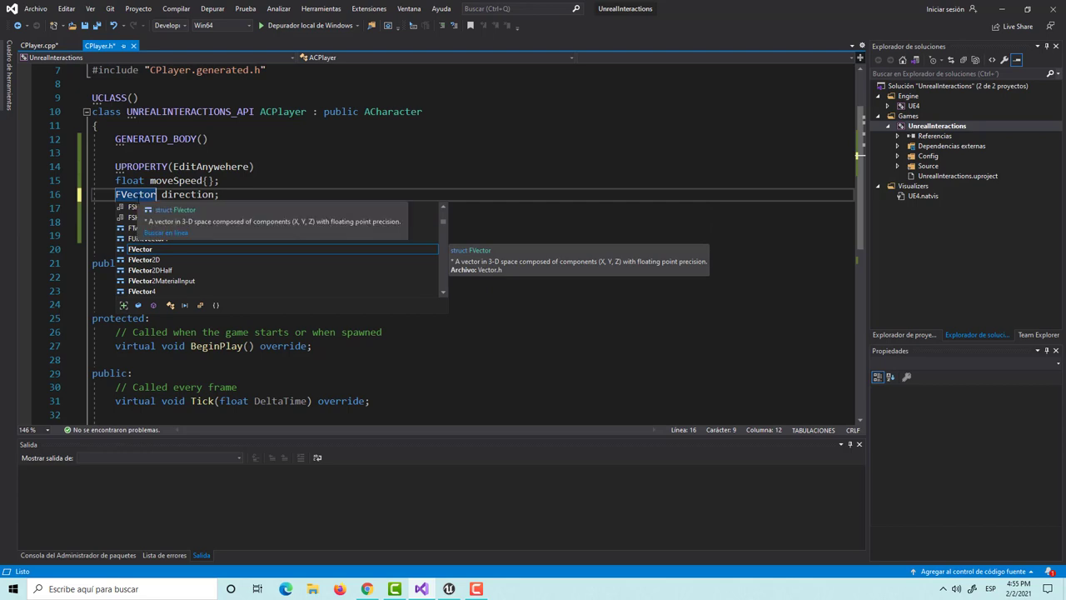
key("ctrl+space")
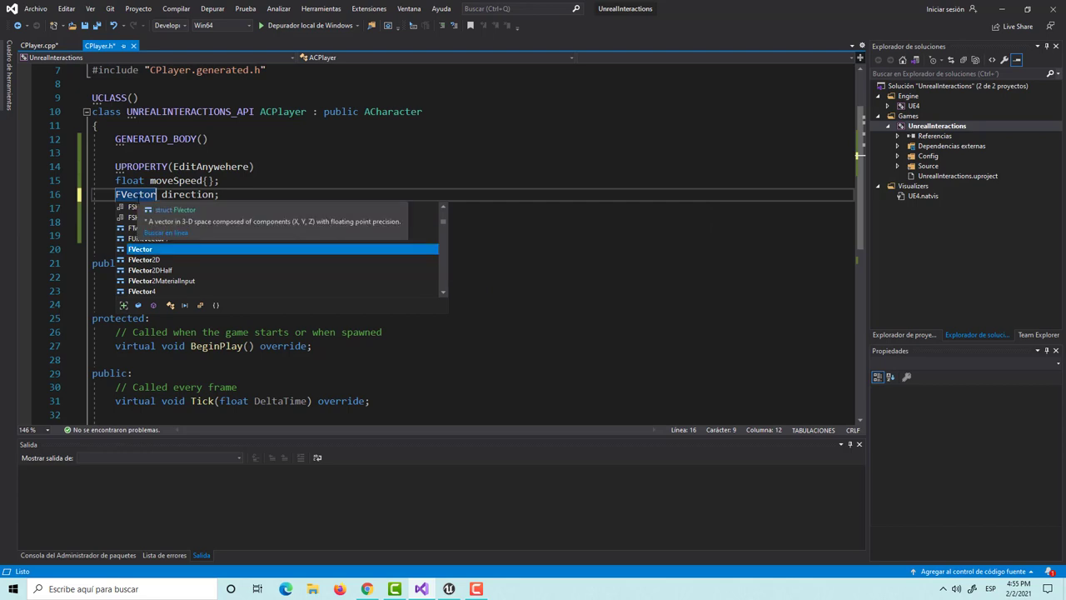
key("Escape")
key("ctrl+s")
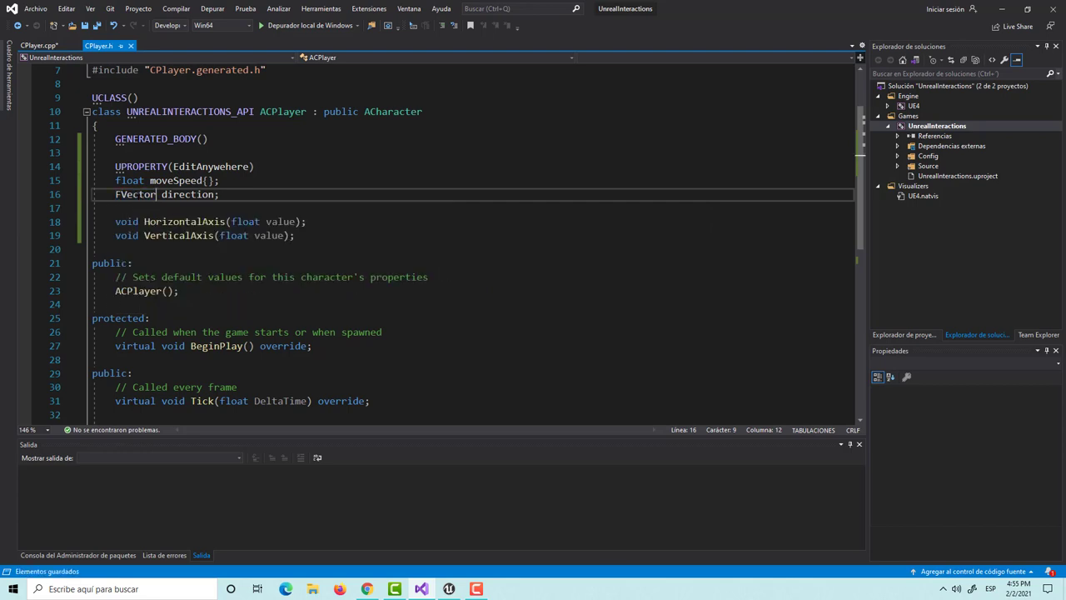
- Turn the member into a pointer with empty-brace initialisation: FVector* direction{};
left_click(219, 194)
left_click(156, 194)
type("*")
left_click(221, 194)
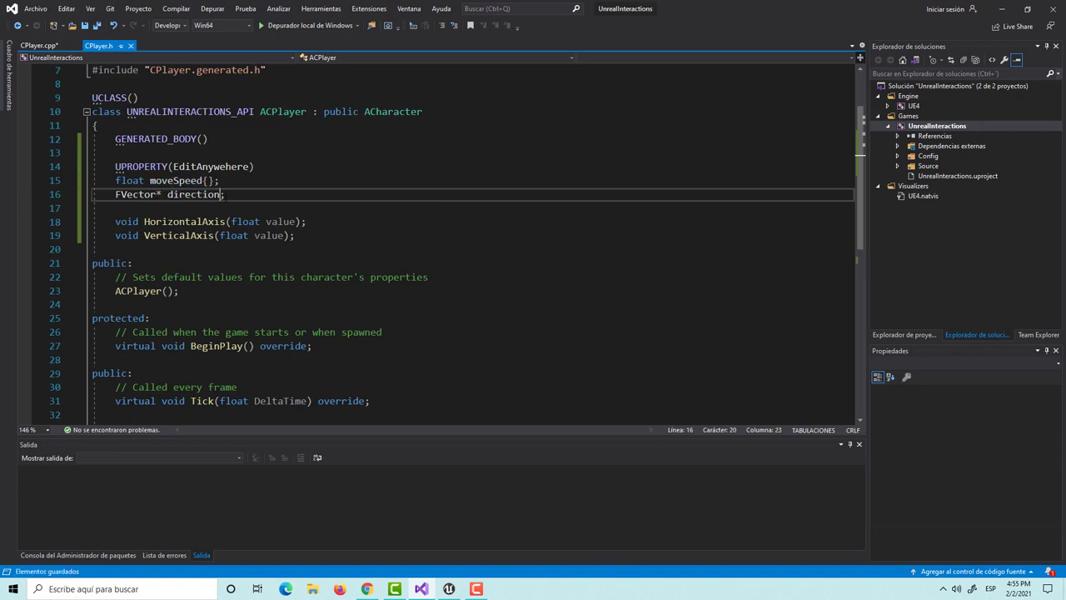
type("{}")
left_click(277, 195)
- In CPlayer.cpp, change direction. to direction-> on lines 38 and 42 and save
left_click(37, 45)
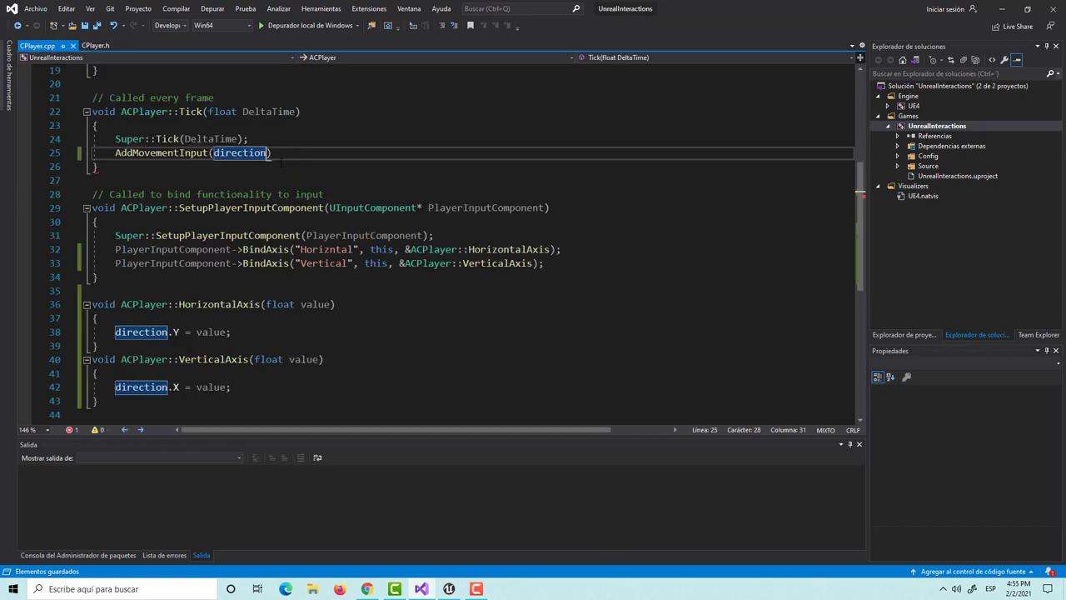
left_click(173, 331)
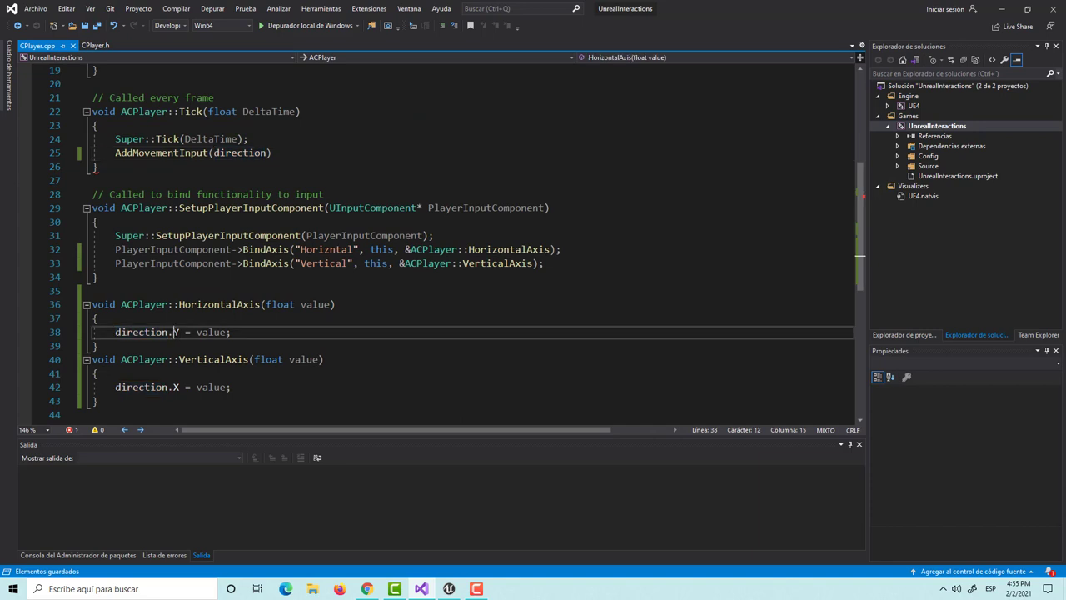
key("BackSpace")
type("->")
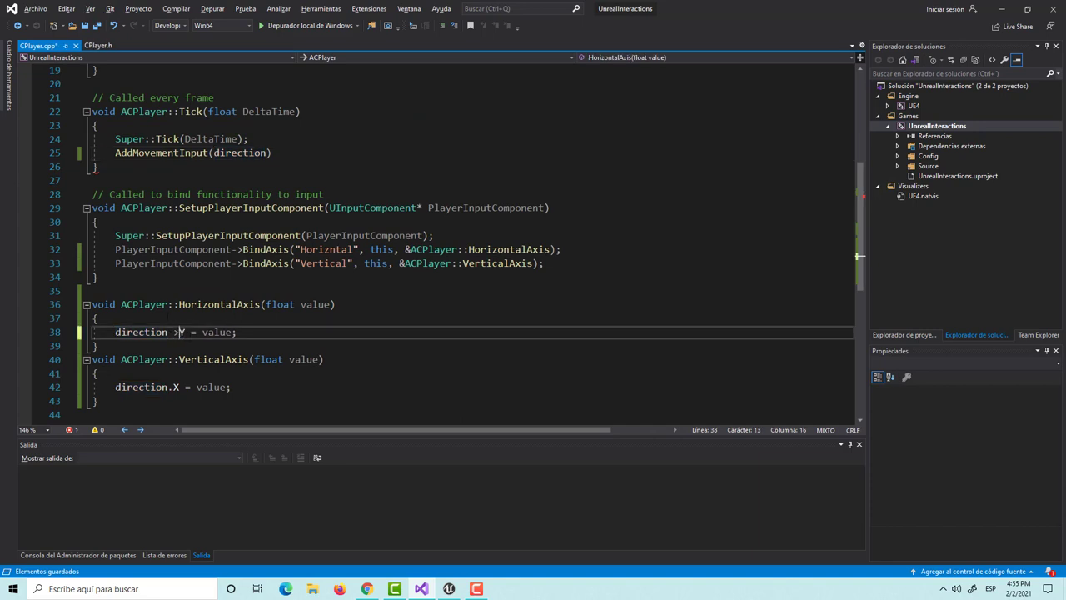
left_click(173, 386)
key("BackSpace")
type("-")
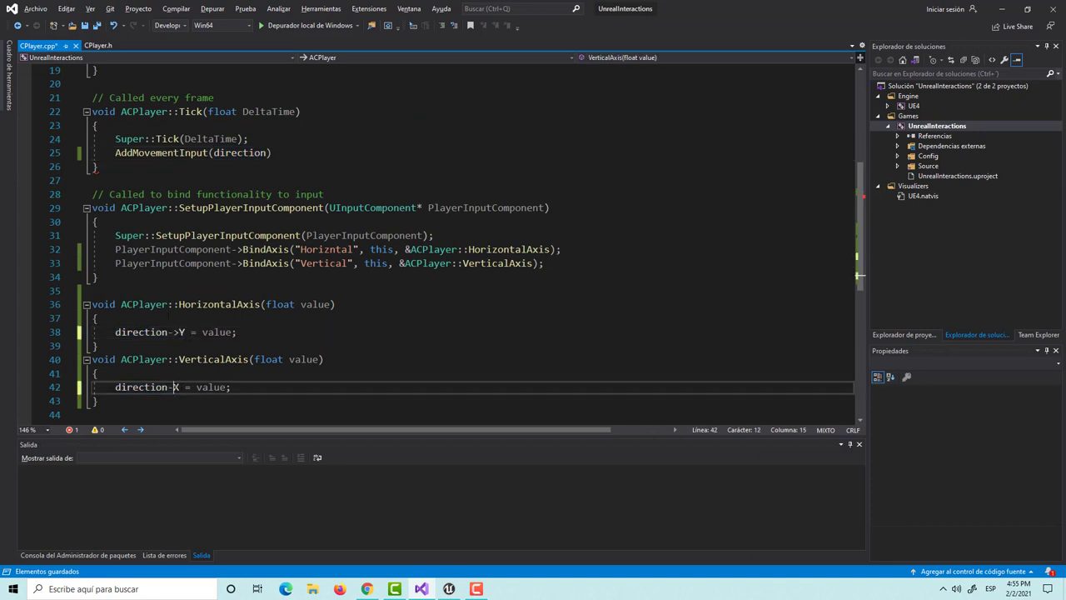
type(">")
key("ctrl+s")
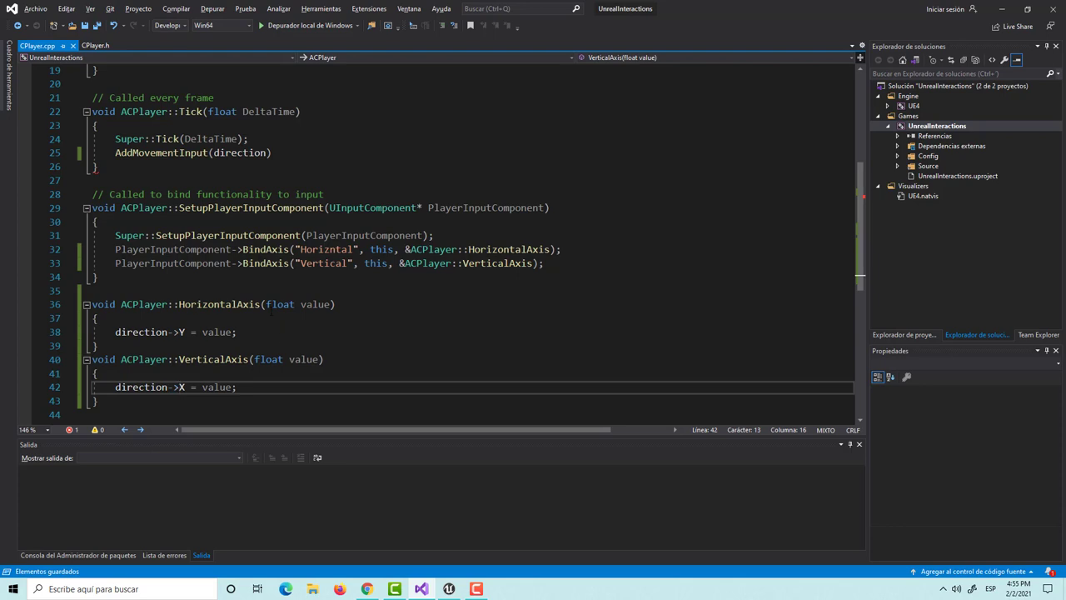
- Rewrite line 25's argument as *directio * moveSpeed * DeltaTime and save
left_click(95, 45)
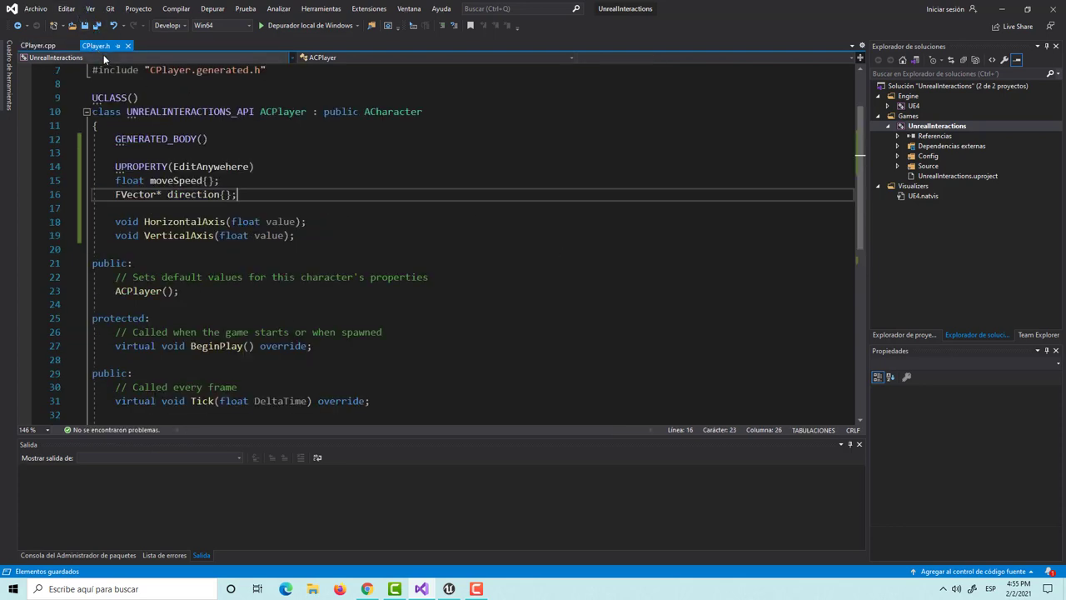
left_click(39, 46)
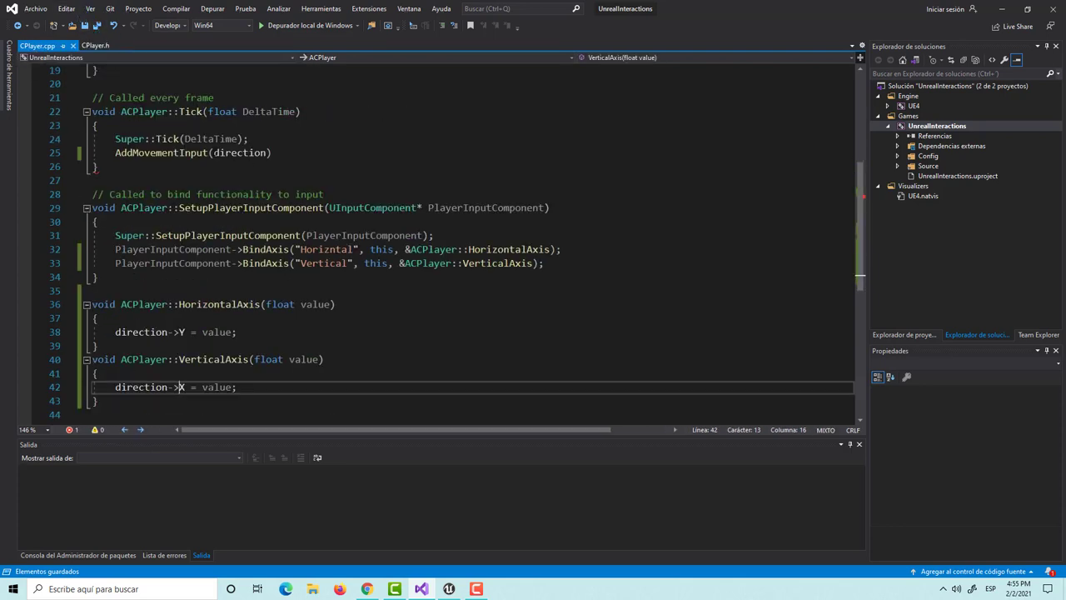
left_click(213, 152)
type("*")
key("Right")
key("Right")
key("Right")
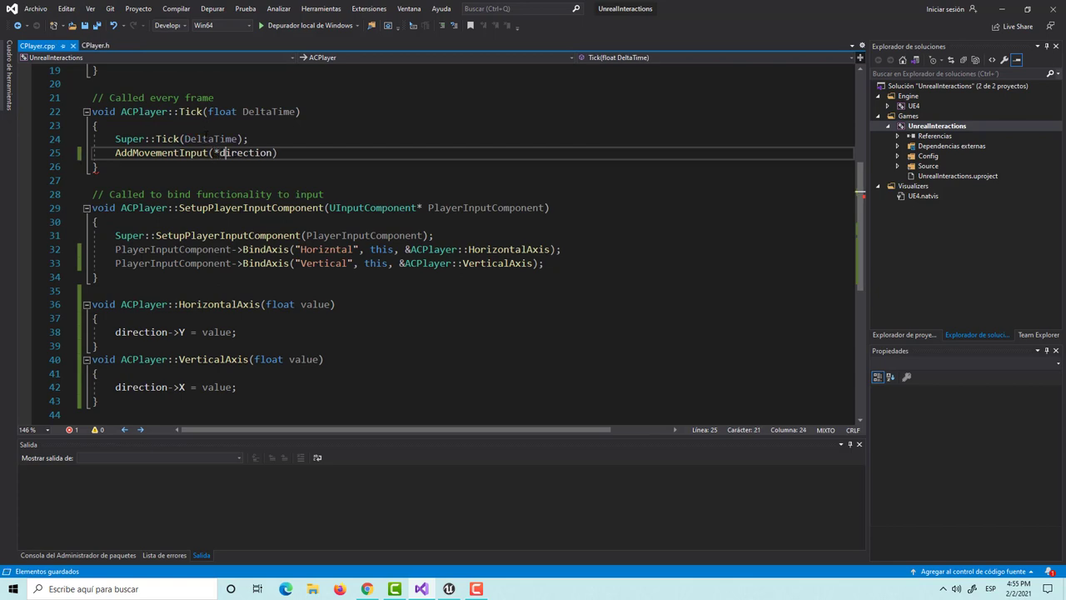
key("Right")
key("Right")
key("Right")
key("Right")
key("Right")
key("Right")
type(",")
key("ctrl+z")
key("BackSpace")
key("BackSpace")
key("BackSpace")
key("BackSpace")
key("BackSpace")
key("BackSpace")
key("BackSpace")
type(",")
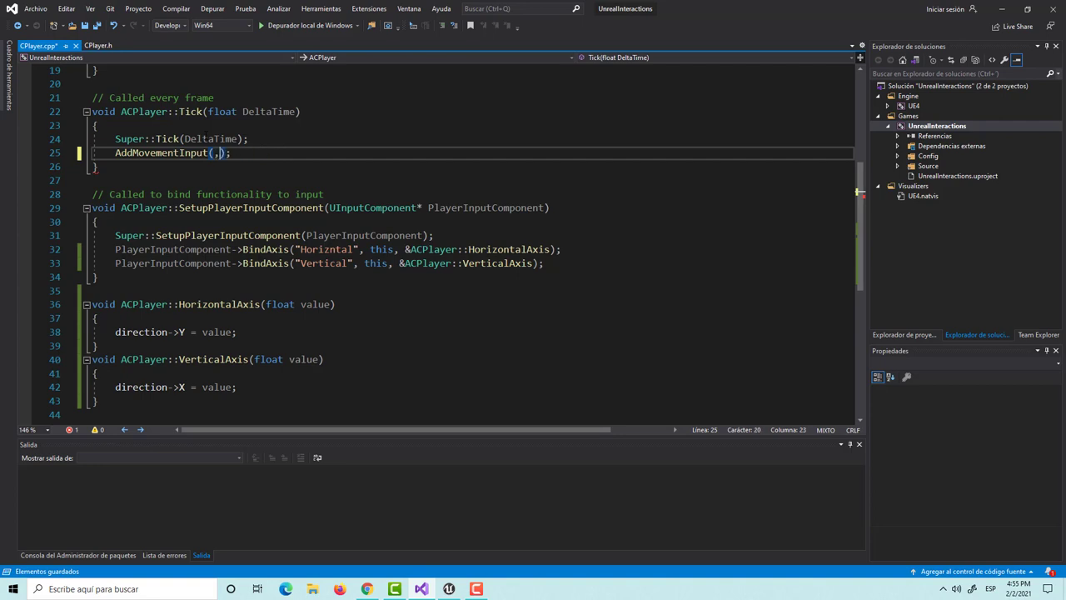
key("BackSpace")
type("*")
type("direct")
type("io")
type(" * move")
type("S")
type("peed * ")
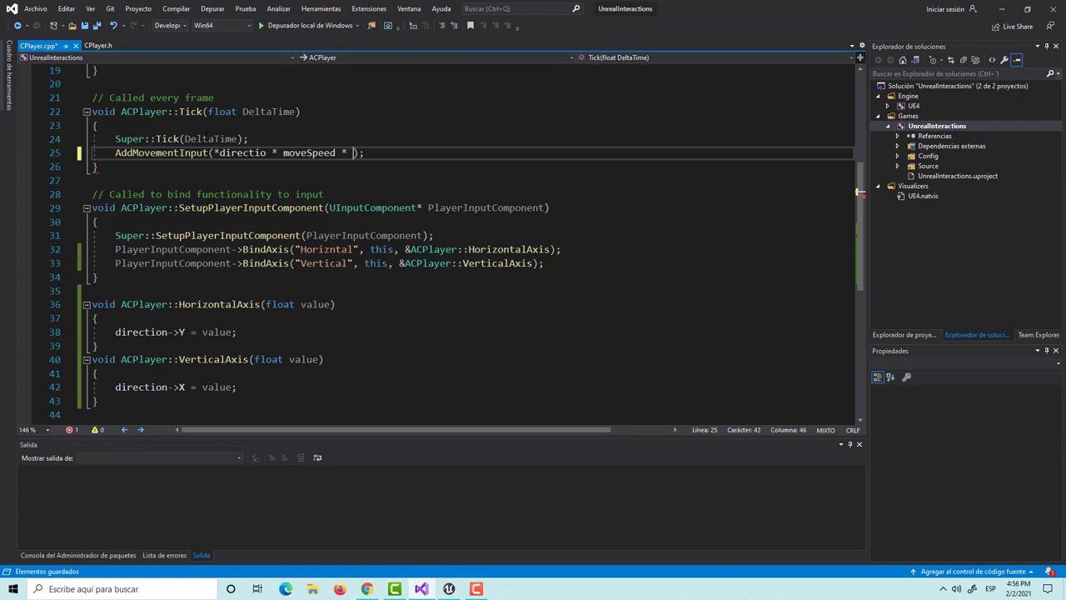
type("Delta")
type("Time")
key("ctrl+s")
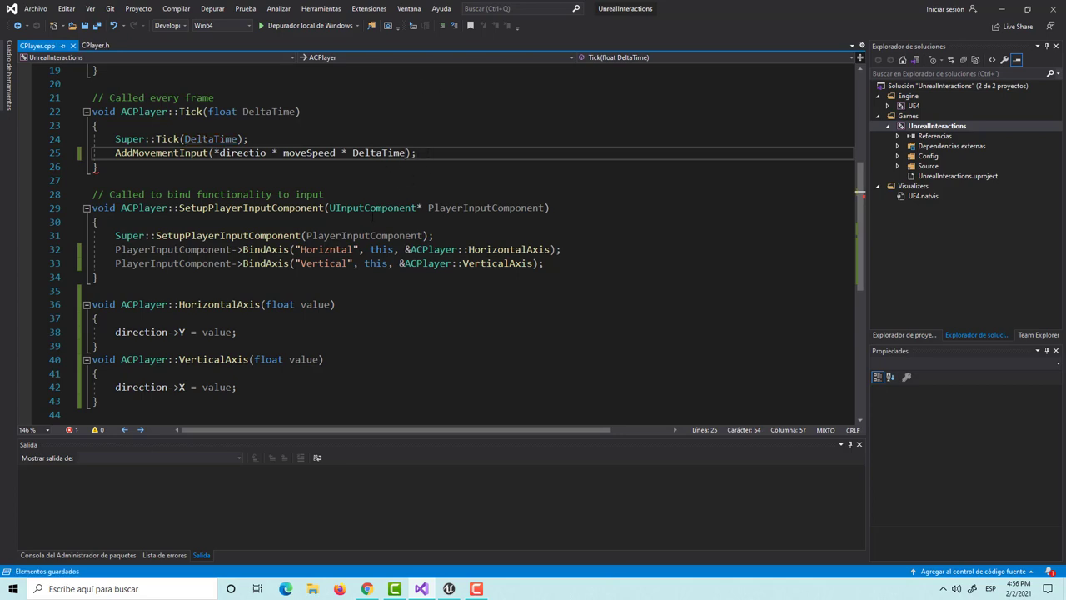
- Fix the typo so line 25 reads AddMovementInput(*direction * moveSpeed * DeltaTime); and save
scroll(456, 250, "down", 4)
scroll(456, 249, "up", 4)
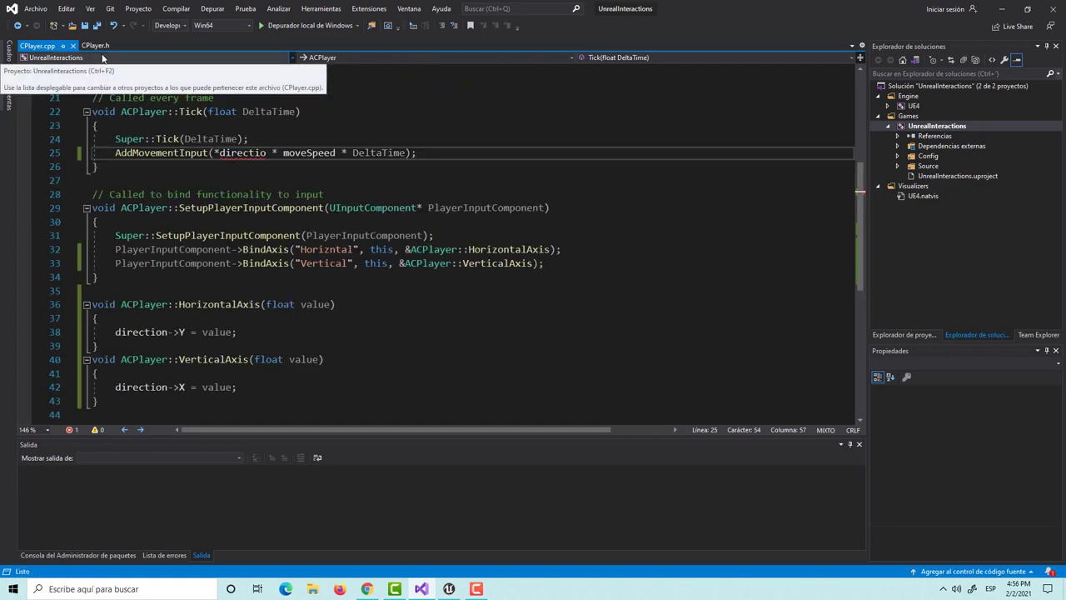
left_click(266, 153)
type("n")
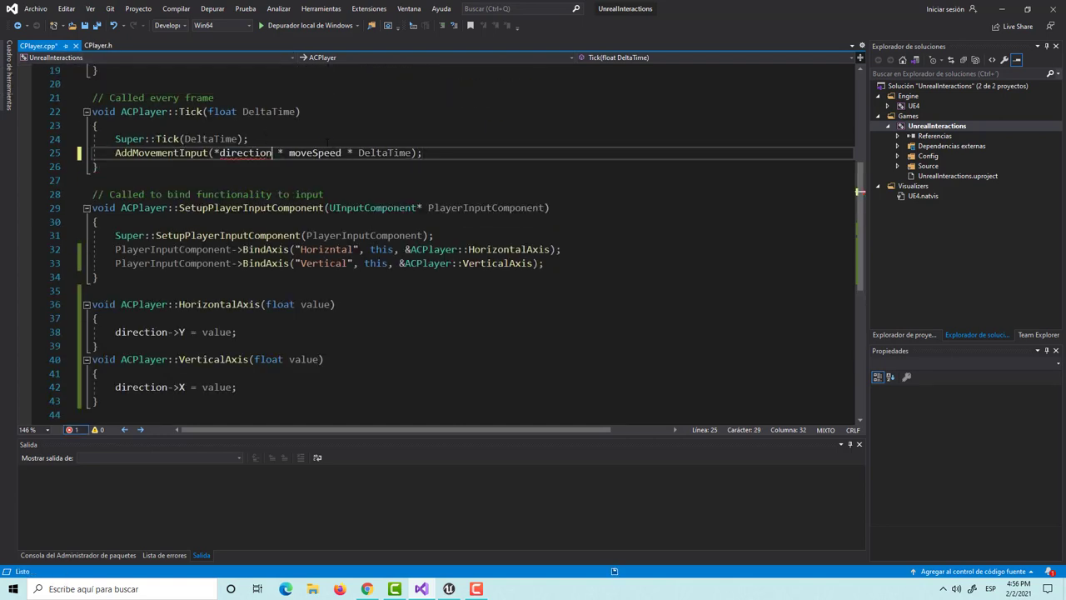
key("ctrl+s")
left_click(333, 179)
scroll(333, 179, "down", 4)
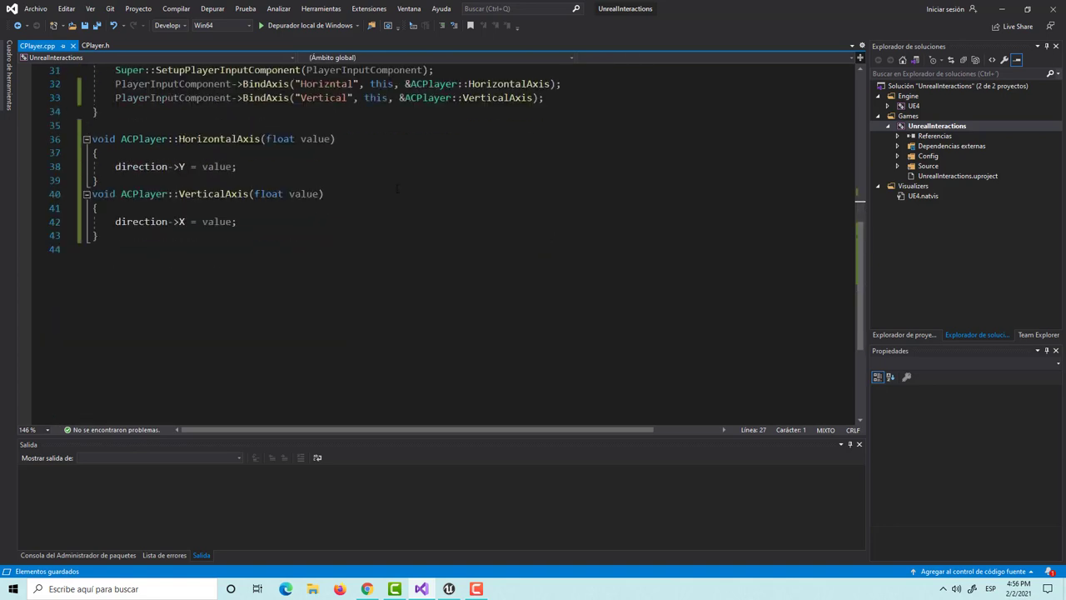
scroll(333, 179, "up", 5)
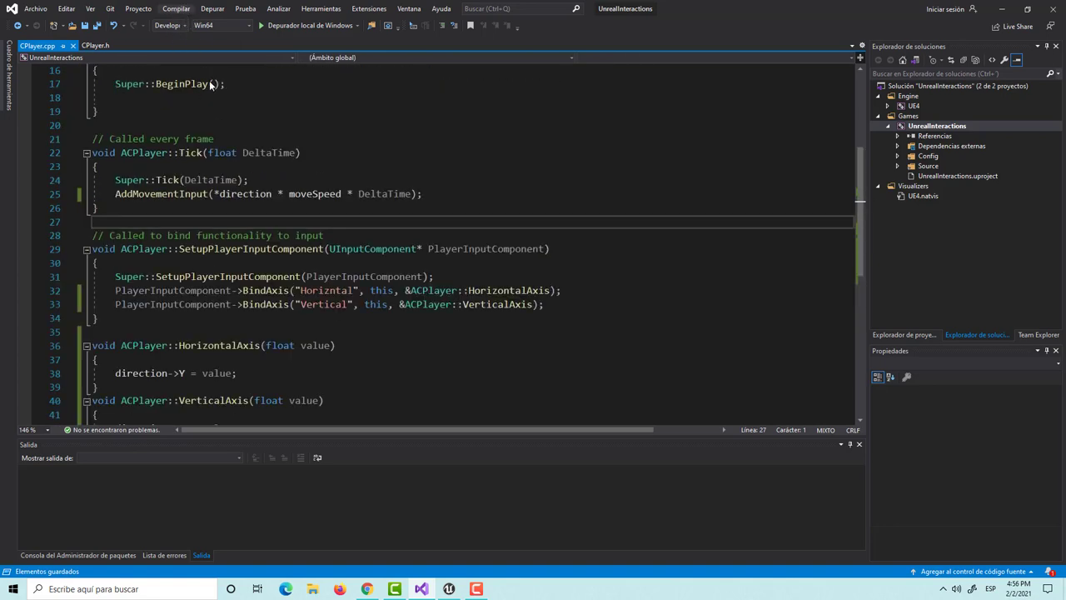
- Recompile in Unreal Editor and open the compiler log showing the unknown 'EditAnywehere' specifier error
left_click(449, 589)
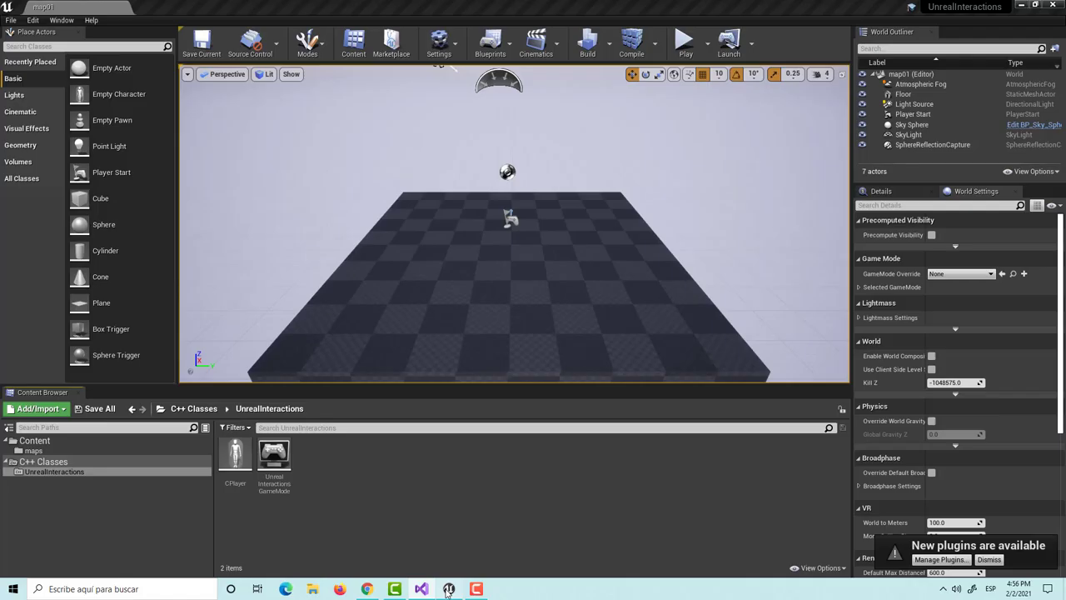
left_click(631, 50)
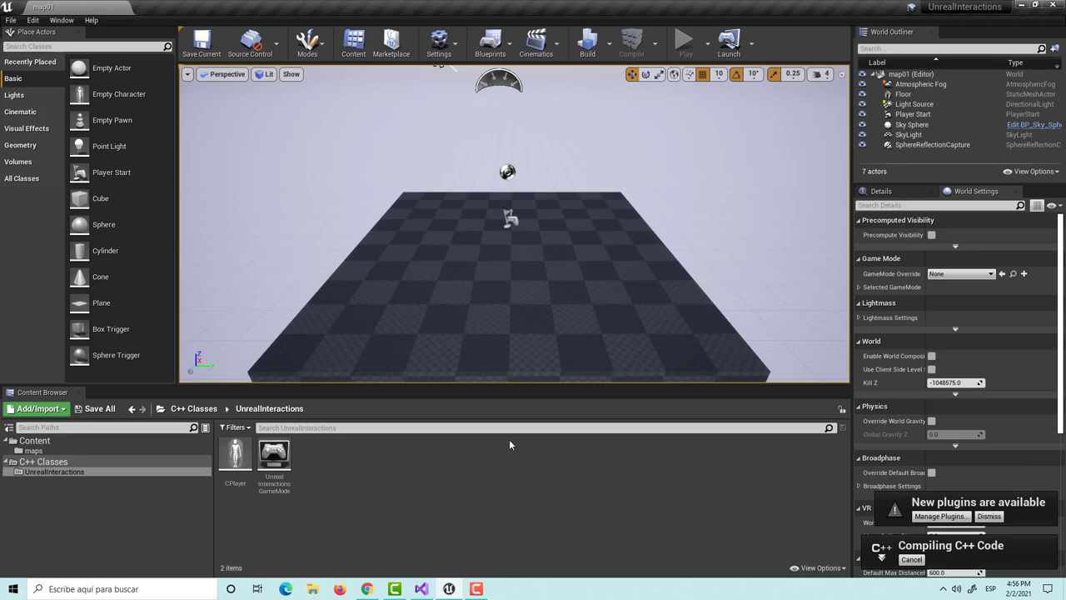
left_click(989, 516)
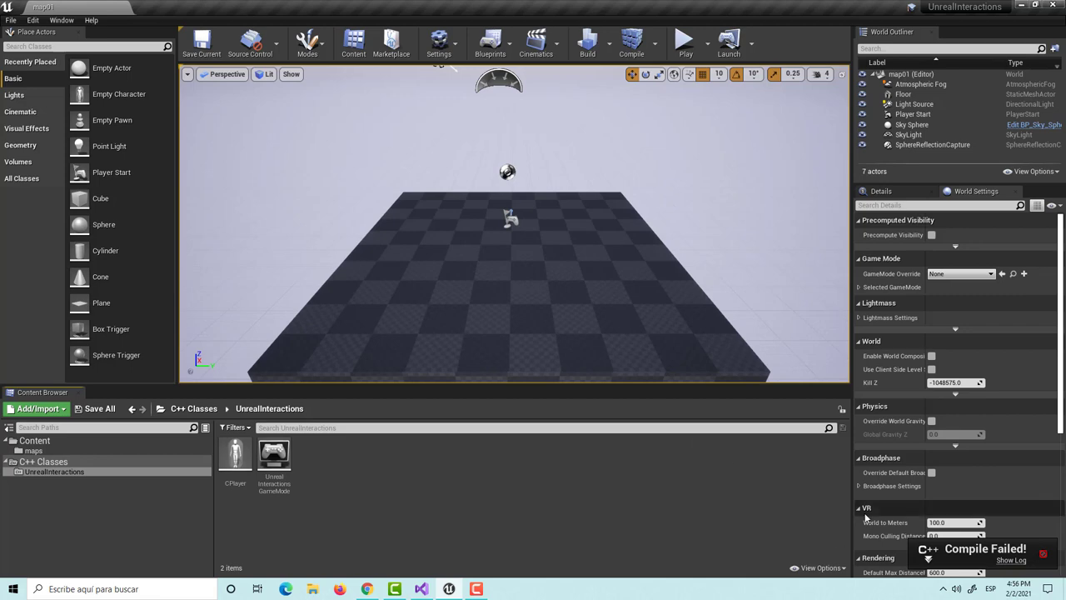
left_click(1008, 561)
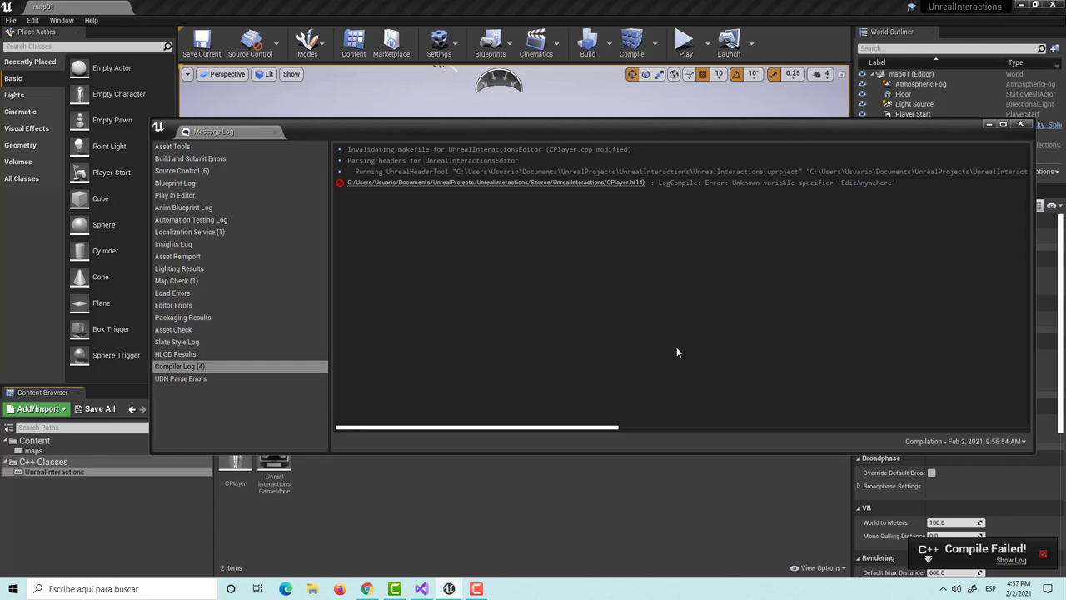
- Correct EditAnywehere to EditAnywhere on line 14 of CPlayer.h and save
left_click(422, 589)
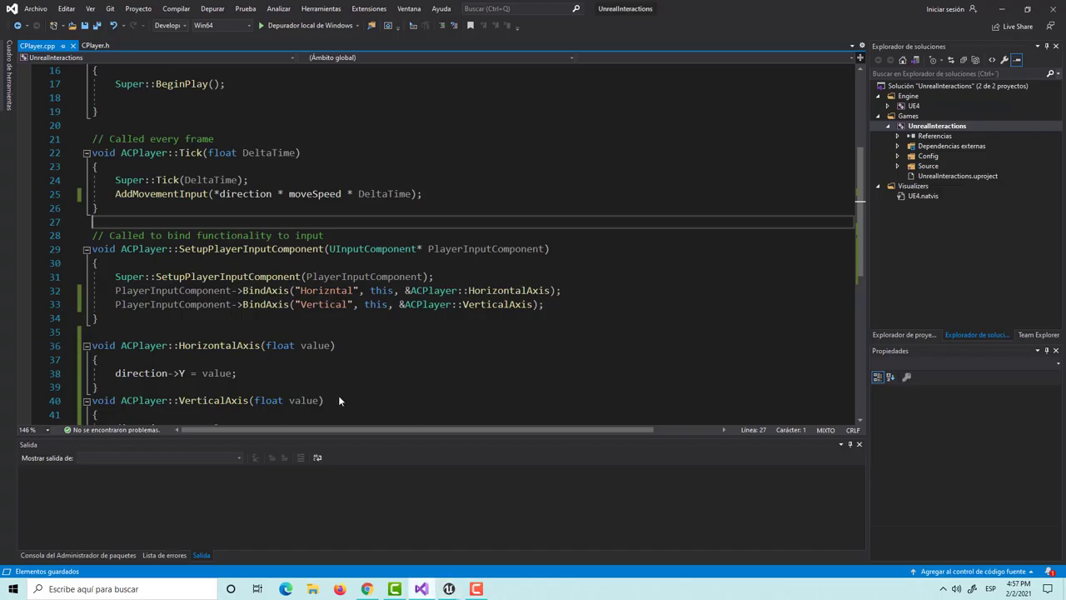
left_click(93, 44)
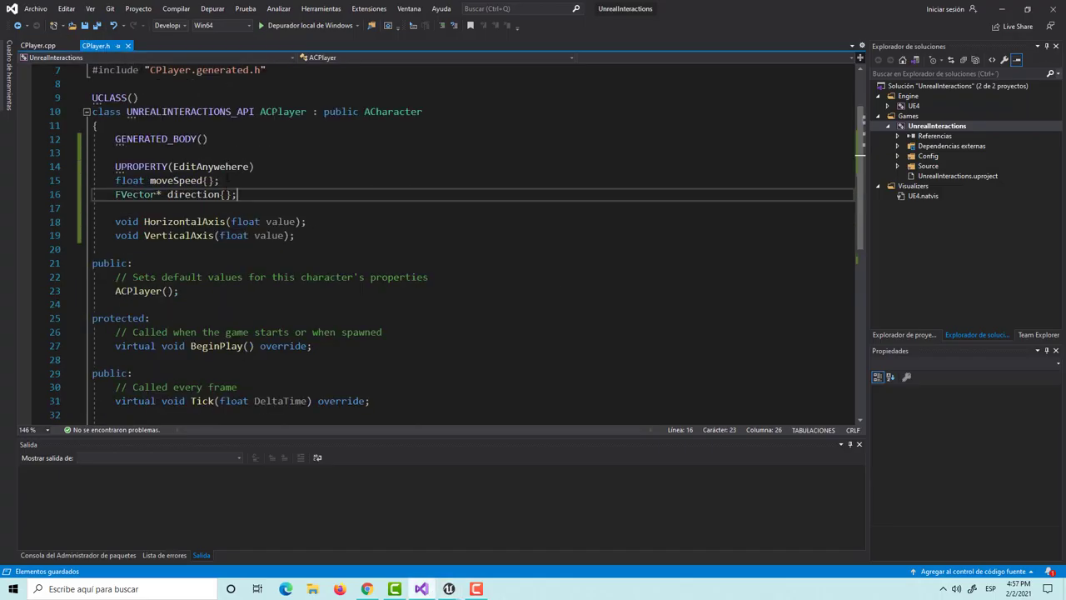
left_click(218, 166)
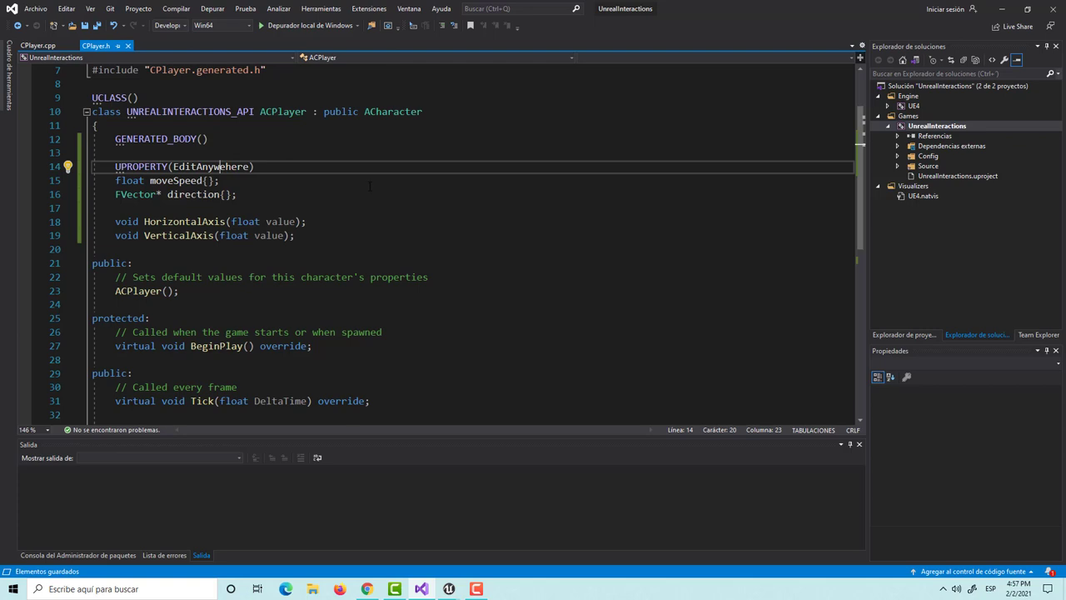
key("BackSpace")
key("ctrl+s")
- Recompile the C++ code again in Unreal Editor
mouse_move(450, 588)
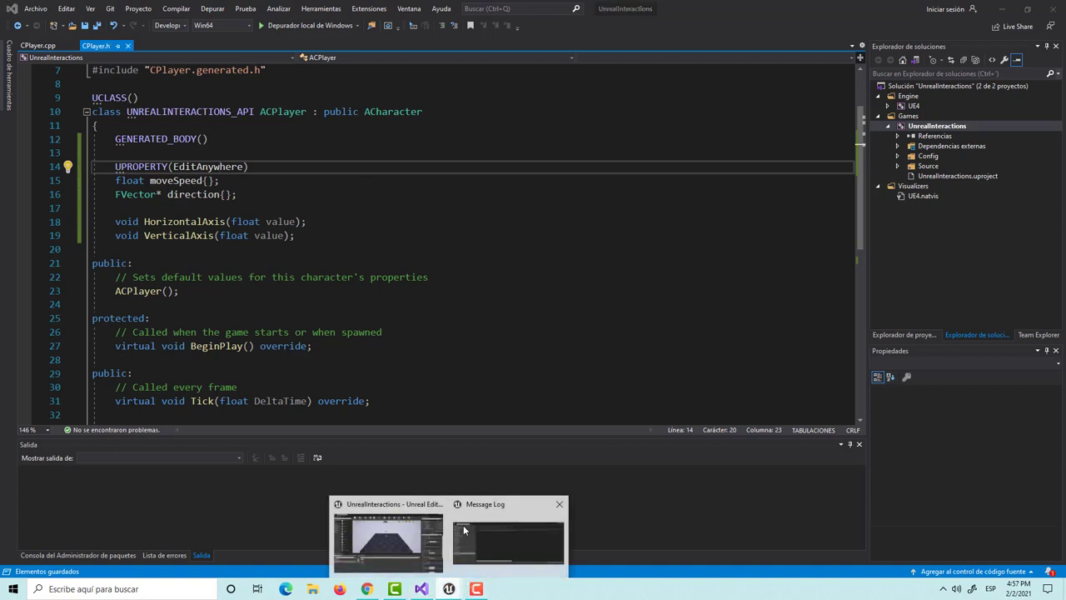
left_click(508, 541)
left_click(806, 74)
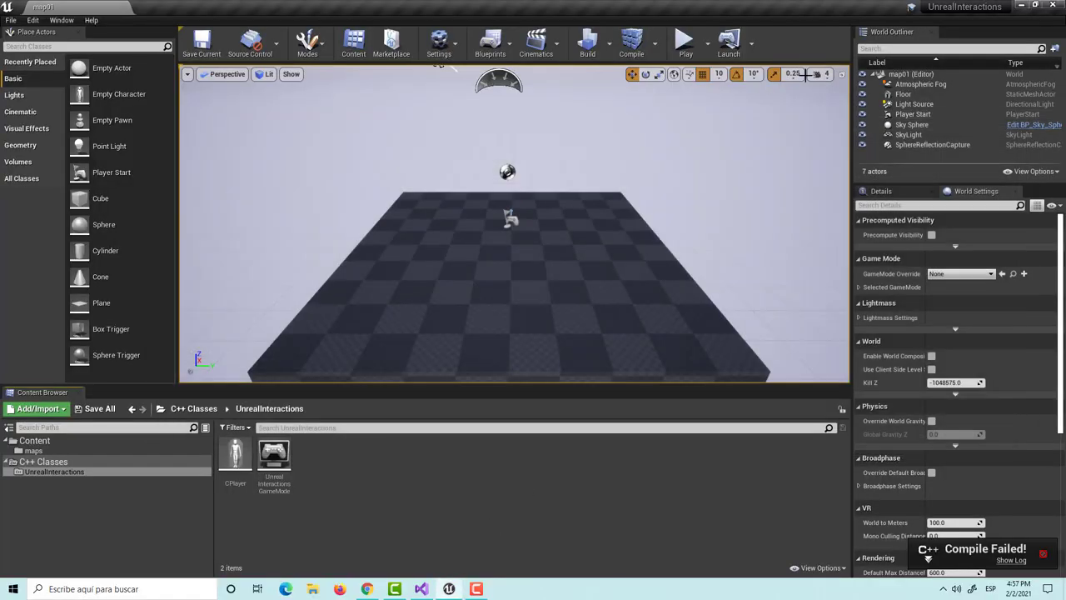
left_click(630, 50)
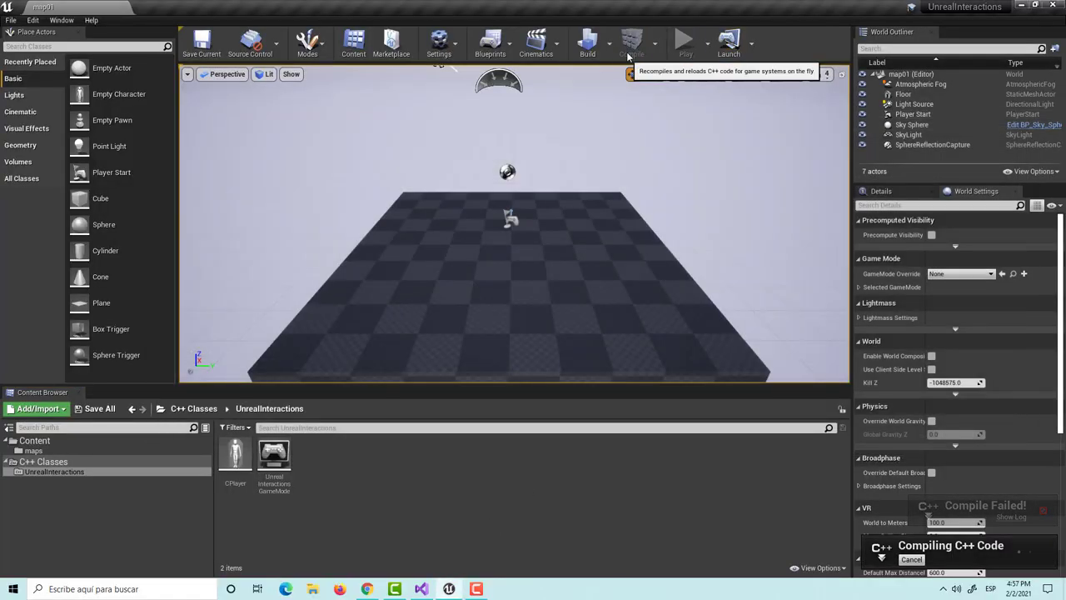
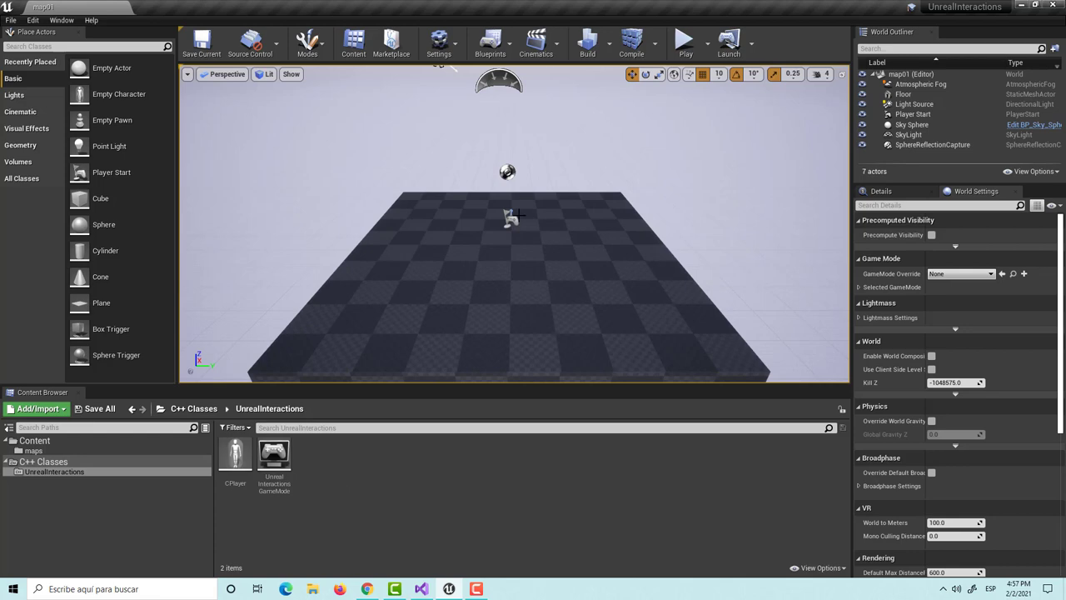
- Create a Blueprint class from the CPlayer C++ class and name it BP_CPlayer
right_click(236, 453)
left_click(309, 267)
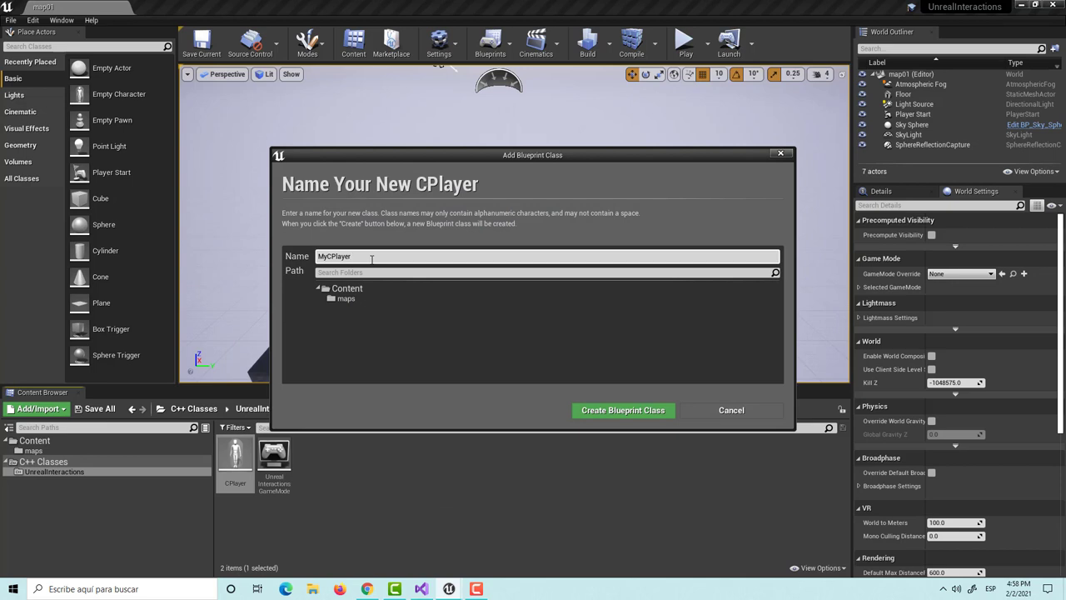
key("BackSpace")
key("BackSpace")
type("BN")
type("P")
key("BackSpace")
key("BackSpace")
key("BackSpace")
type("BP_")
left_click(599, 410)
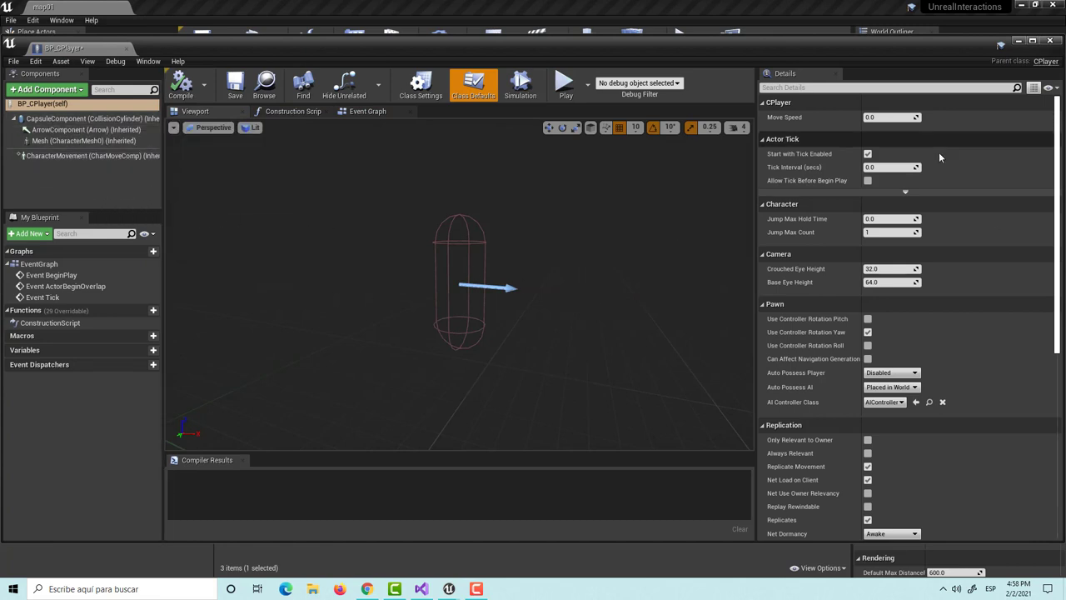
left_click(217, 586)
type("r")
key("BackSpace")
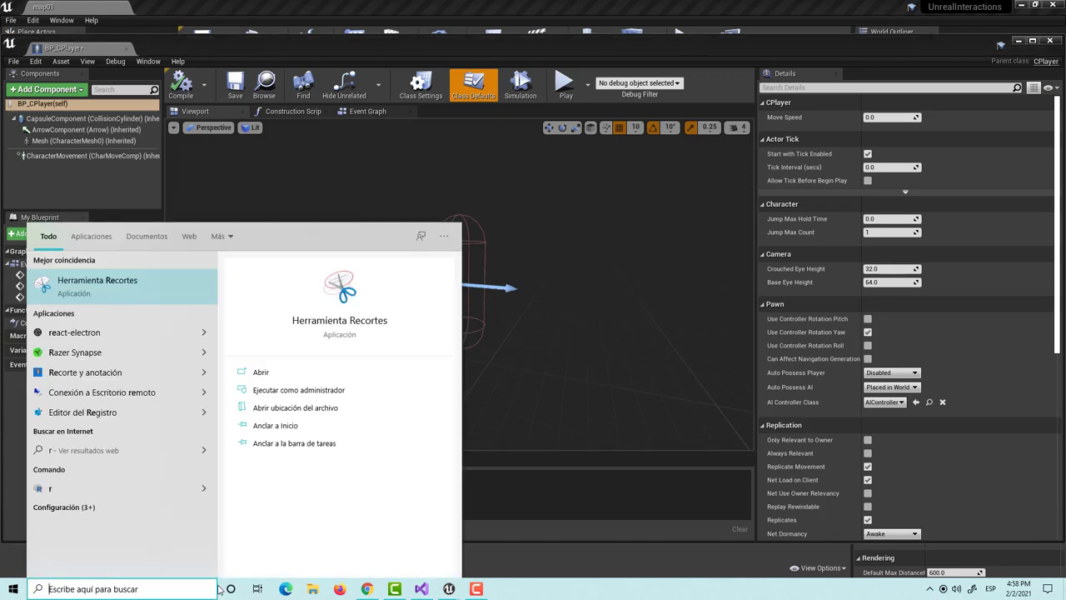
type("epic")
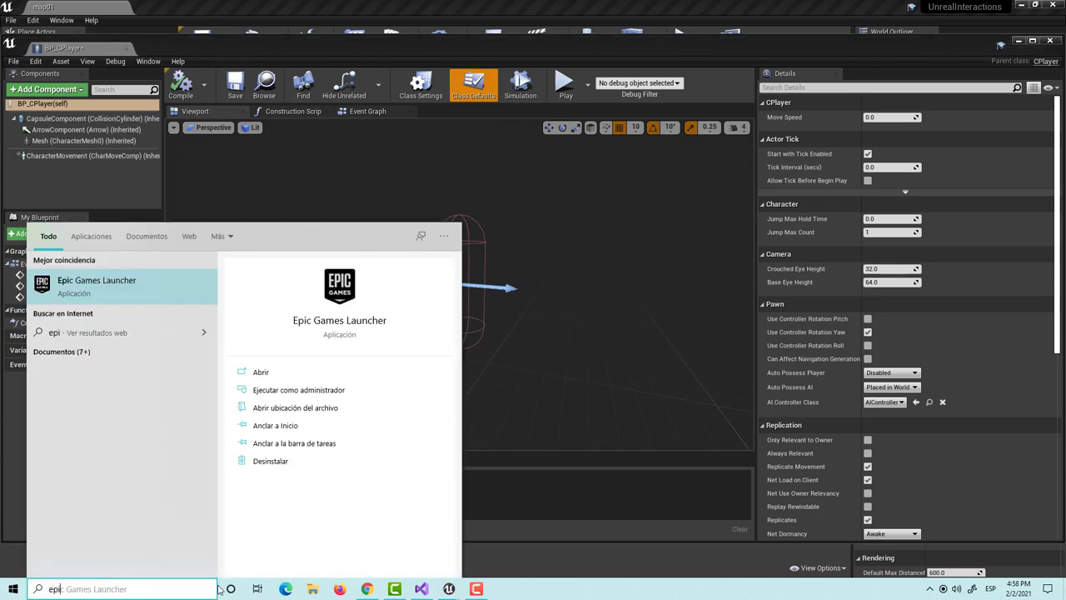
key("Return")
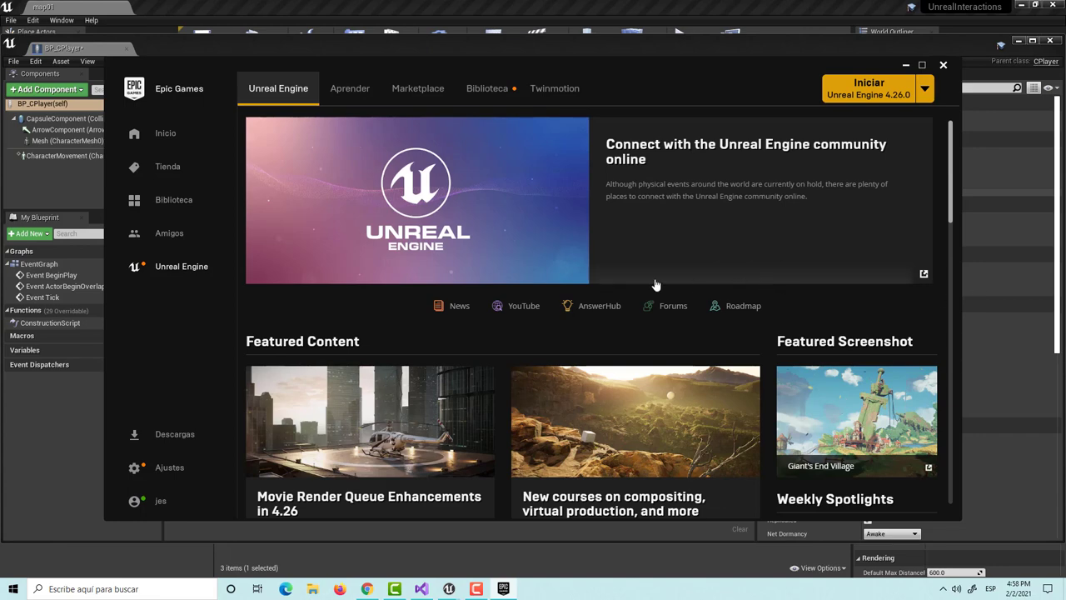
left_click(943, 64)
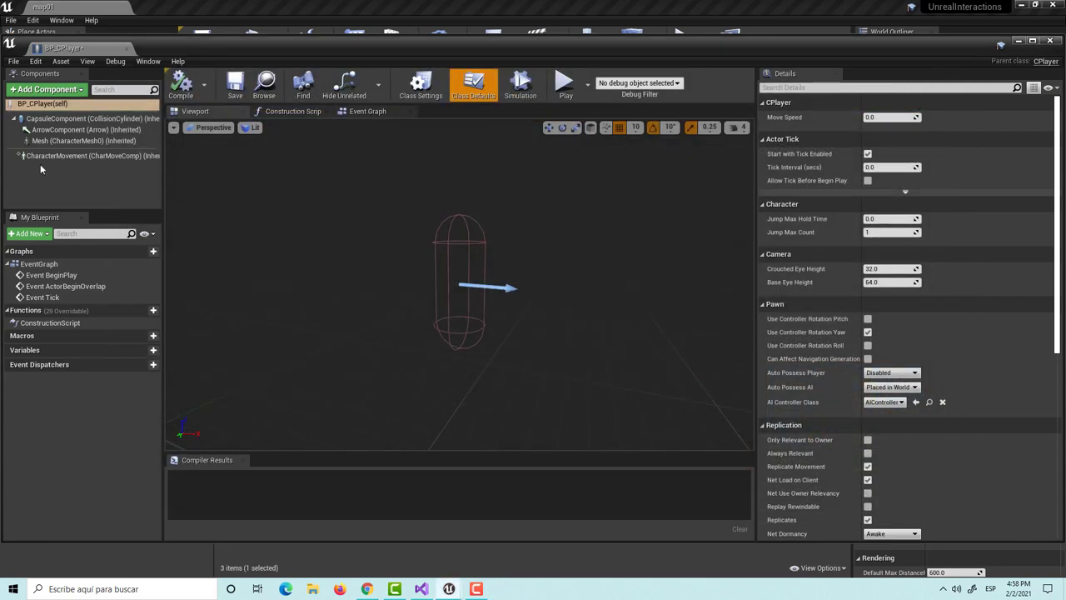
- Add a Cube component to BP_CPlayer, keeping its default name
left_click(47, 89)
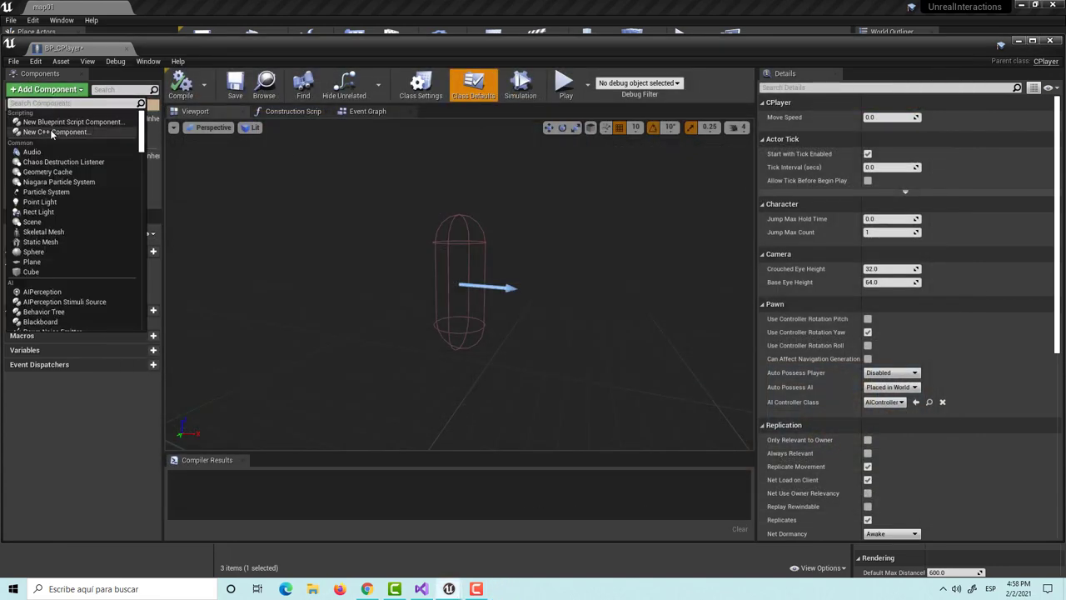
left_click(31, 272)
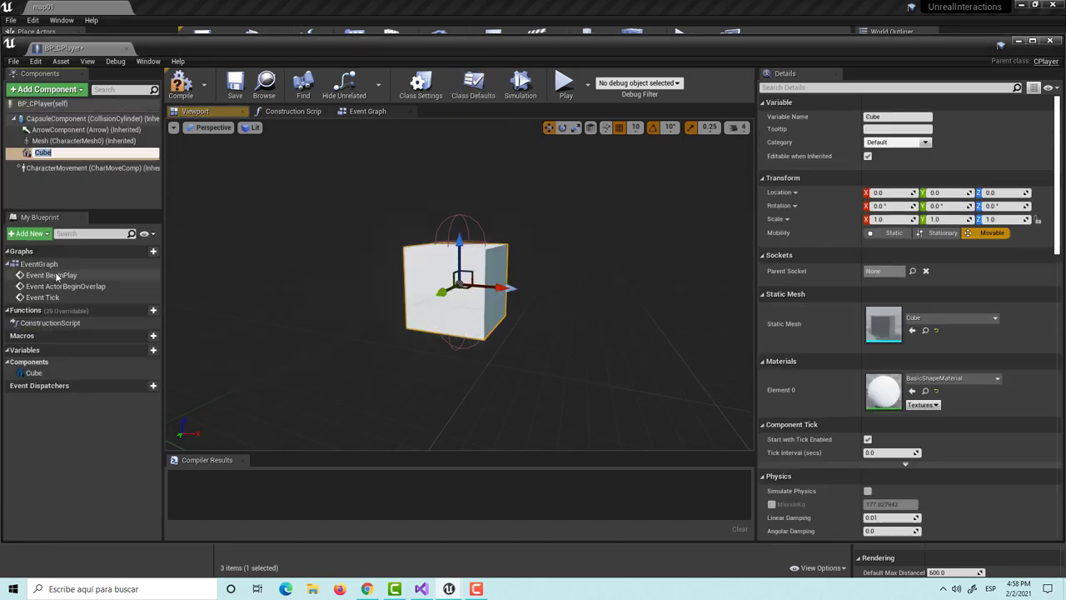
key("Return")
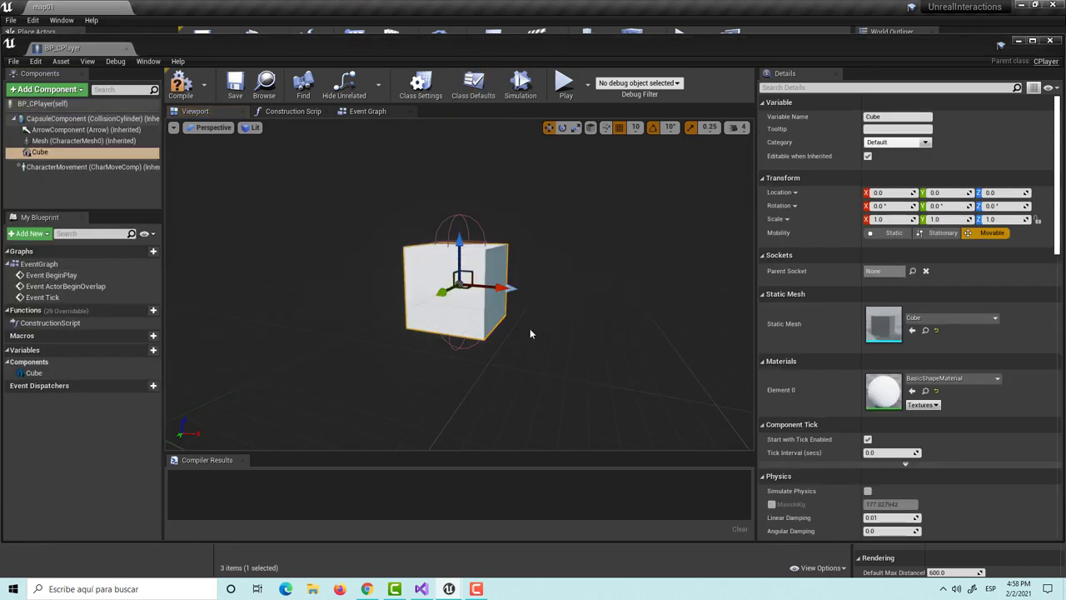
scroll(513, 365, "up", 5)
scroll(509, 375, "down", 4)
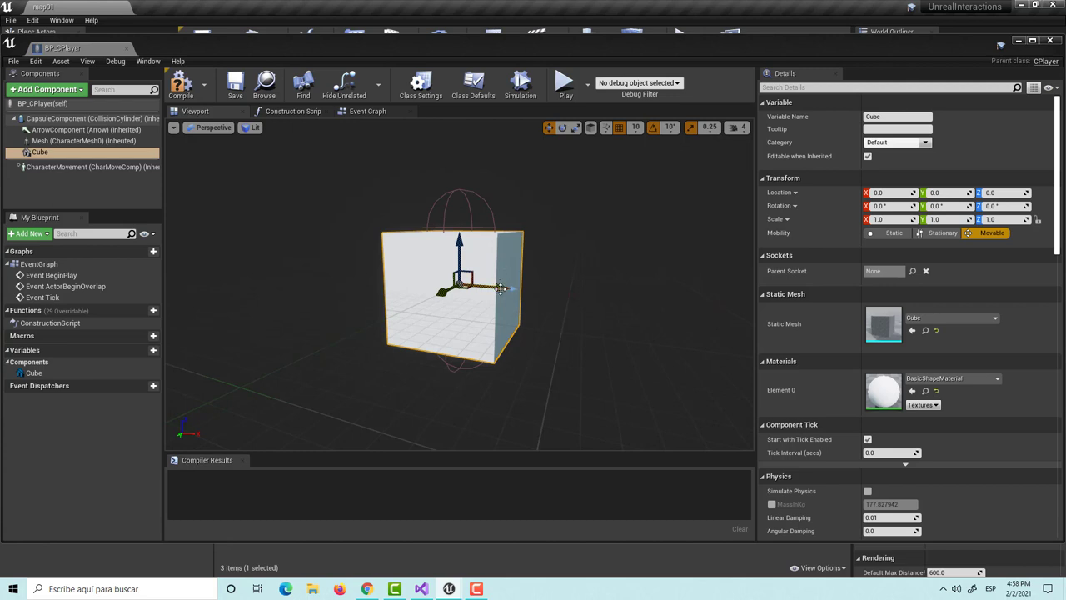
- Rotate the cube to -90° yaw around the Z axis
left_click_drag(501, 288, 518, 289)
key("ctrl+z")
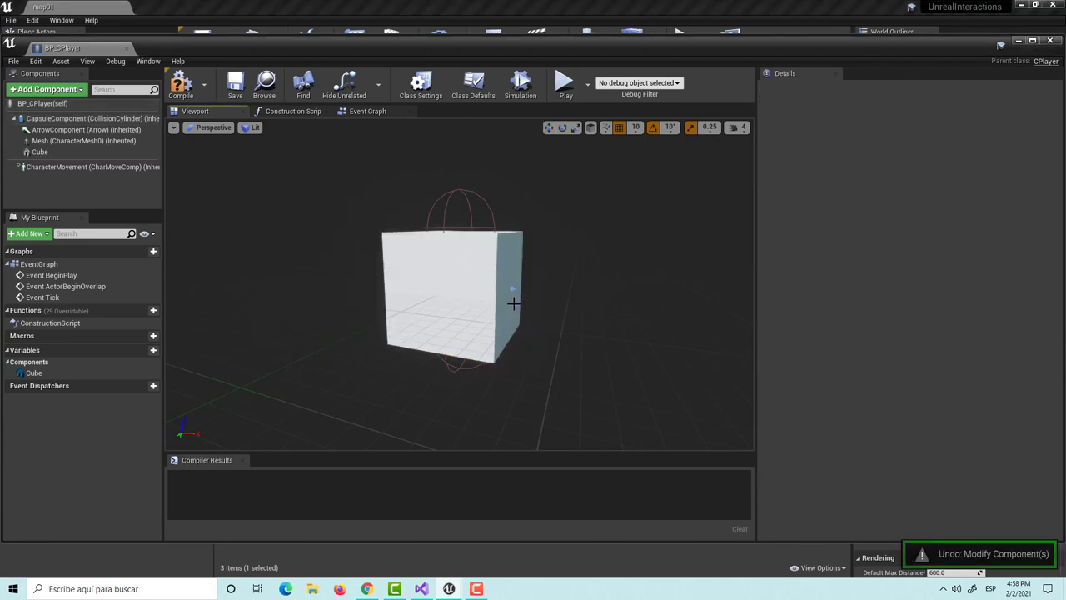
left_click(474, 312)
key("e")
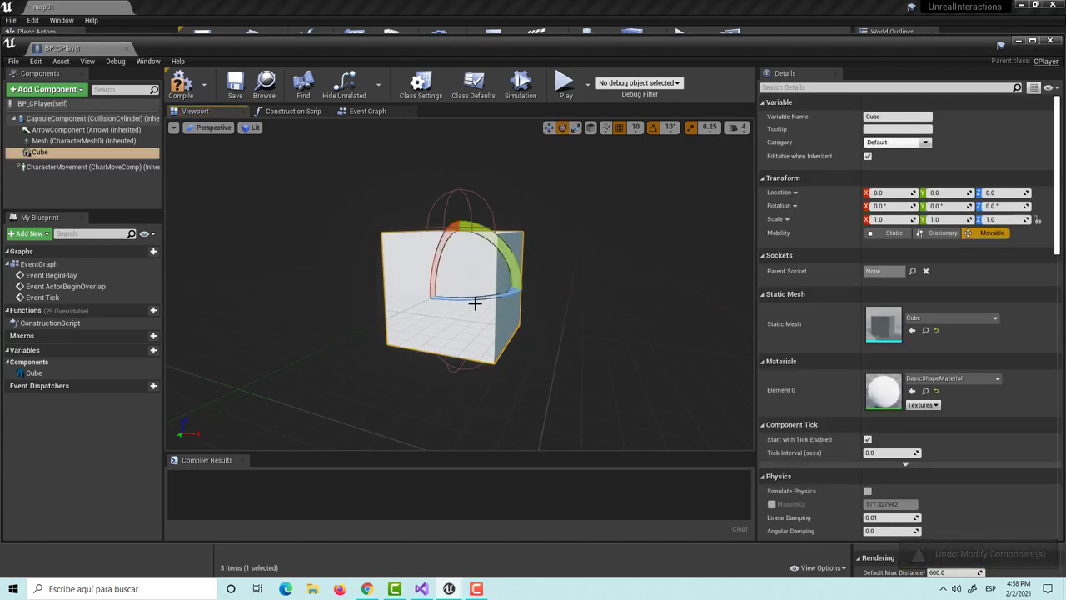
mouse_move(471, 300)
left_mouse_down()
mouse_move(521, 288)
mouse_move(496, 314)
left_mouse_up()
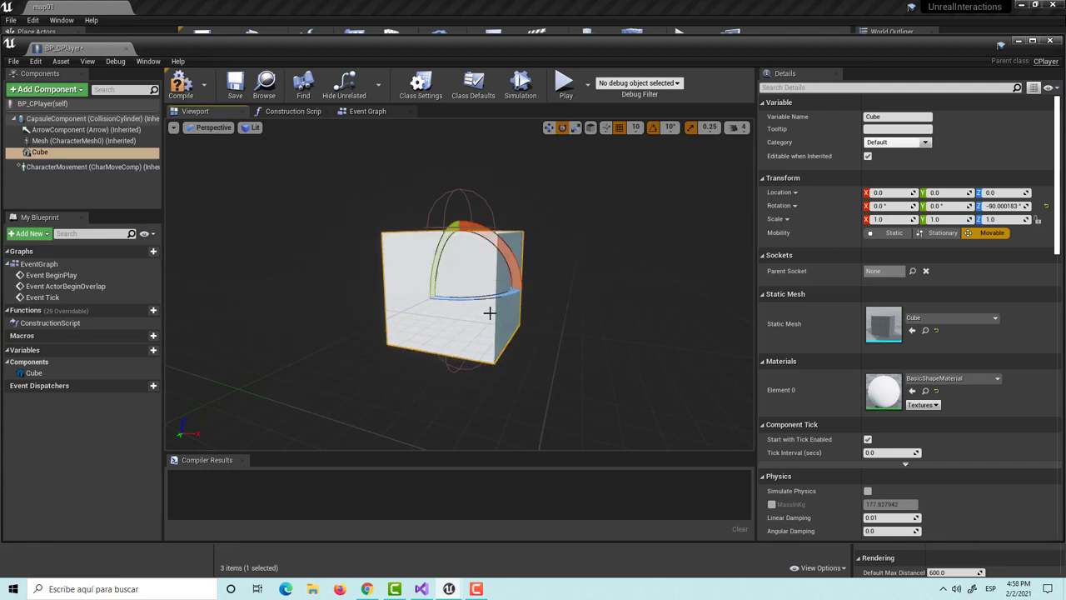
key("w")
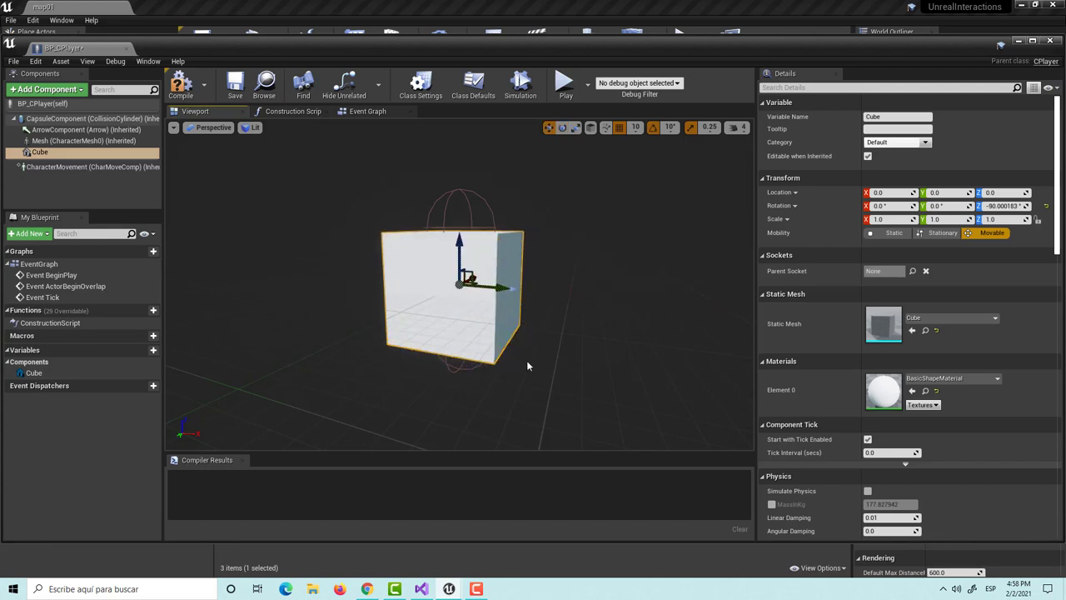
- Lower the cube to Z -30 and save the blueprint
key("ctrl+s")
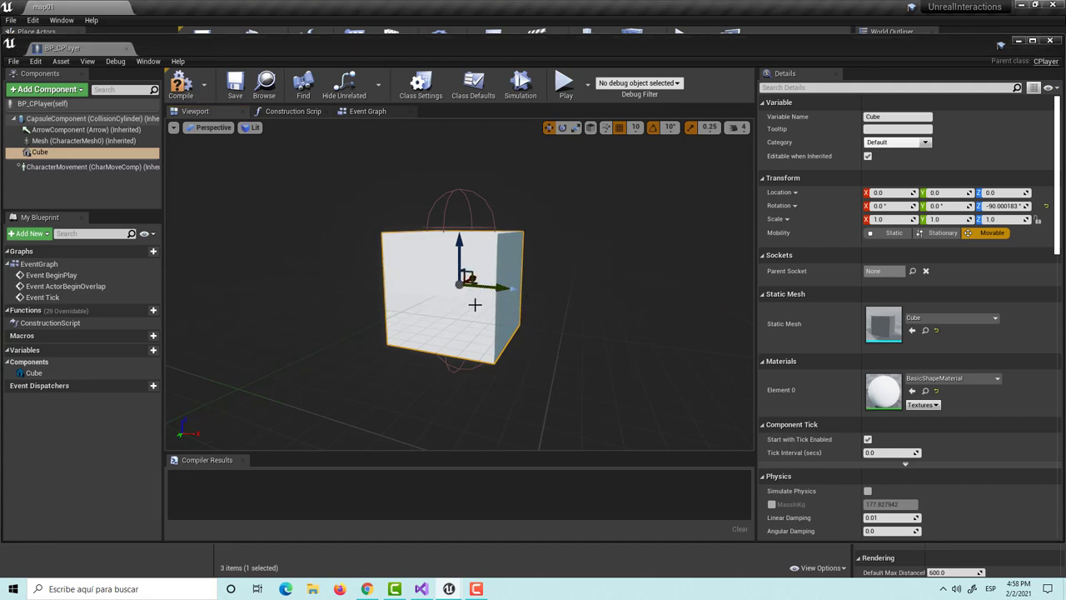
left_click_drag(462, 245, 495, 361)
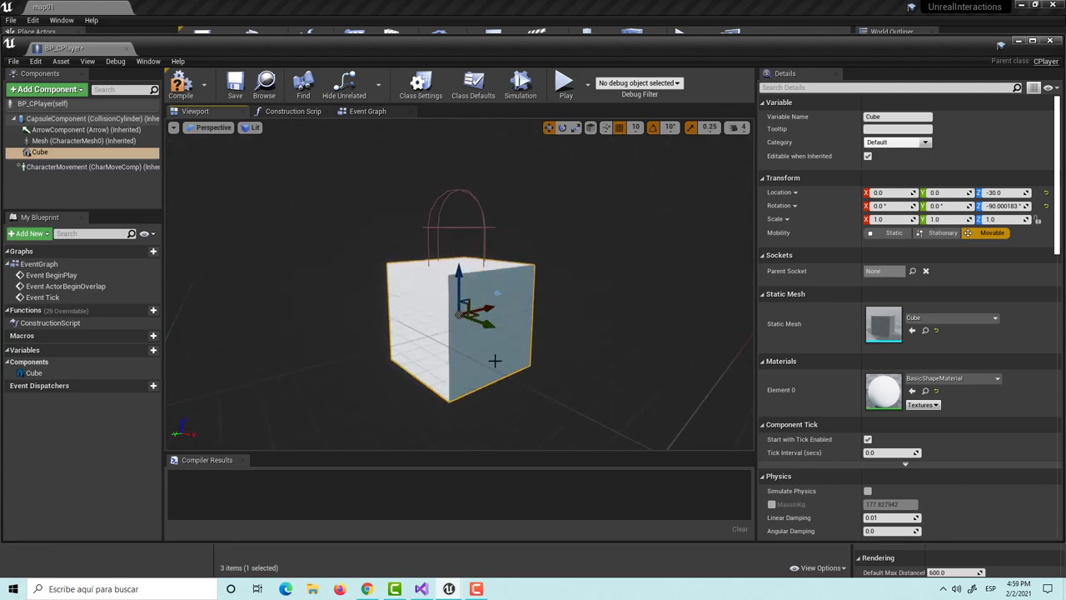
scroll(593, 337, "down", 3)
scroll(593, 339, "down", 2)
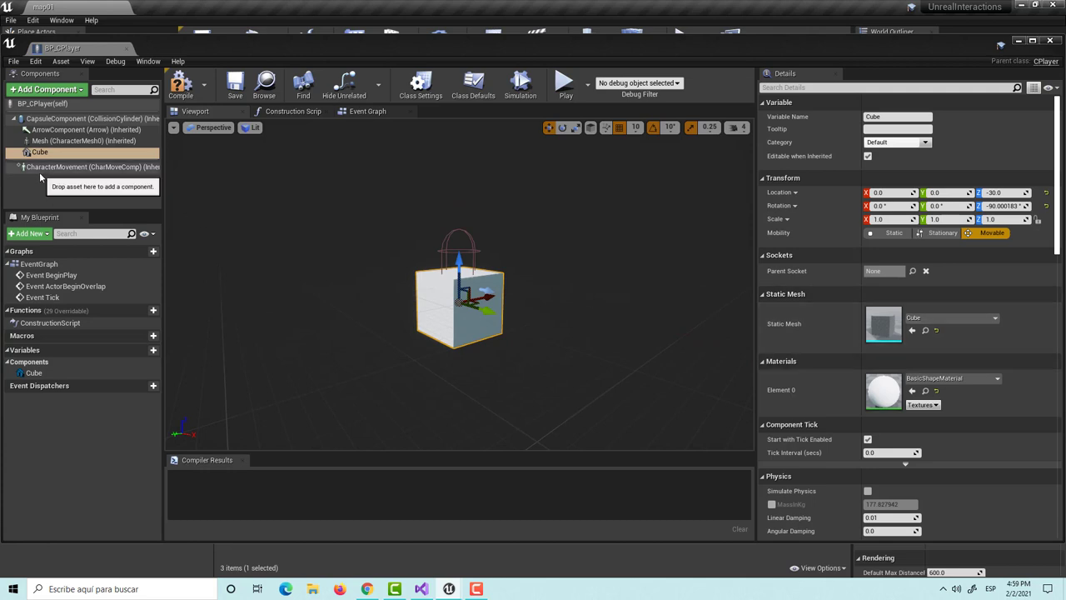
scroll(950, 333, "down", 1)
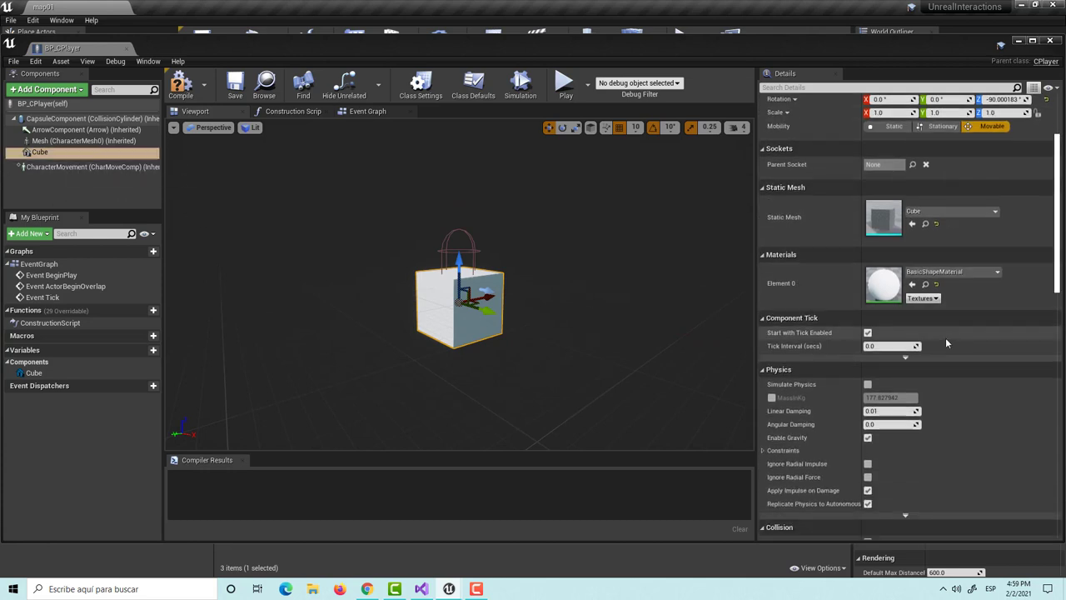
scroll(944, 340, "up", 2)
- Select the Mesh (CharacterMesh0) component and review its properties in Details
left_click(84, 121)
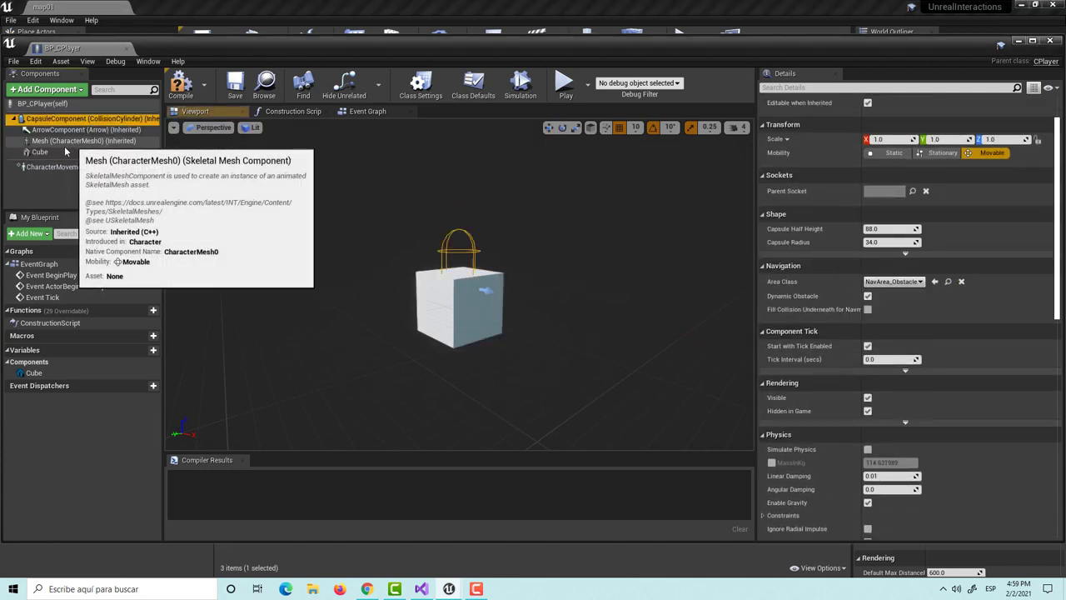
left_click(58, 141)
scroll(916, 342, "down", 2)
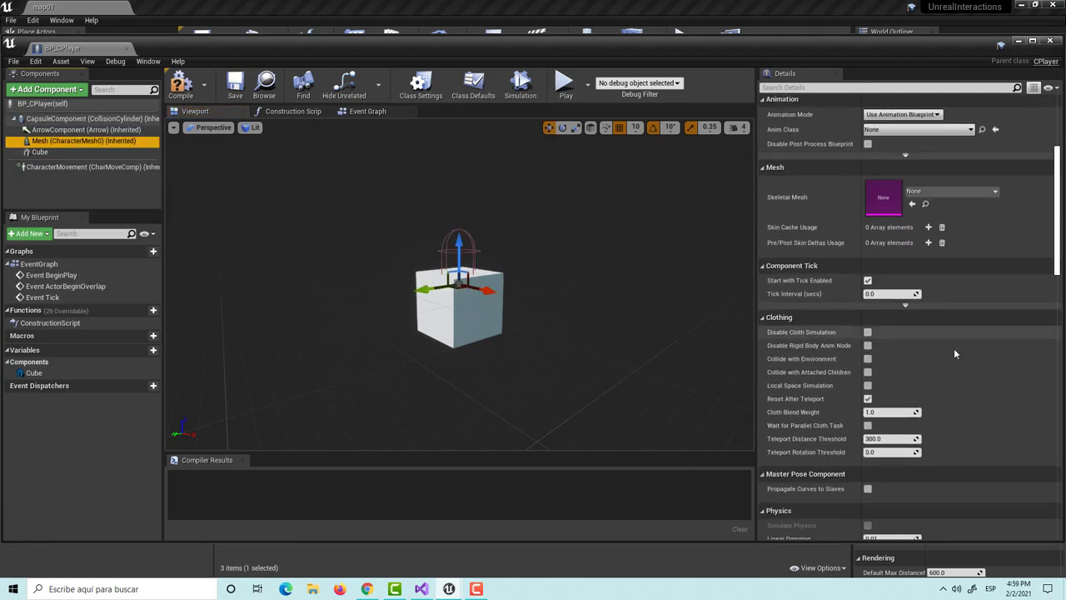
scroll(966, 367, "down", 2)
scroll(980, 395, "down", 2)
scroll(974, 398, "down", 2)
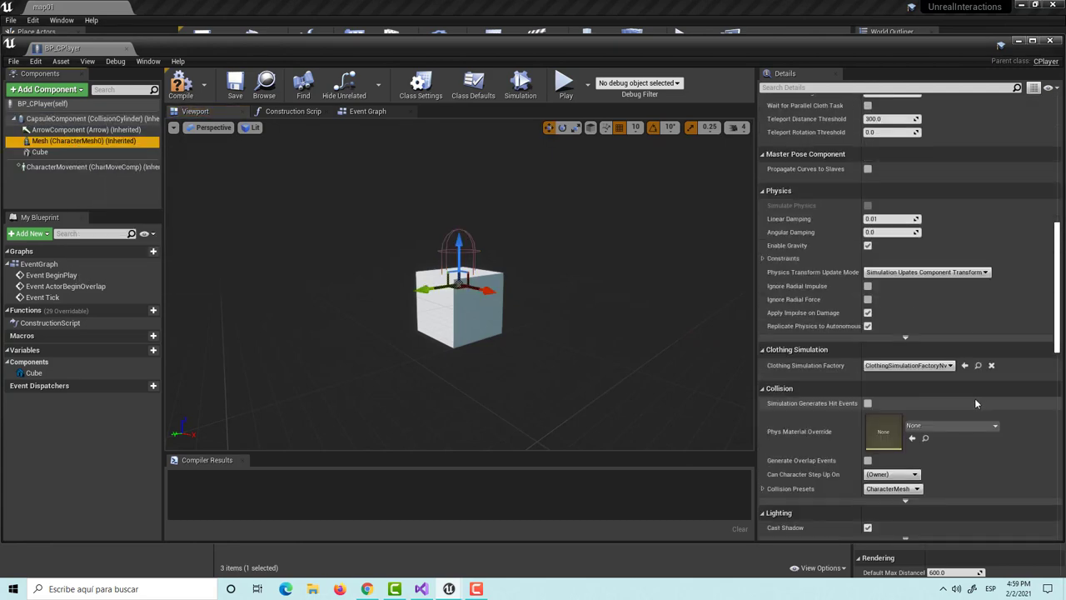
scroll(974, 390, "down", 2)
scroll(959, 399, "down", 2)
scroll(957, 401, "down", 2)
scroll(956, 398, "down", 2)
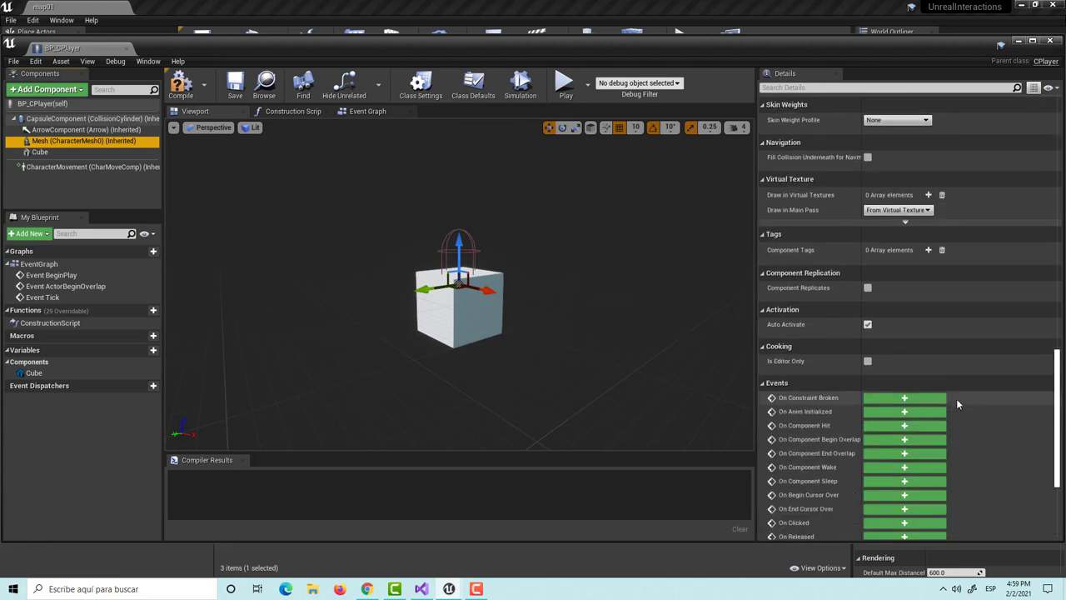
scroll(962, 400, "down", 2)
scroll(966, 400, "down", 2)
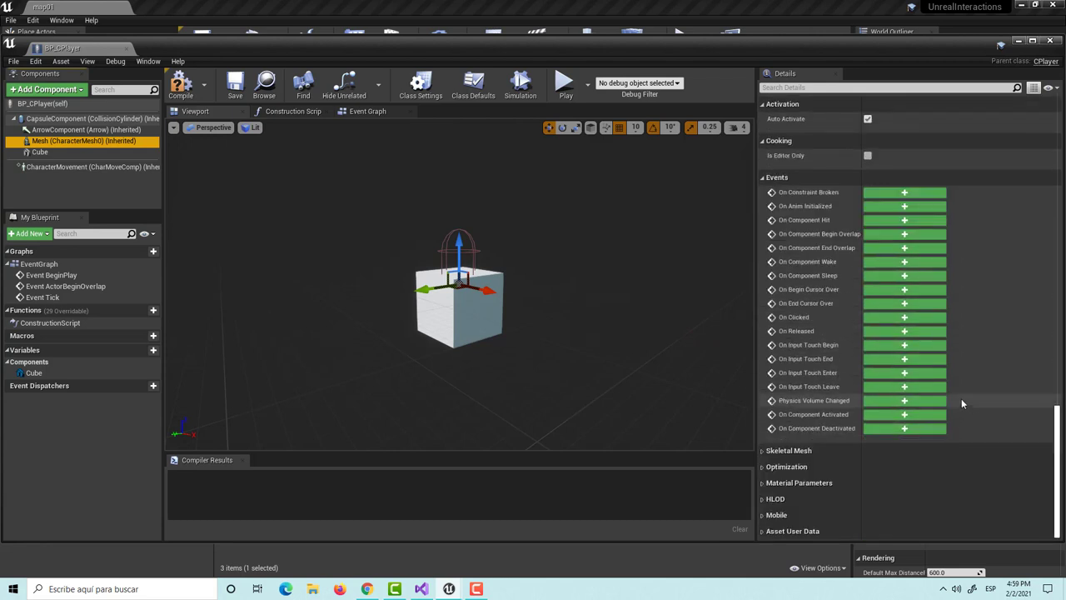
scroll(936, 349, "up", 3)
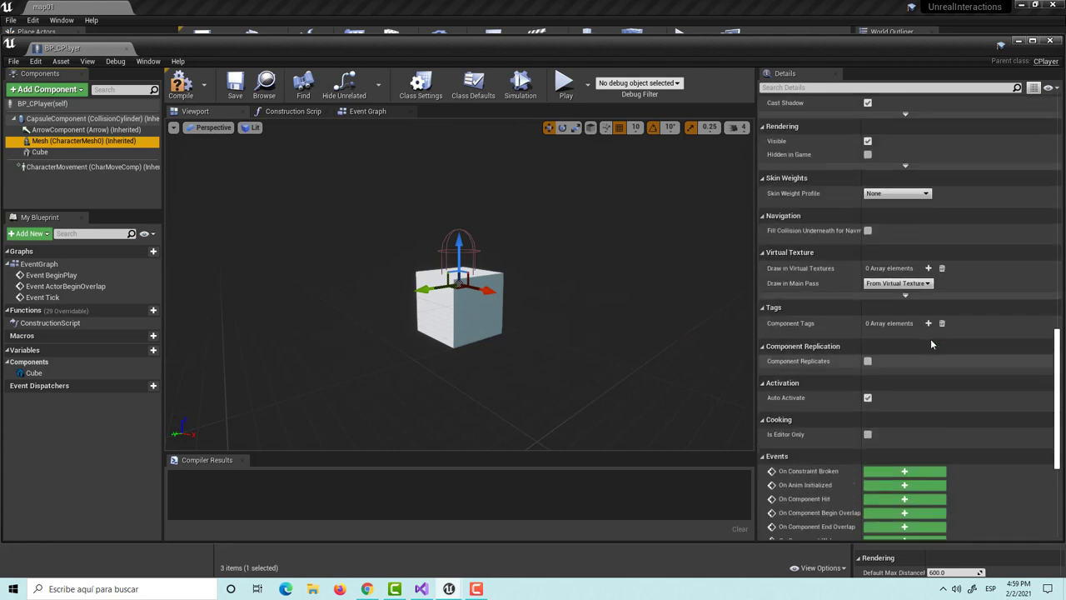
scroll(930, 345, "up", 2)
scroll(929, 341, "up", 3)
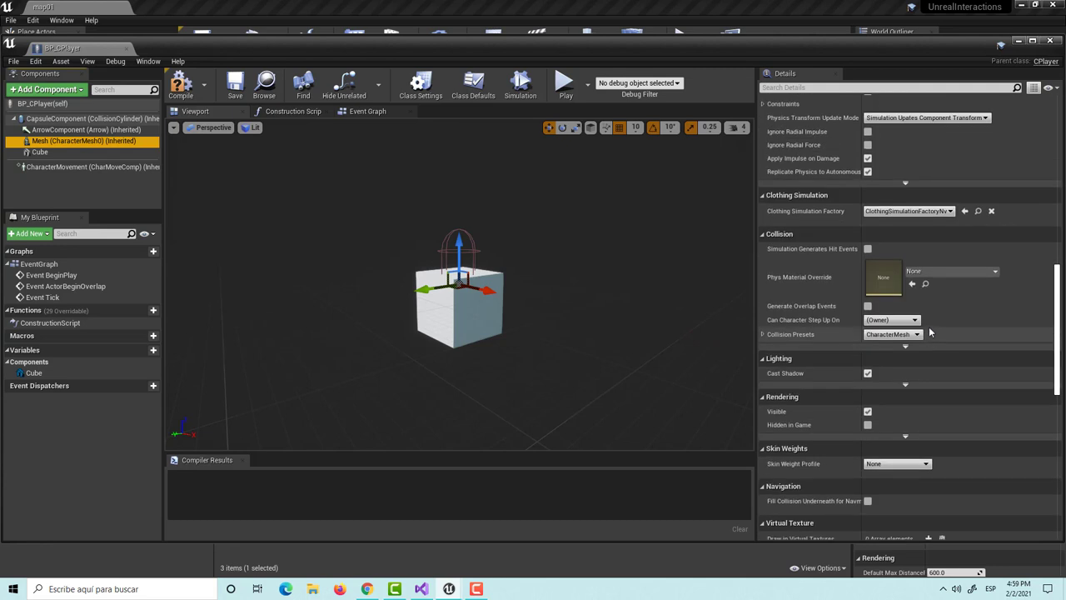
left_click(75, 148)
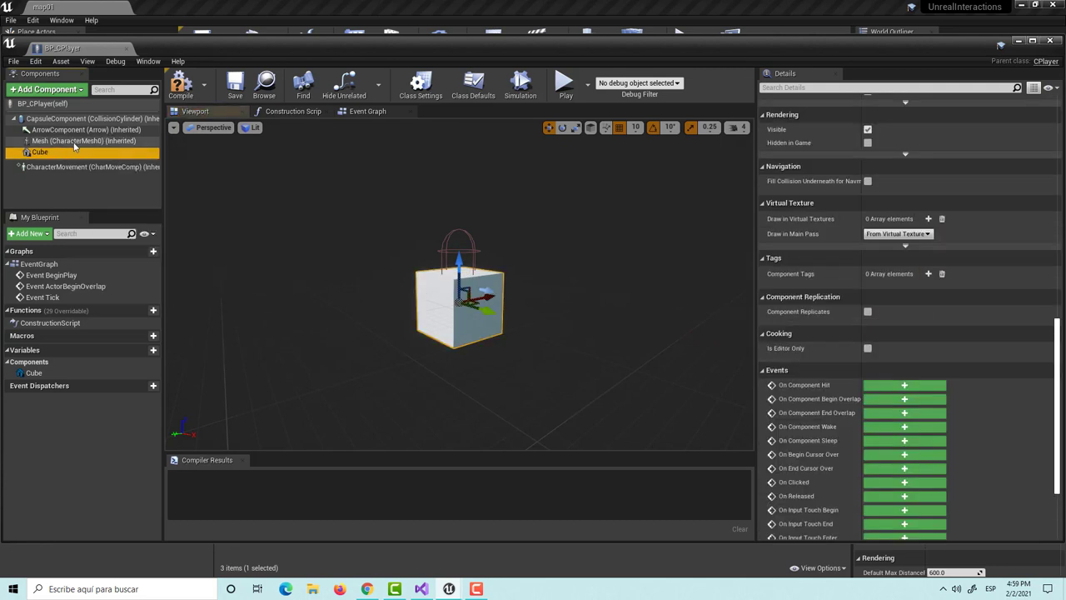
left_click(74, 142)
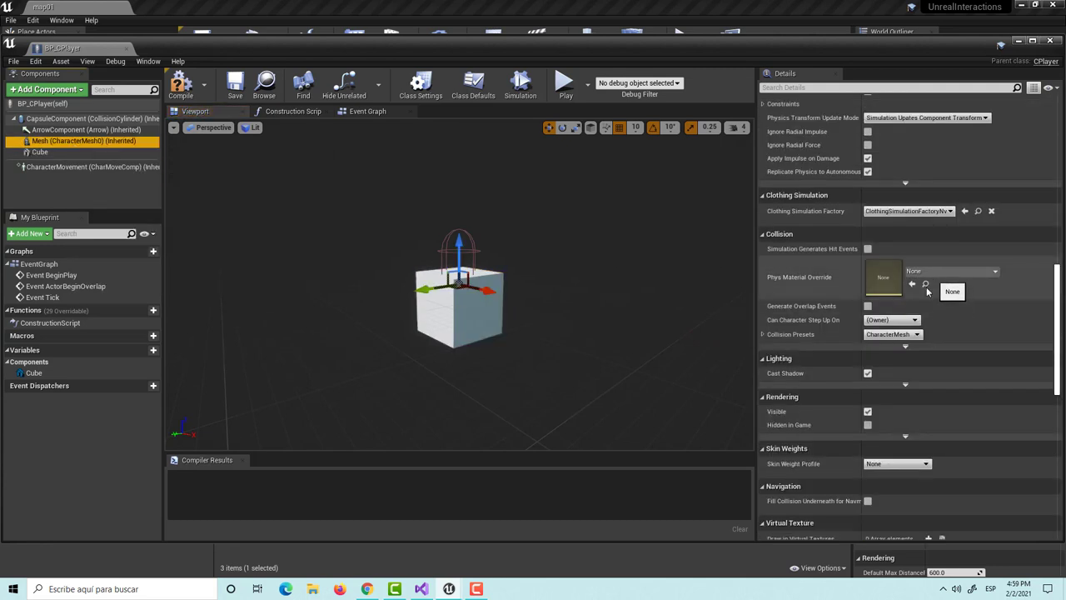
- Set the mesh's collision preset to Player and expand the preset details
left_click(908, 329)
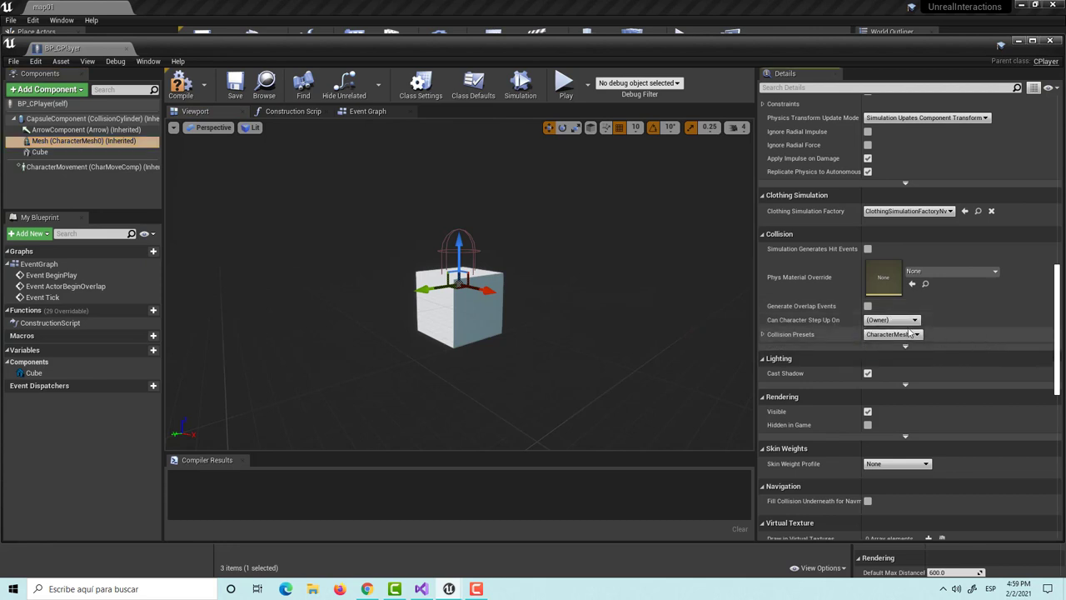
left_click(910, 332)
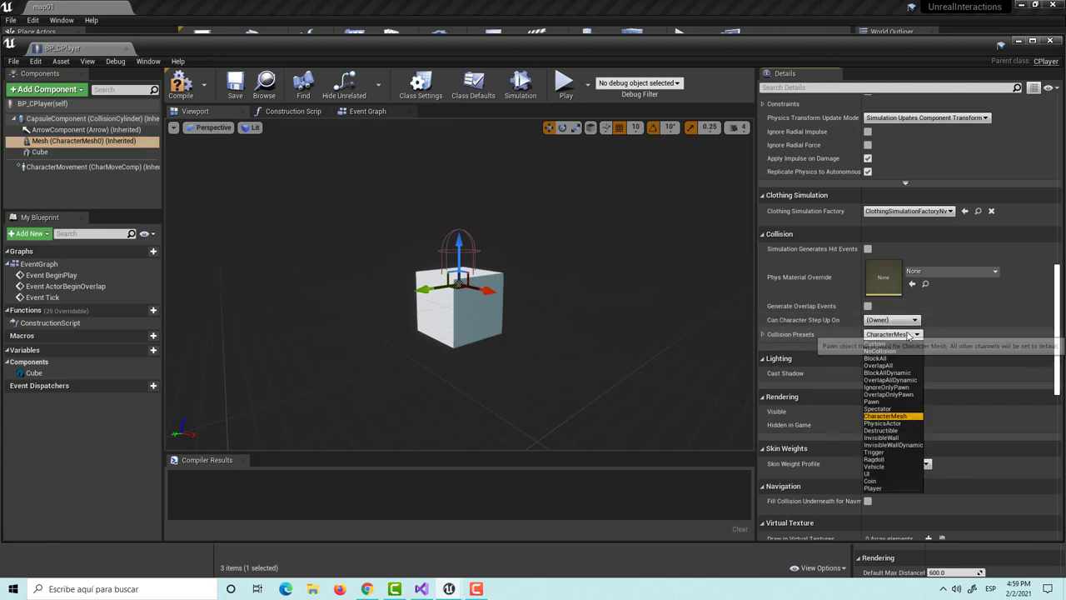
left_click(888, 489)
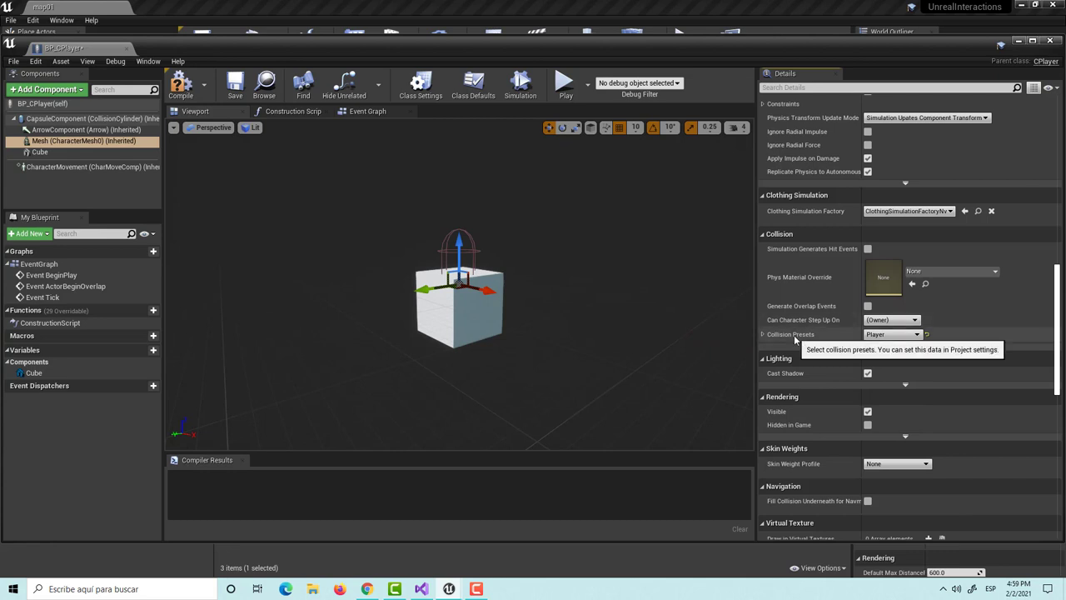
left_click(763, 335)
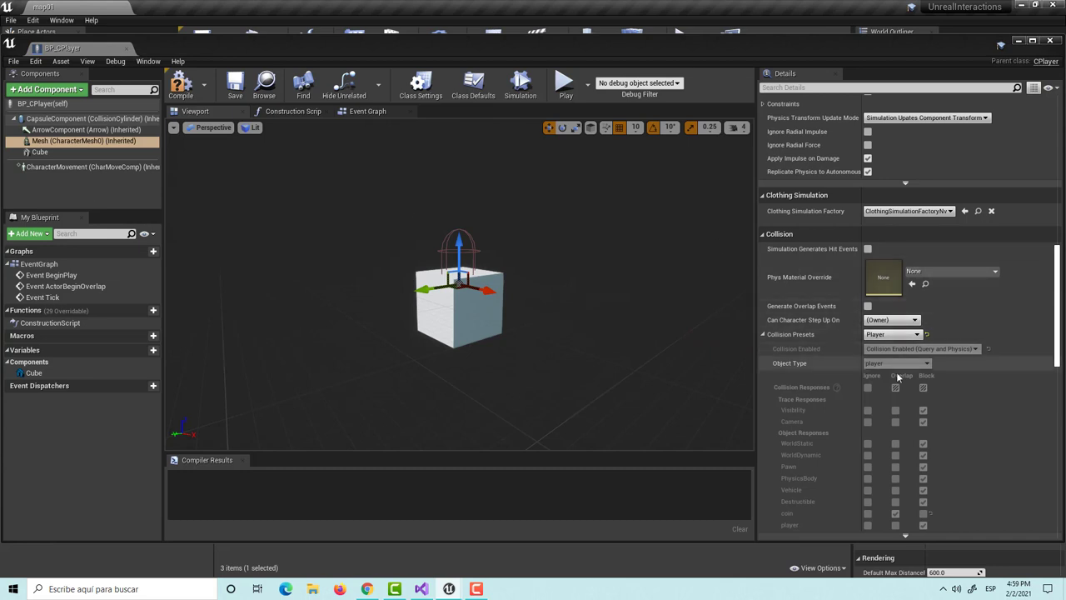
scroll(980, 398, "down", 2)
scroll(963, 401, "up", 3)
scroll(916, 275, "up", 3)
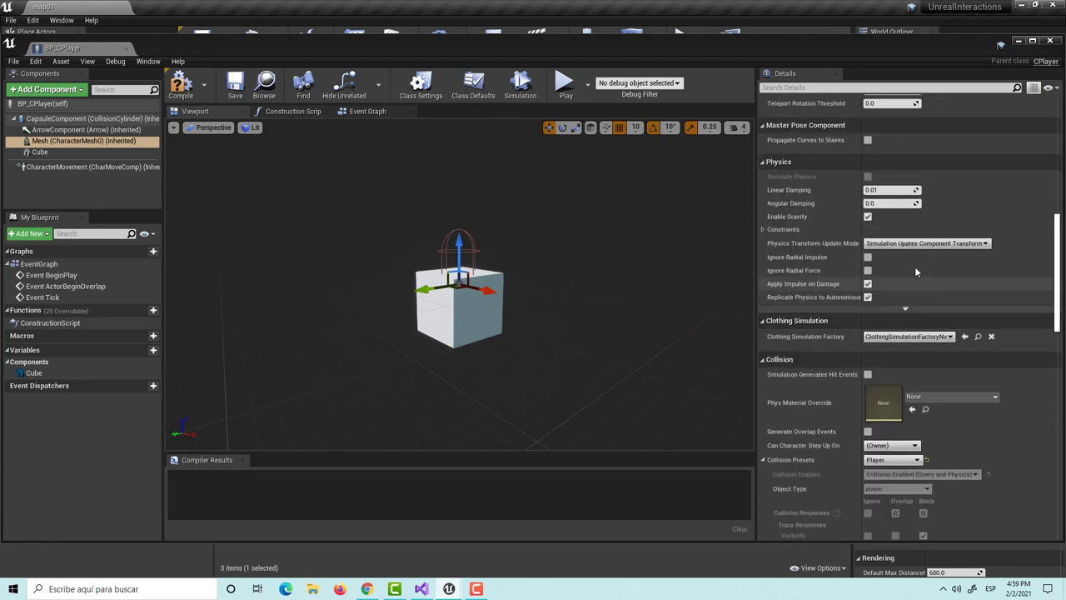
- Set BP_CPlayer's class default Move Speed to 100.0
left_click(38, 103)
scroll(896, 231, "up", 5)
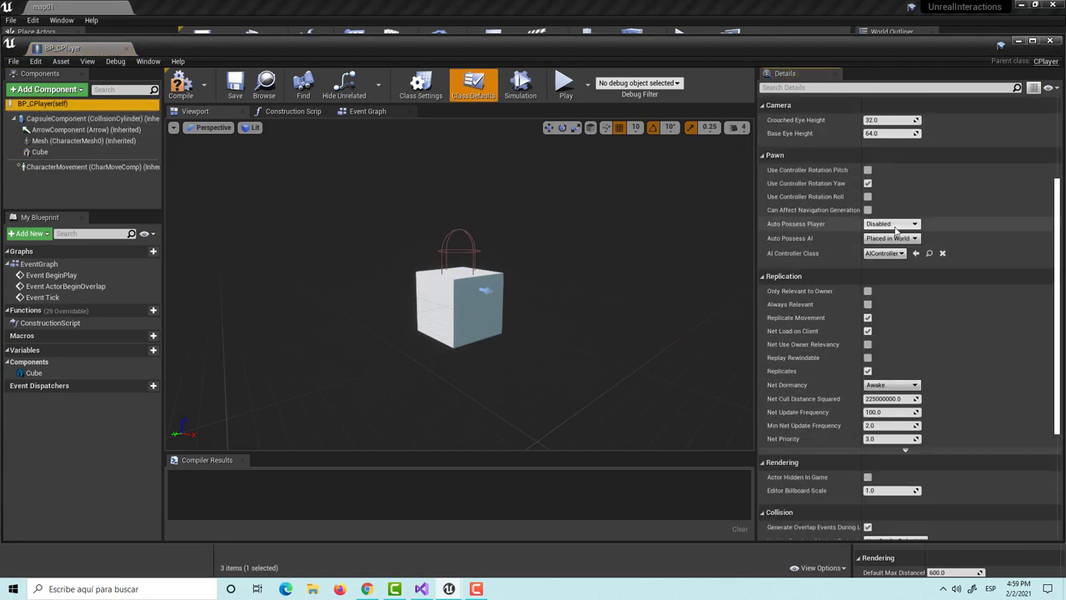
scroll(896, 231, "up", 3)
scroll(894, 213, "up", 2)
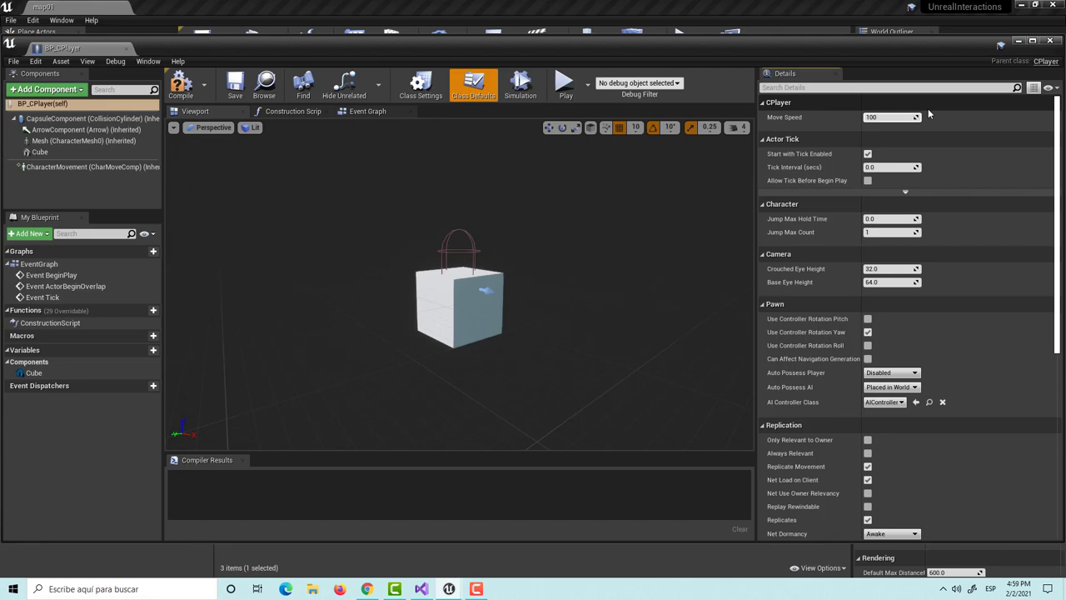
key("Return")
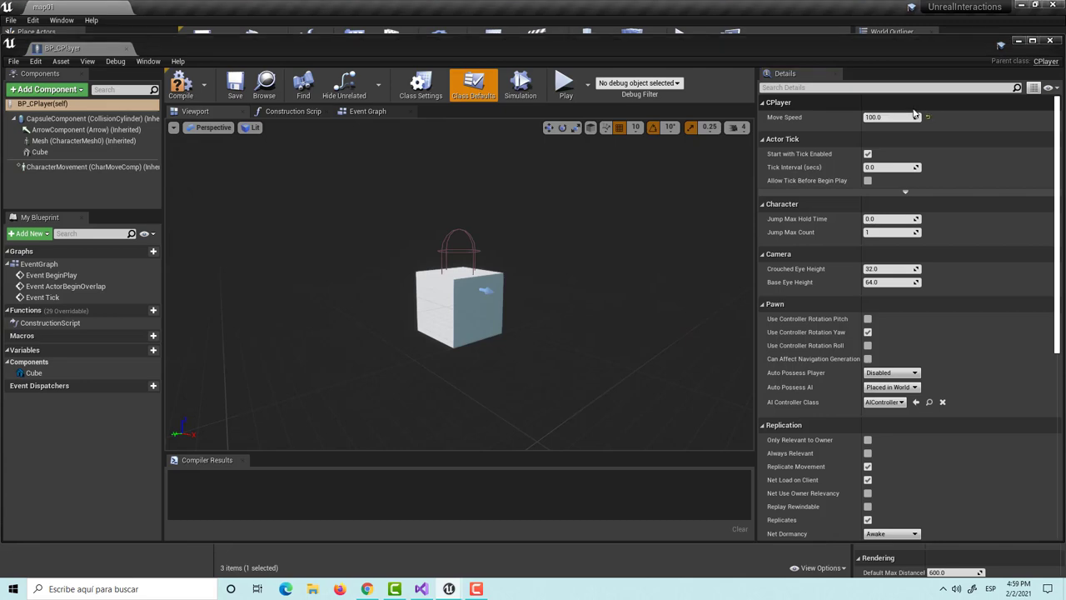
- Close the BP_CPlayer editor, set map01's GameMode Override to BP_GameModeBase, and save
left_click(1049, 43)
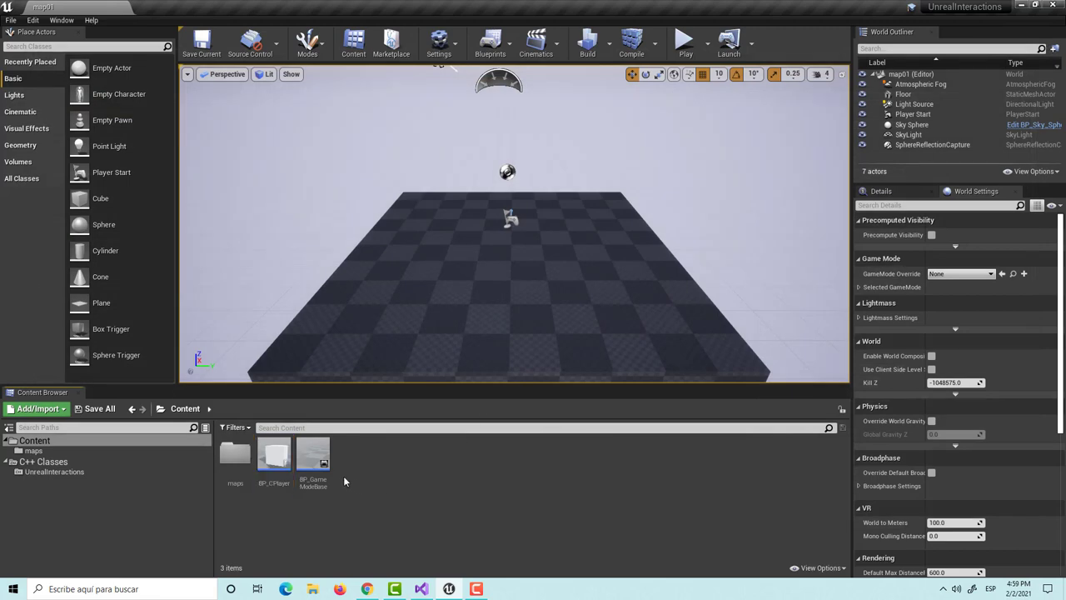
left_click(950, 275)
type("bp")
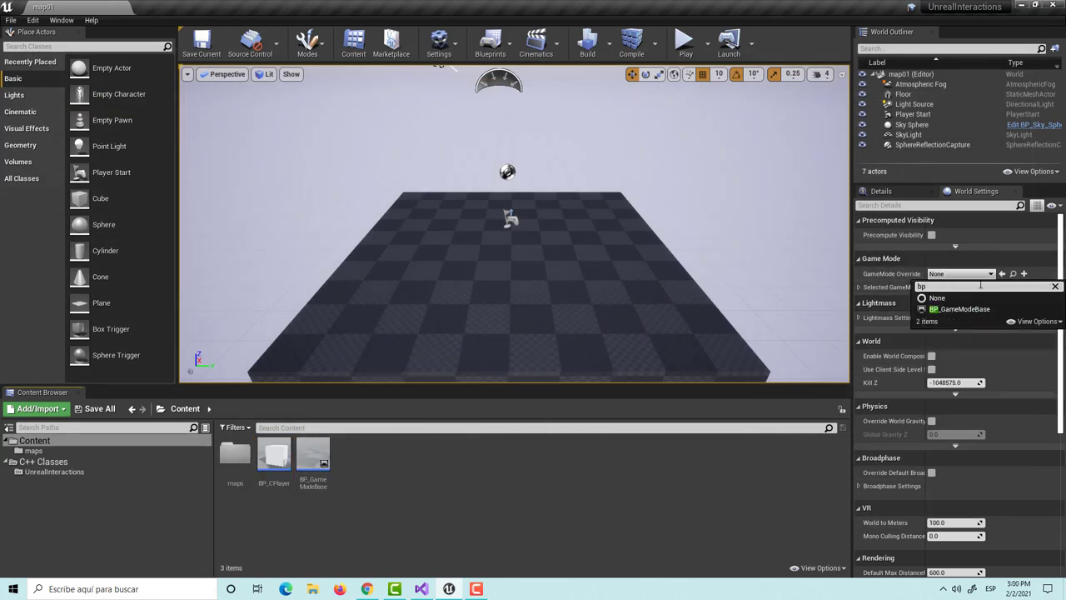
left_click(959, 309)
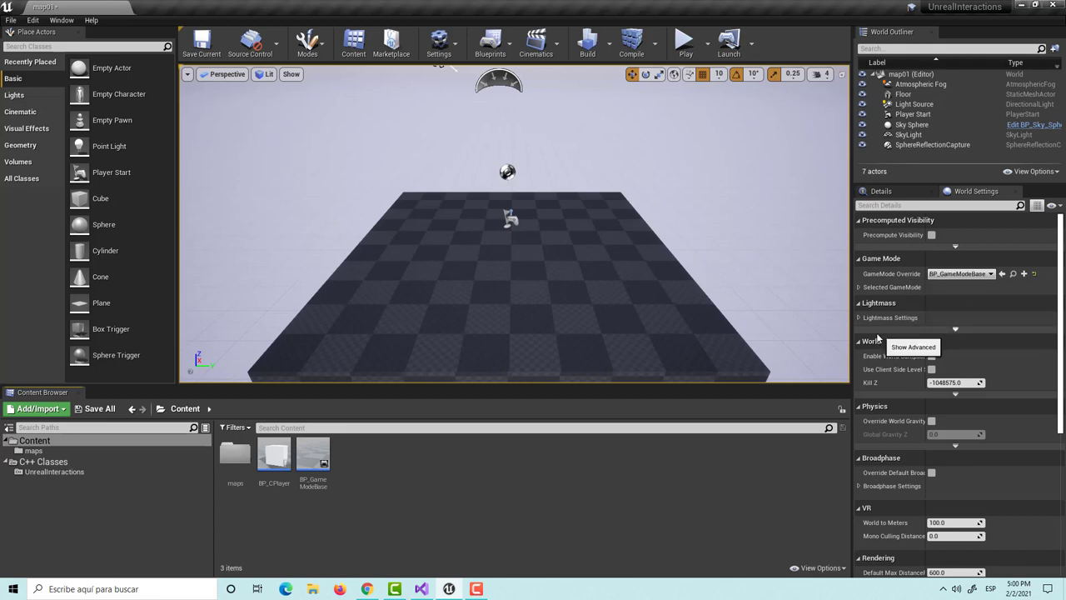
key("ctrl+s")
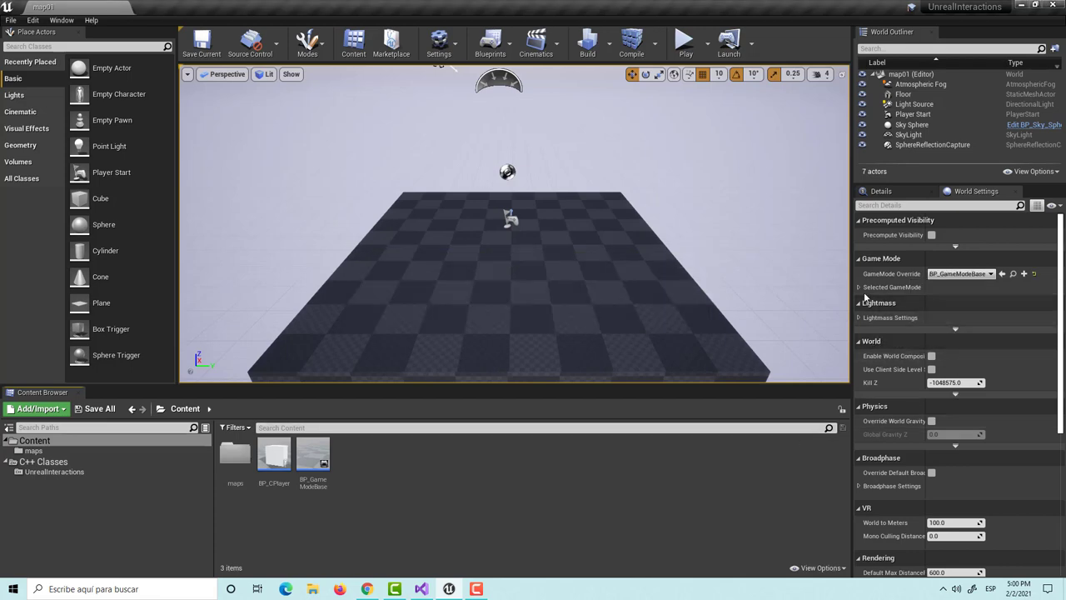
- Set the selected game mode's Default Pawn Class to BP_CPlayer
left_click(859, 287)
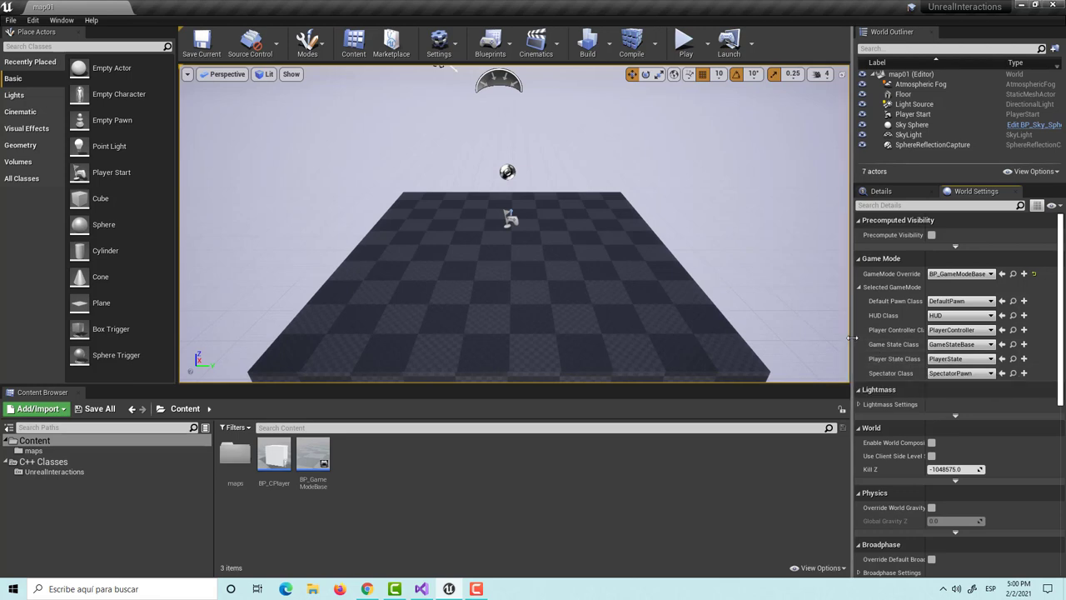
left_click_drag(852, 337, 742, 337)
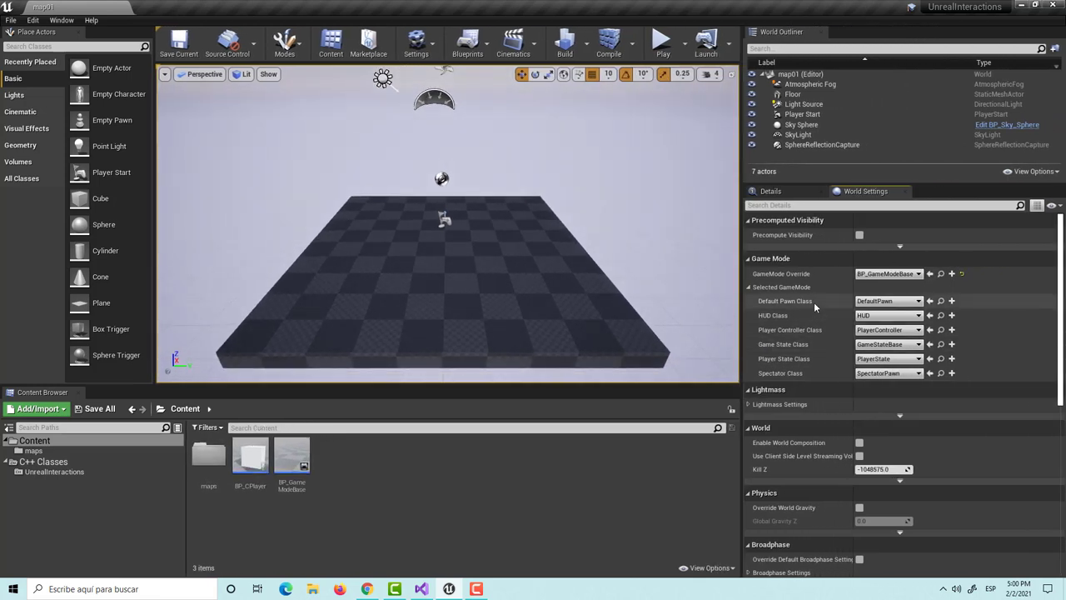
left_click(899, 301)
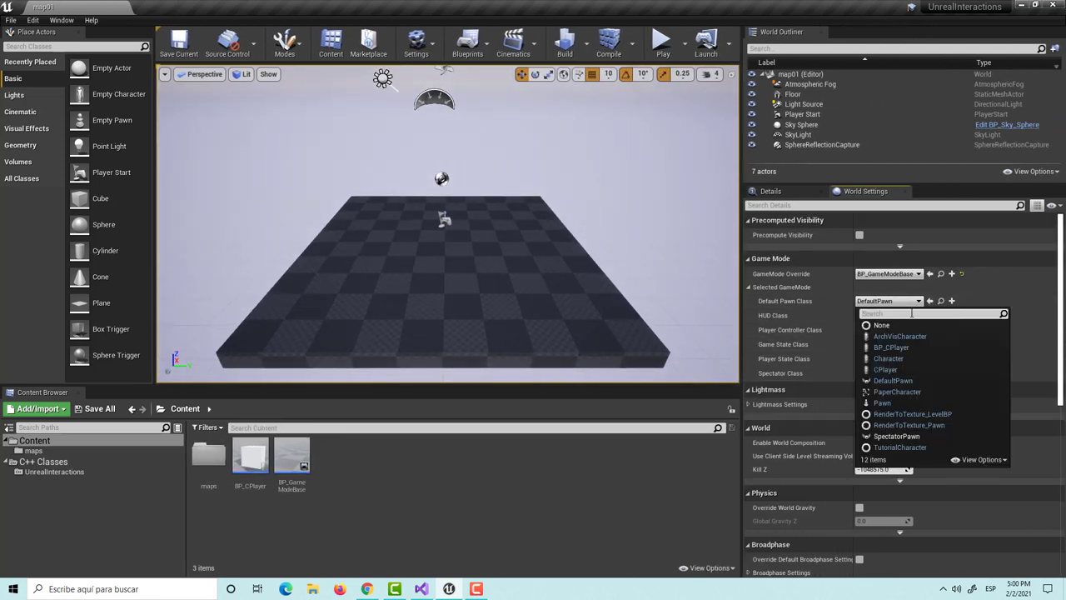
type("bp")
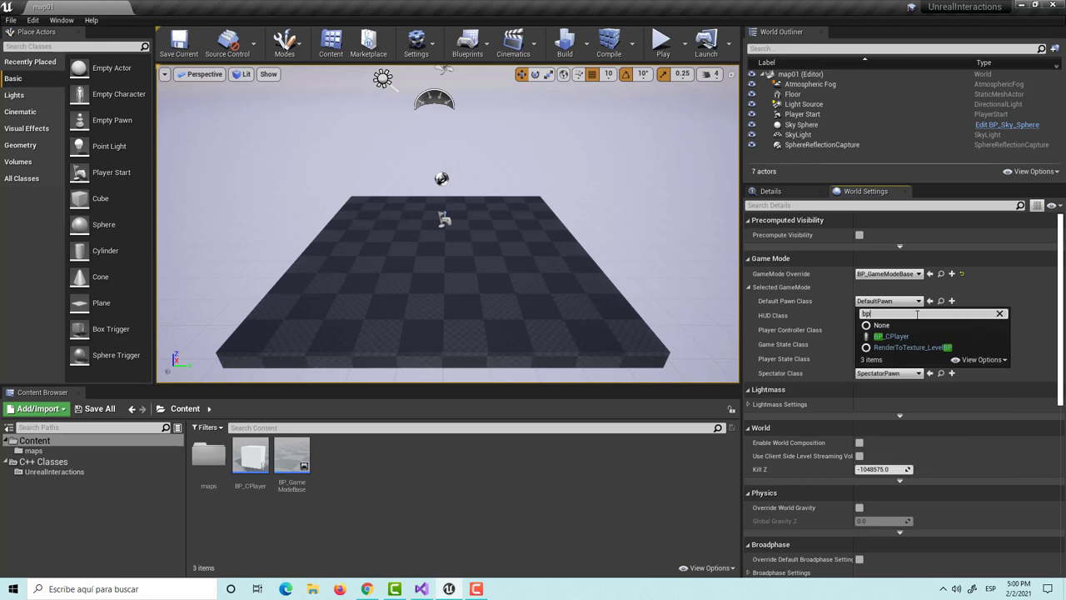
left_click(914, 334)
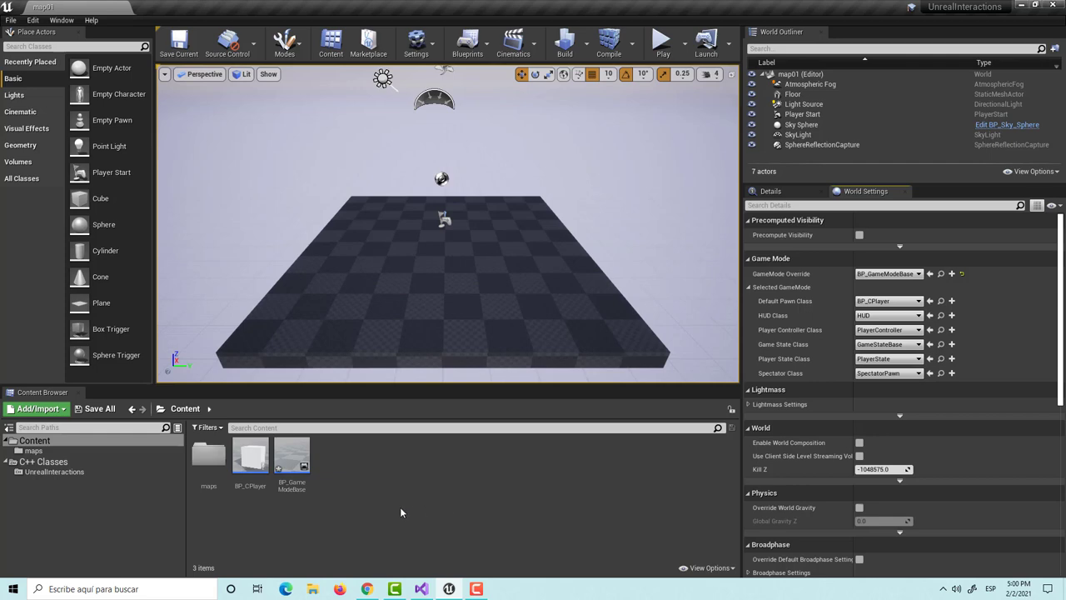
left_click(293, 482)
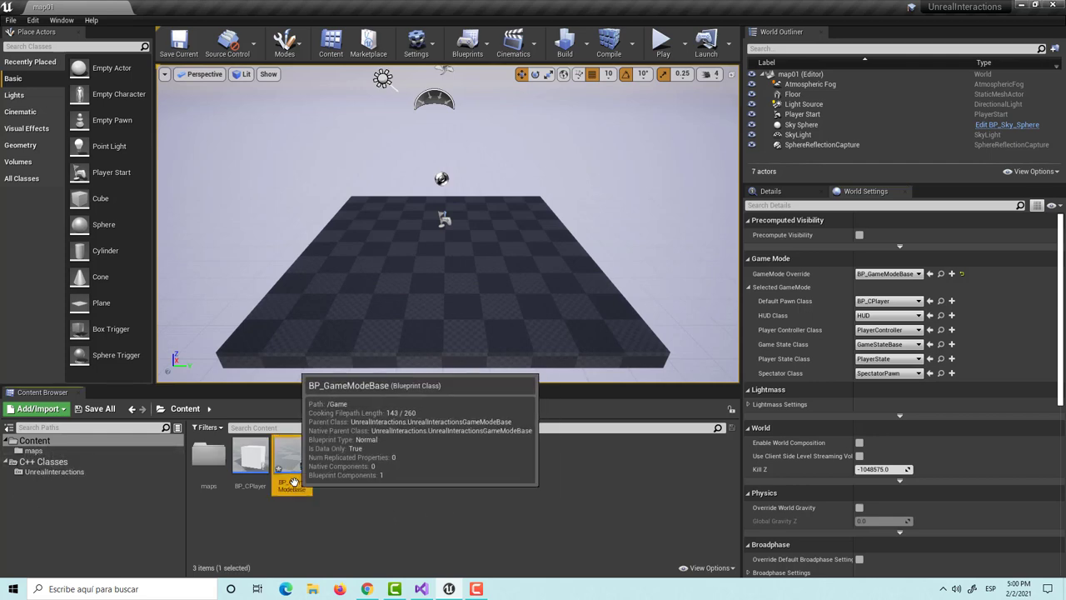
double_click(293, 482)
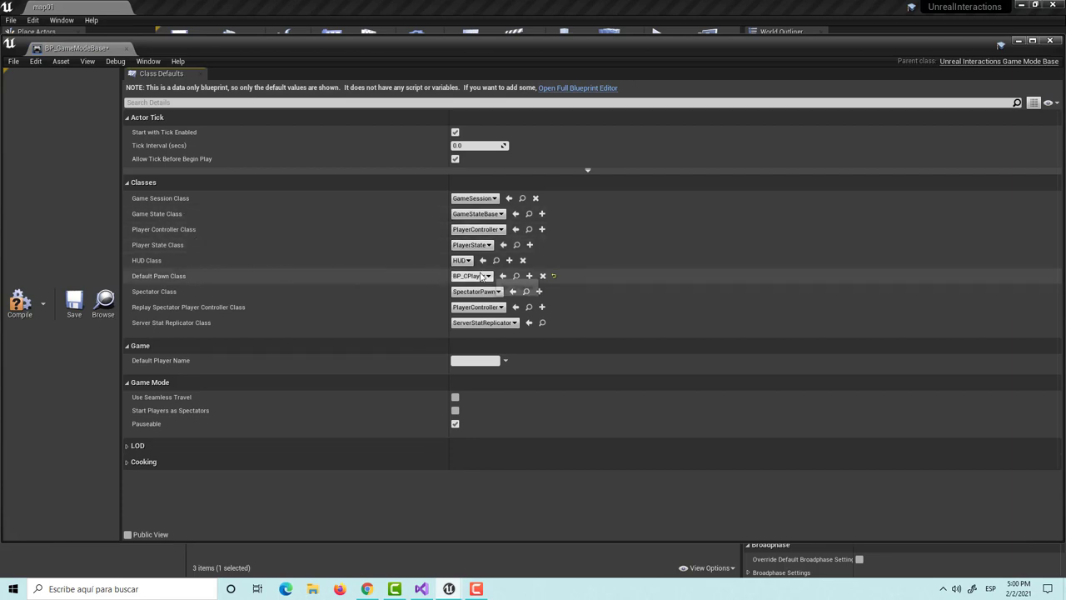
left_click(597, 88)
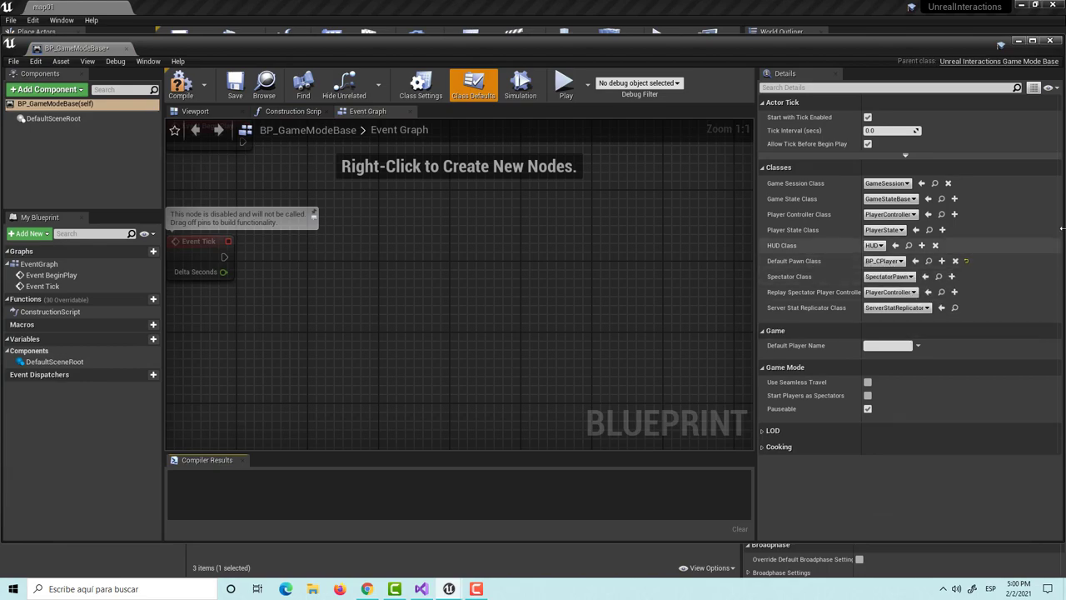
left_click(1051, 41)
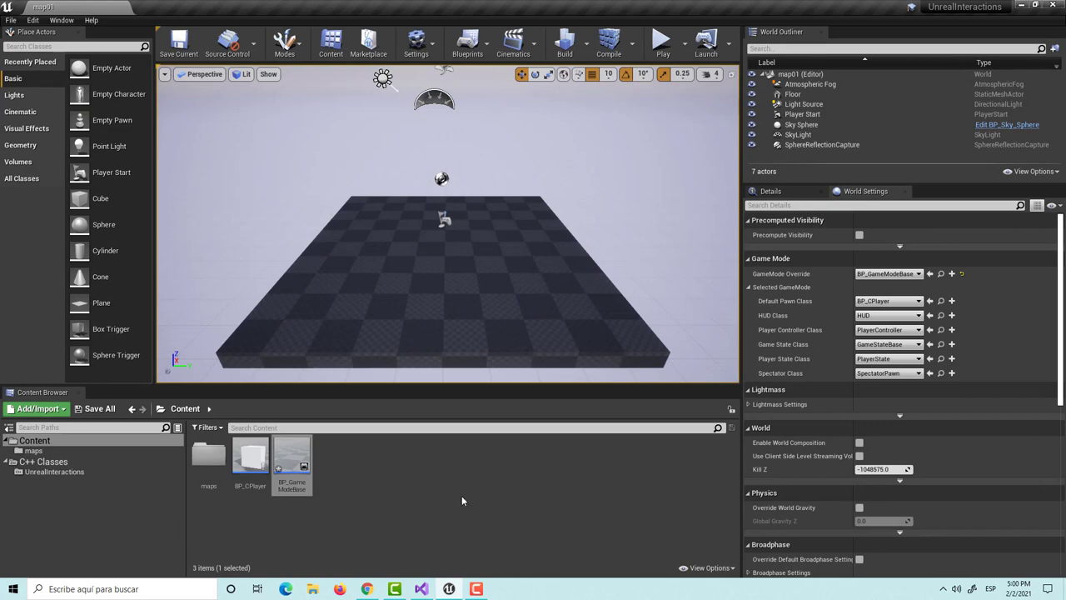
- Reopen BP_CPlayer in its Viewport and add a Camera component named Camera
double_click(252, 457)
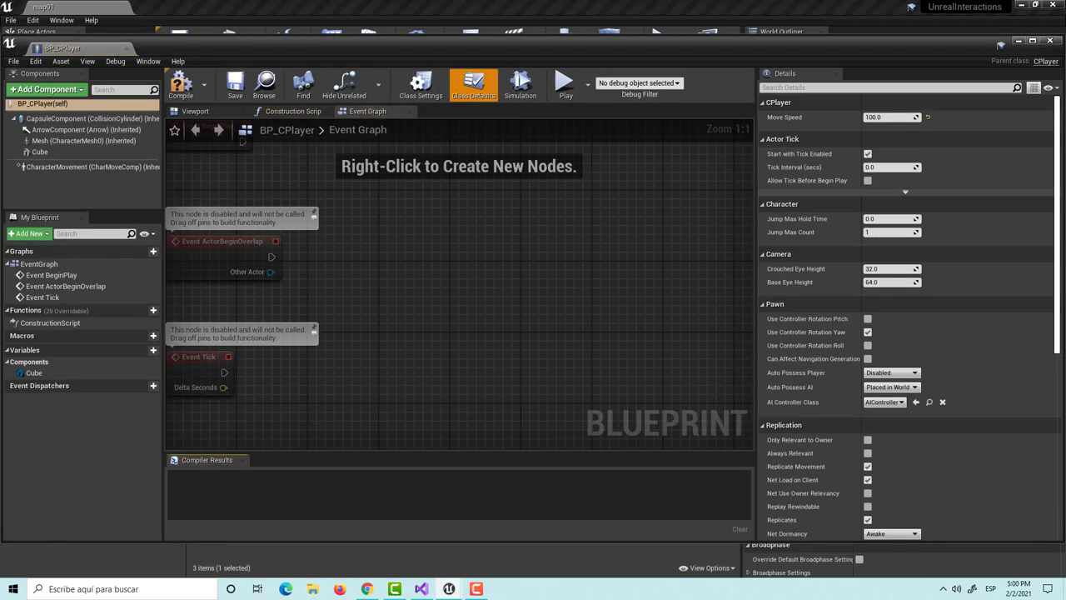
left_click(196, 112)
left_click(46, 185)
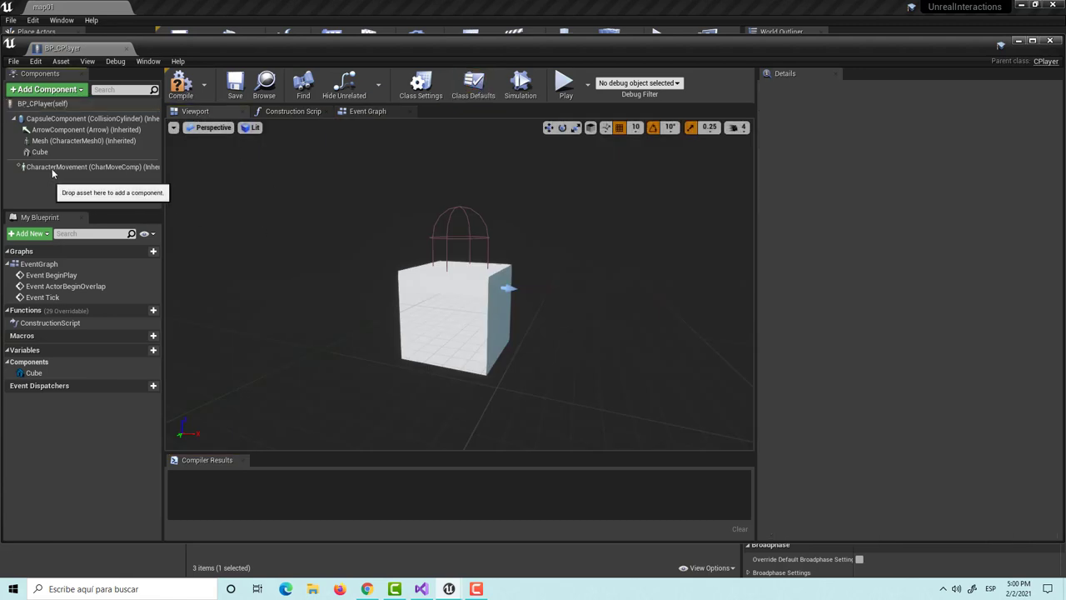
left_click(46, 90)
type("camera")
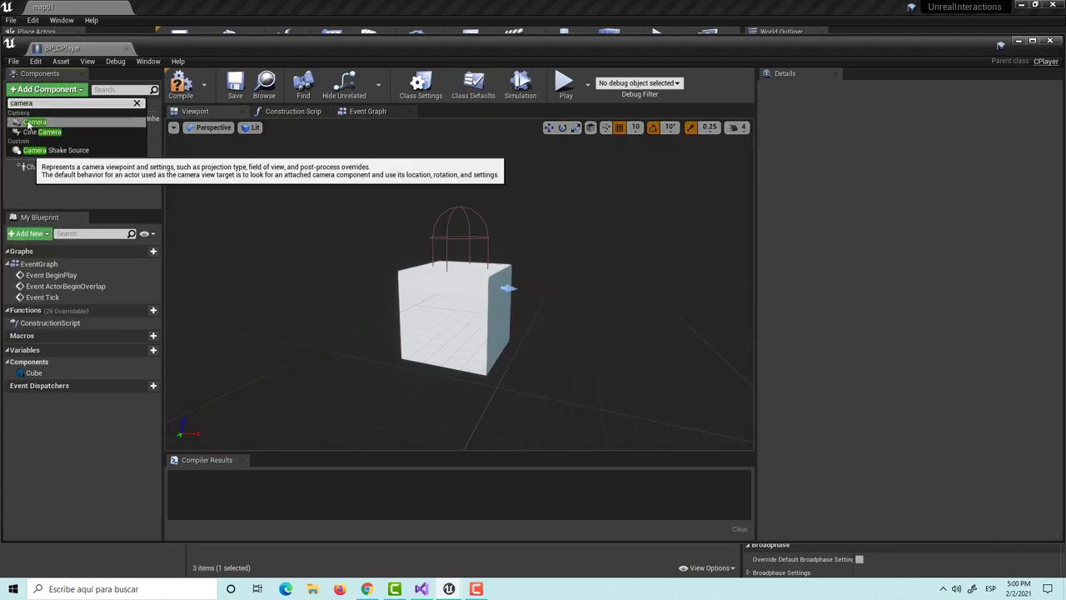
left_click(35, 122)
key("Return")
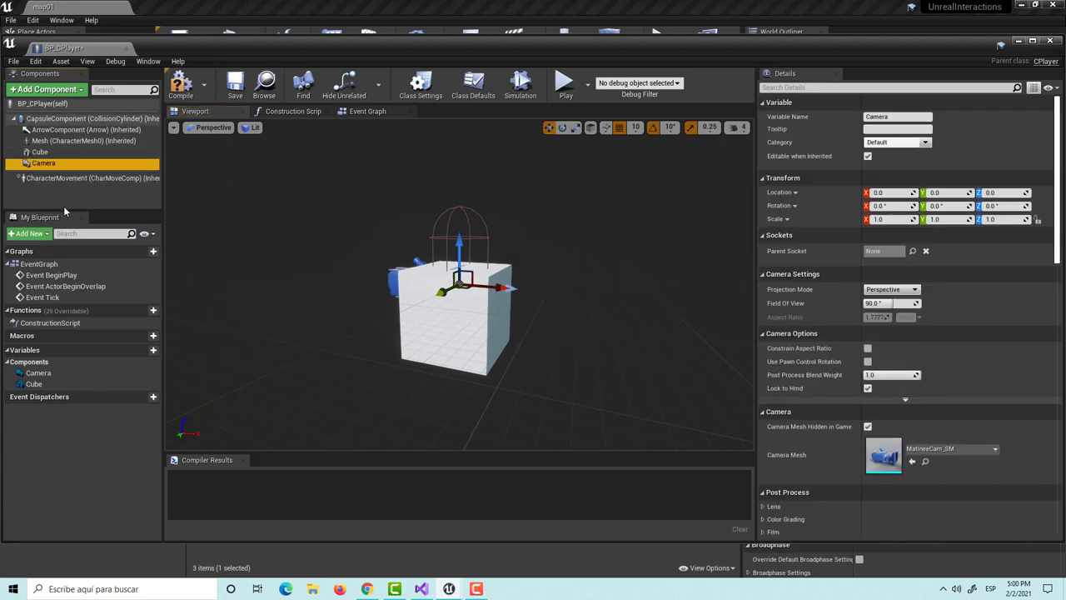
- Move the camera back behind and high above the cube
left_click_drag(357, 319, 379, 289)
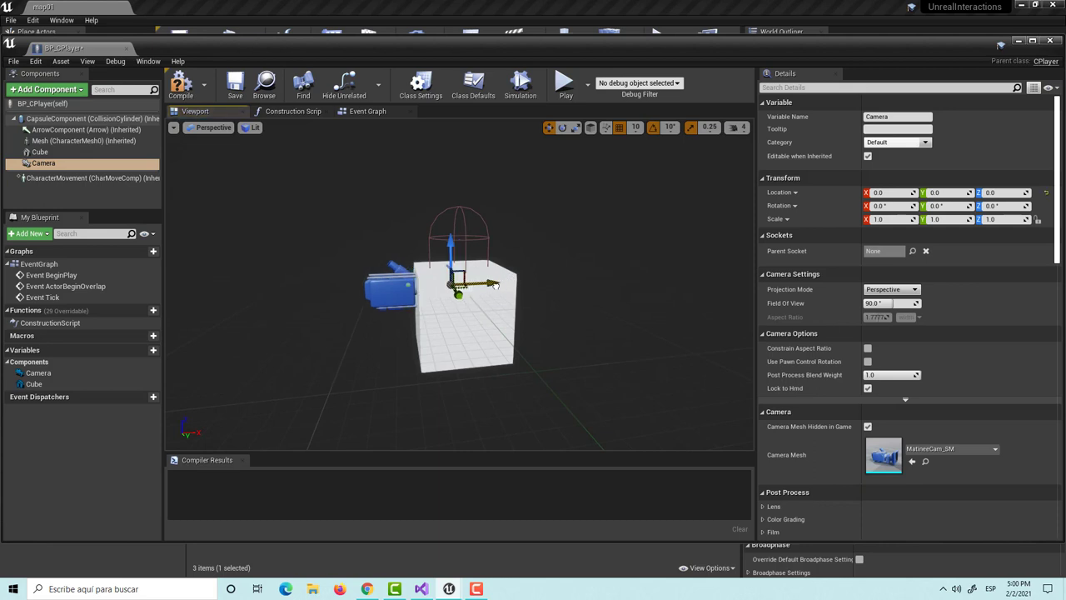
left_click_drag(508, 280, 384, 308)
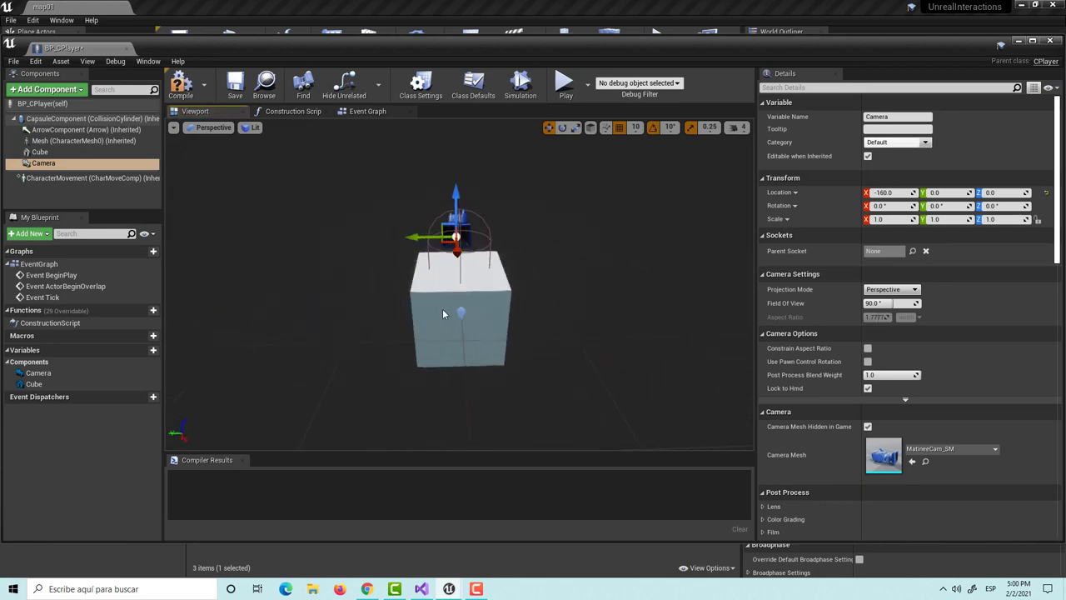
mouse_move(433, 250)
left_mouse_down()
mouse_move(306, 279)
mouse_move(297, 119)
left_mouse_up()
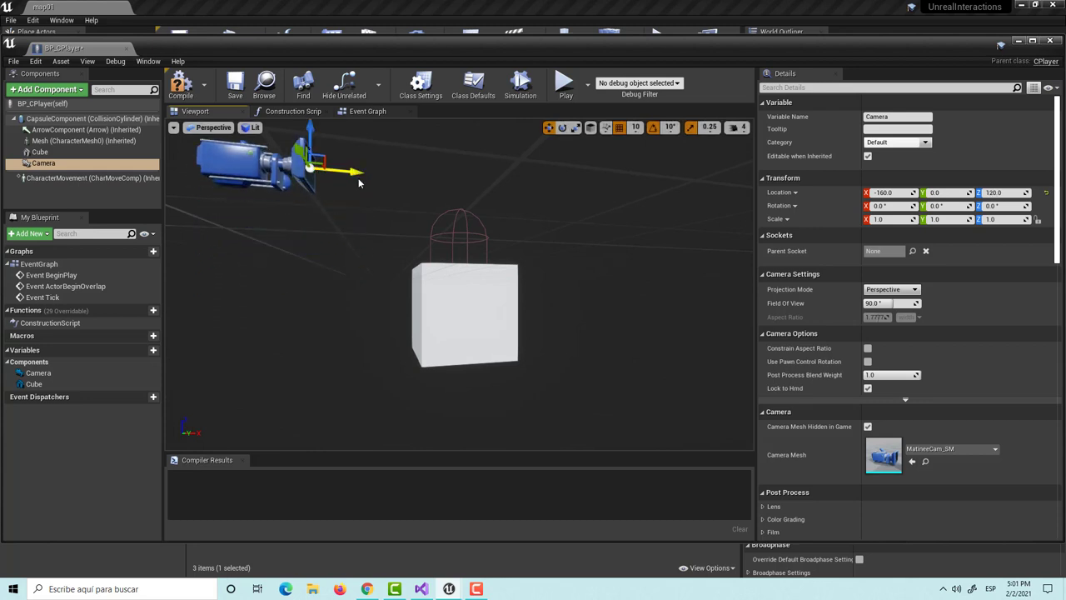
scroll(362, 247, "down", 4)
mouse_move(402, 231)
left_mouse_down()
mouse_move(408, 165)
mouse_move(436, 326)
left_mouse_up()
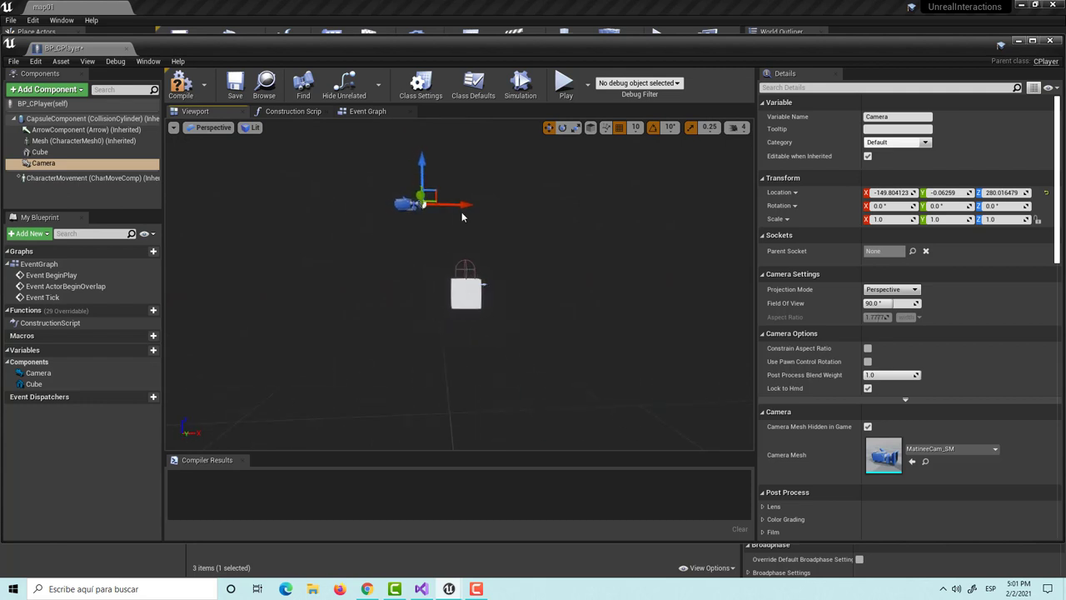
mouse_move(455, 204)
left_mouse_down()
mouse_move(334, 202)
mouse_move(289, 189)
left_mouse_up()
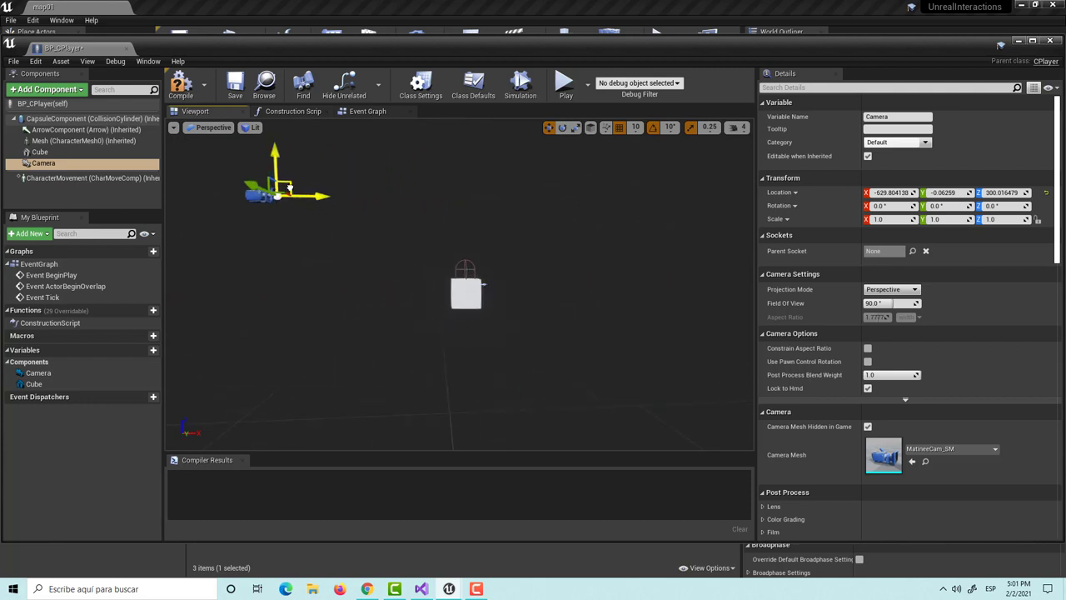
- Pitch the camera down to -20° so it looks at the cube
key("e")
key("w")
key("e")
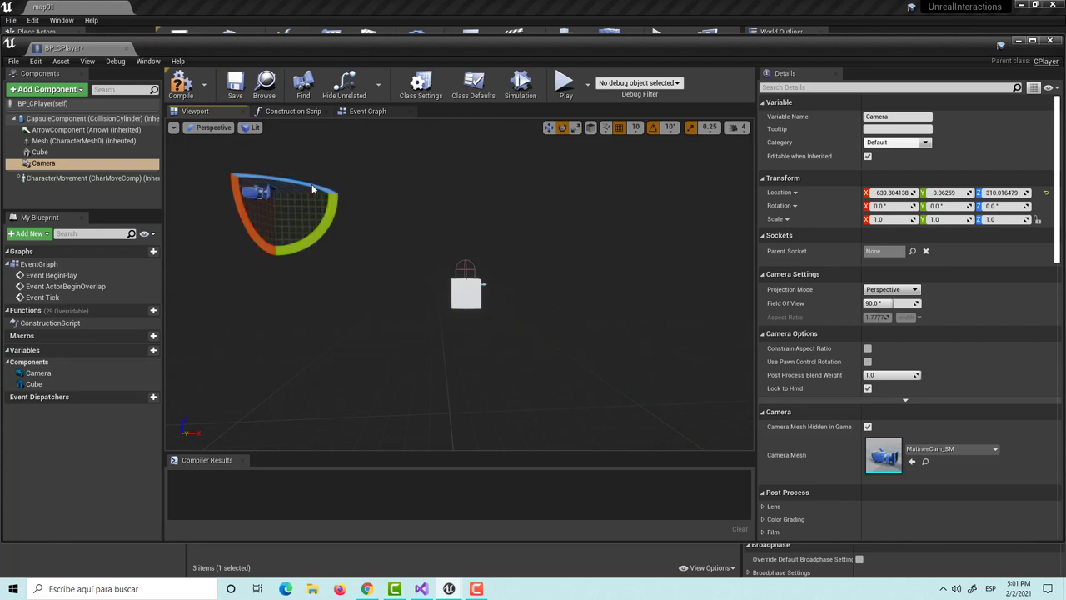
mouse_move(302, 215)
left_mouse_down()
mouse_move(333, 226)
mouse_move(324, 233)
left_mouse_up()
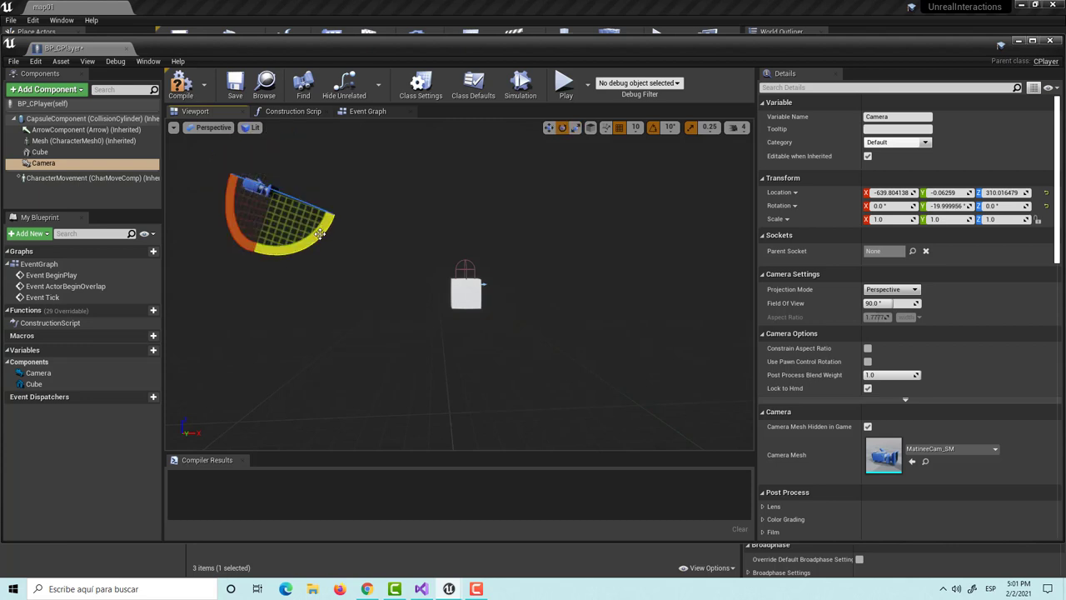
key("w")
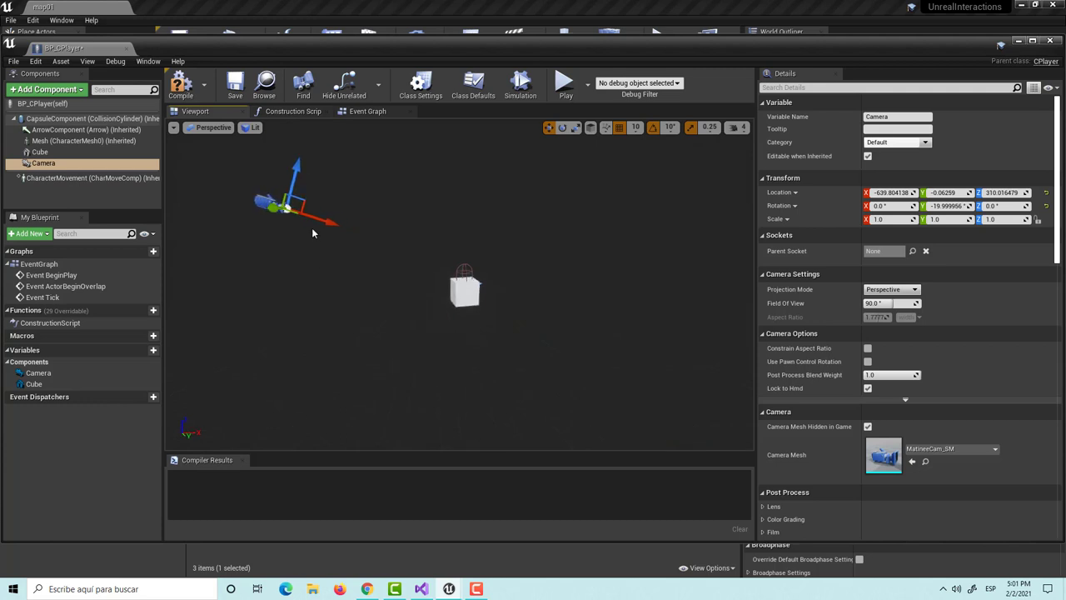
- Raise the camera to X -874.7, Z 512.6 and close the BP_CPlayer editor
left_click_drag(305, 206, 249, 160)
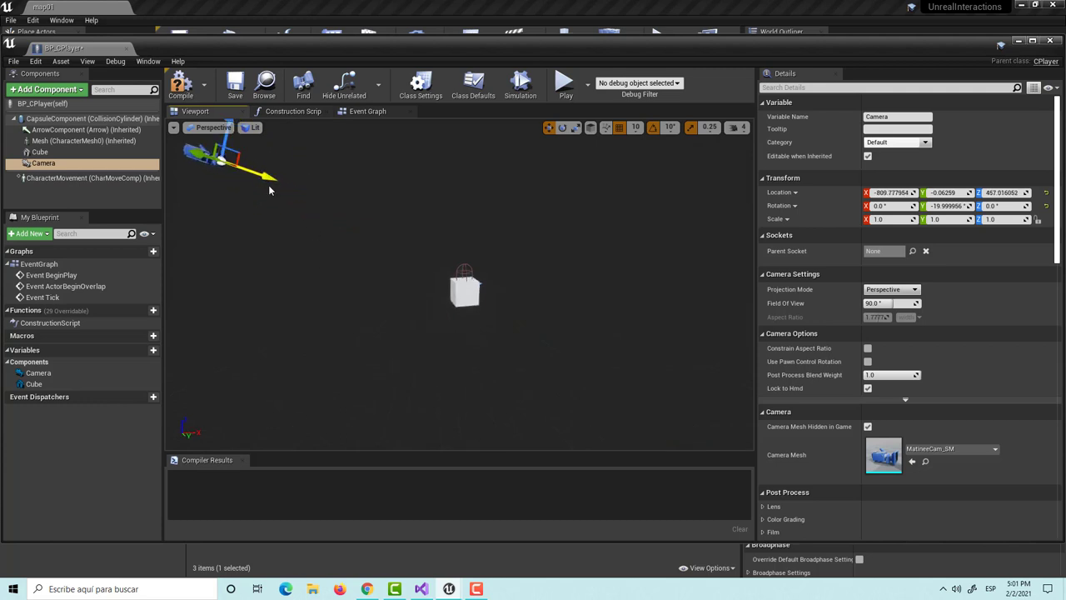
left_click_drag(274, 239, 274, 239, "alt")
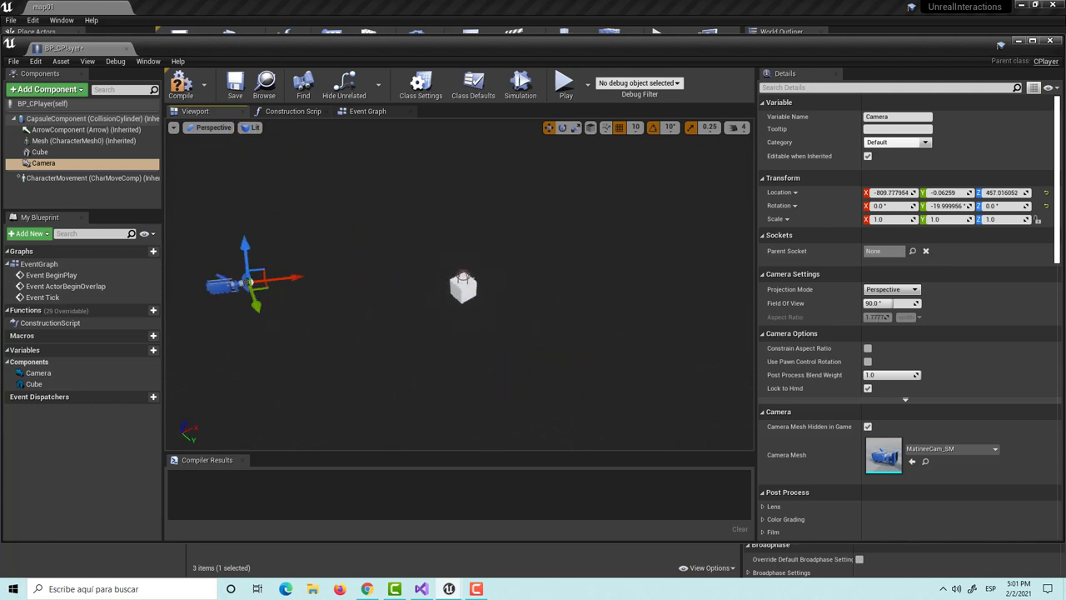
left_click_drag(343, 192, 342, 192, "alt")
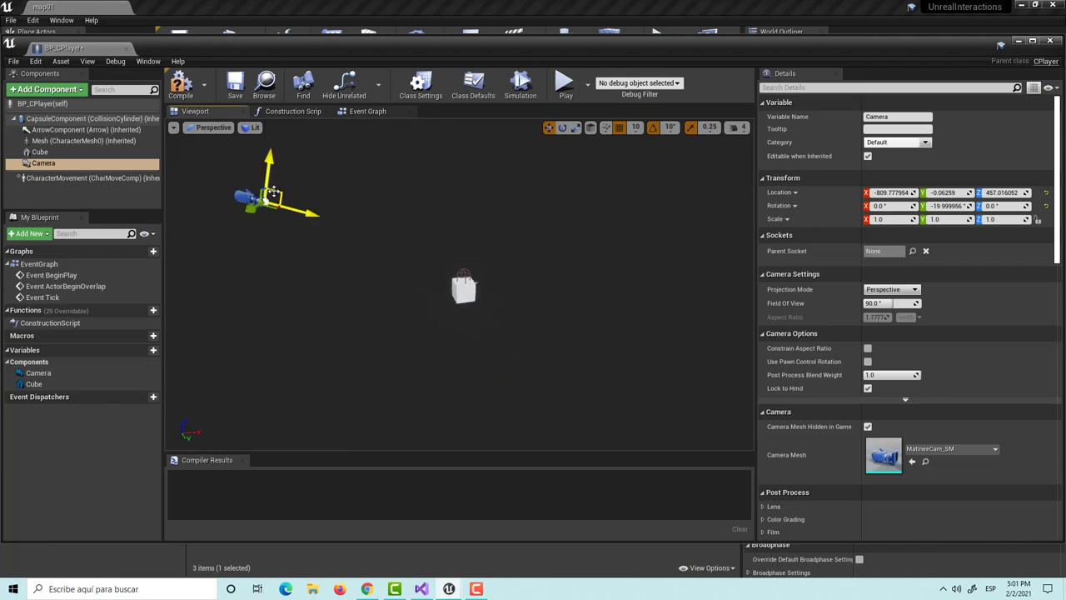
left_click_drag(272, 193, 247, 175)
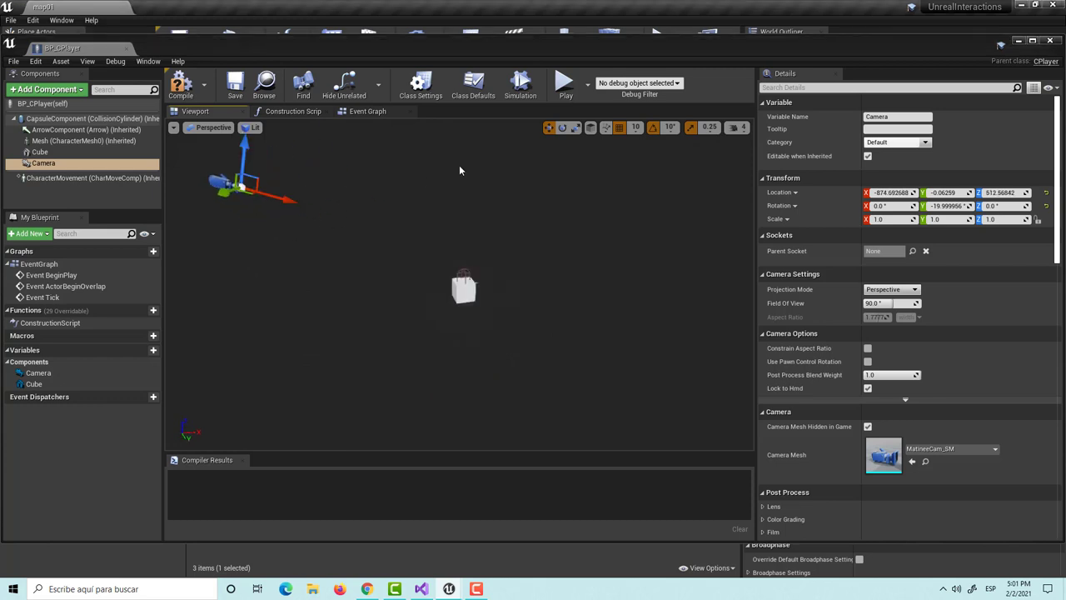
left_click(1040, 41)
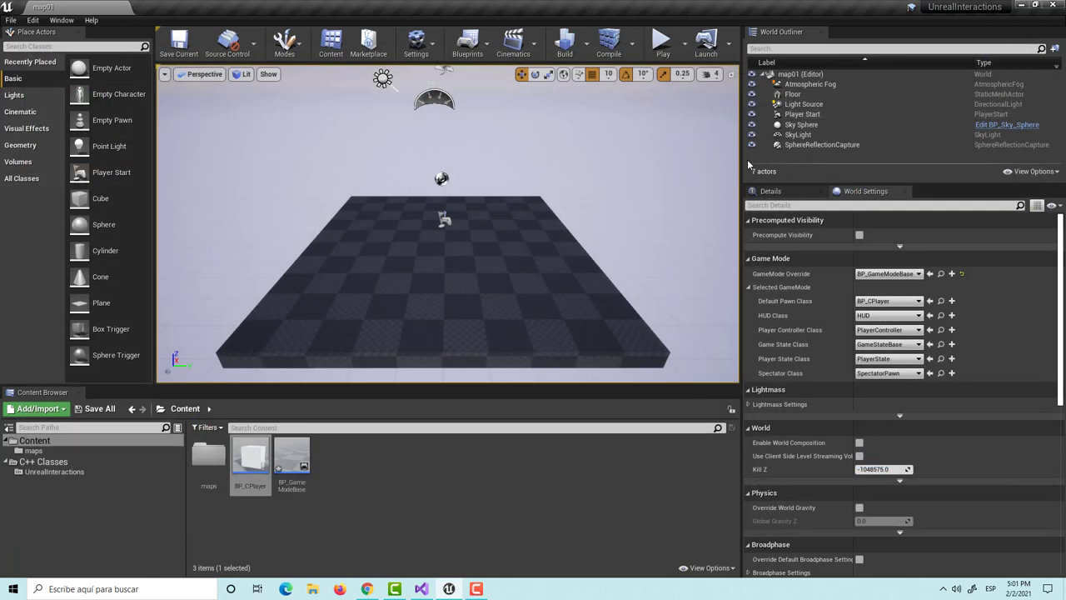
- Play map01, send the crash report after the editor crashes, and open Windows search
left_click(663, 46)
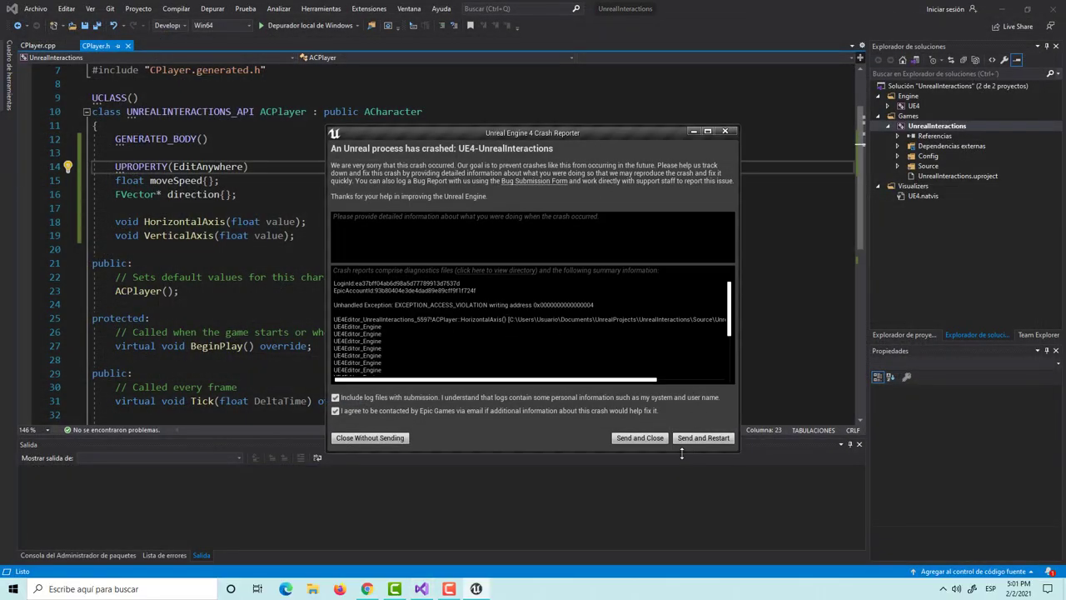
left_click(641, 439)
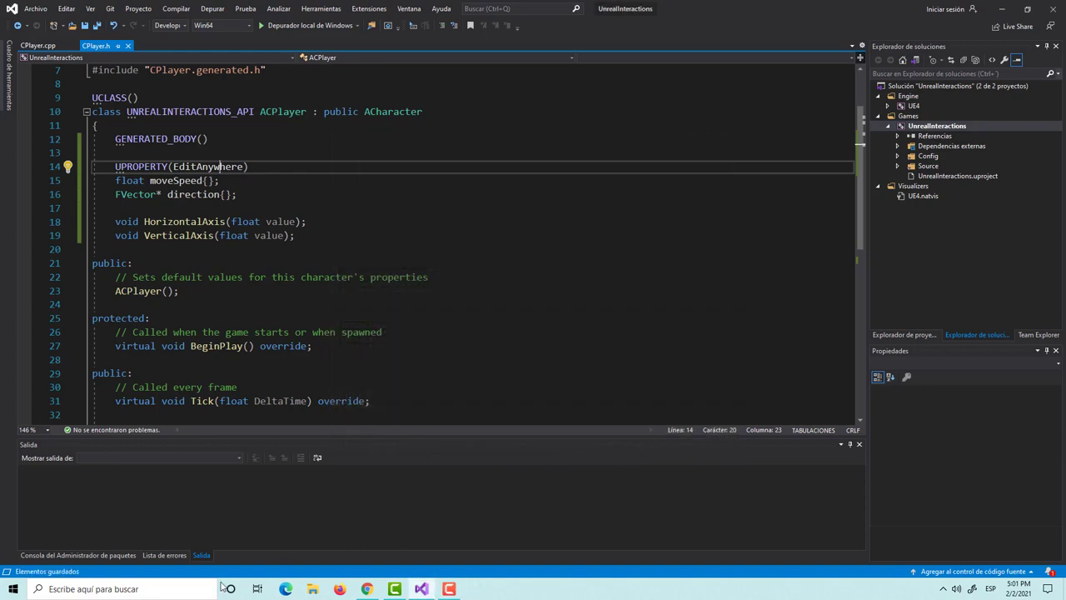
left_click(187, 588)
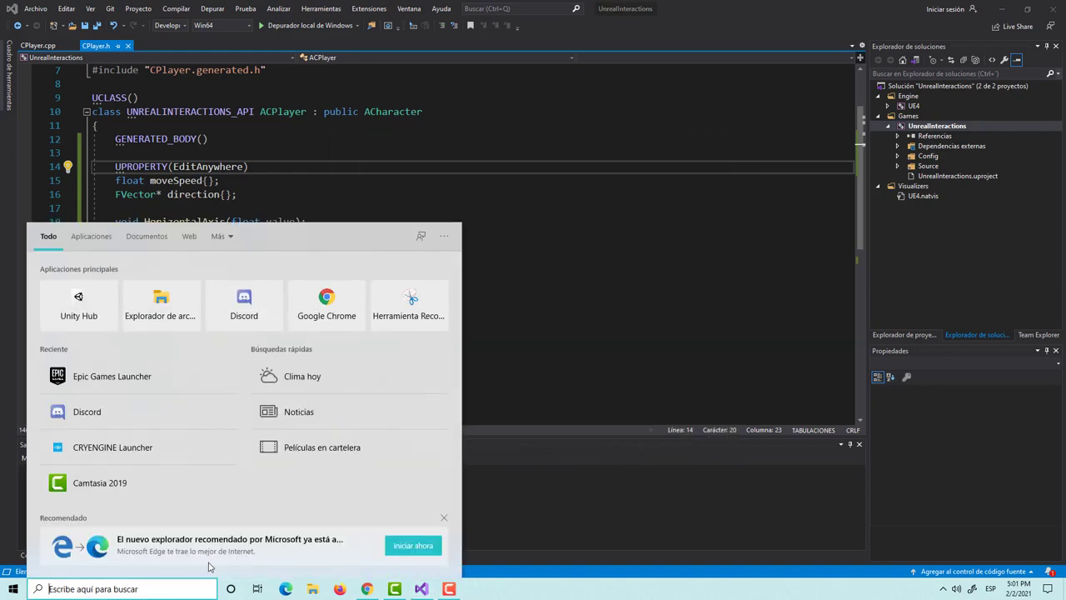
- Relaunch the UnrealInteractions project from the Epic Games Launcher library
left_click(148, 379)
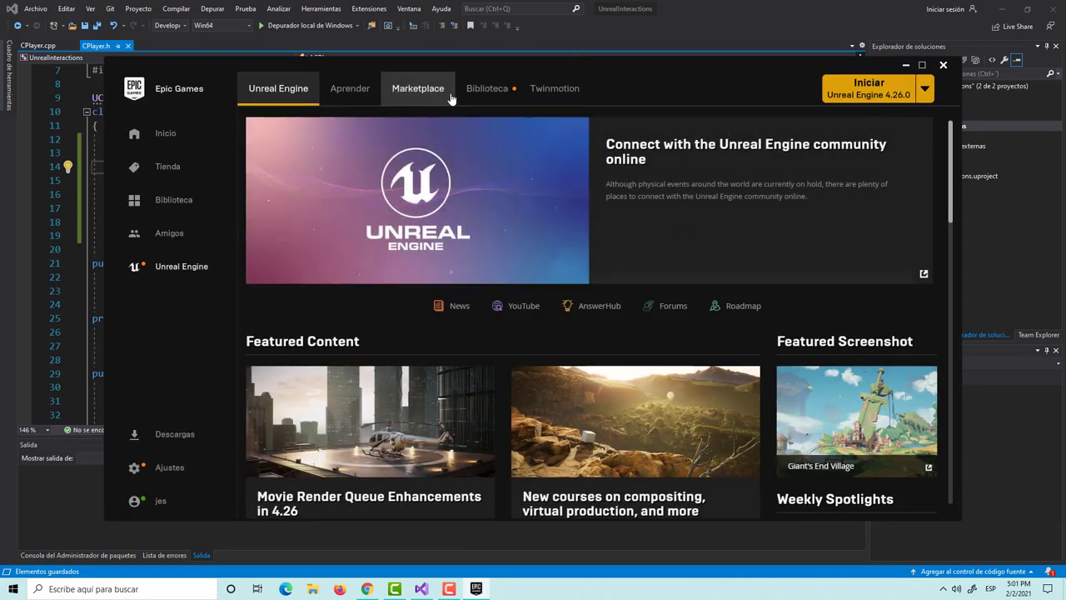
left_click(488, 88)
scroll(448, 276, "down", 2)
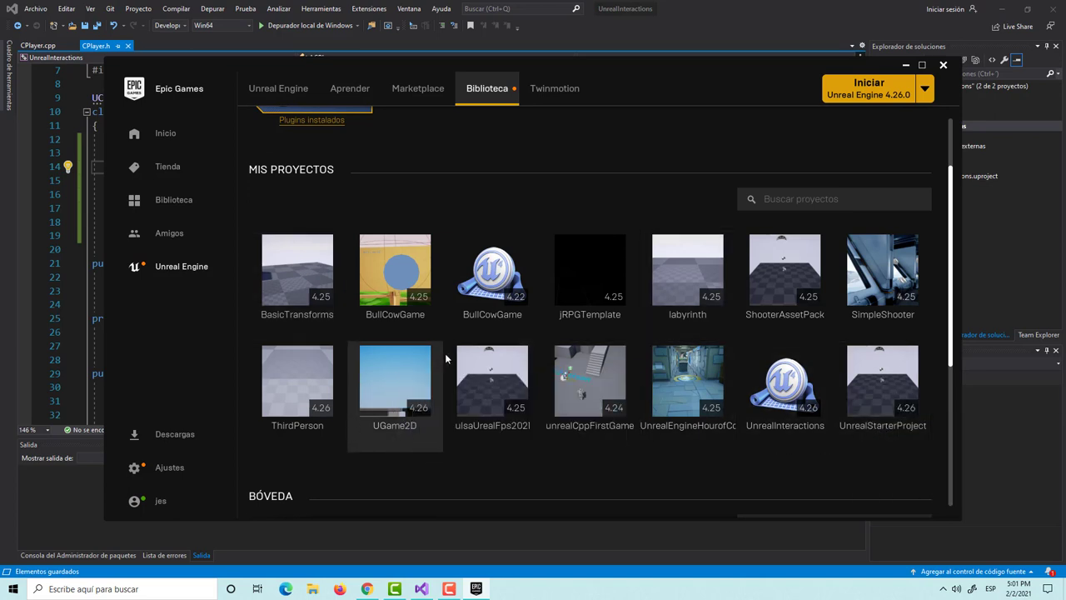
scroll(549, 366, "down", 1)
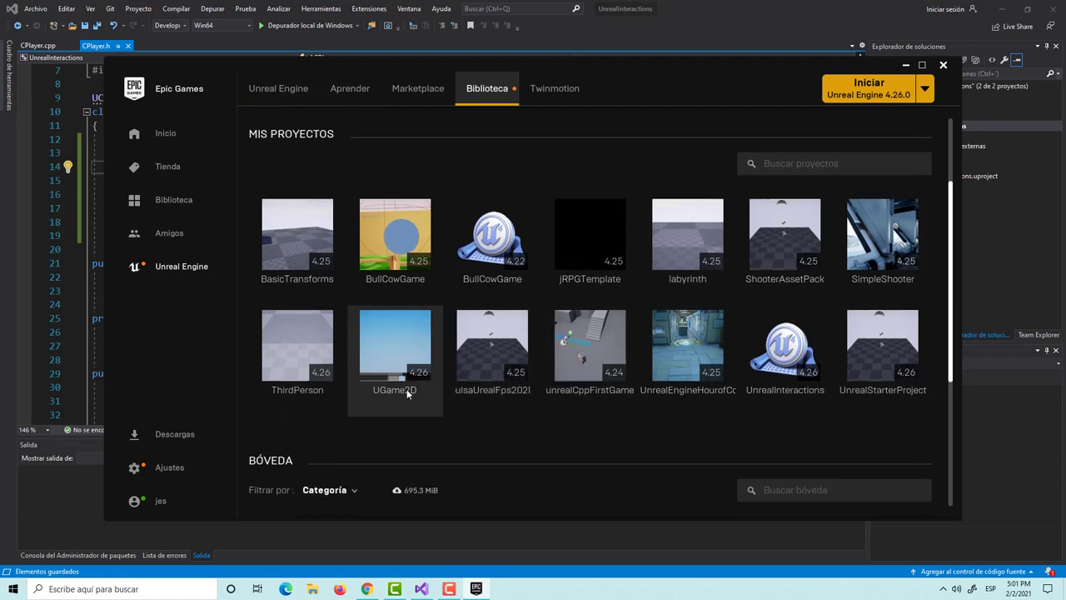
scroll(391, 389, "down", 1)
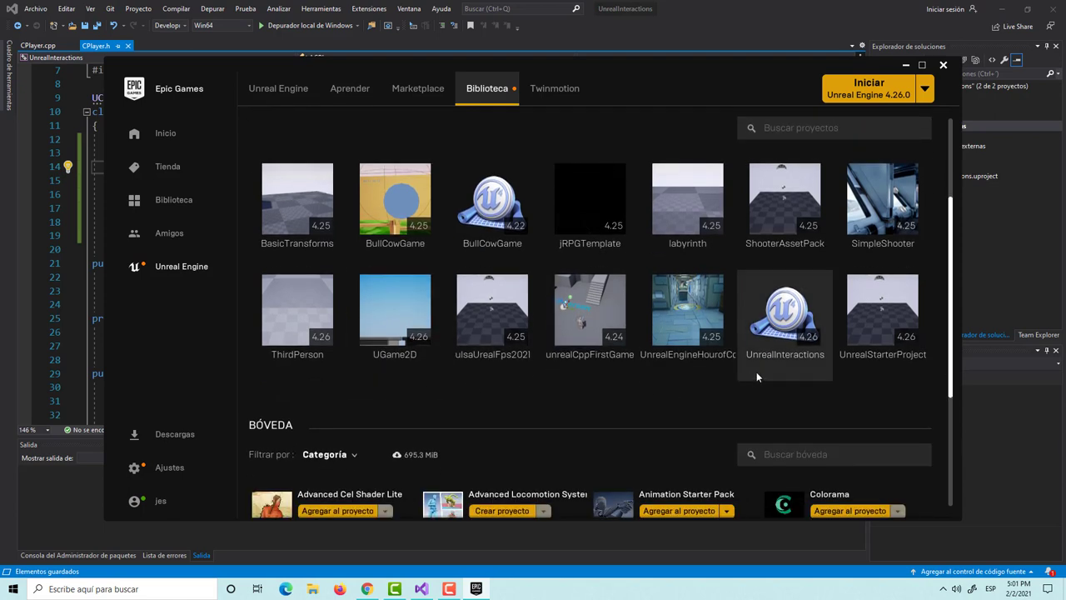
double_click(804, 343)
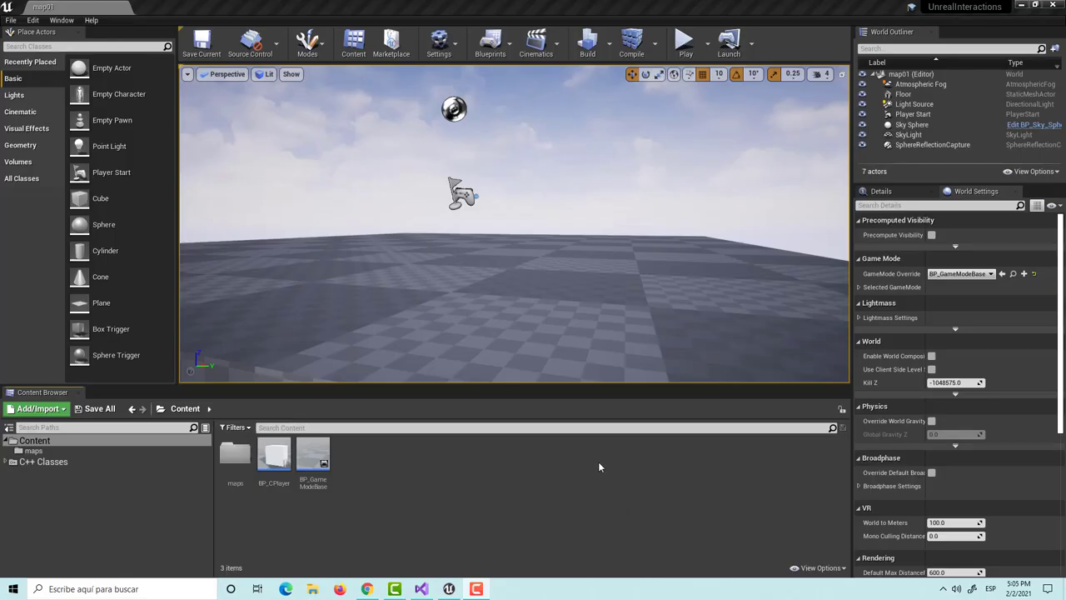
- Run and stop a test play, then expand Selected GameMode and widen World Settings
left_click(684, 39)
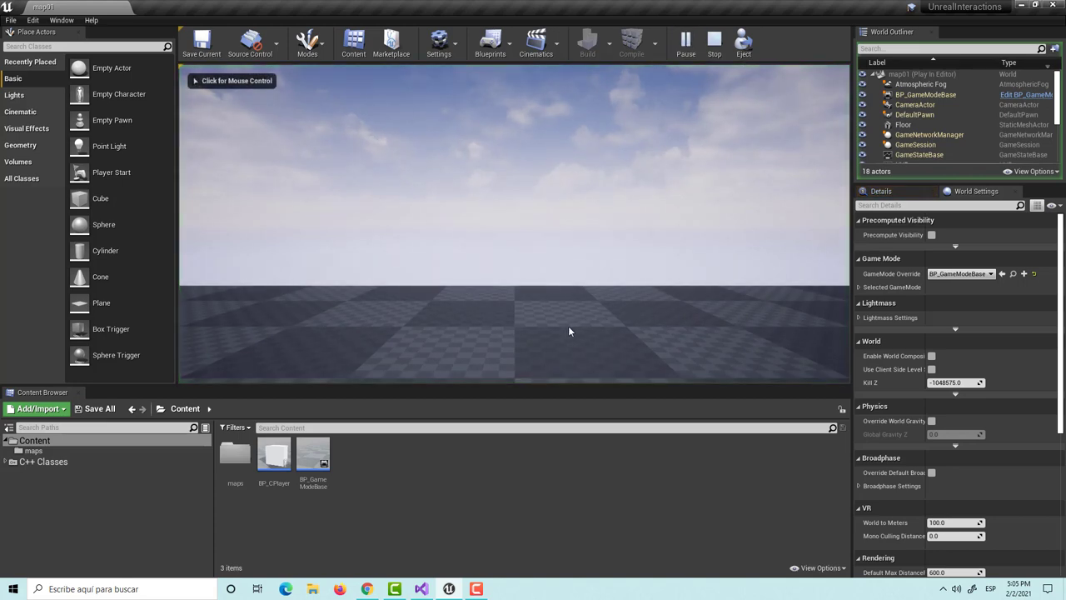
left_click(709, 43)
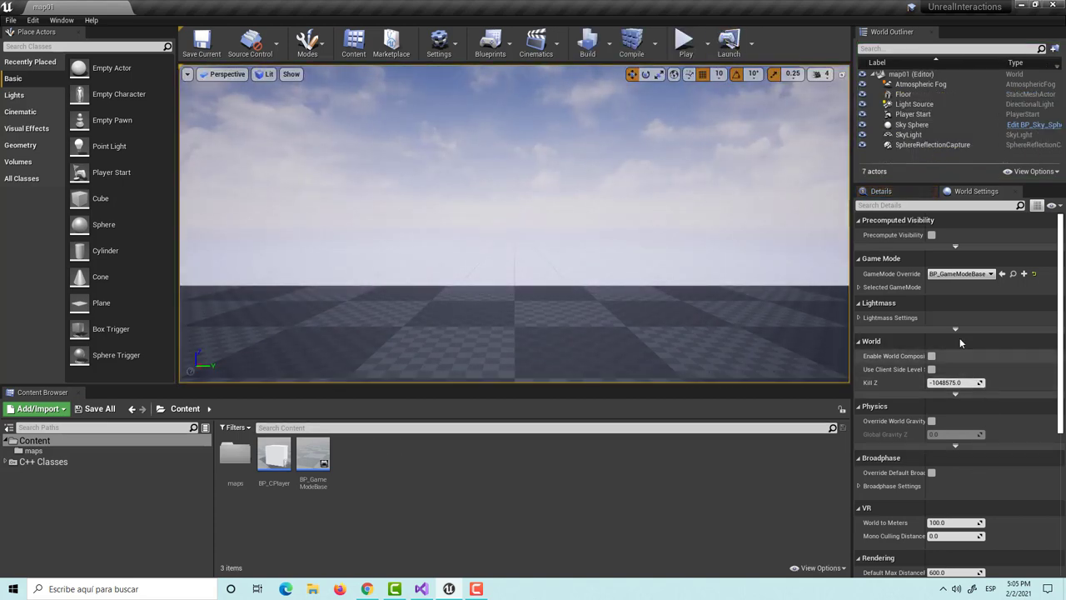
left_click(871, 285)
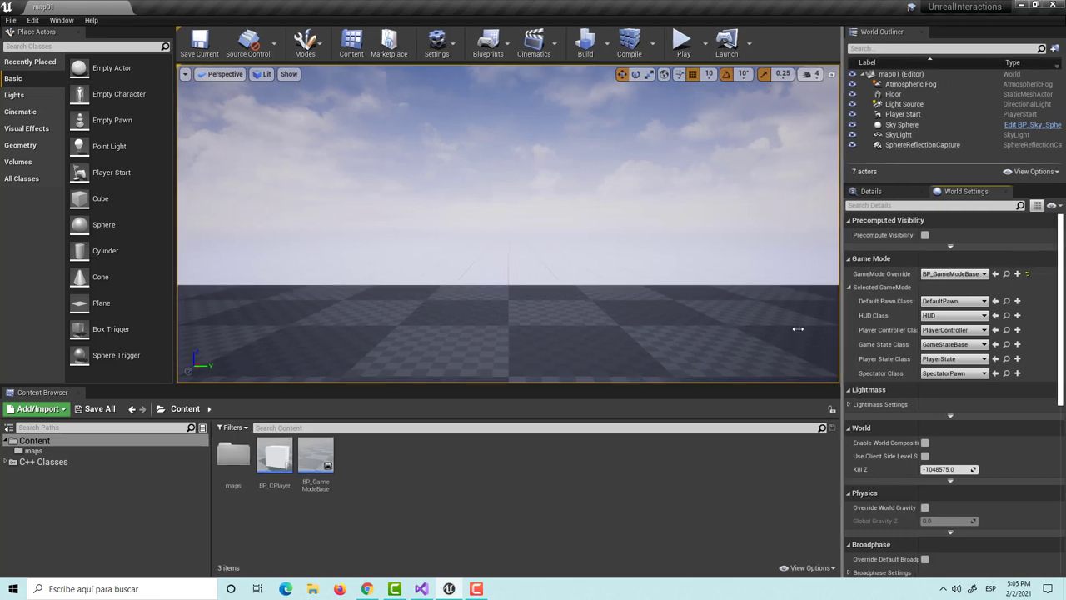
left_click_drag(849, 327, 750, 337)
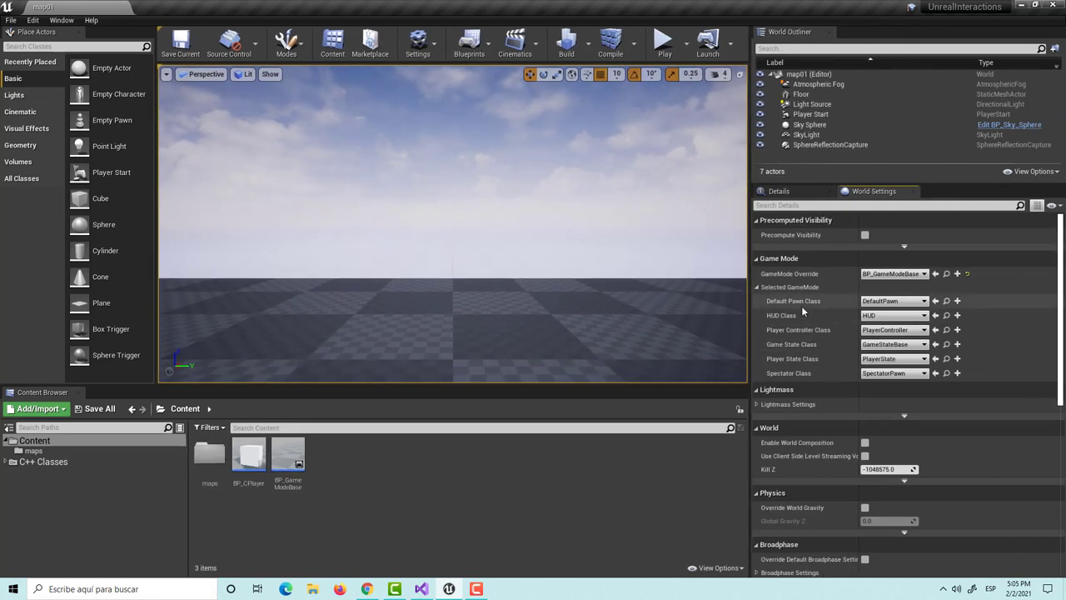
- Open BP_GameModeBase and set its Default Pawn Class to BP_CPlayer
left_click(885, 302)
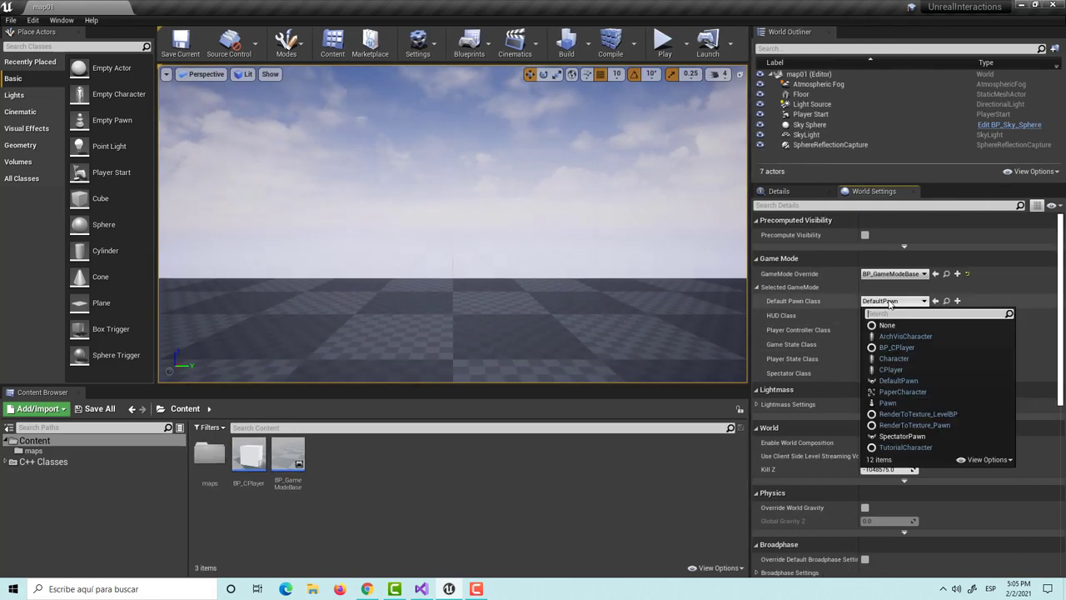
type("bp")
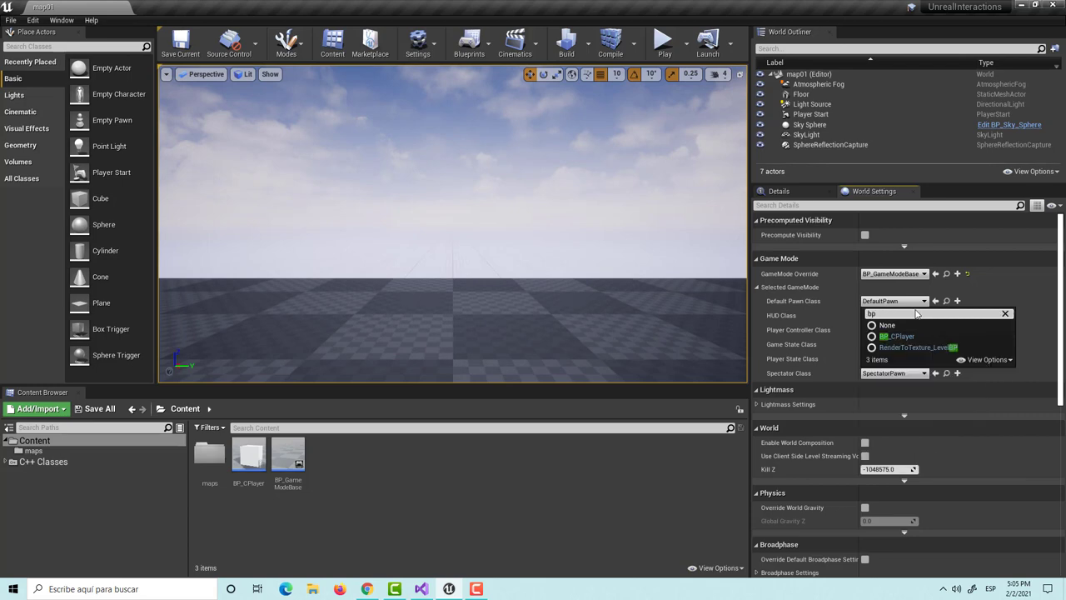
left_click(394, 518)
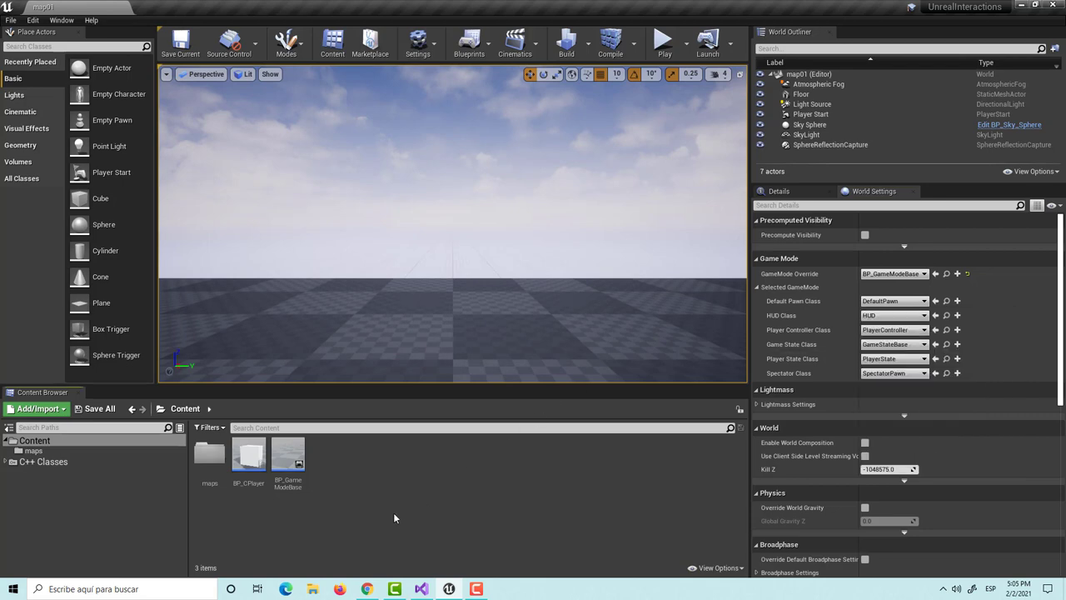
double_click(295, 467)
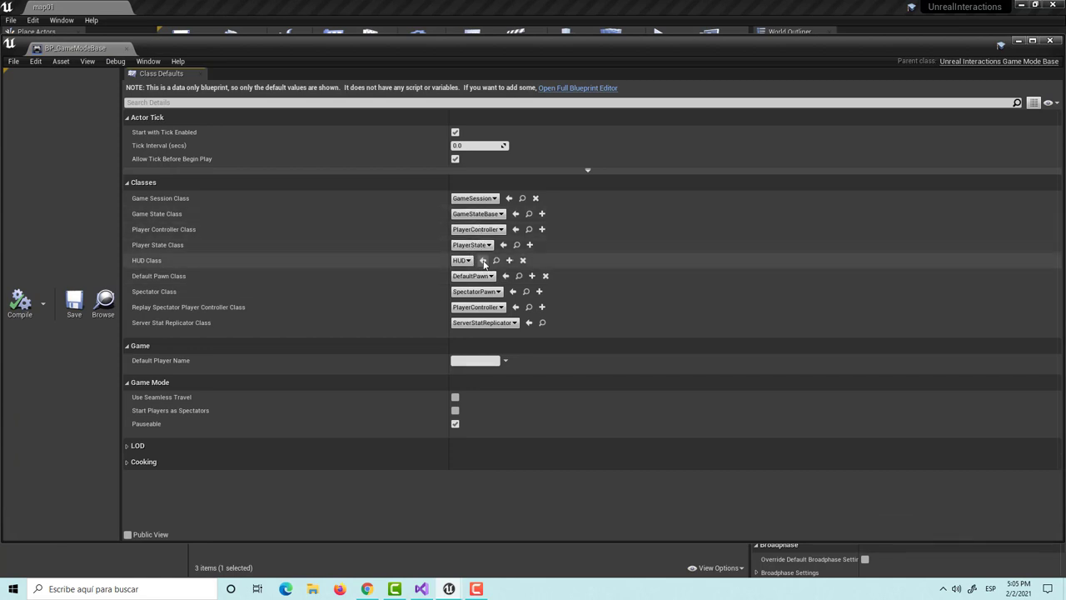
left_click(474, 276)
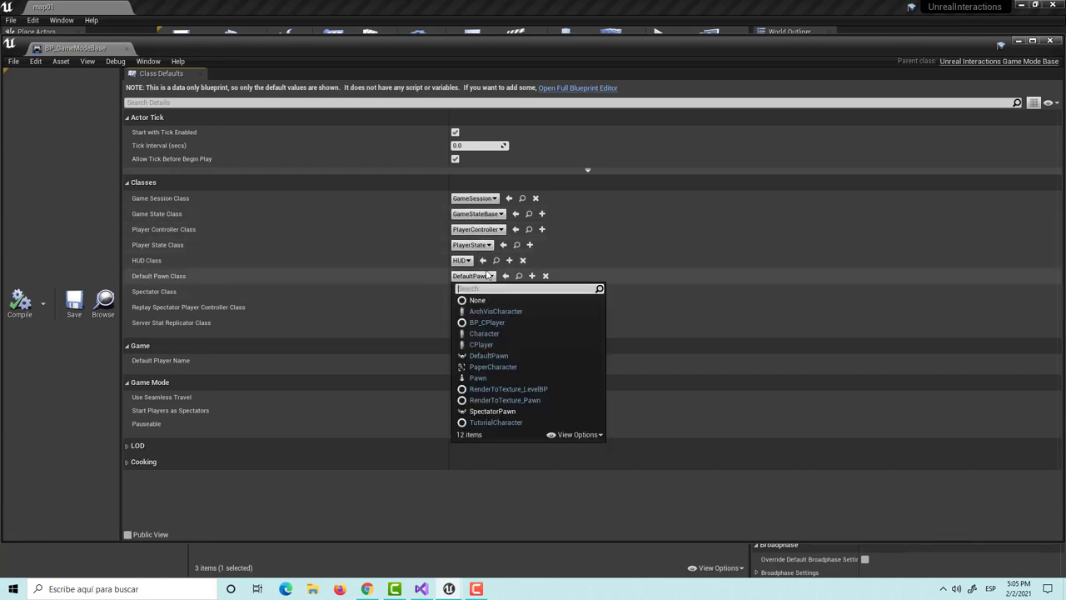
type("bp")
left_click(533, 311)
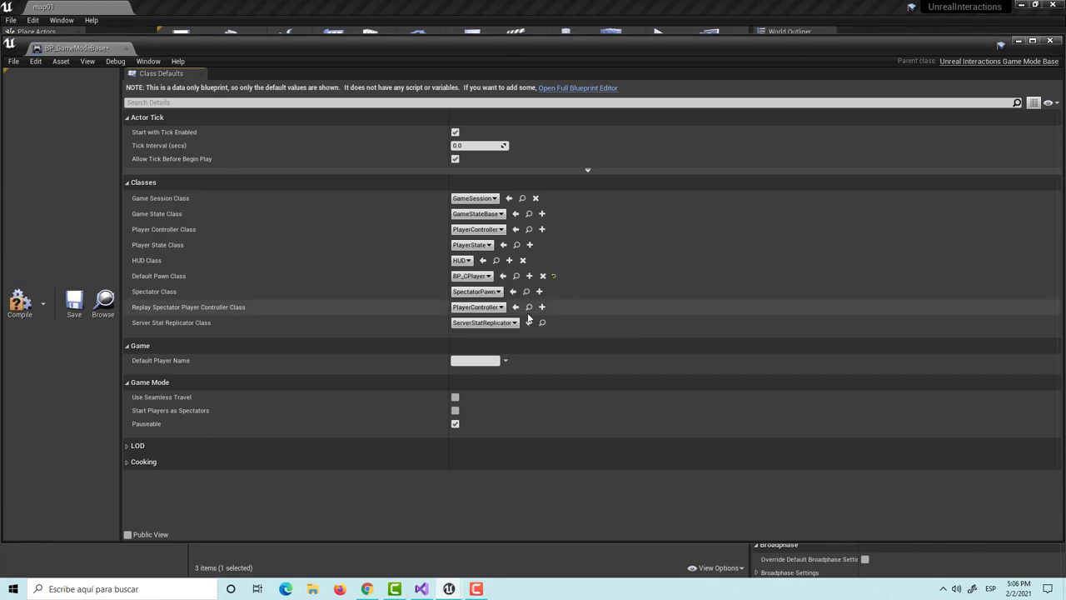
- Compile BP_GameModeBase in the full Blueprint editor and close it
left_click(573, 88)
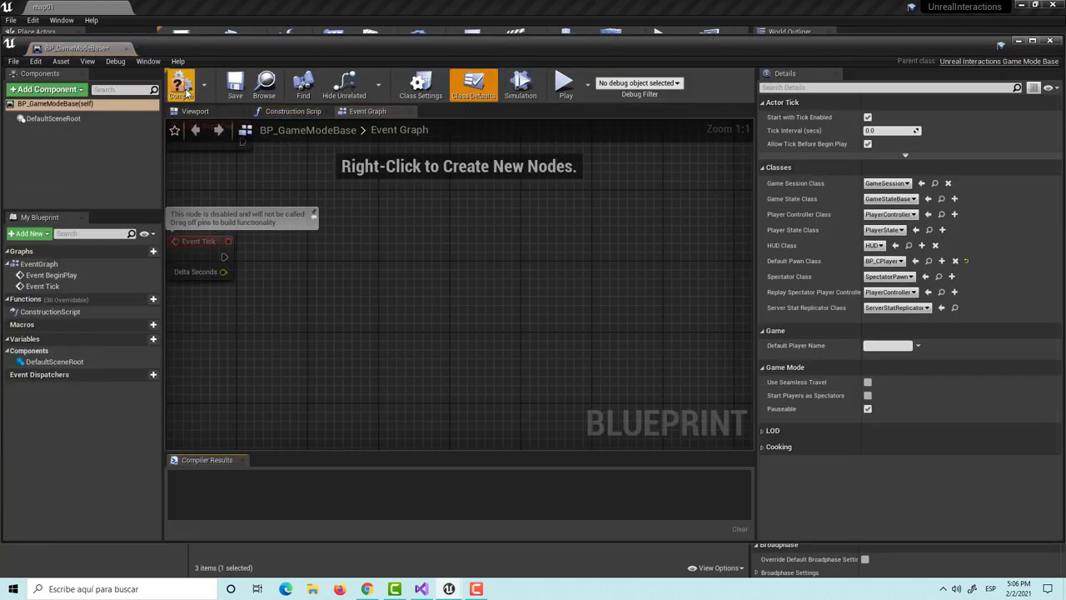
left_click(187, 92)
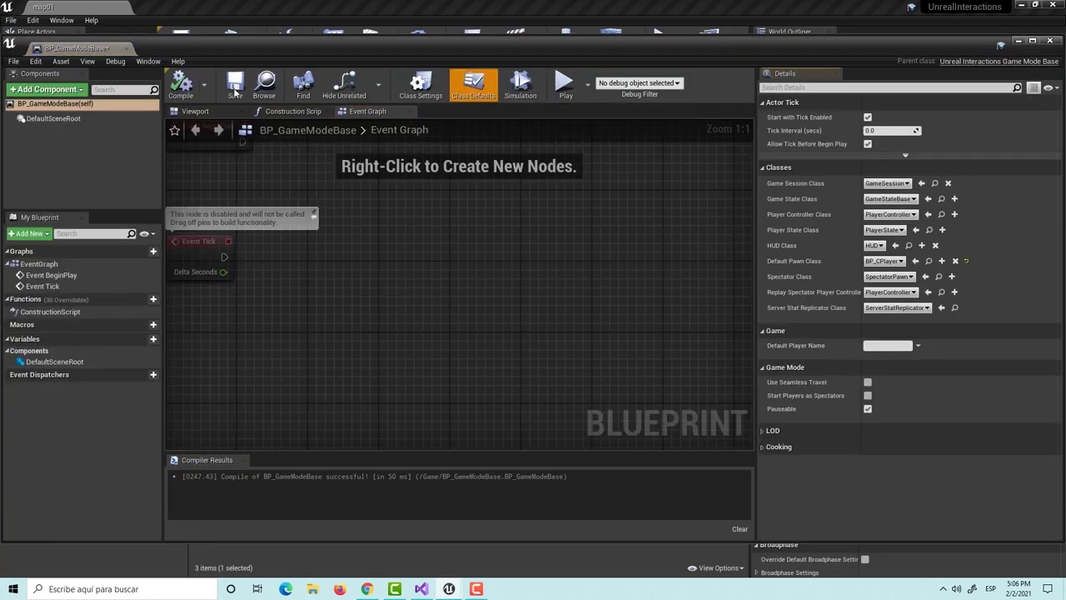
left_click(1049, 43)
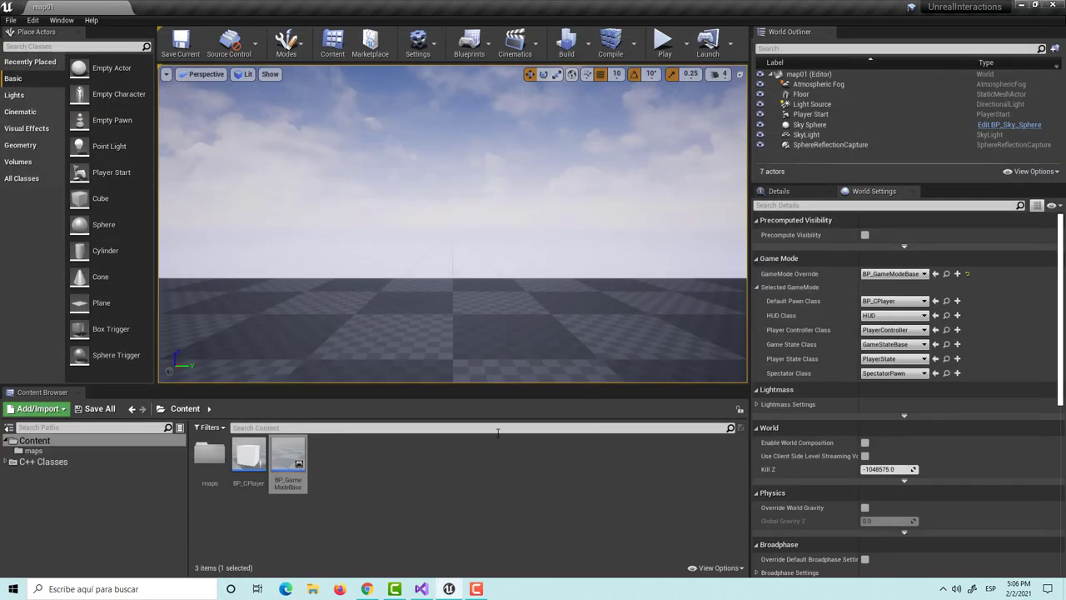
- Play the level, which crashes the editor, and send the crash report
left_click(660, 60)
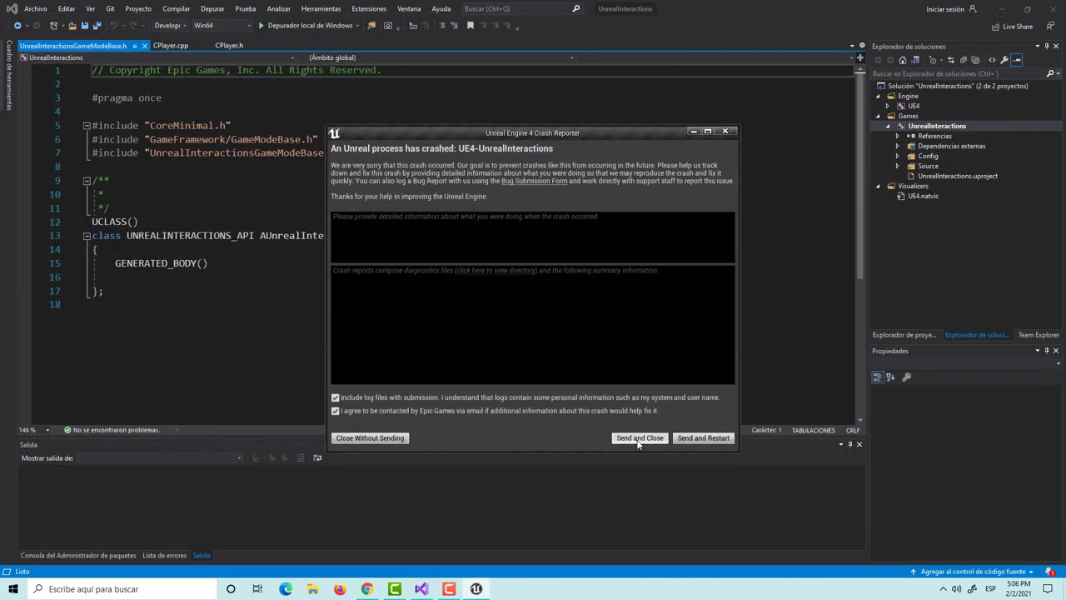
left_click(639, 439)
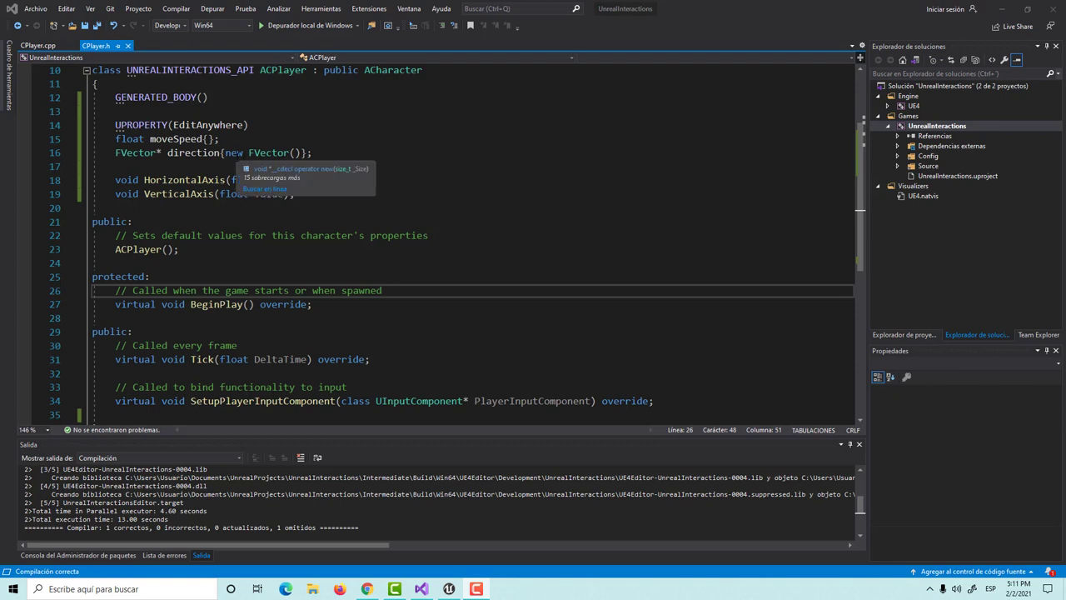
mouse_move(235, 153)
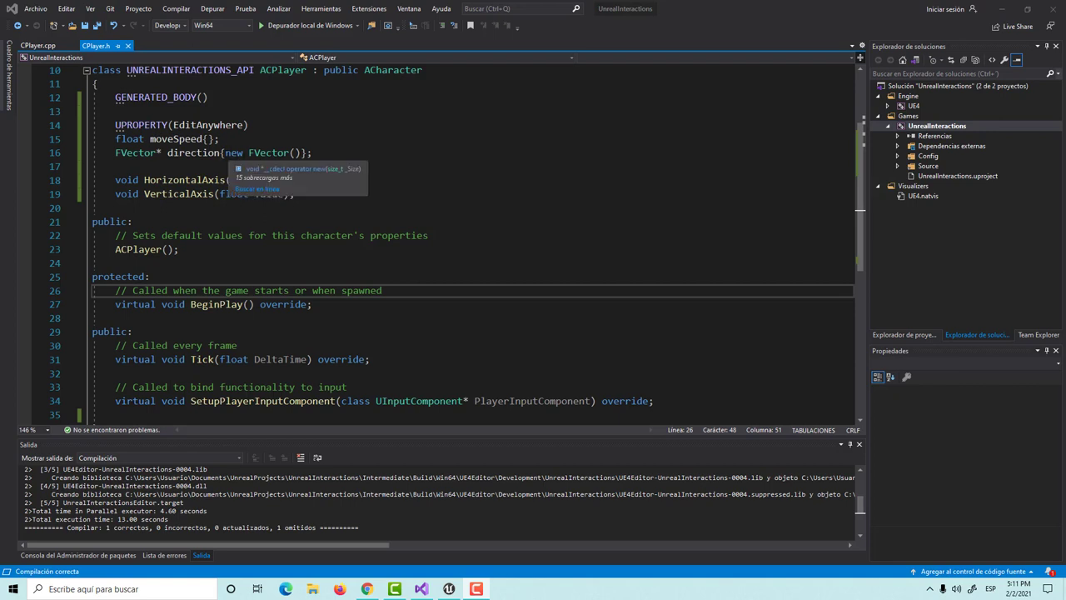
left_click(47, 49)
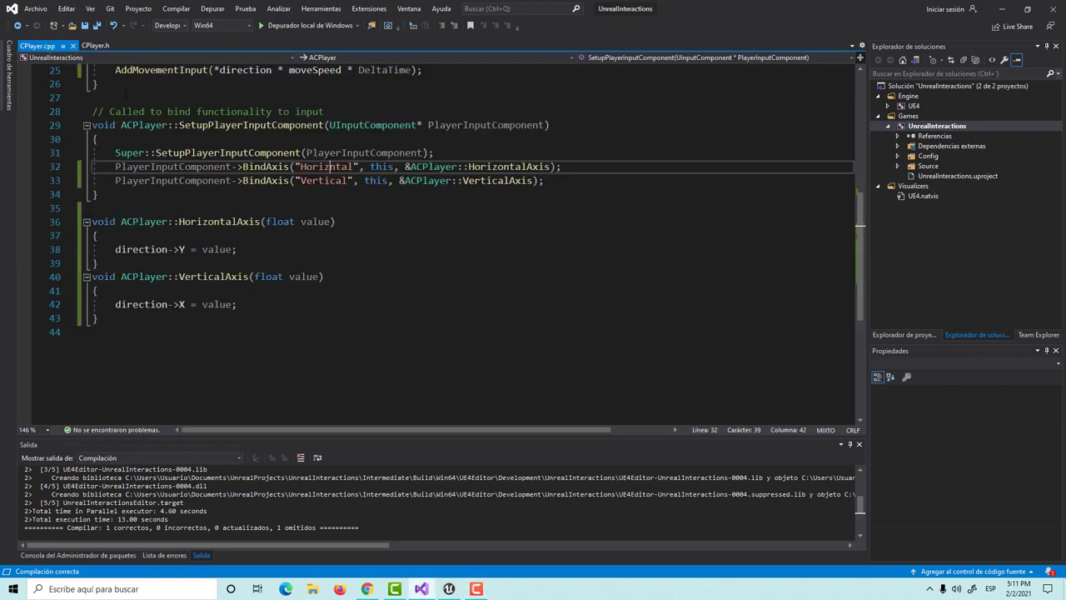
key("ctrl+Tab")
mouse_move(199, 153)
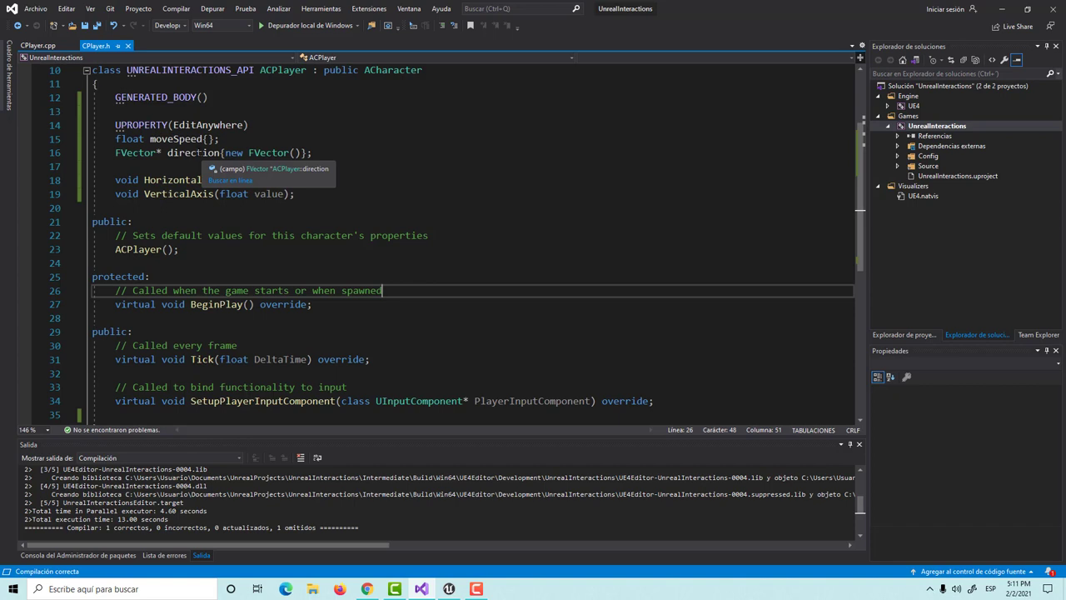
double_click(198, 154)
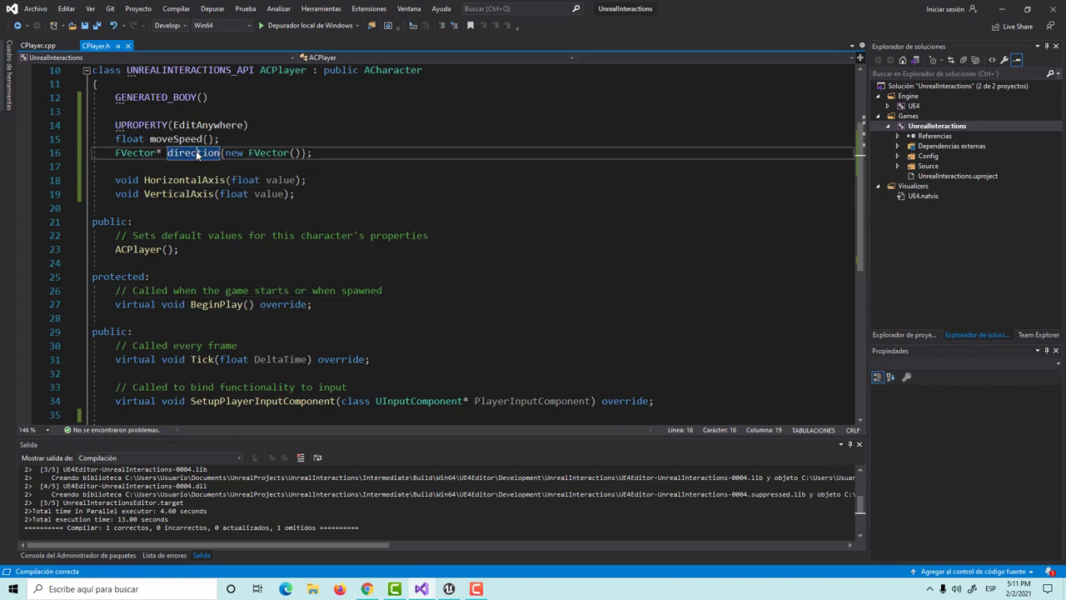
left_click_drag(225, 153, 302, 153)
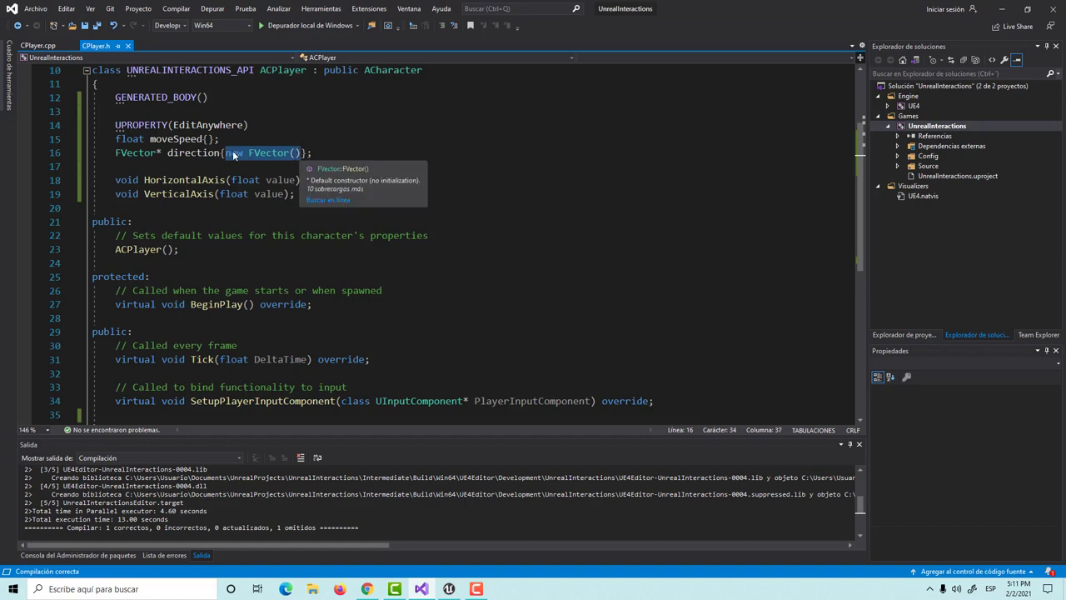
left_click(200, 153)
left_click(161, 154)
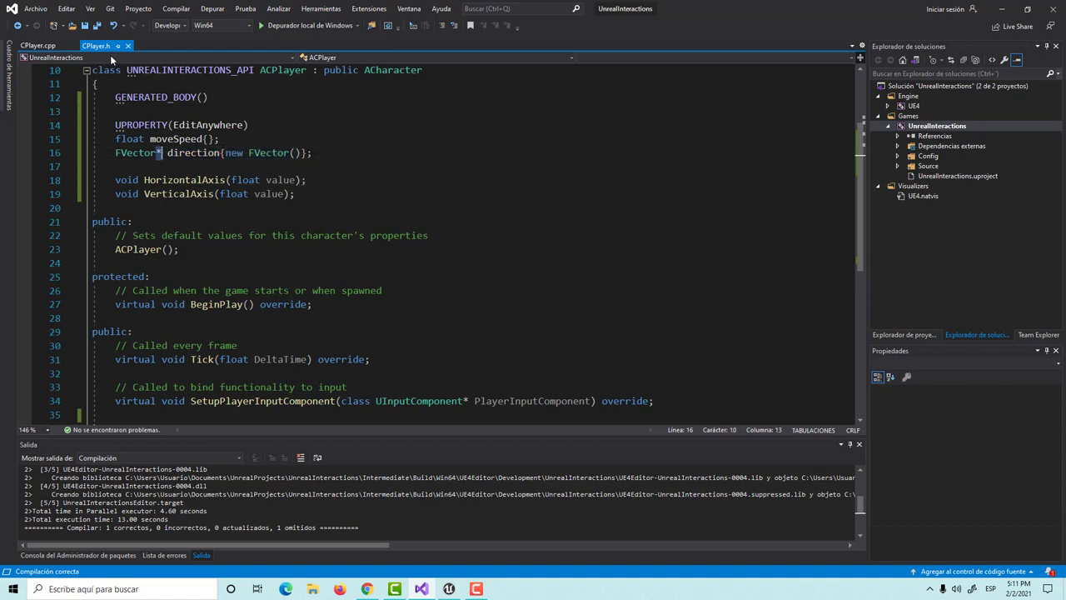
key("ctrl+Tab")
scroll(119, 68, "up", 2)
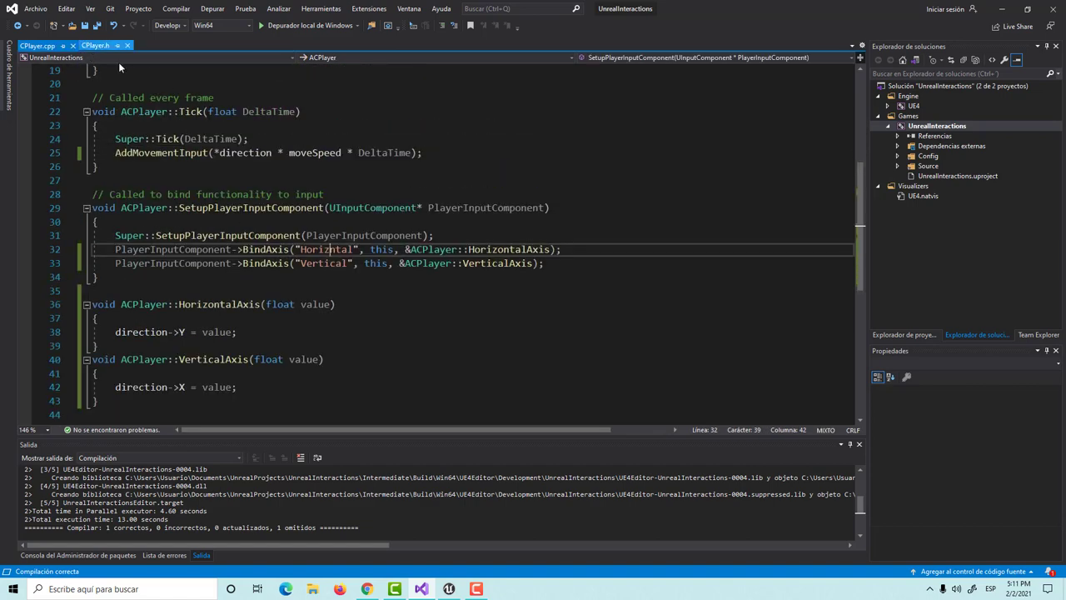
key("ctrl+Tab")
mouse_move(267, 153)
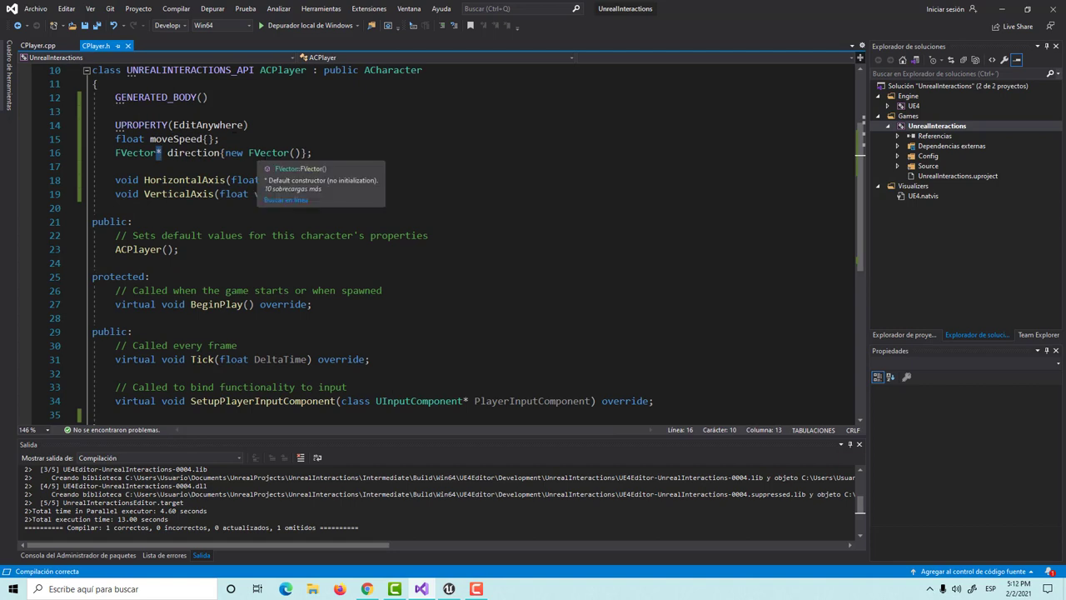
double_click(133, 153)
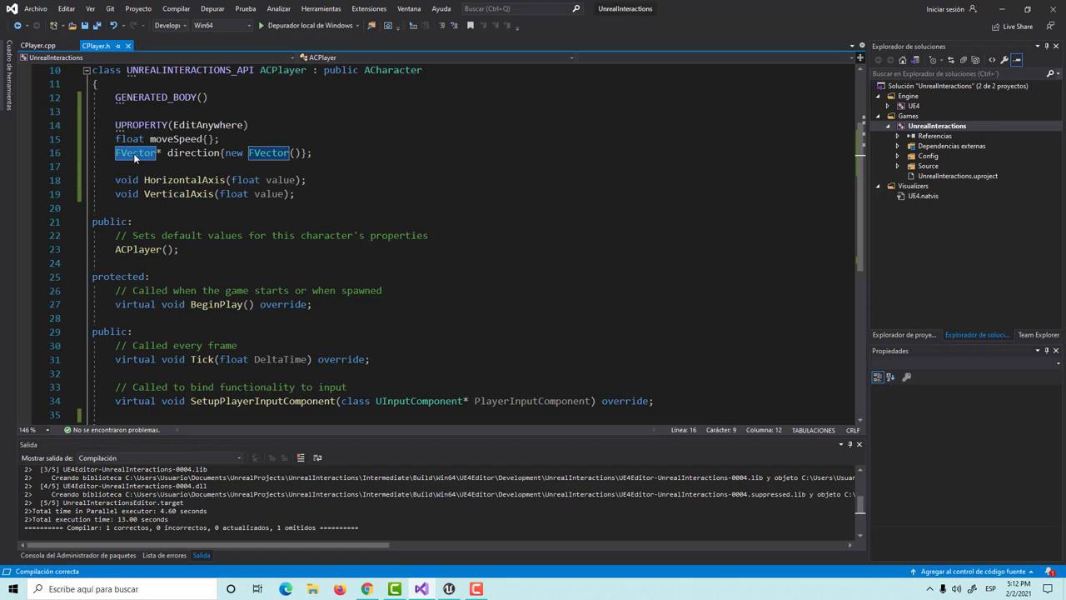
mouse_move(137, 156)
left_click_drag(306, 152, 225, 153)
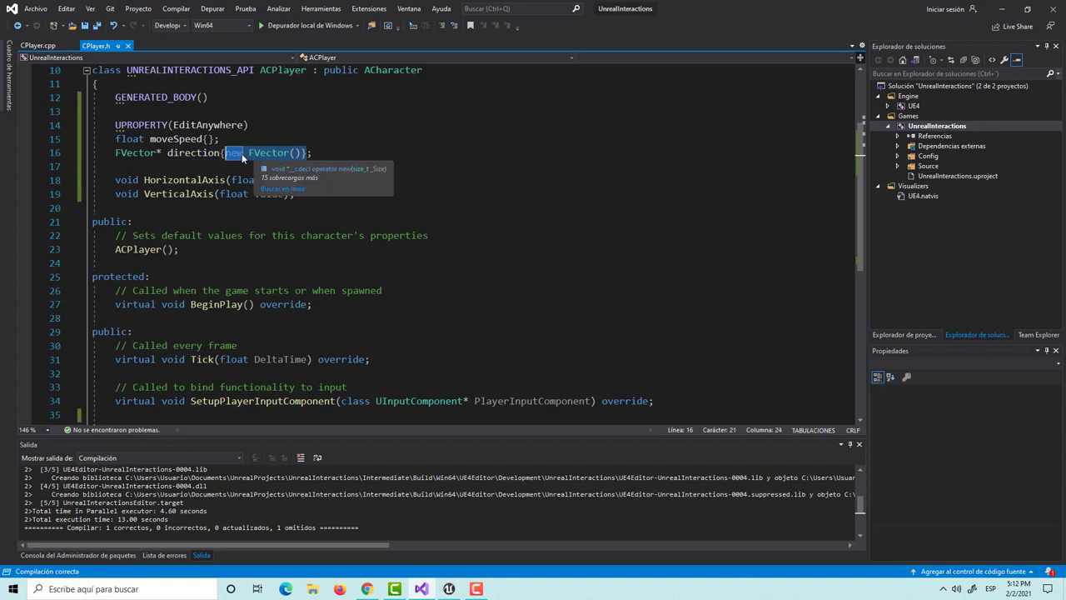
left_click(47, 49)
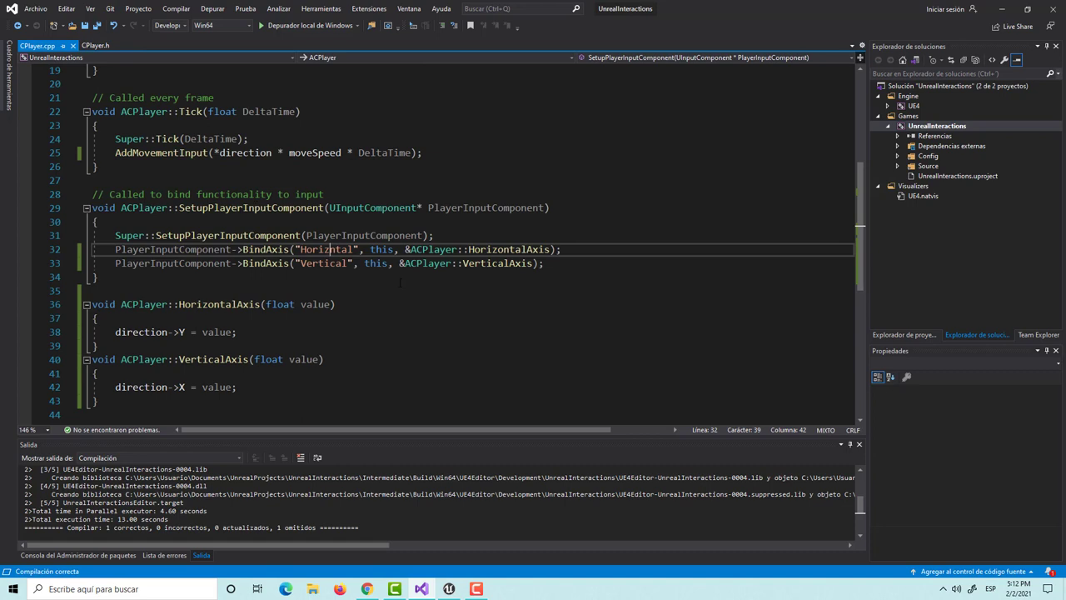
- Correct 'Horizntal' to 'Horizontal' in CPlayer.cpp, save it, and build the solution
type("o")
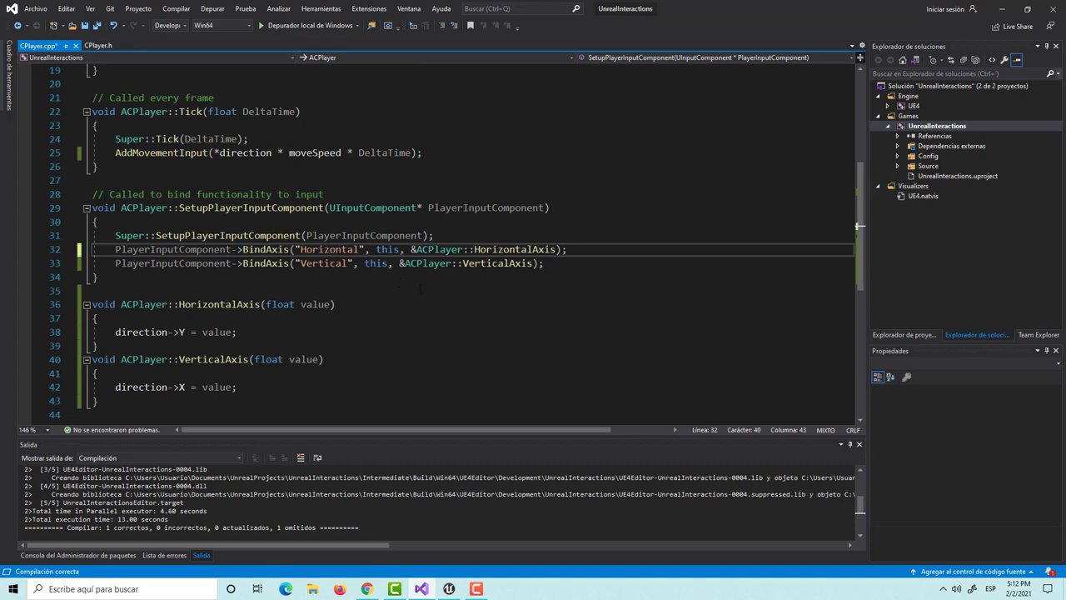
key("ctrl+s")
scroll(375, 191, "up", 4)
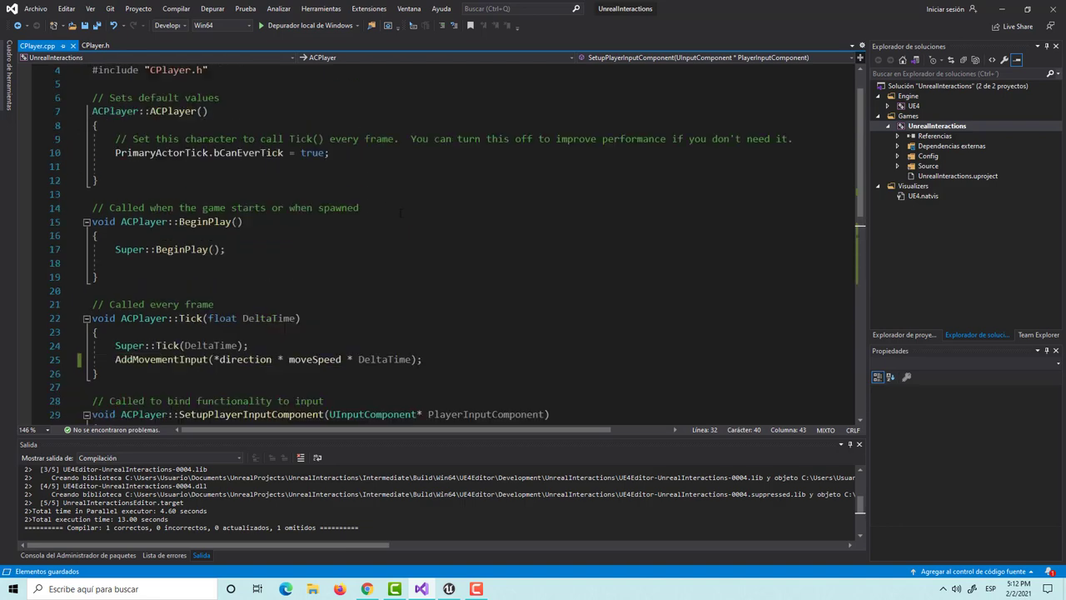
left_click(176, 9)
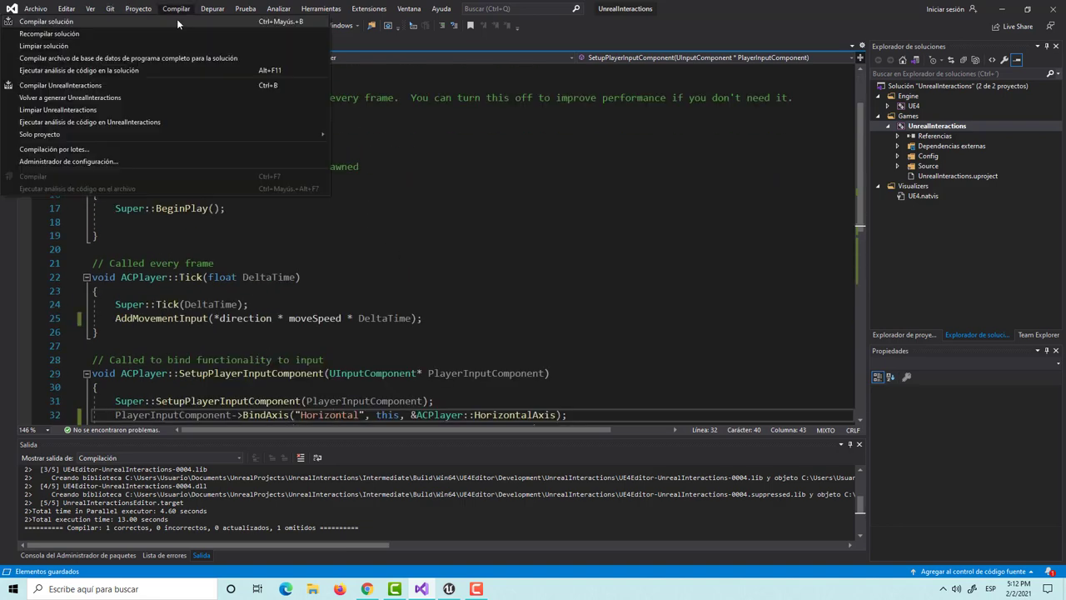
left_click(104, 21)
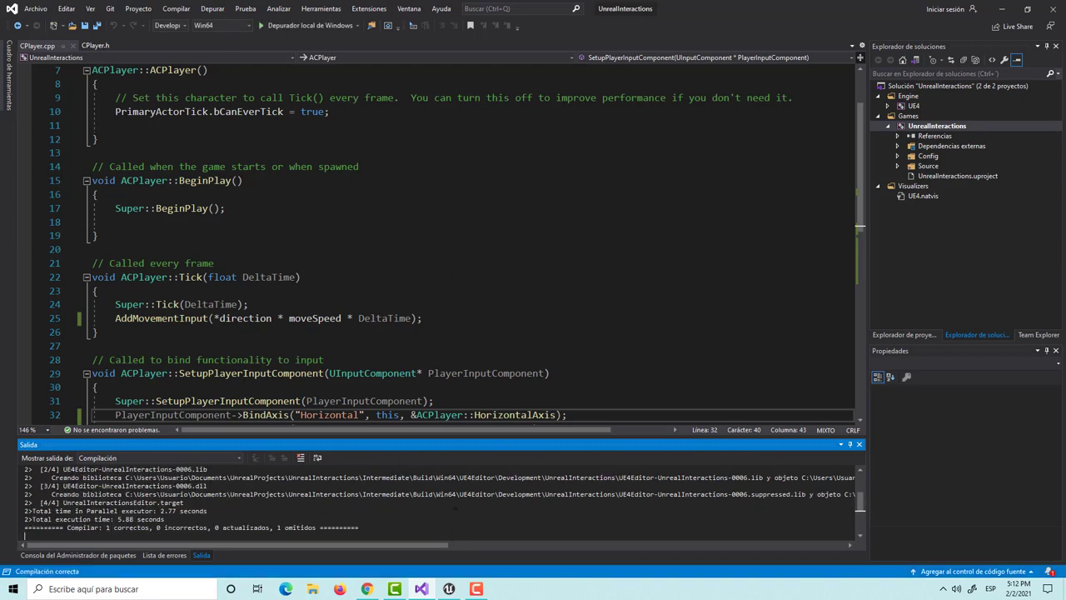
- Back in Unreal, play-test the level by moving the cube with W and D, then stop
left_click(449, 588)
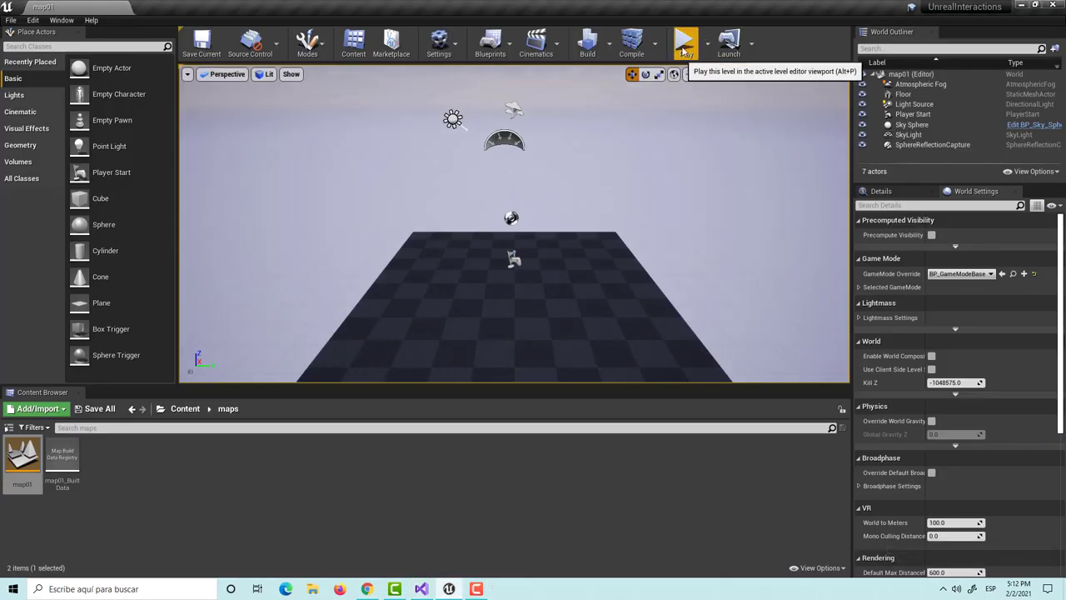
left_click(685, 50)
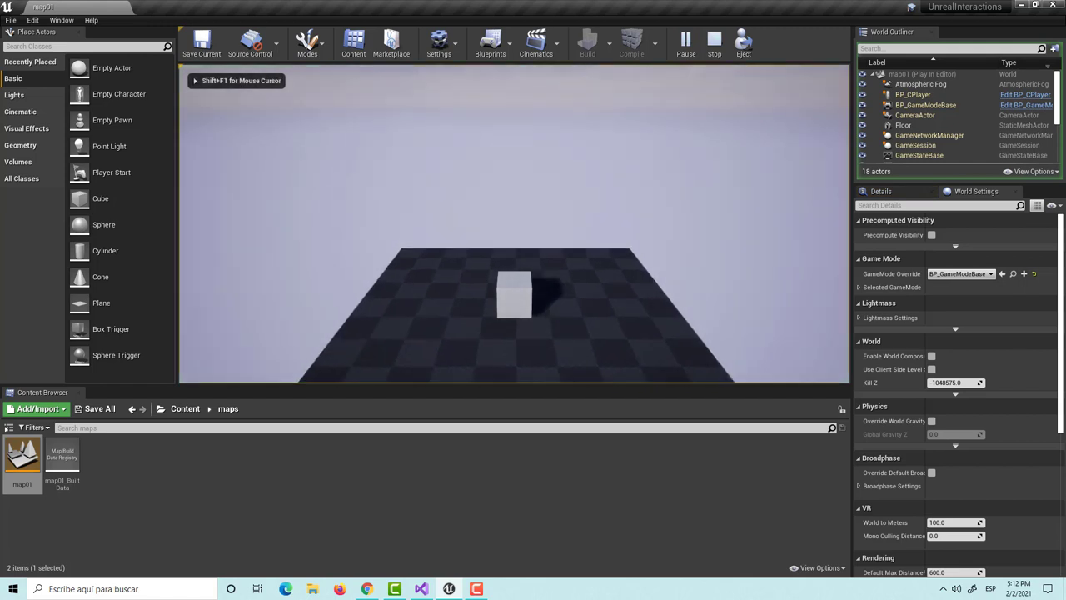
key("w")
key("d")
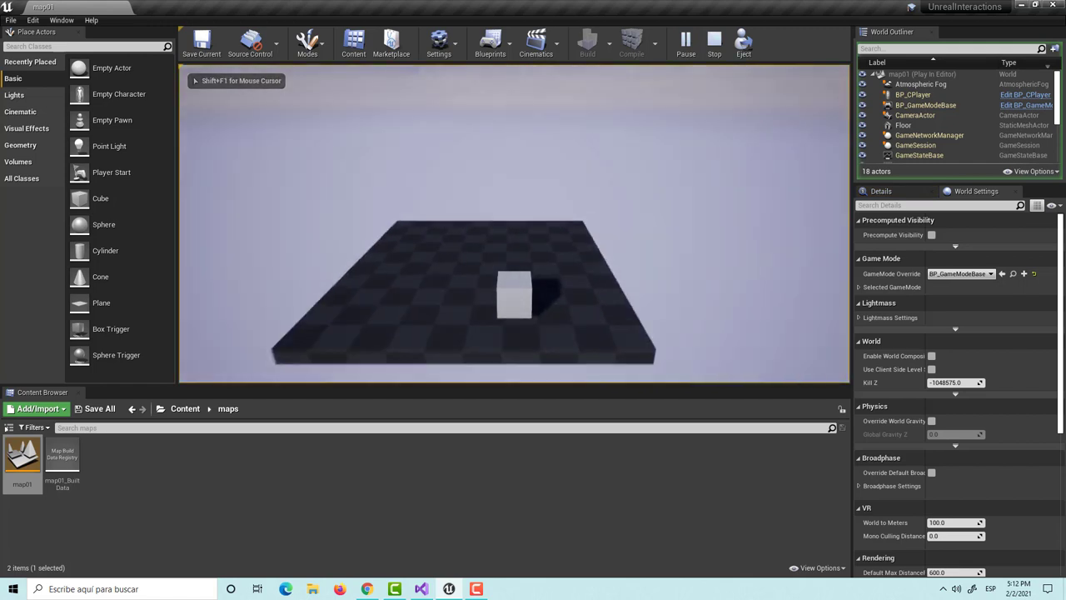
key("Escape")
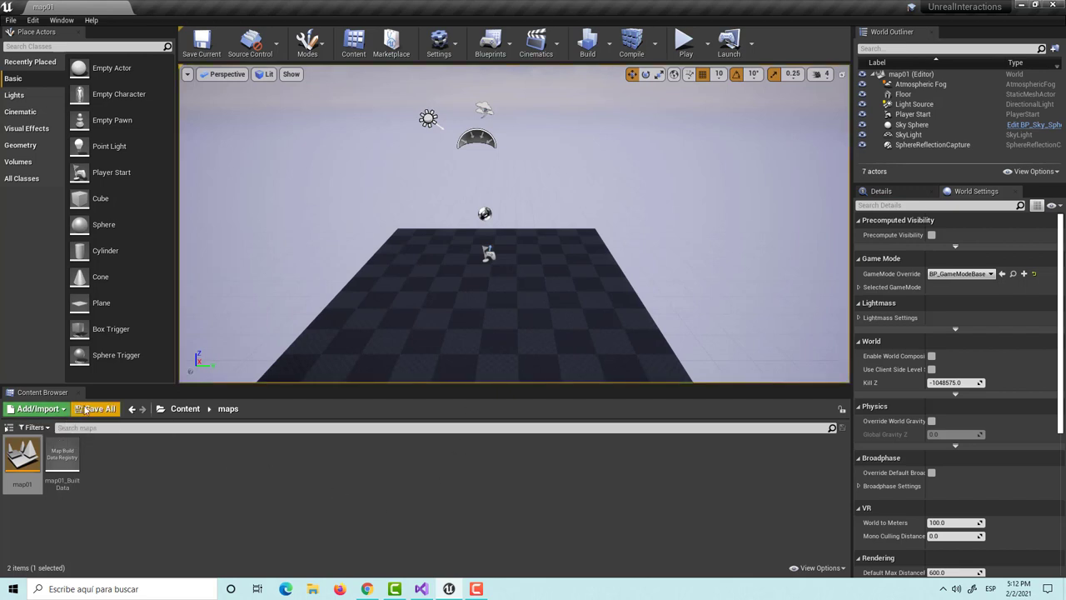
- Start a new C++ class in the C++ Classes > UnrealInteractions folder
left_click(9, 427)
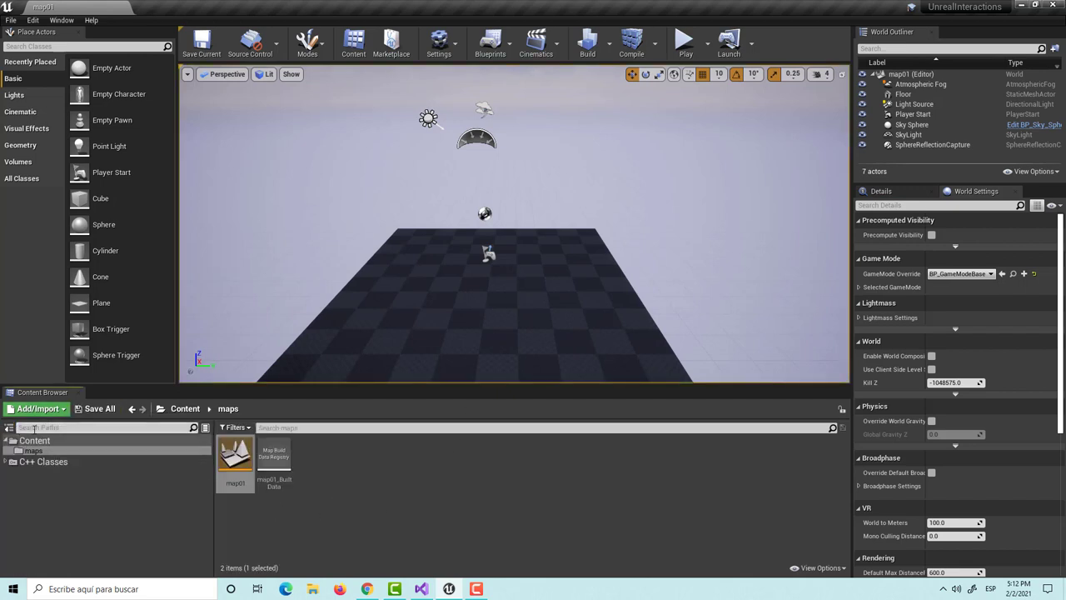
left_click(35, 440)
left_click(41, 461)
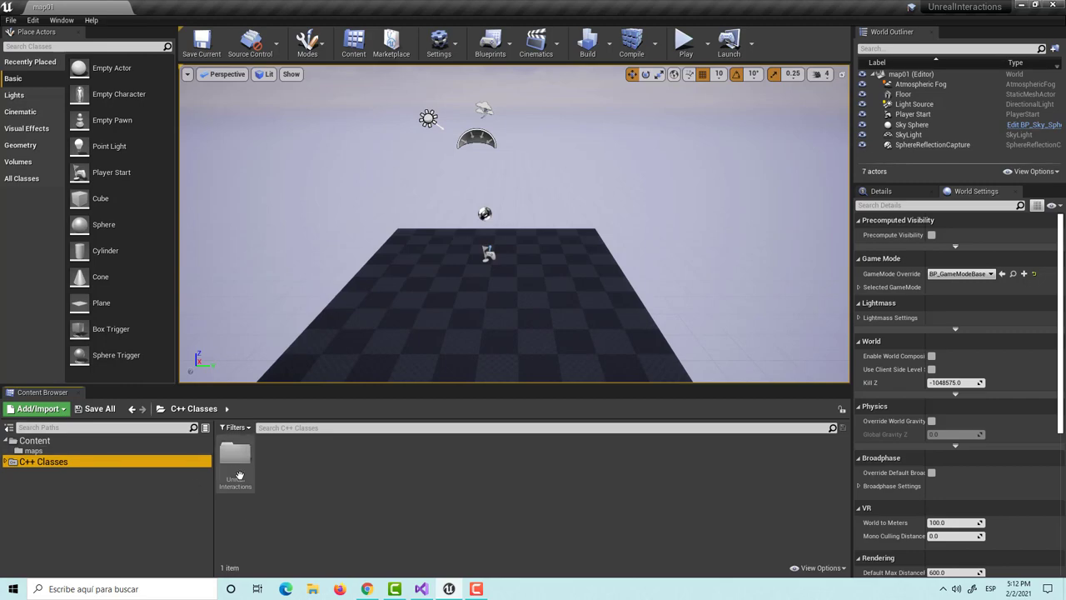
double_click(235, 457)
right_click(371, 501)
left_click(410, 539)
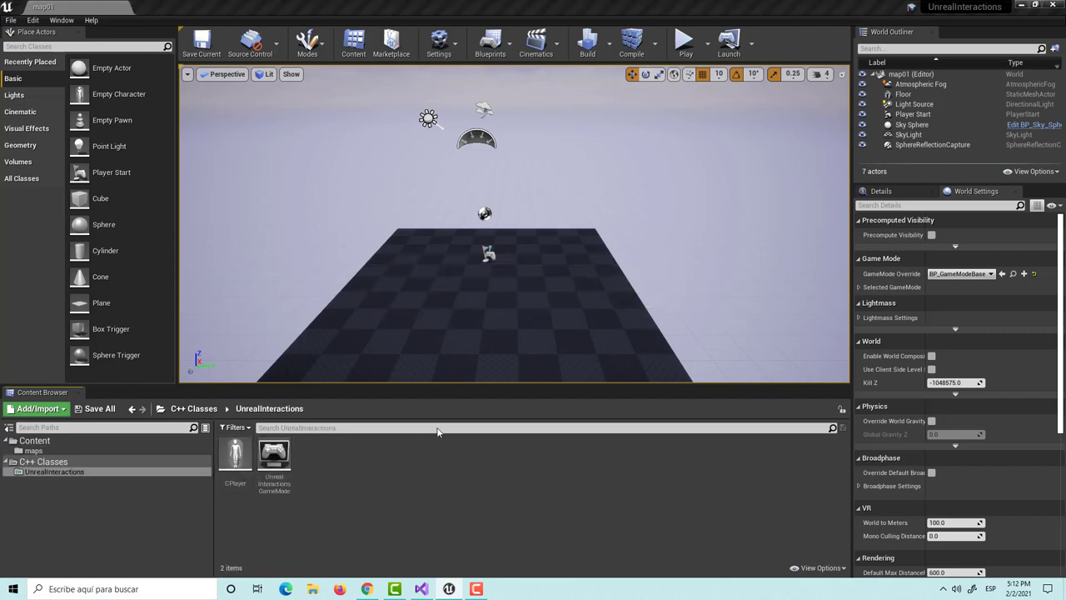
scroll(367, 298, "down", 1)
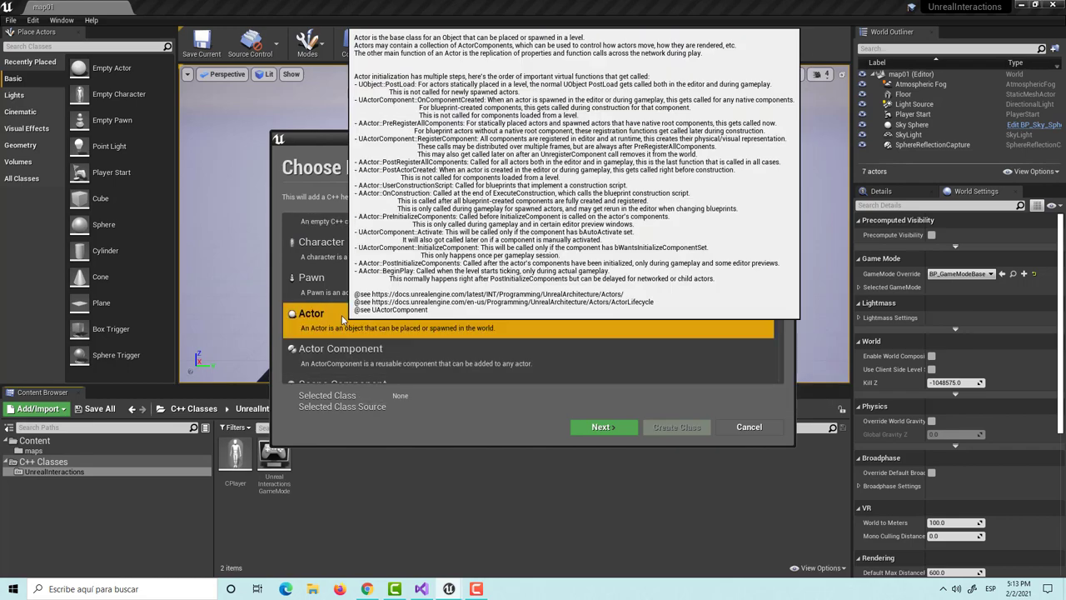
- Pick Actor as the parent class, name the class Coin, and create it
left_click(341, 316)
left_click(602, 427)
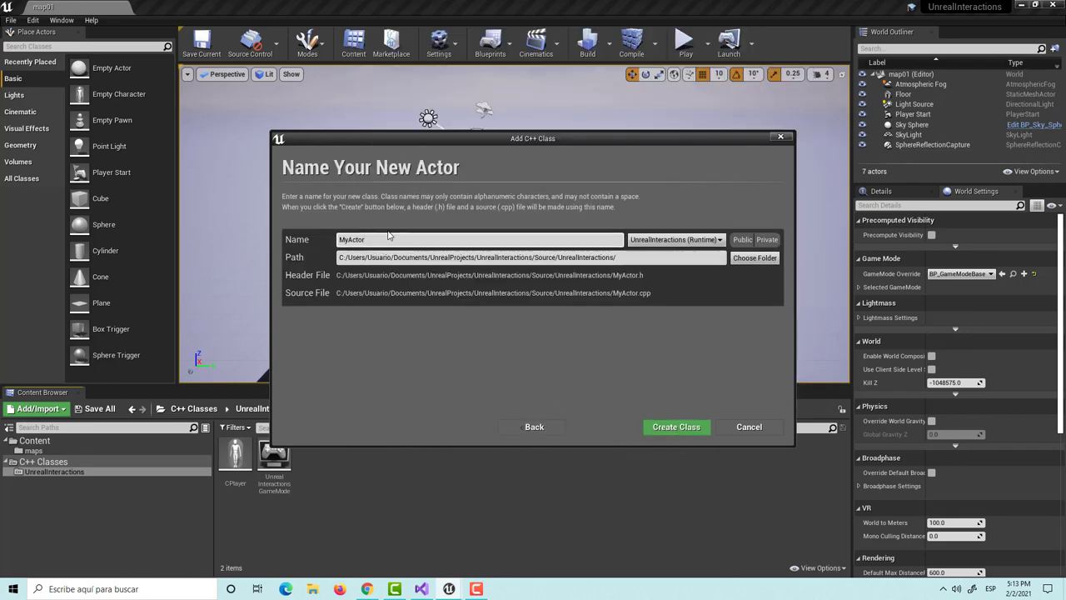
key("BackSpace")
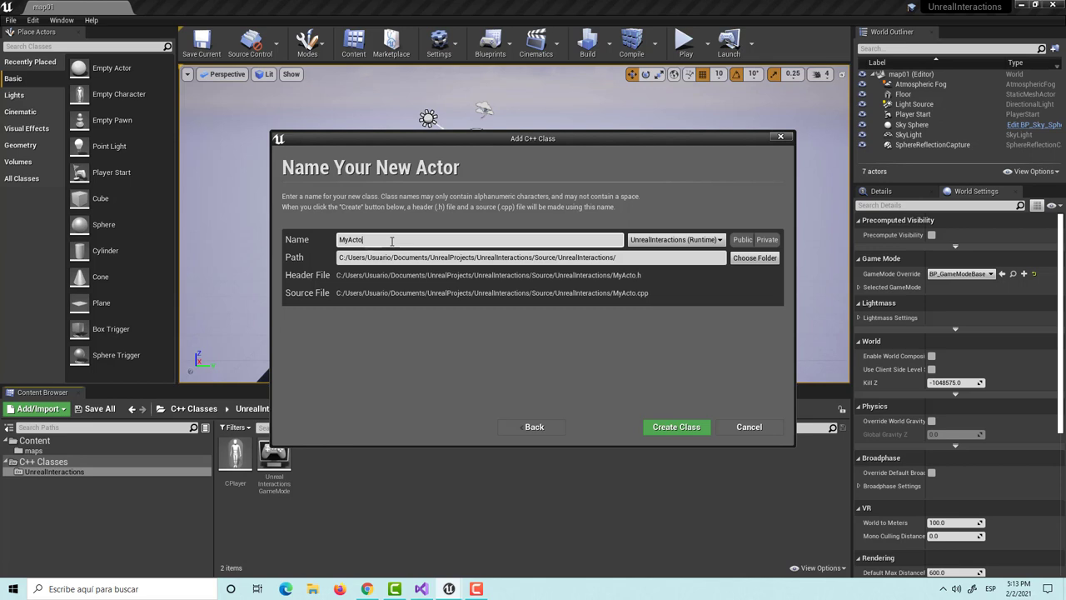
key("BackSpace")
key("BackSpace")
key("BackSpace")
type("Inter")
key("BackSpace")
key("BackSpace")
key("BackSpace")
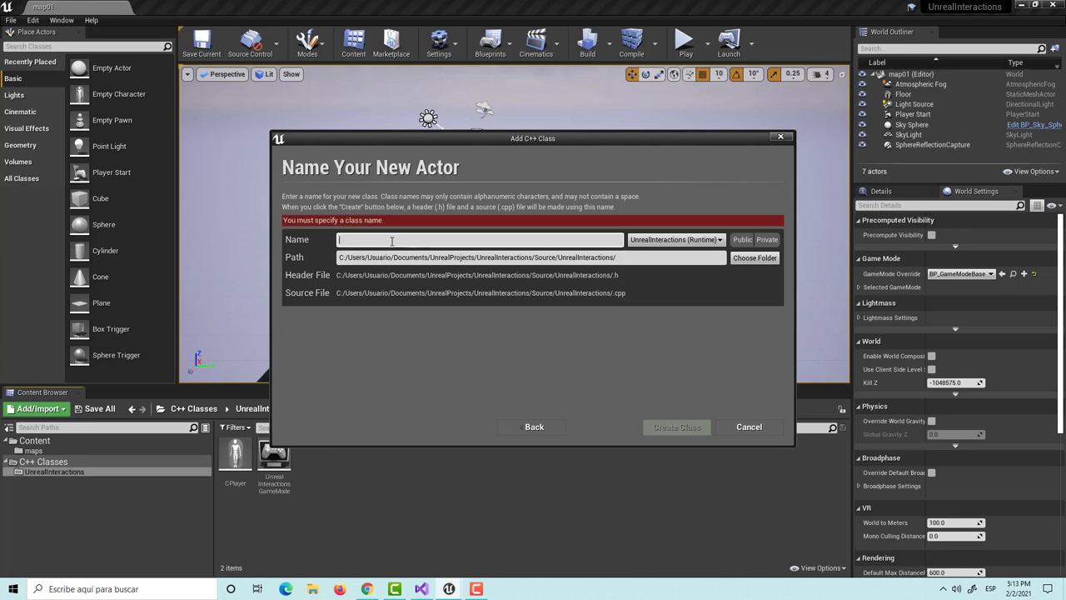
type("Coin")
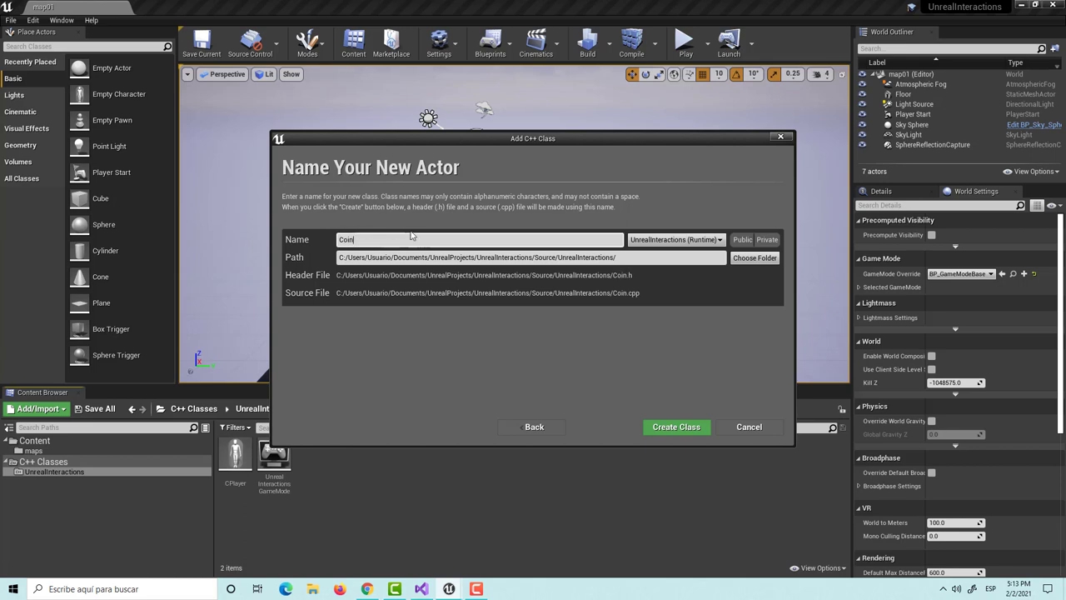
left_click(678, 439)
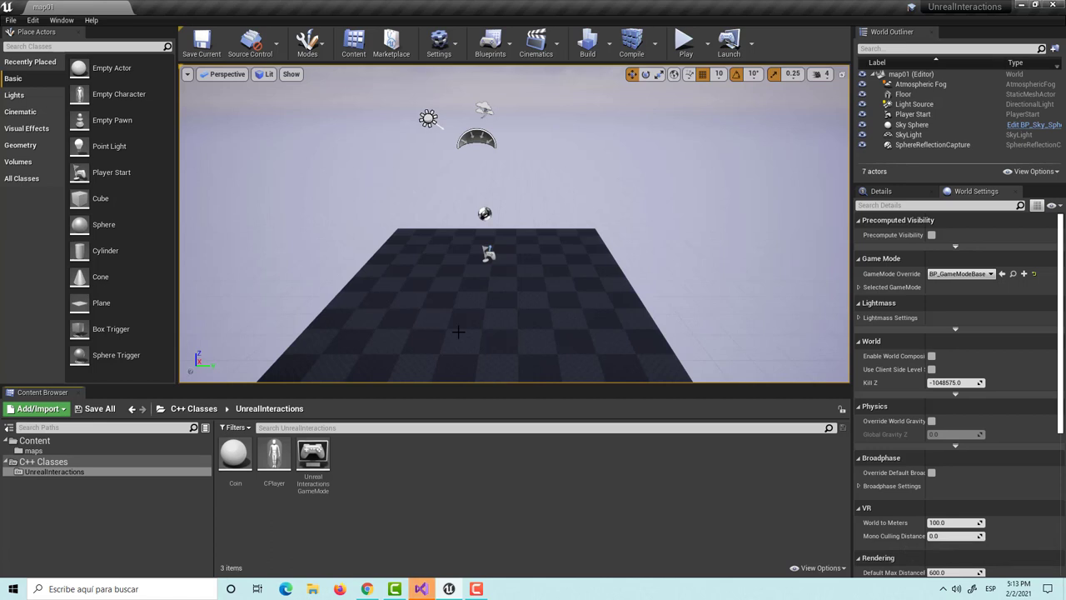
- Create a Blueprint class based on Coin named BP_ACoin
right_click(226, 463)
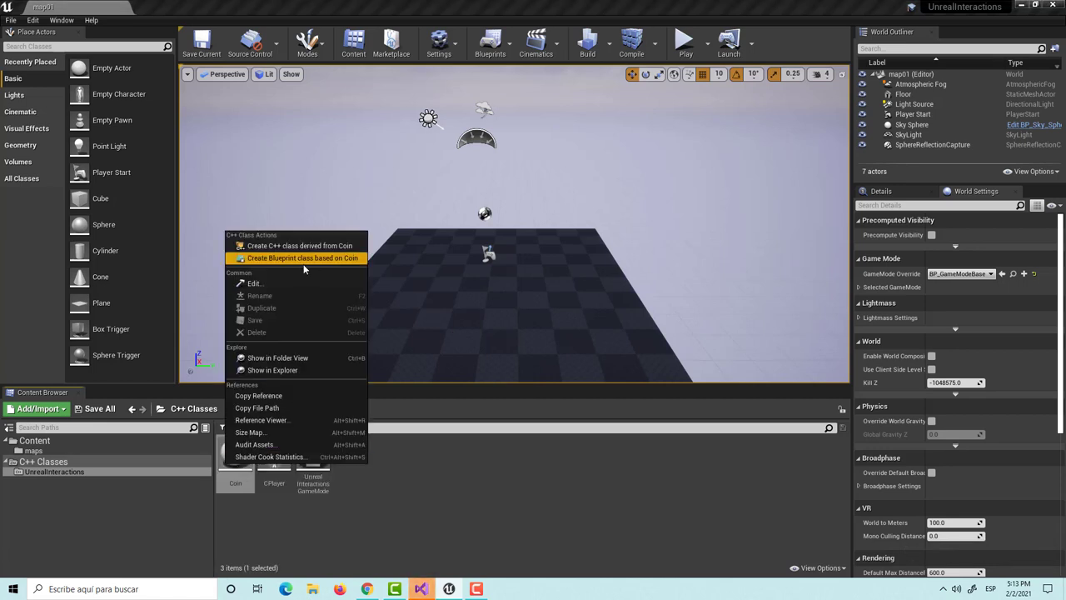
left_click(303, 261)
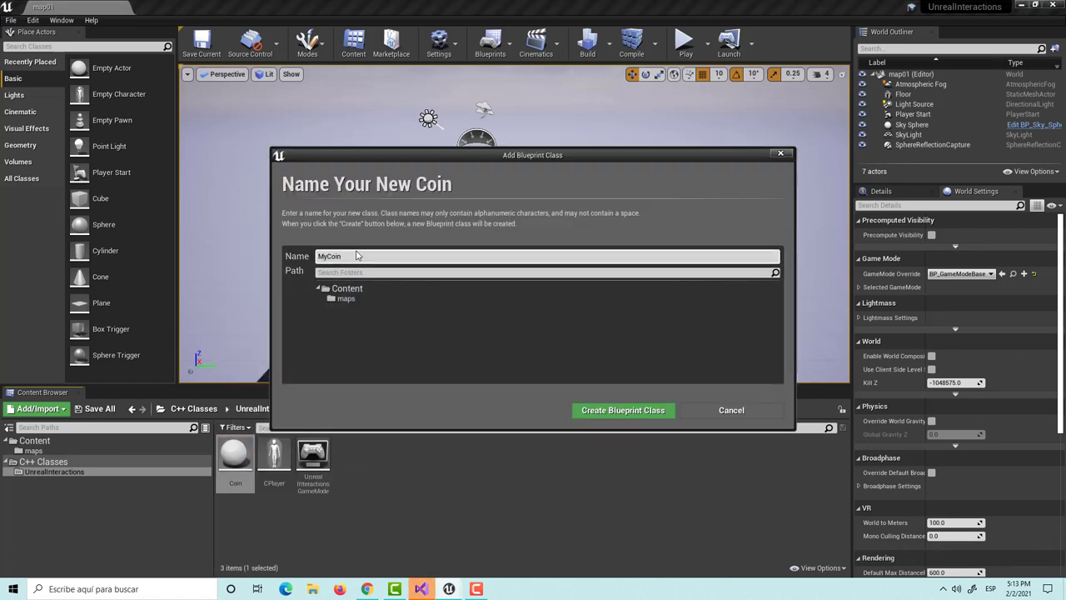
key("Delete")
key("Delete")
type("BP")
type("_")
type("A")
left_click(593, 408)
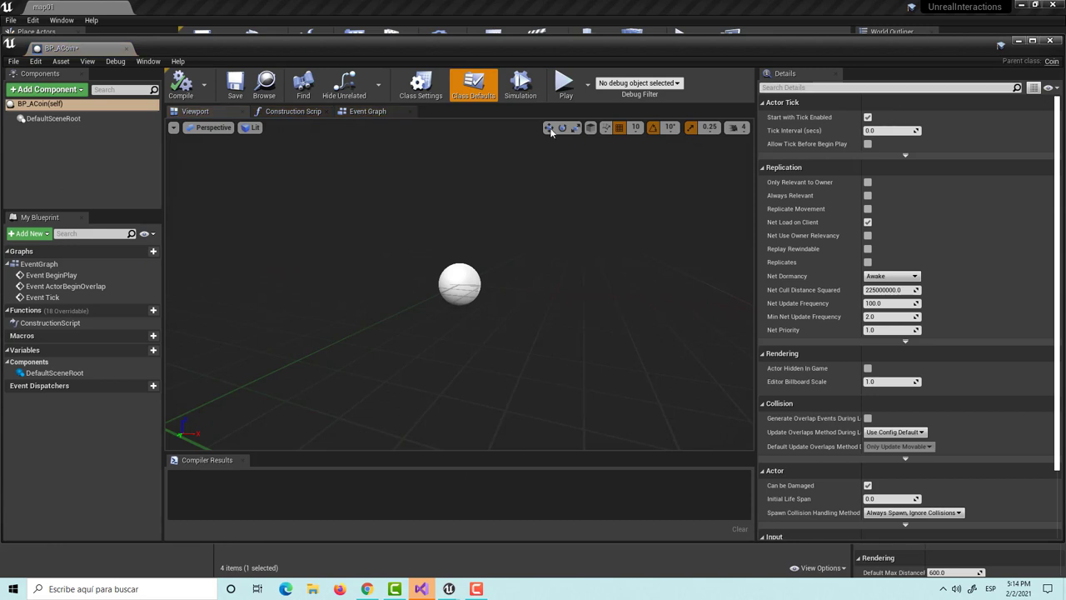
- Add a Sphere component to BP_ACoin
left_click(52, 118)
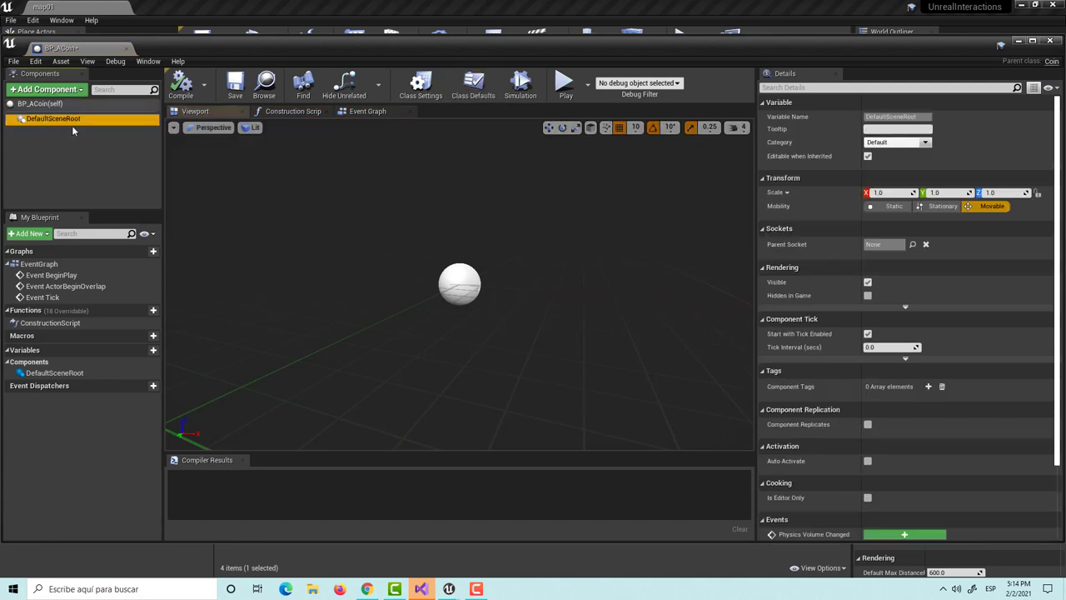
left_click(40, 103)
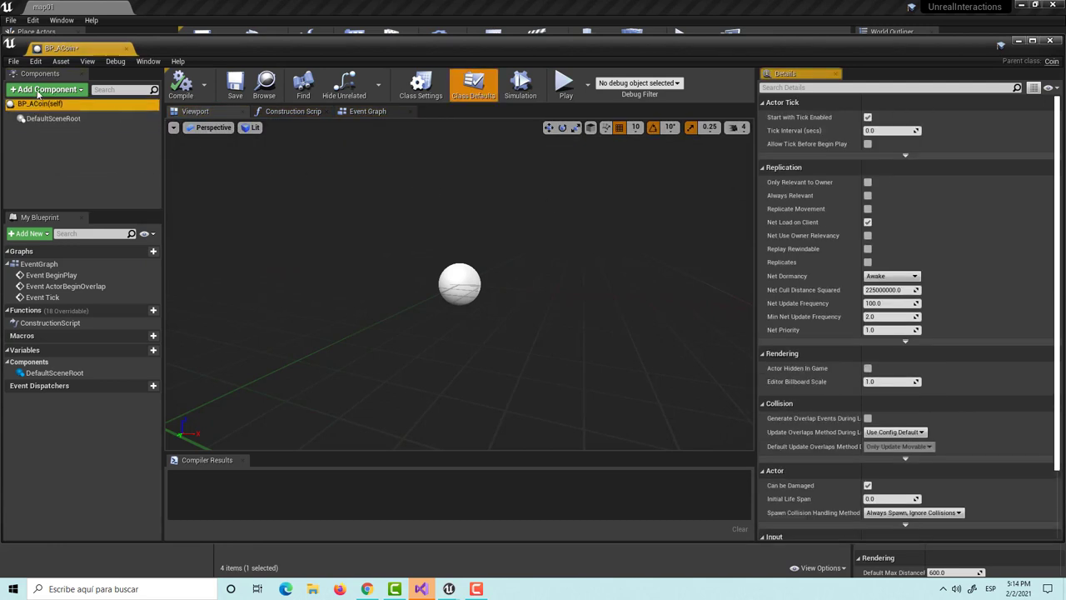
left_click(37, 90)
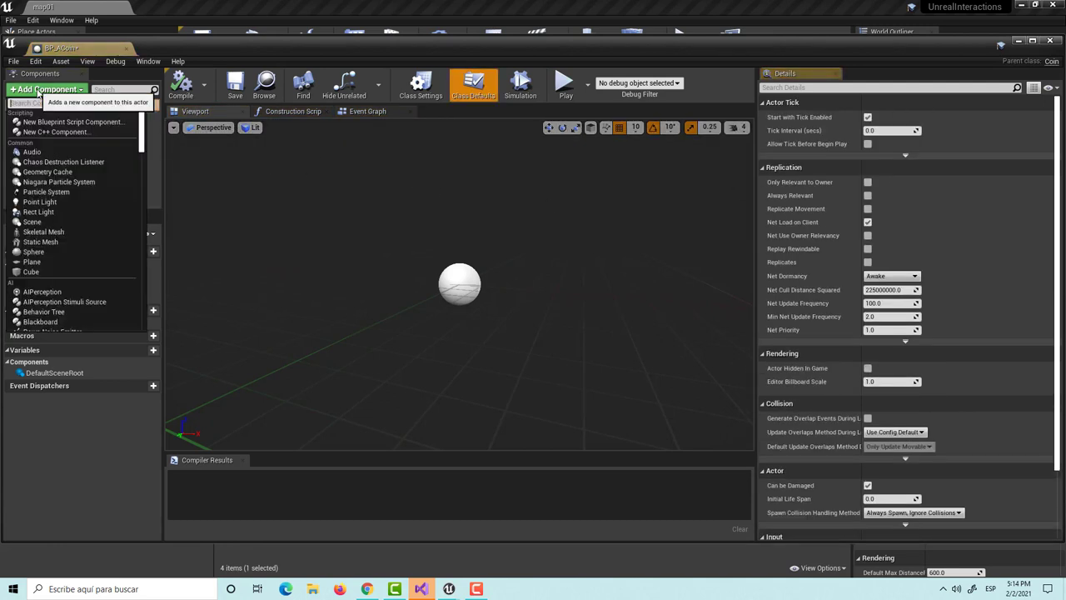
left_click(46, 253)
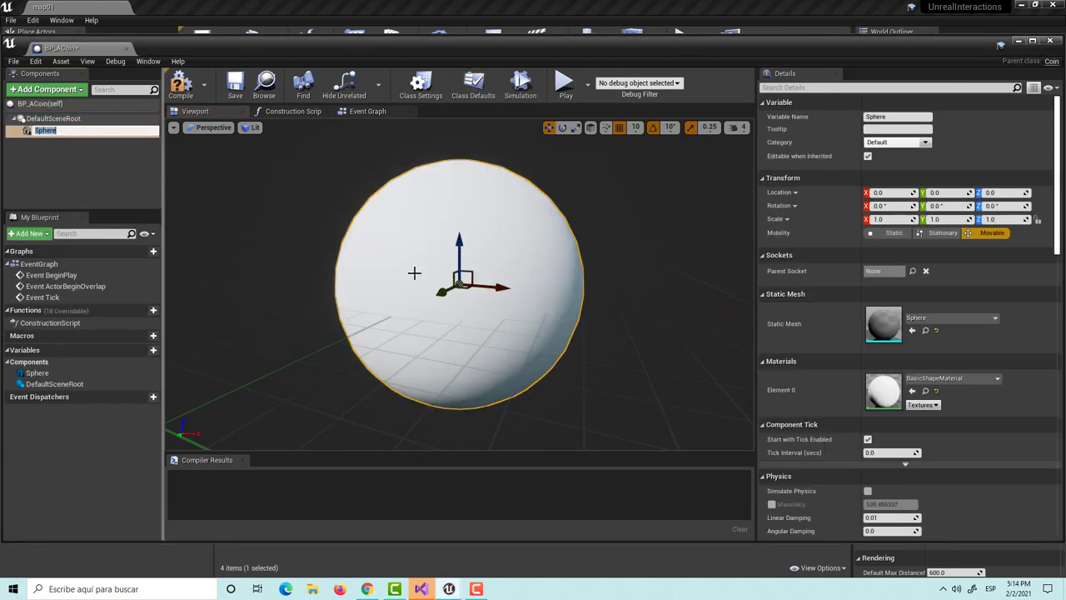
- Set the Sphere component's Collision Presets to Coin
scroll(987, 358, "down", 2)
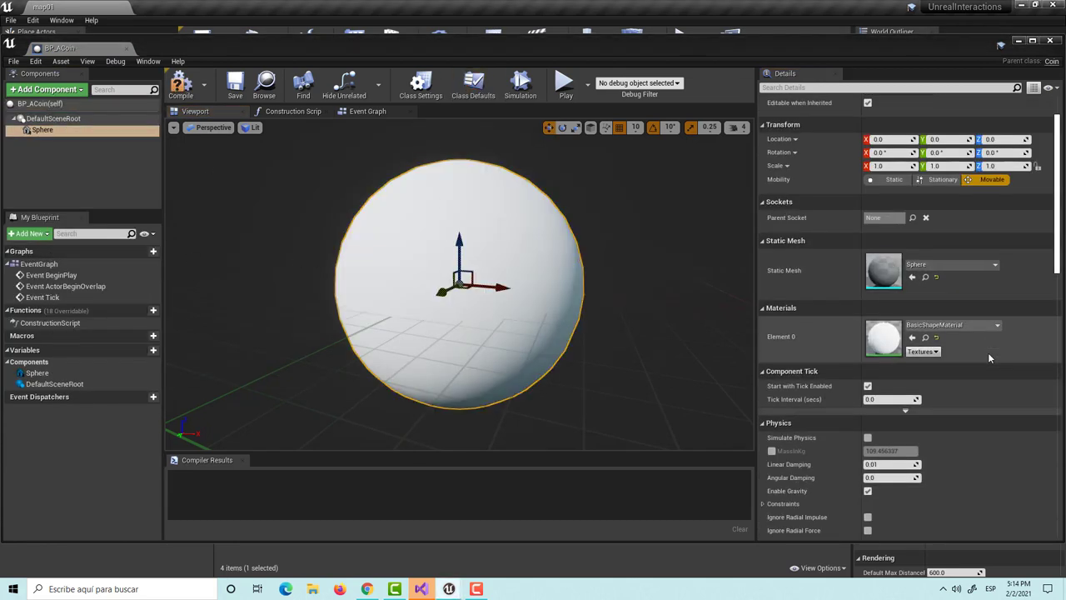
scroll(987, 358, "down", 2)
left_click(42, 130)
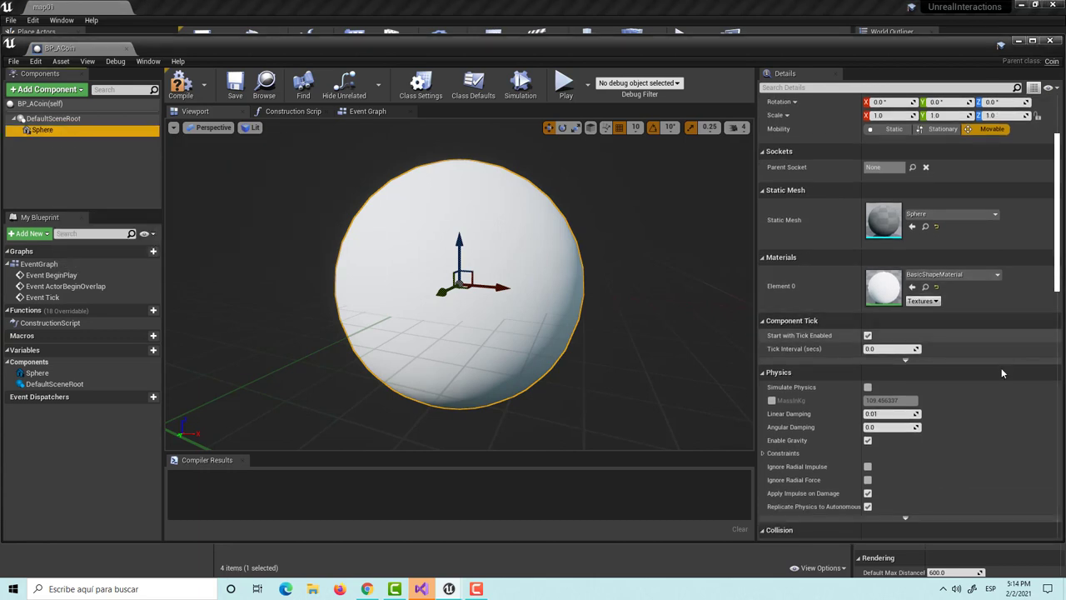
scroll(999, 370, "down", 5)
scroll(989, 379, "down", 2)
scroll(989, 379, "down", 2)
scroll(949, 341, "down", 2)
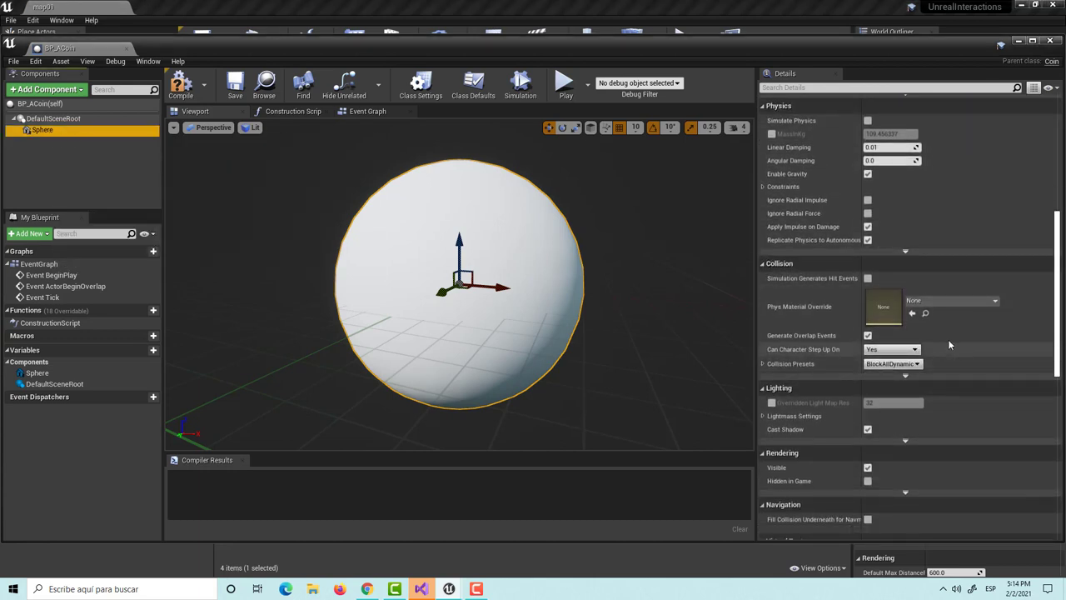
left_click(895, 365)
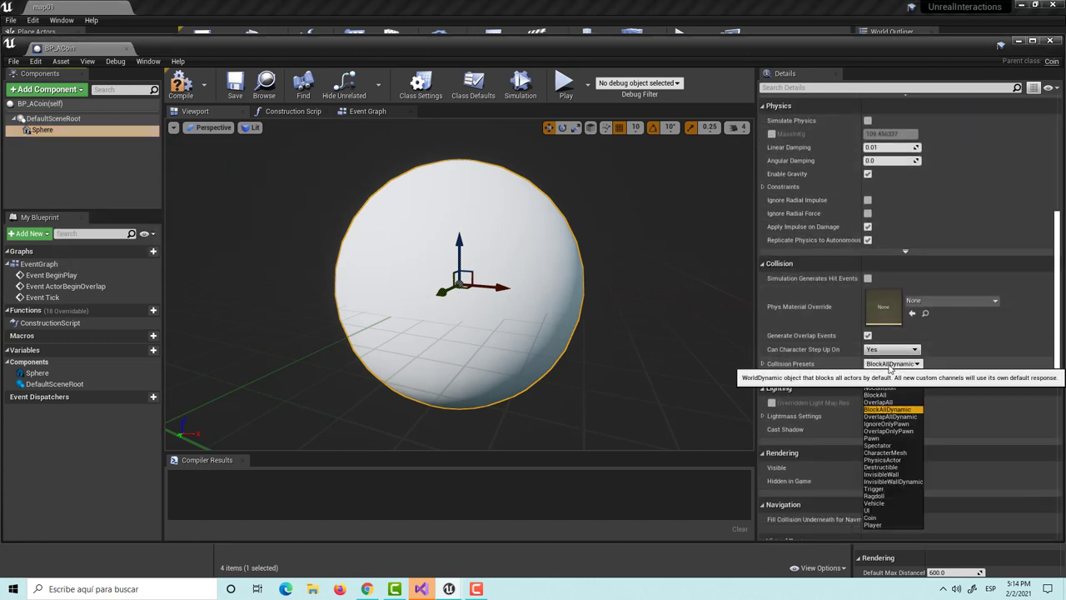
left_click(880, 519)
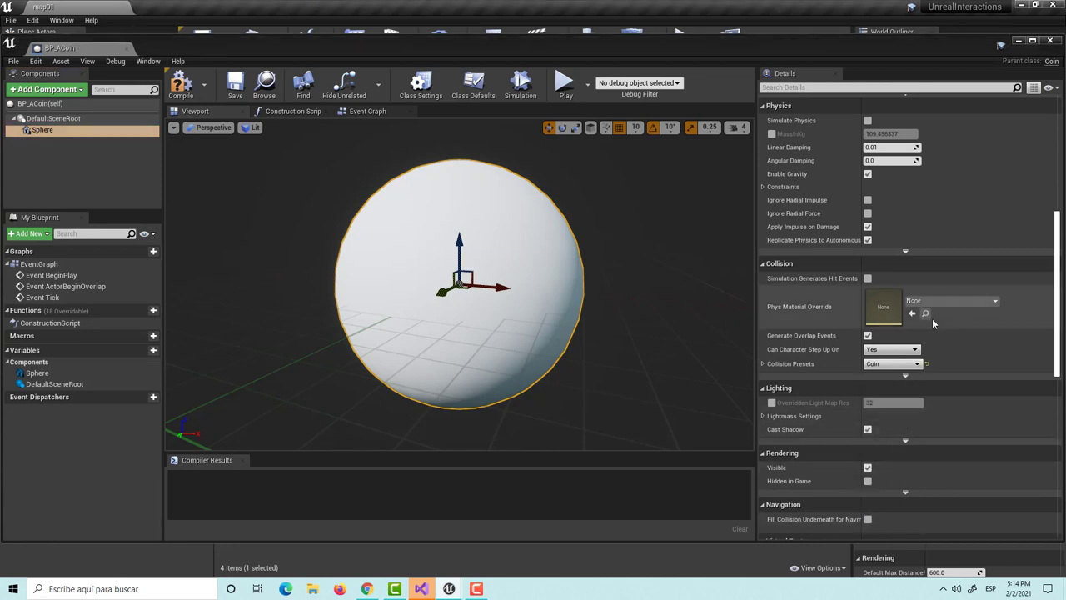
scroll(955, 335, "down", 3)
scroll(953, 337, "down", 2)
scroll(954, 342, "down", 2)
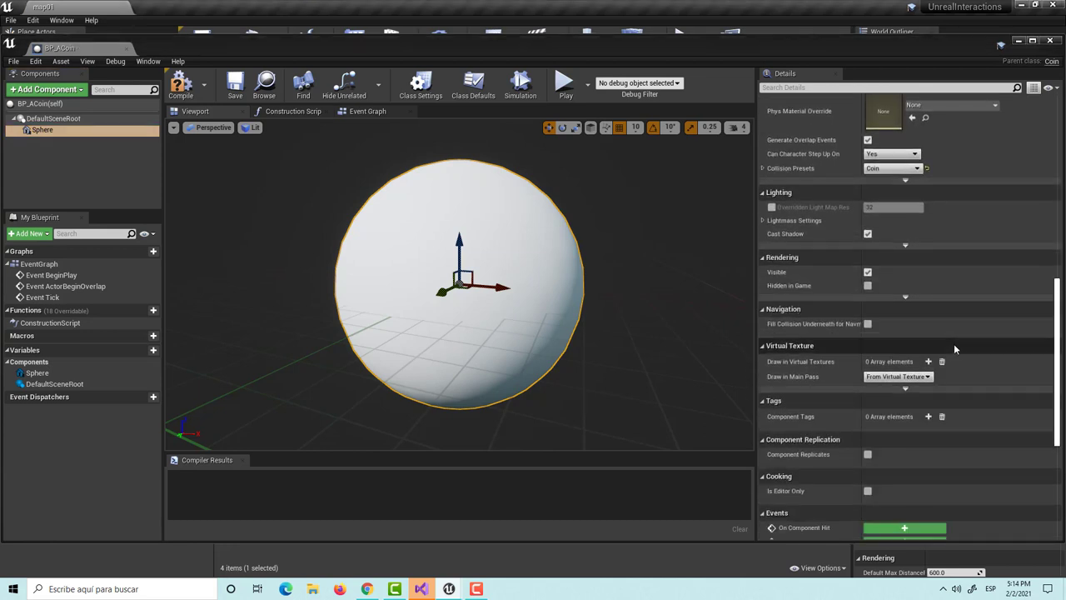
scroll(954, 343, "down", 2)
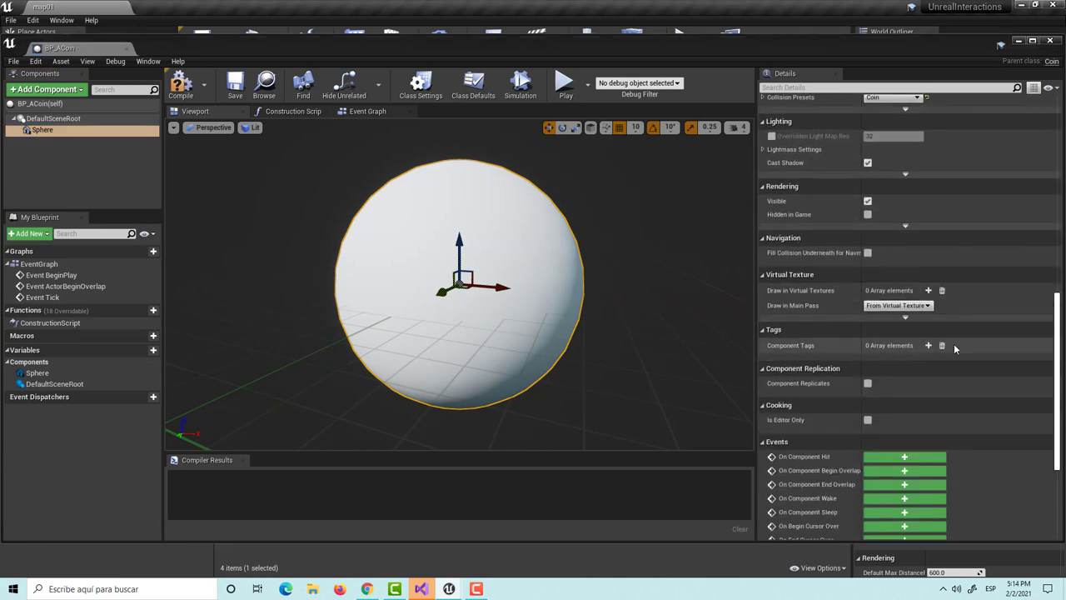
left_click(41, 109)
left_click(40, 104)
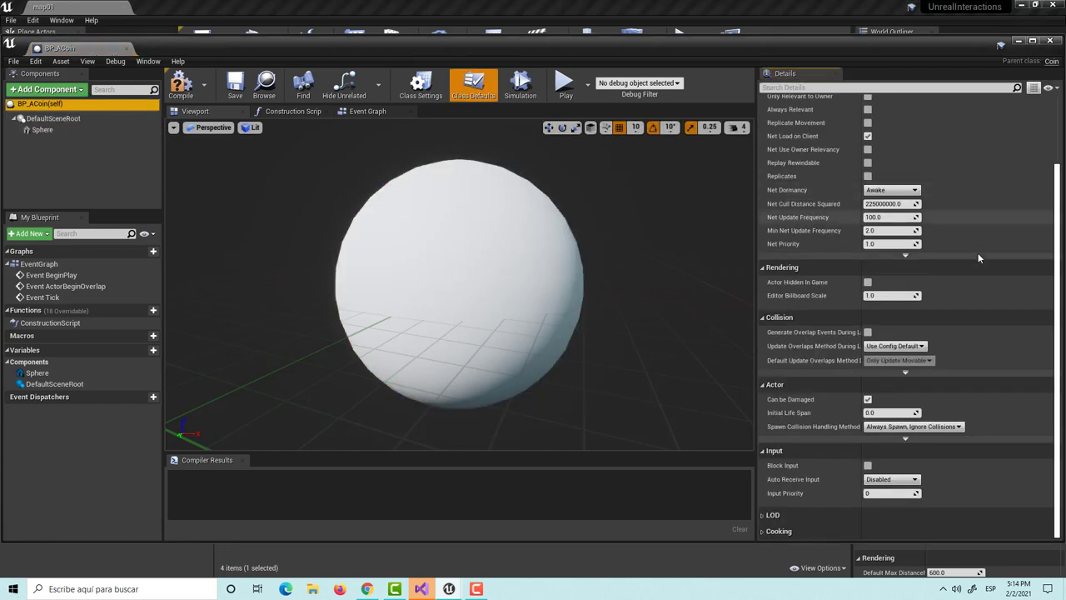
scroll(961, 337, "up", 3)
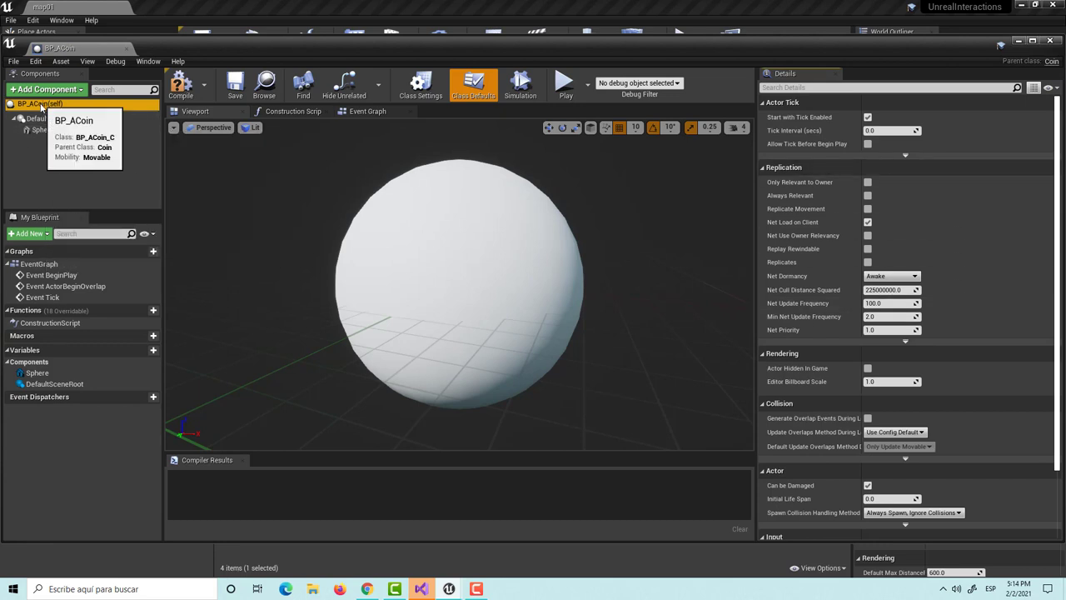
left_click(39, 130)
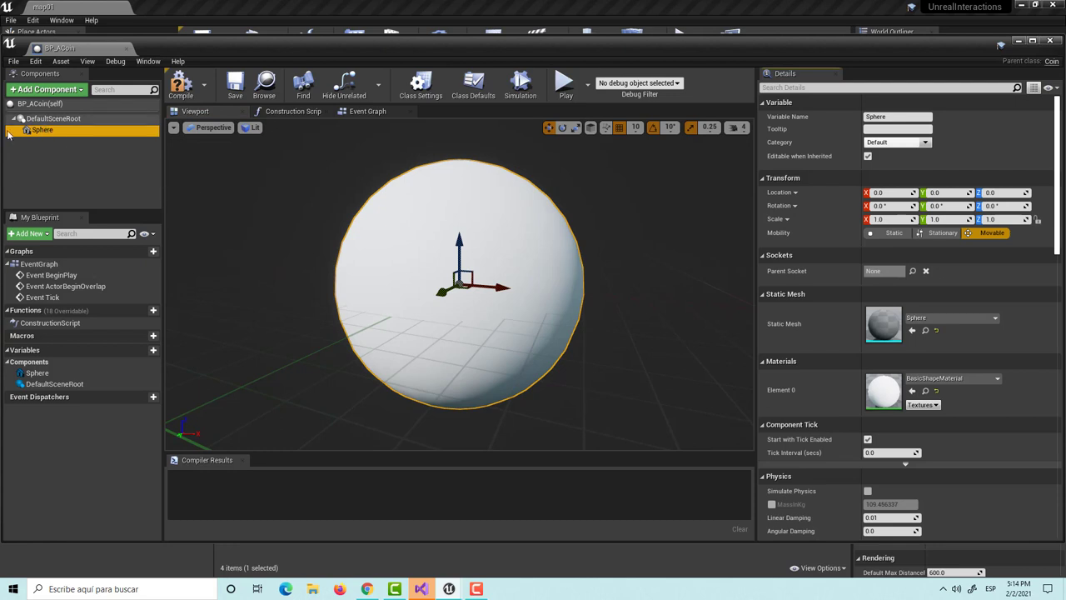
scroll(901, 356, "down", 3)
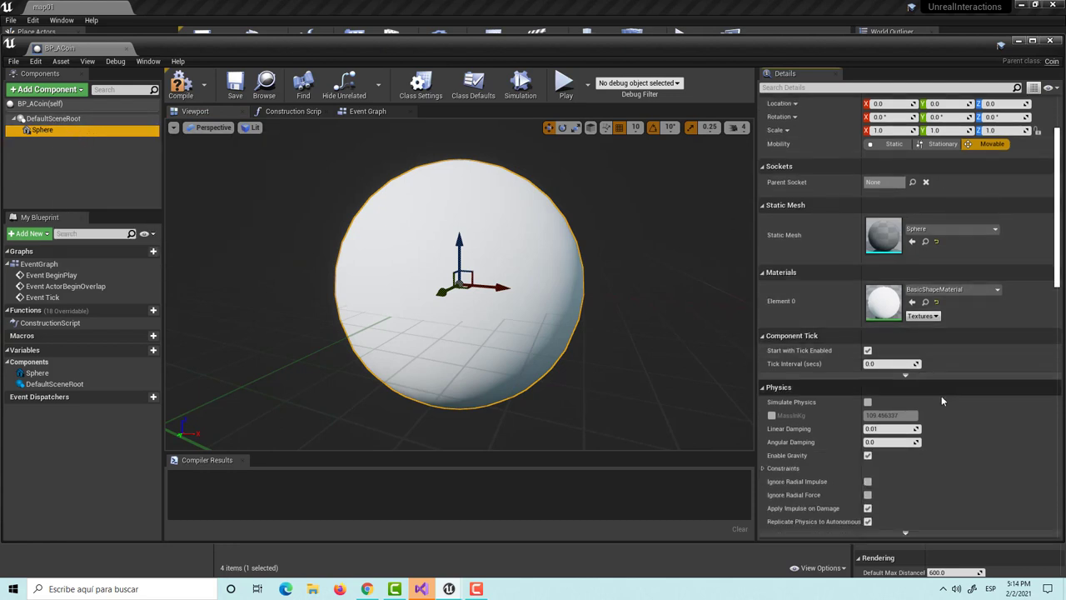
scroll(857, 348, "down", 1)
scroll(857, 347, "down", 5)
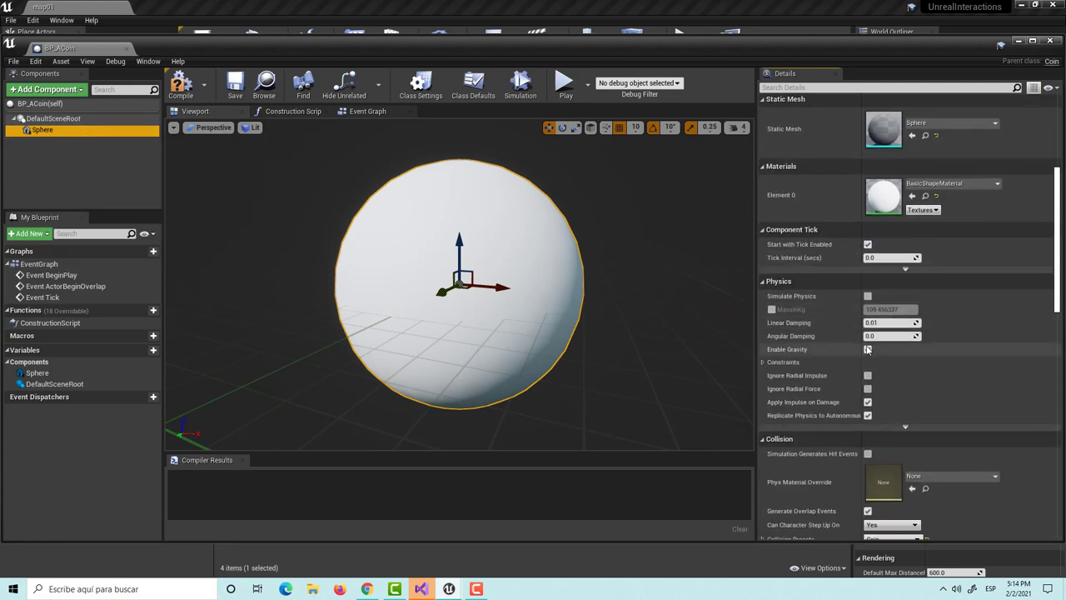
scroll(923, 382, "down", 3)
scroll(927, 388, "down", 3)
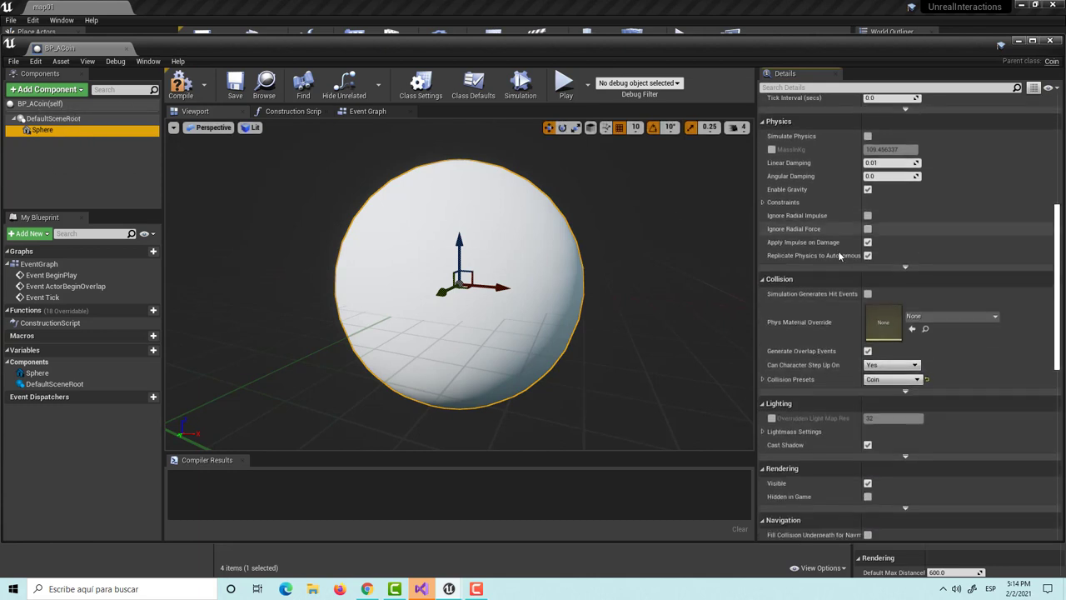
left_click(42, 103)
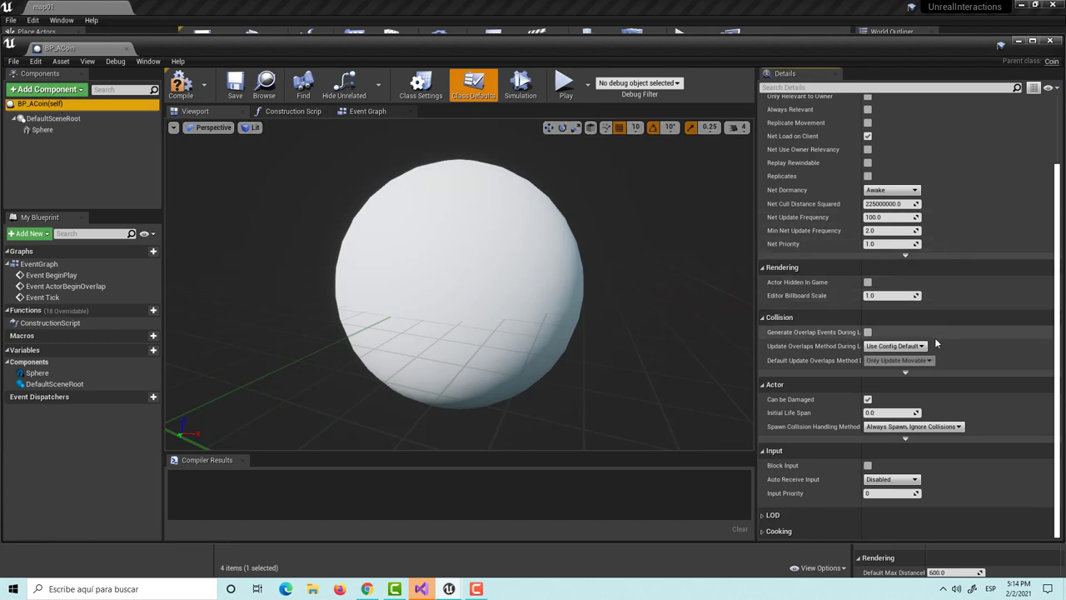
scroll(919, 421, "up", 2)
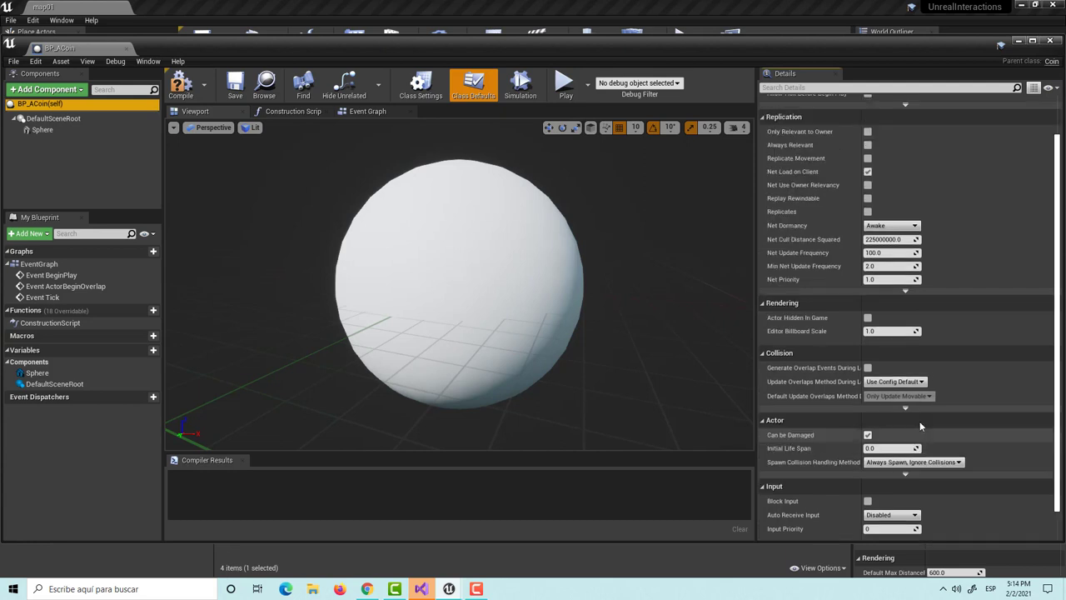
scroll(919, 420, "up", 3)
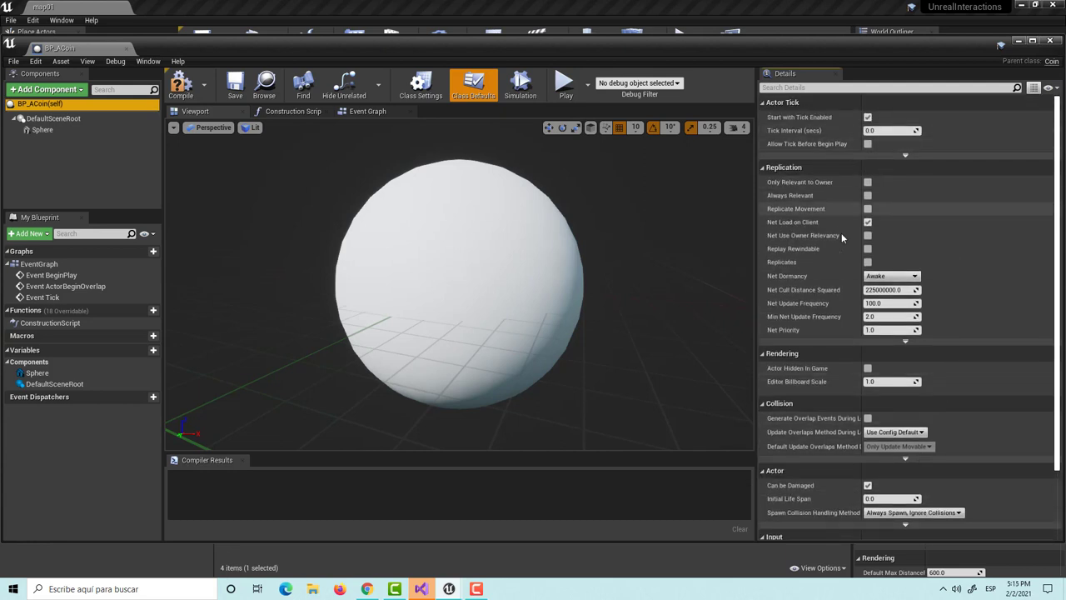
scroll(841, 364, "down", 3)
scroll(840, 368, "down", 1)
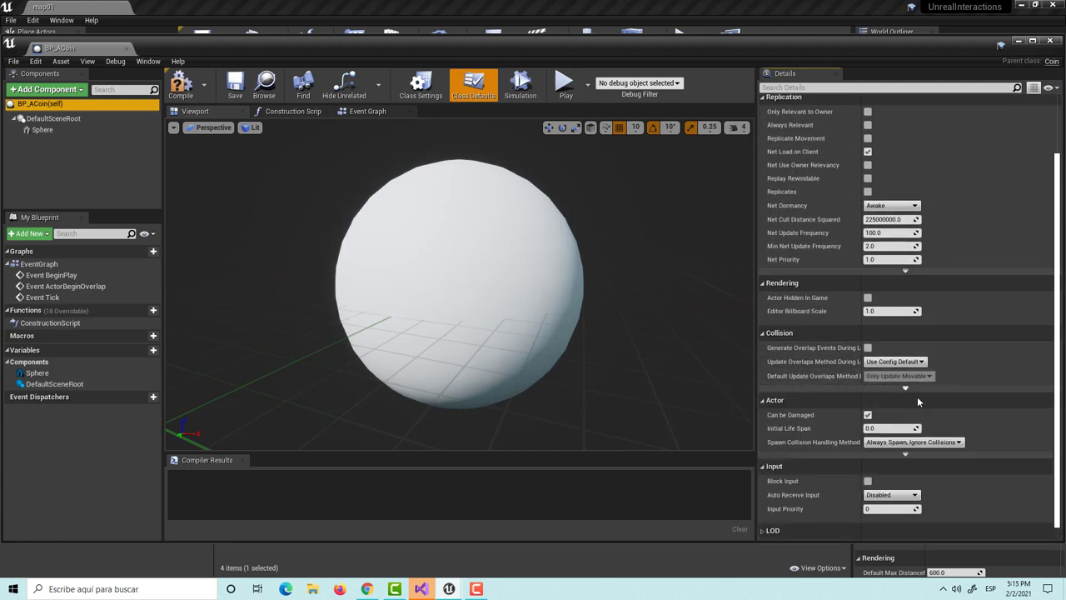
scroll(925, 399, "down", 1)
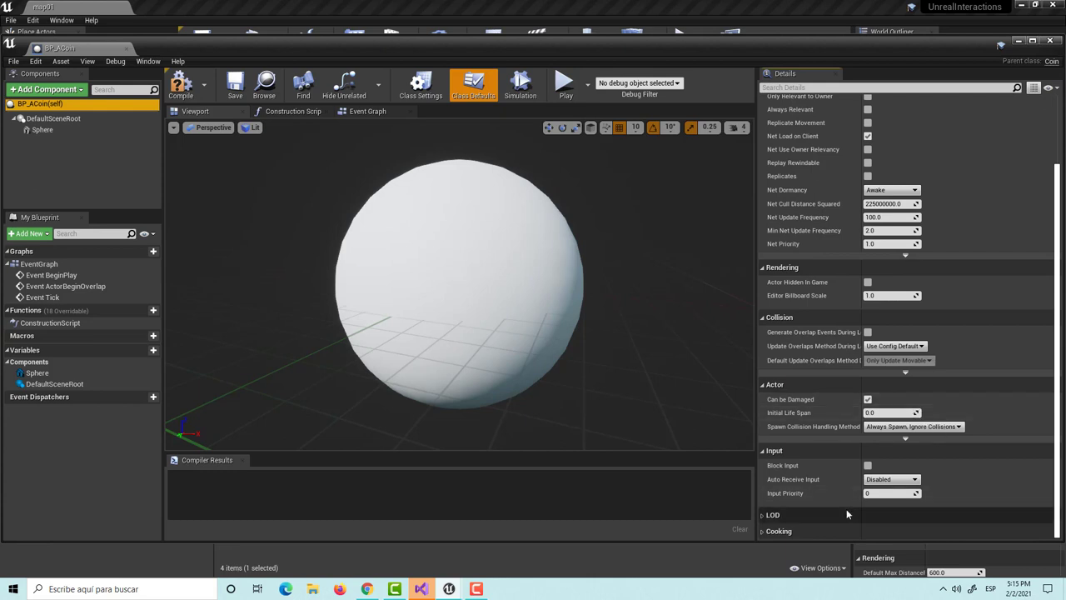
mouse_move(817, 364)
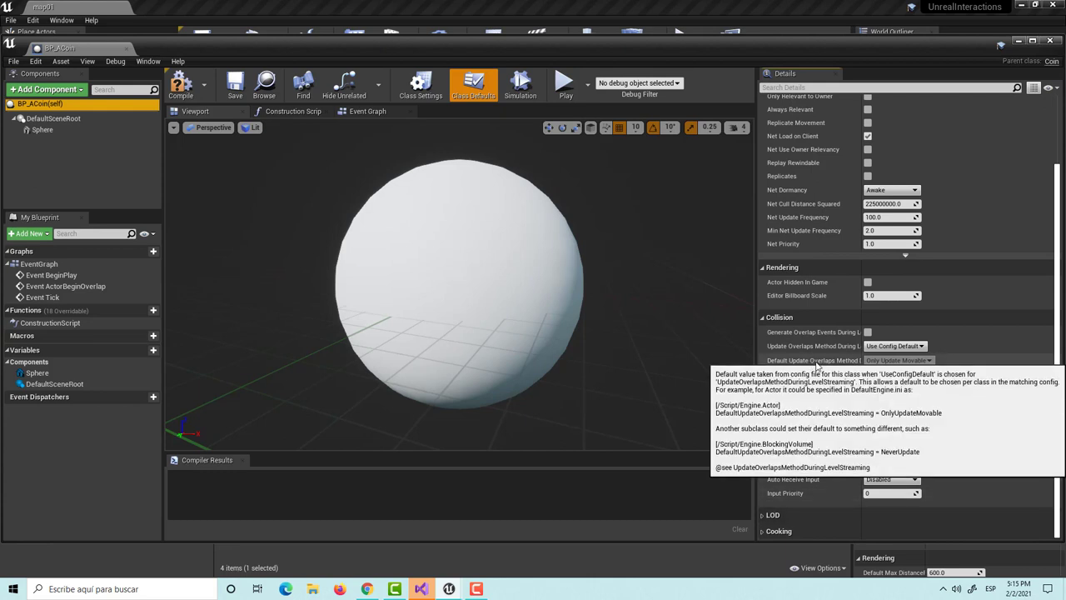
scroll(841, 364, "up", 5)
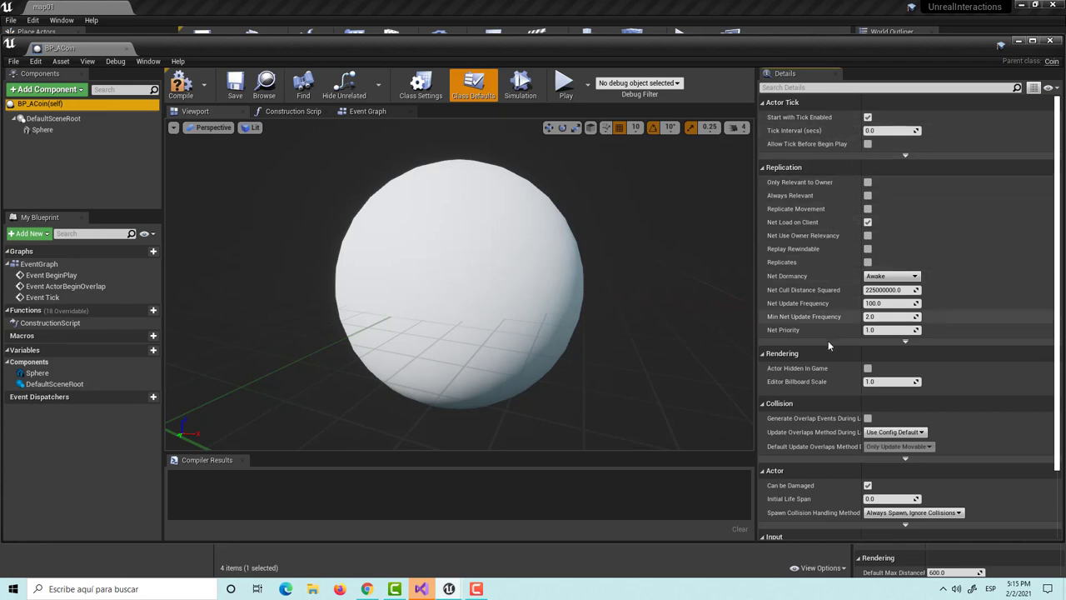
scroll(831, 351, "down", 2)
scroll(831, 351, "down", 2)
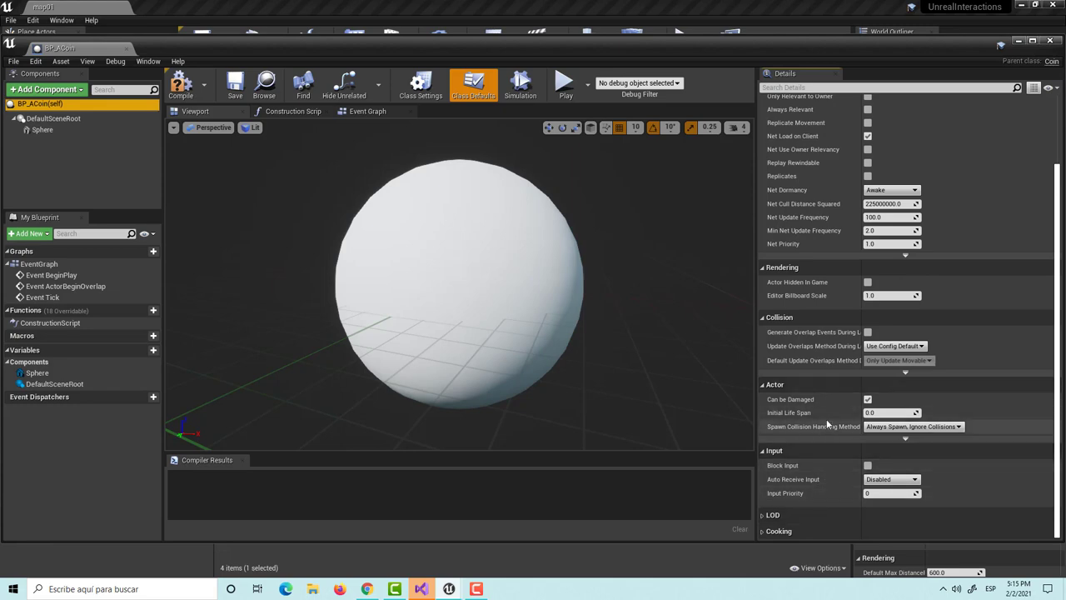
mouse_move(841, 348)
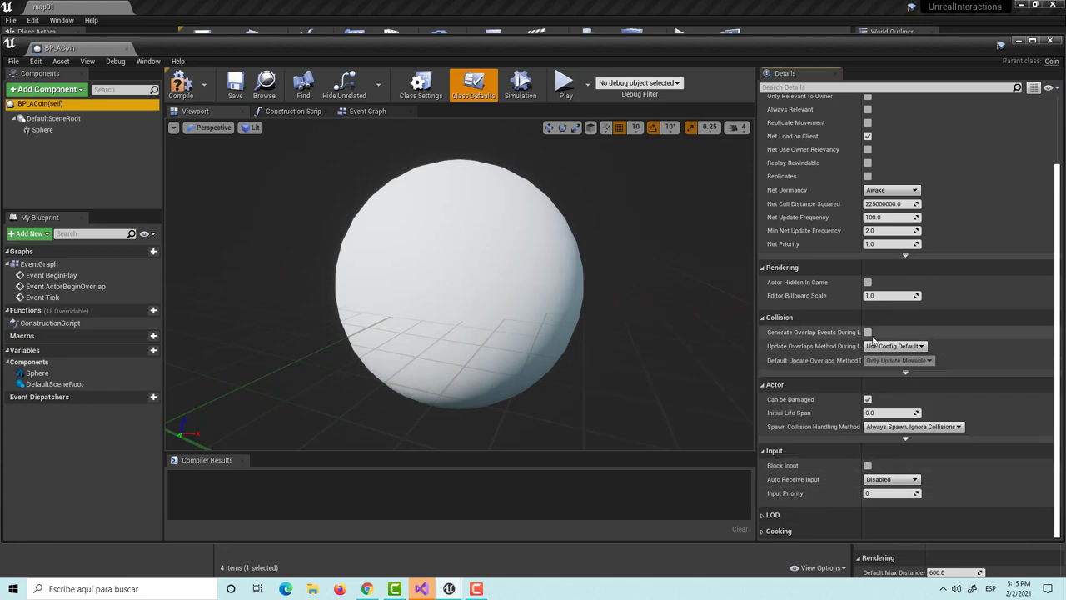
left_click(50, 118)
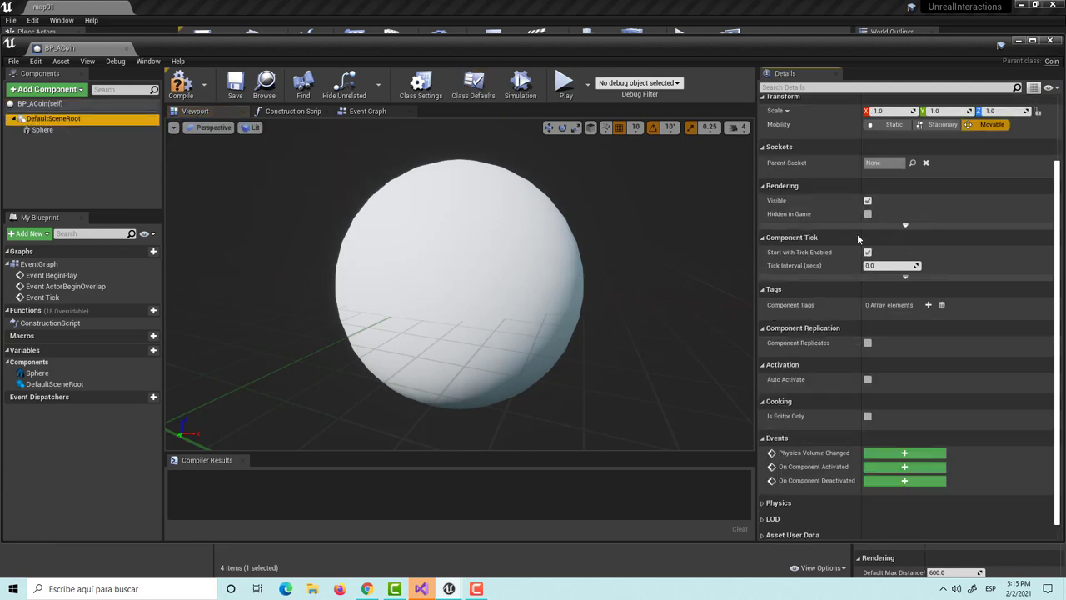
scroll(898, 239, "down", 1)
scroll(896, 255, "up", 5)
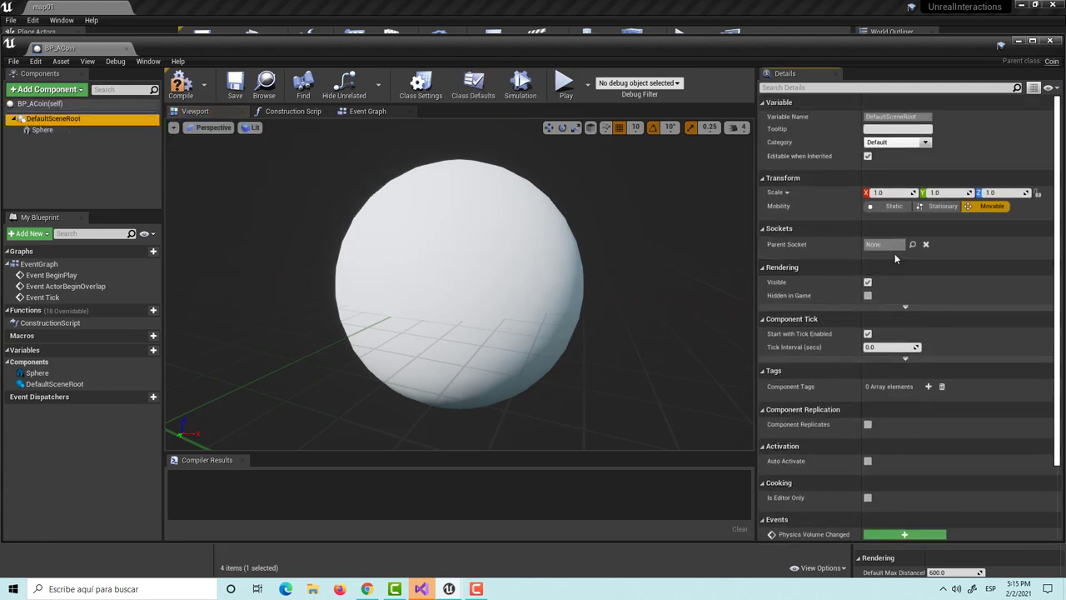
scroll(891, 268, "down", 5)
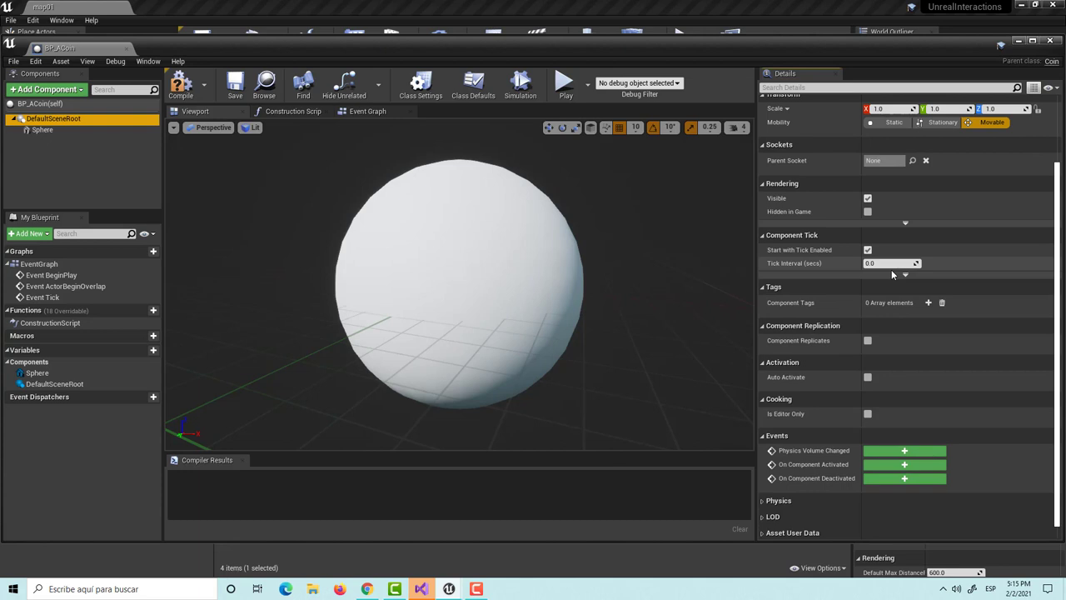
left_click(60, 131)
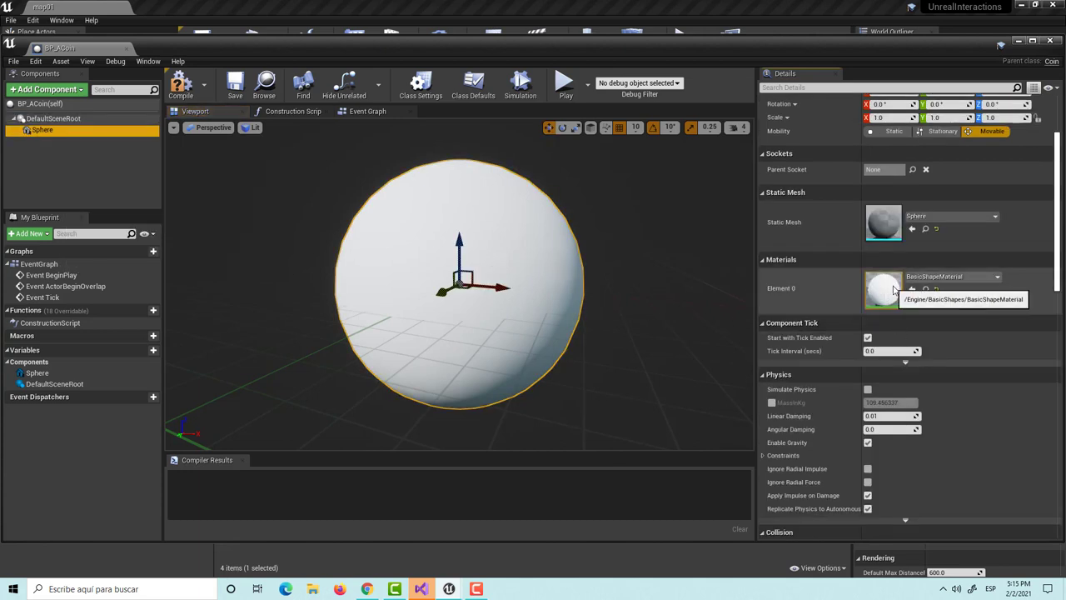
scroll(963, 382, "down", 3)
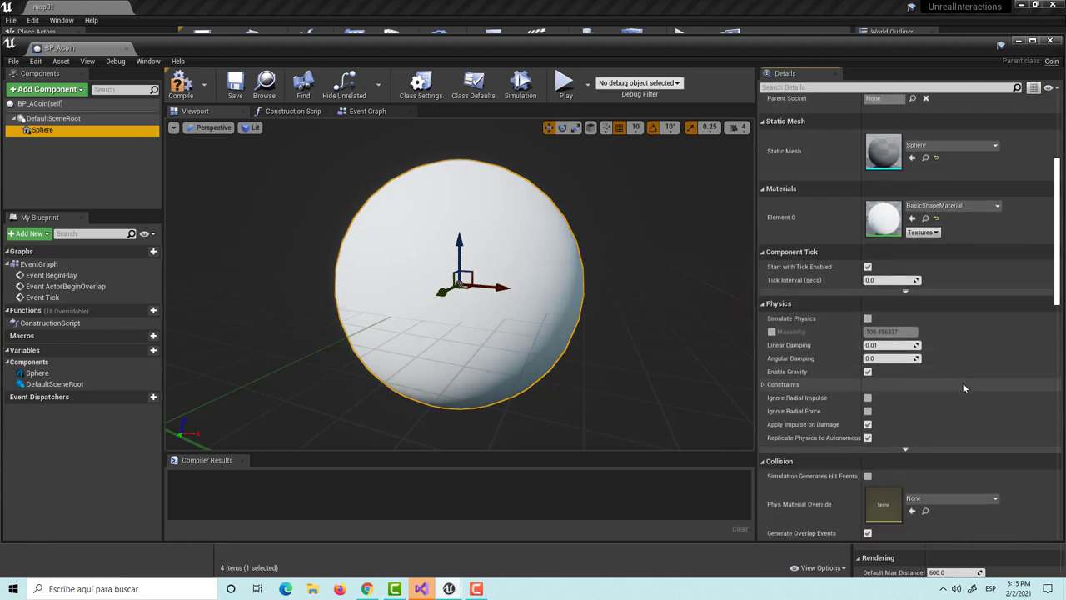
scroll(964, 383, "down", 2)
scroll(968, 386, "down", 3)
scroll(967, 385, "down", 4)
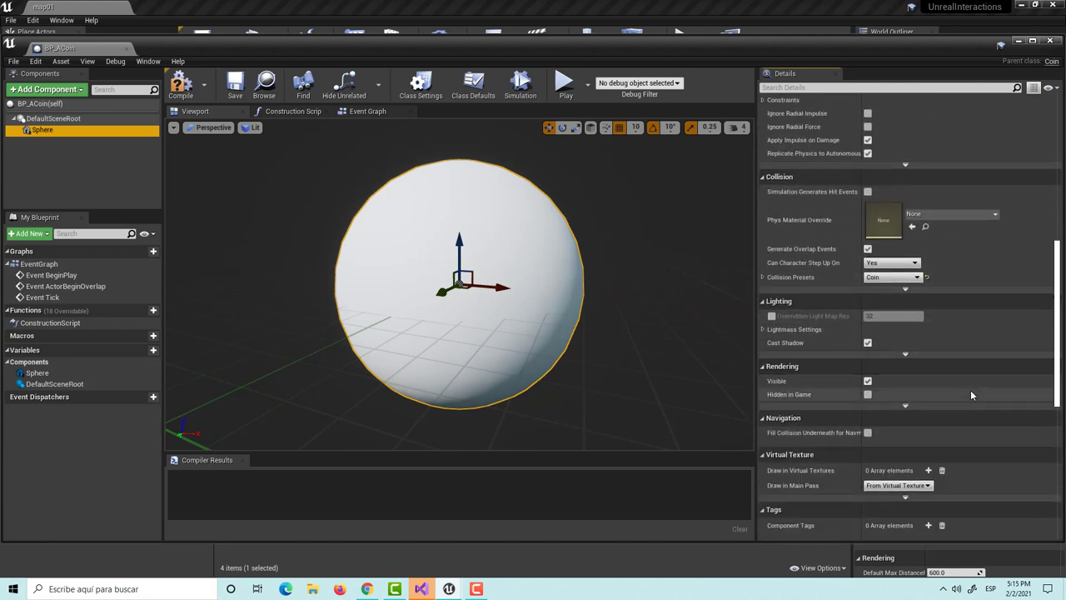
scroll(970, 390, "down", 2)
scroll(970, 391, "down", 2)
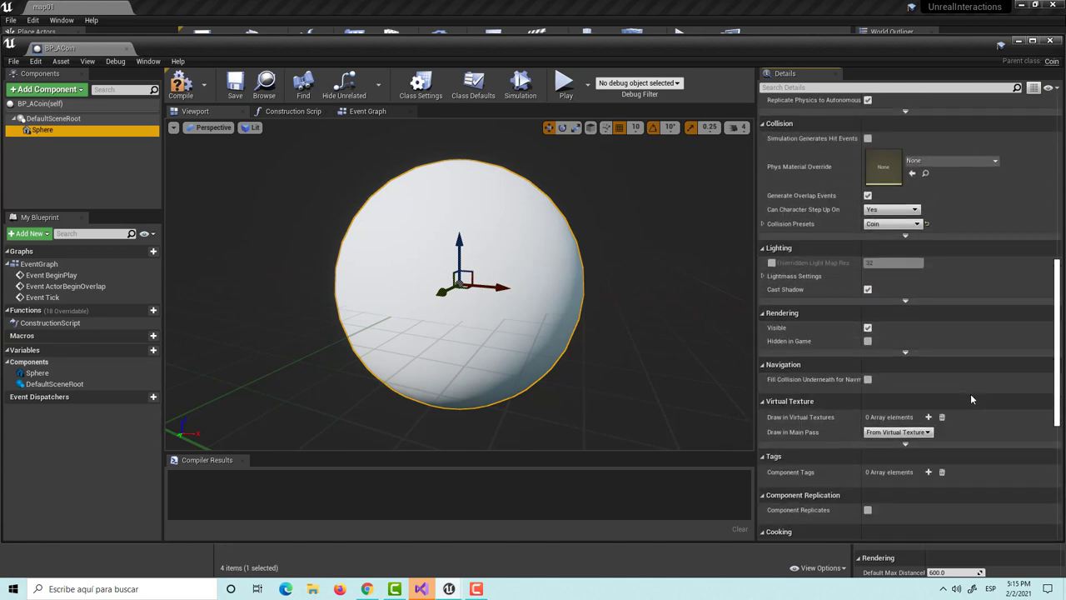
scroll(970, 393, "down", 2)
scroll(971, 396, "down", 3)
scroll(983, 405, "up", 3)
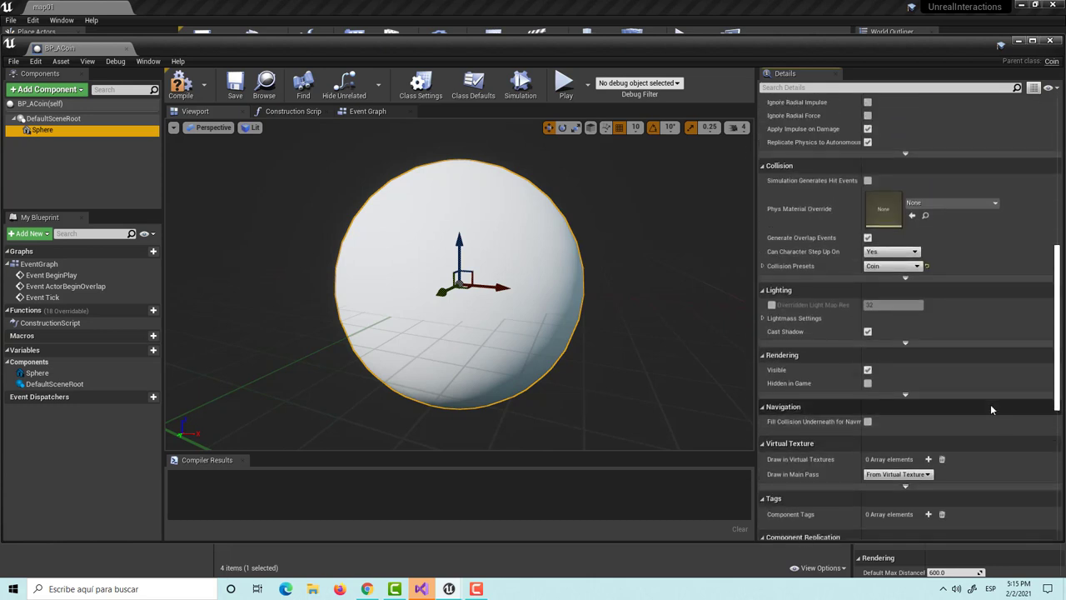
scroll(990, 409, "up", 2)
scroll(992, 412, "up", 2)
scroll(993, 409, "up", 3)
scroll(995, 409, "up", 1)
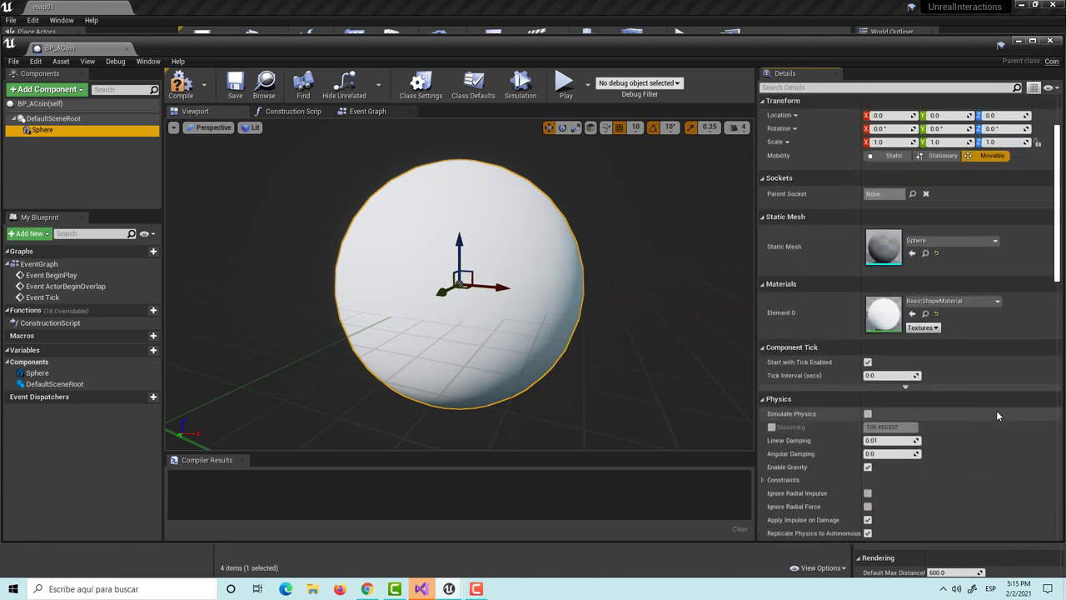
scroll(997, 411, "up", 1)
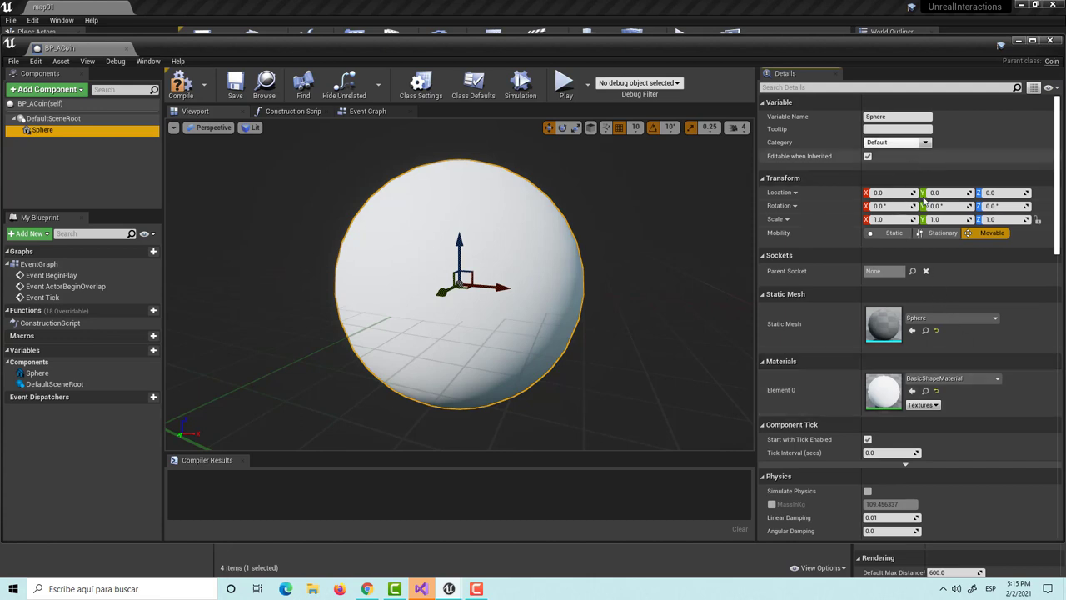
left_click(924, 142)
left_click(924, 142)
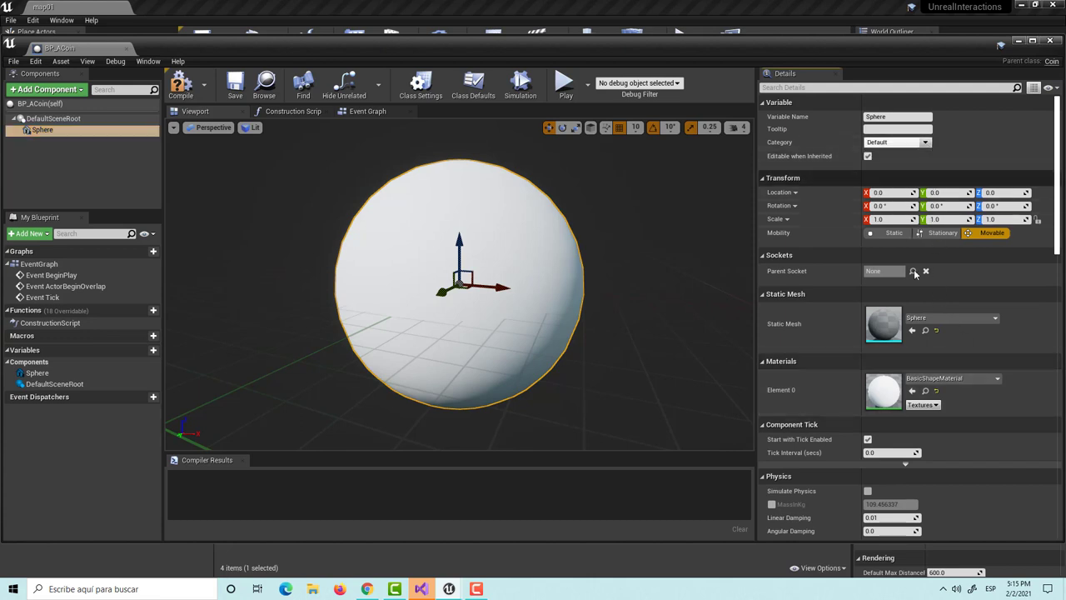
scroll(928, 297, "down", 5)
scroll(933, 288, "down", 1)
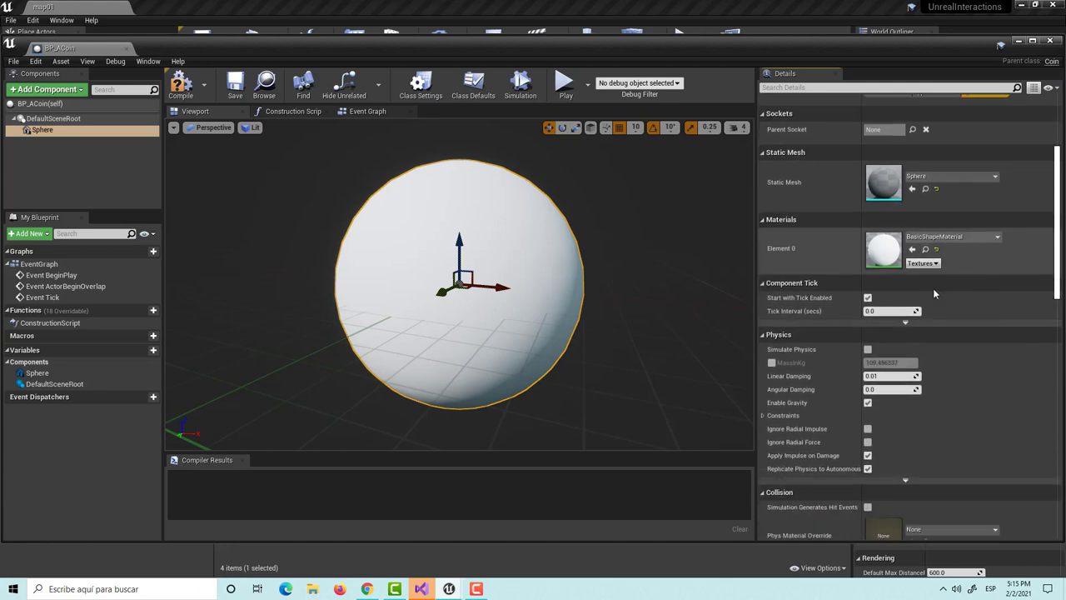
scroll(933, 288, "down", 1)
scroll(933, 288, "down", 3)
scroll(938, 289, "down", 2)
scroll(939, 298, "down", 2)
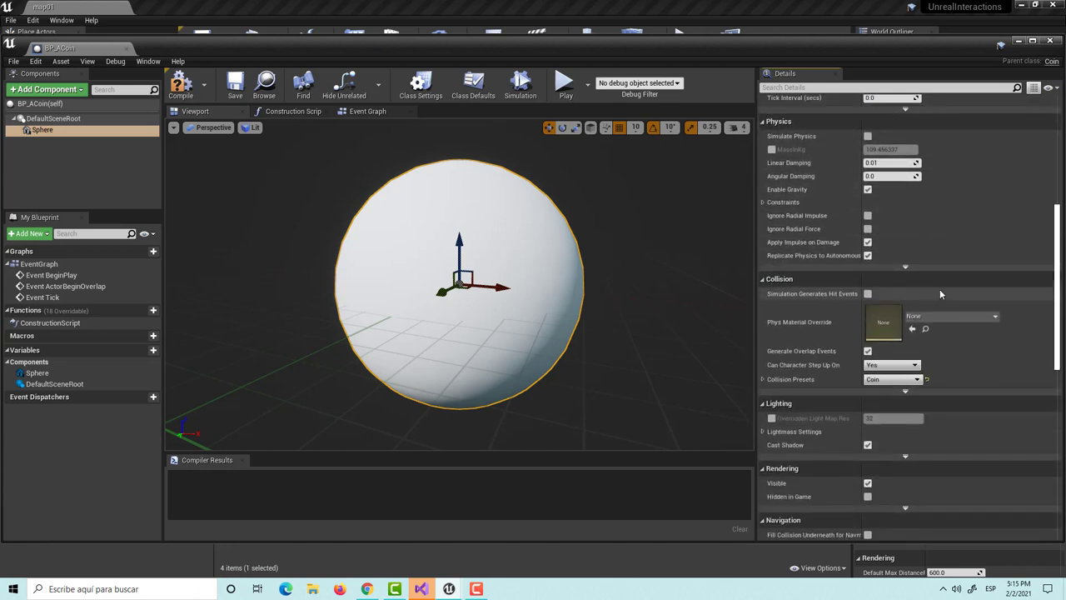
scroll(939, 291, "down", 1)
scroll(939, 309, "down", 2)
scroll(940, 325, "down", 2)
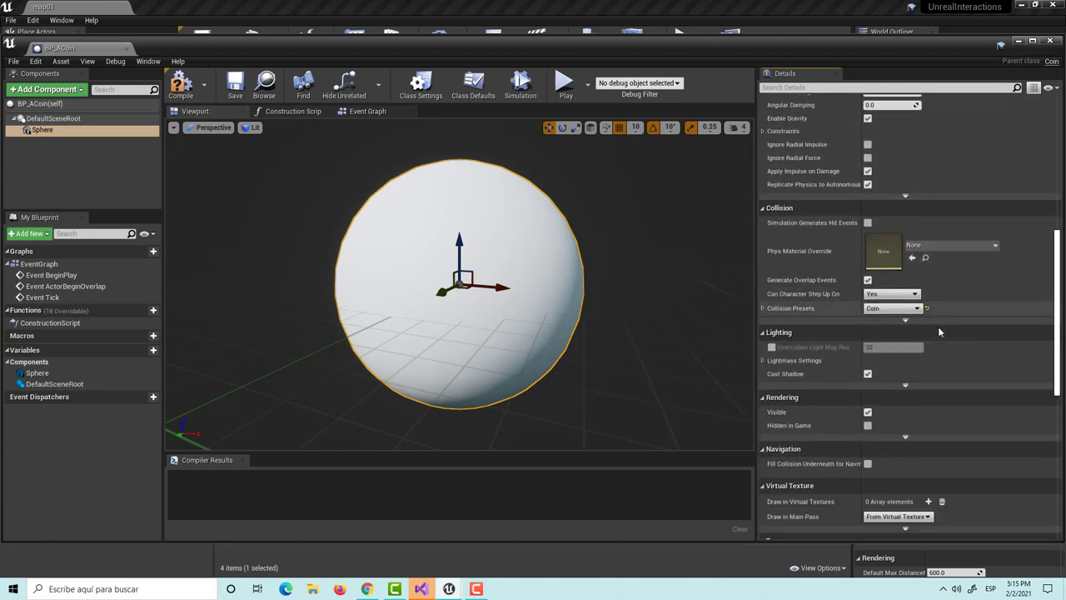
scroll(940, 333, "down", 2)
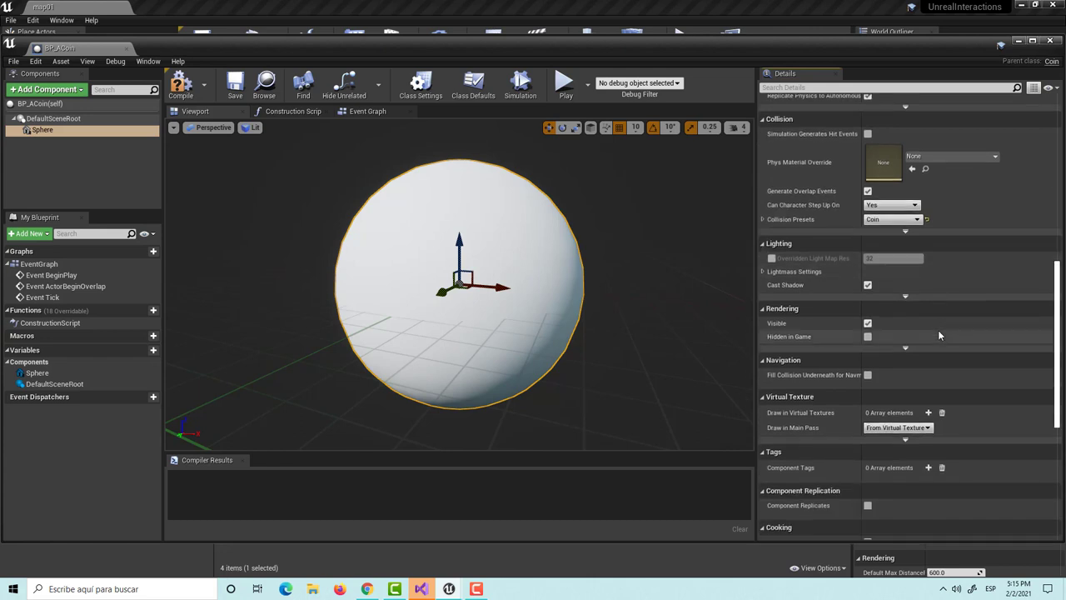
- Add a Component Tags element to the Sphere component for the coin tag
left_click(929, 468)
type("coin")
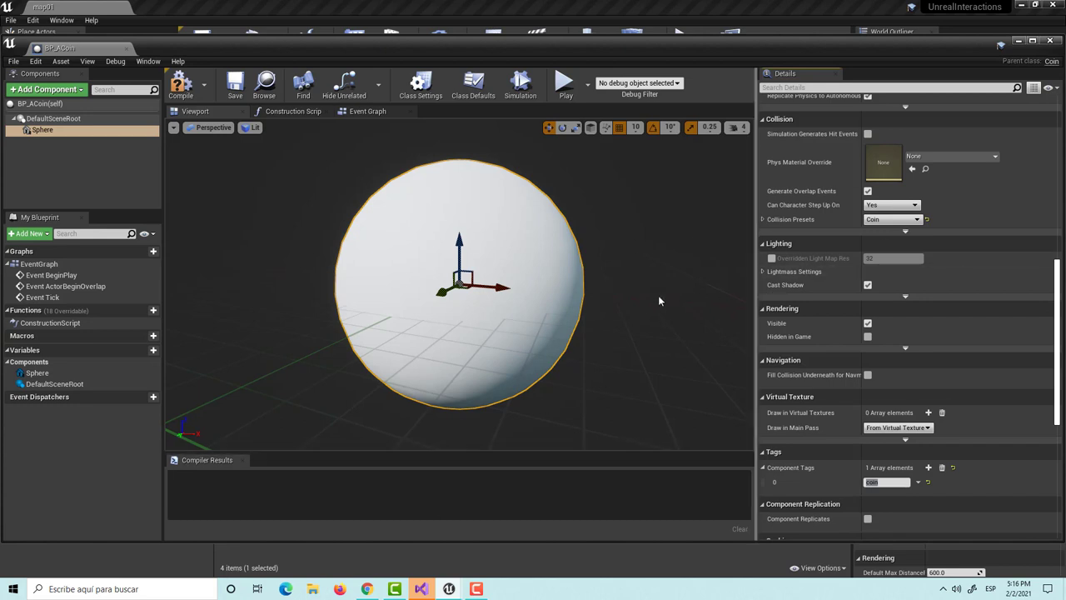
- Place a BP_ACoin on the left side of map01's floor and save the level
left_click(1051, 42)
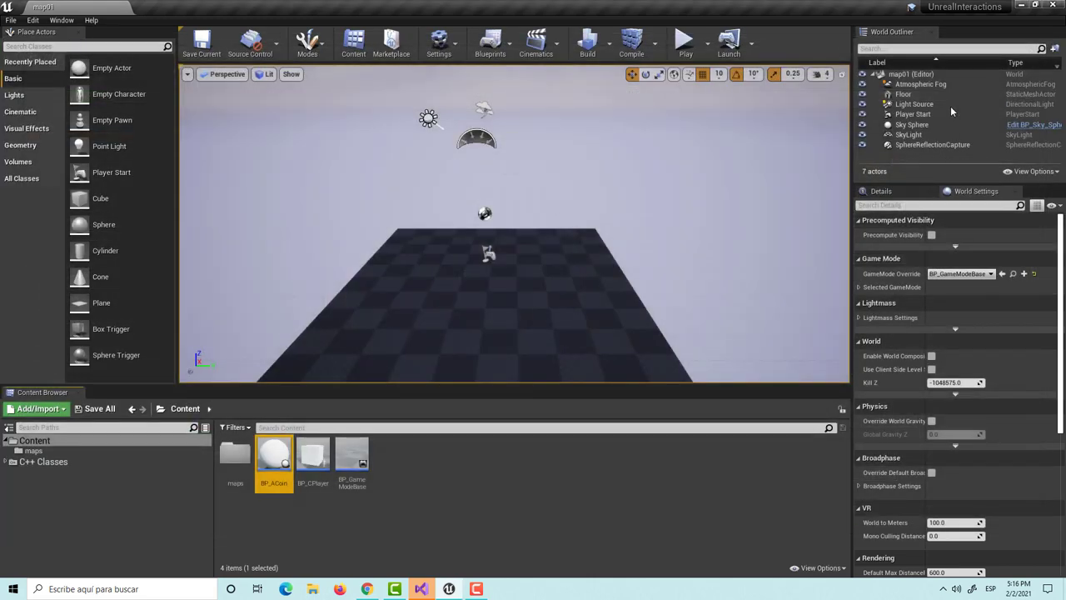
mouse_move(274, 456)
left_mouse_down()
mouse_move(376, 277)
mouse_move(395, 278)
left_mouse_up()
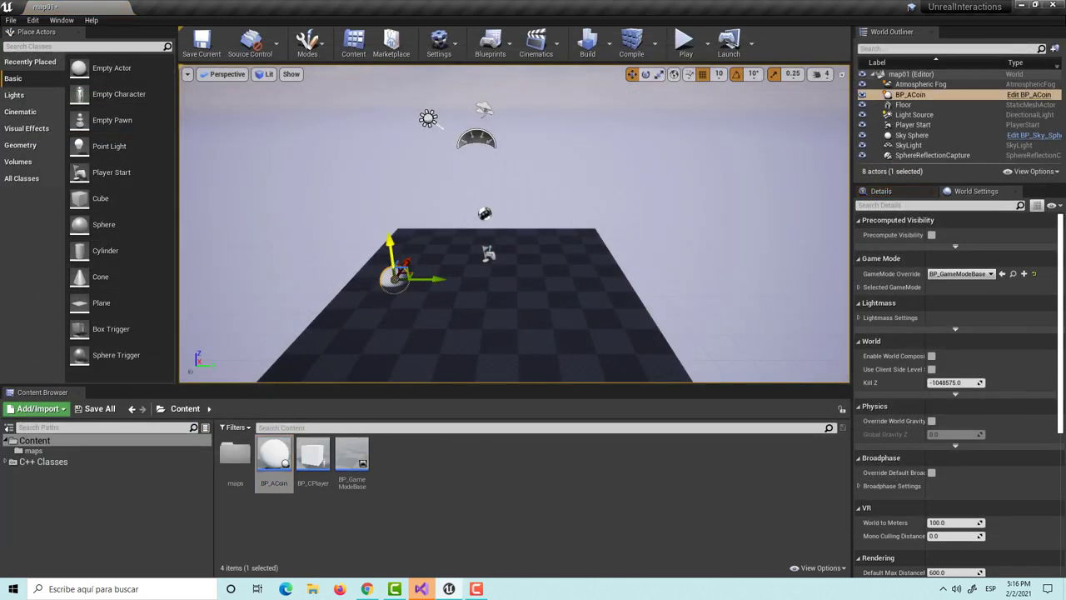
key("ctrl+s")
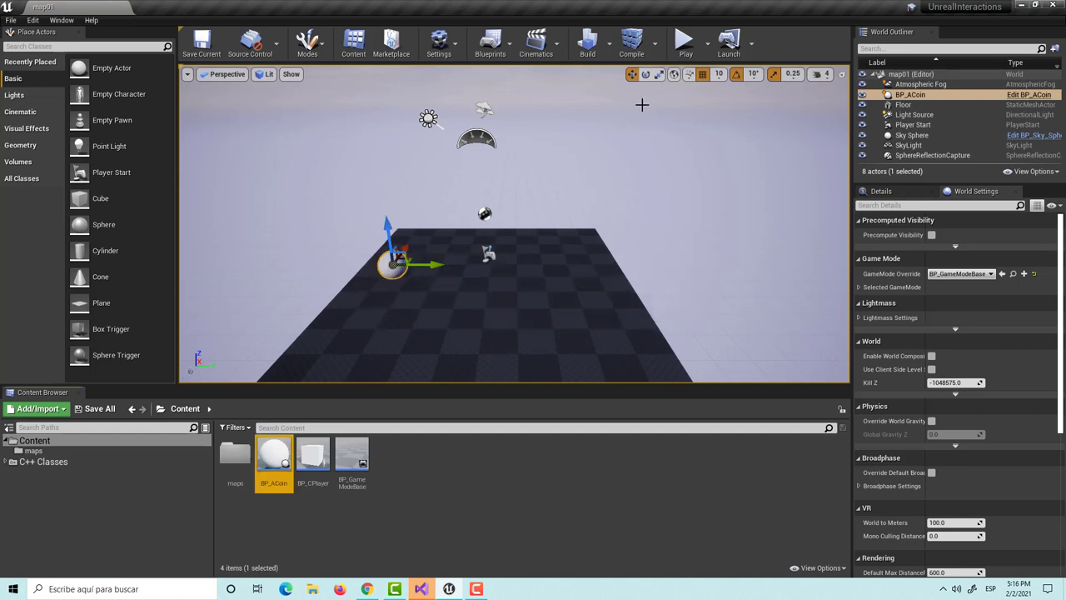
- Play-test, moving the cube back and forth over the coin with A and D, then stop
left_click(680, 51)
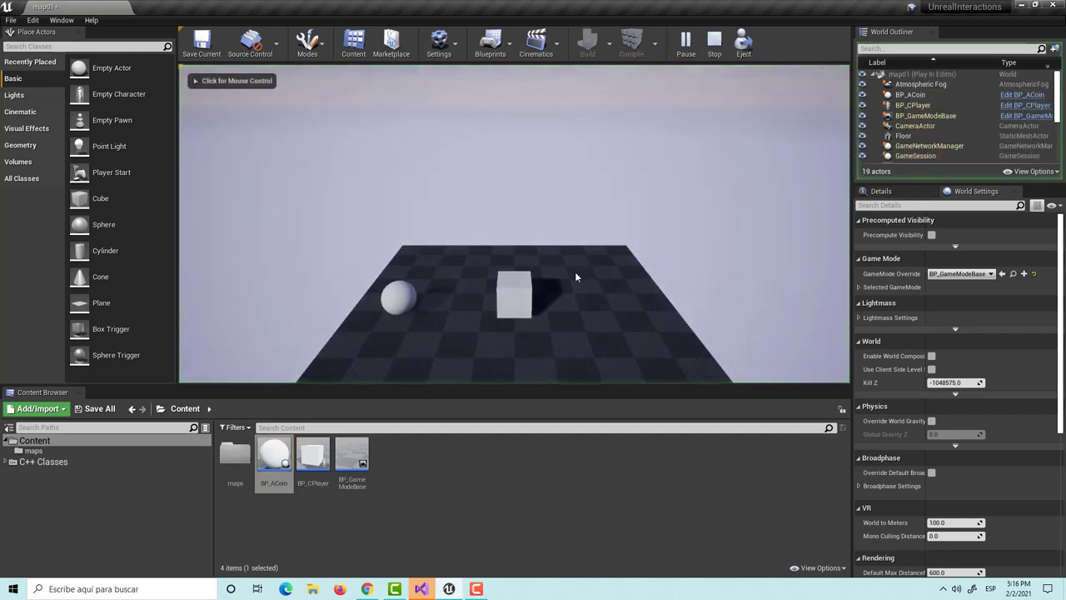
left_click(567, 310)
key("a")
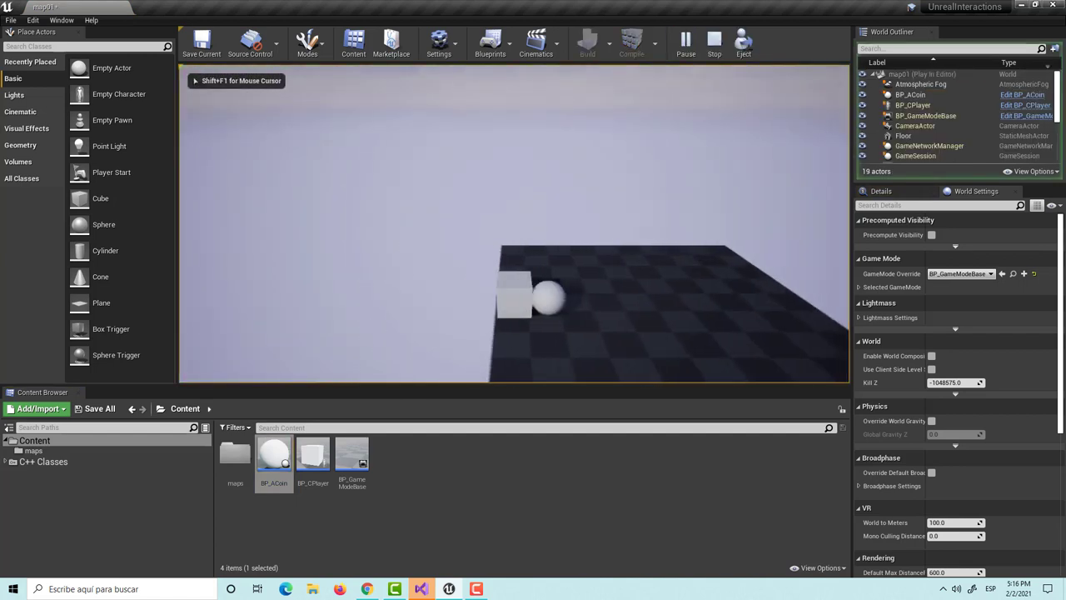
key("d")
key("a")
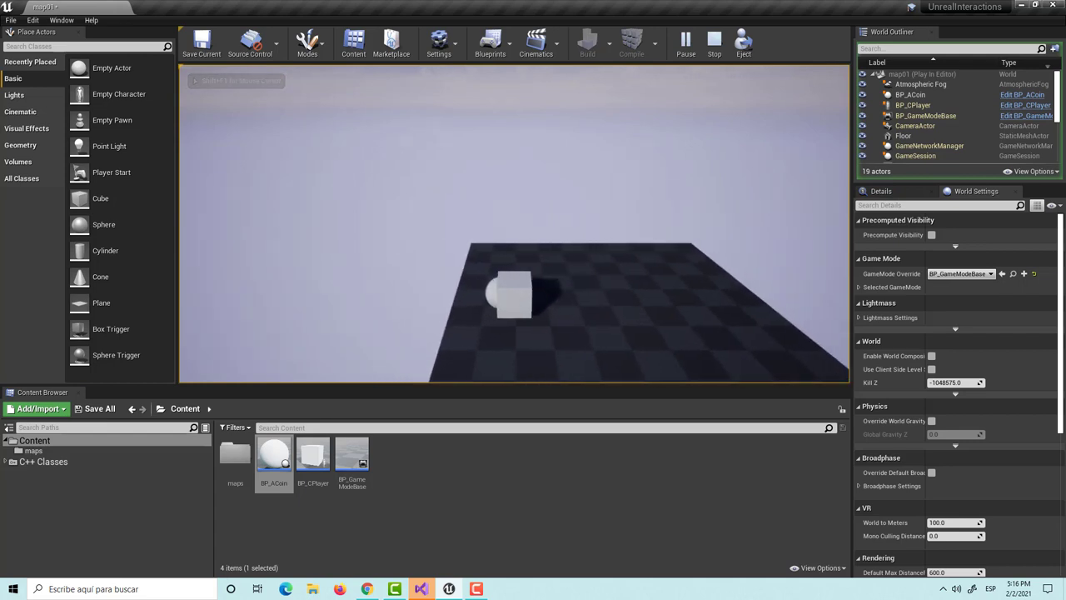
key("d")
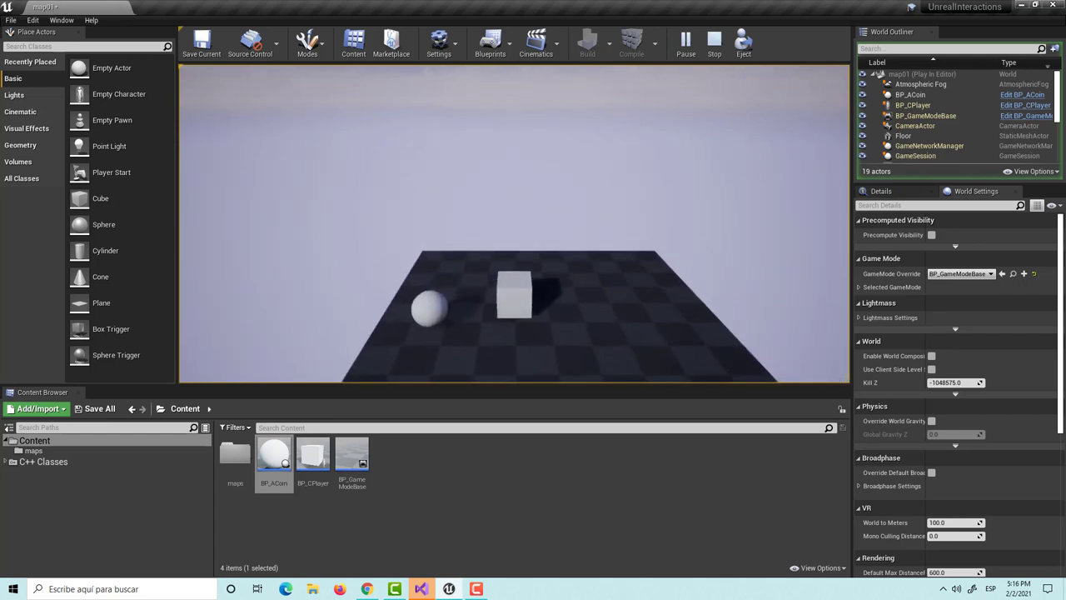
key("a")
key("a")
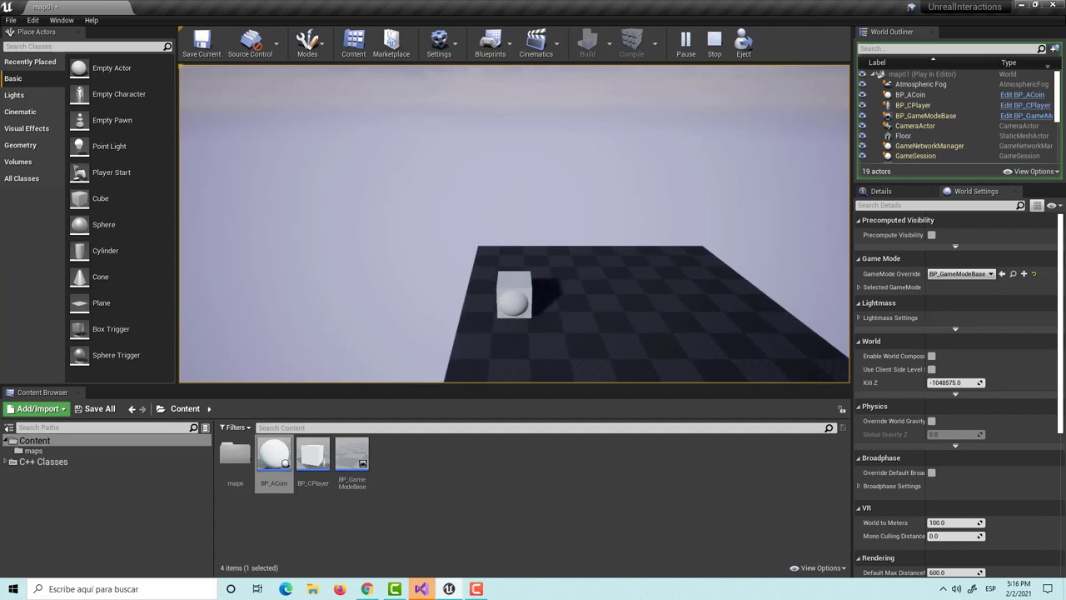
key("d")
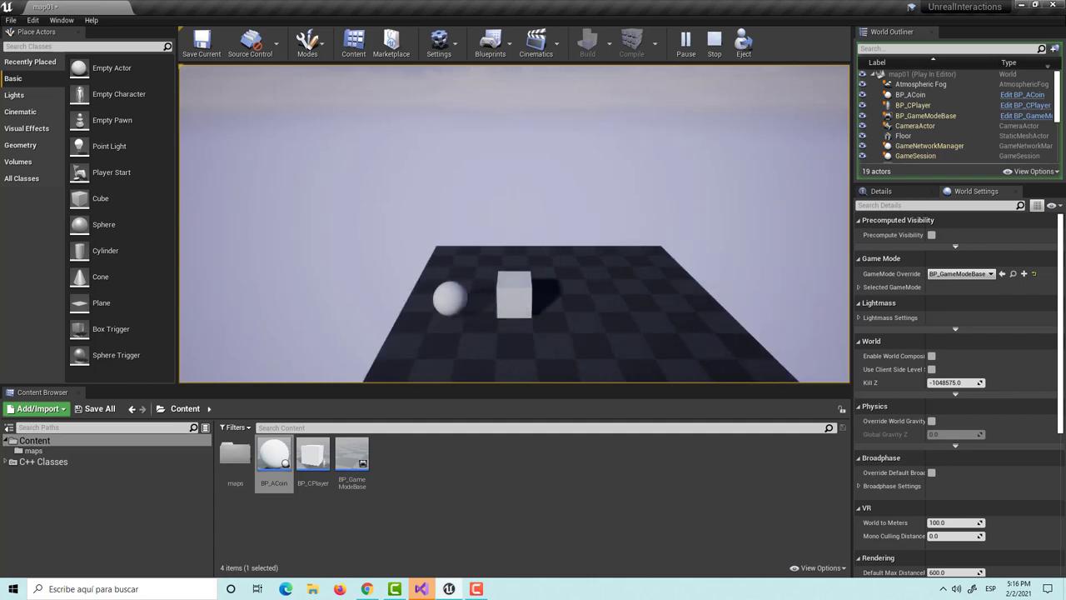
key("a")
key("a")
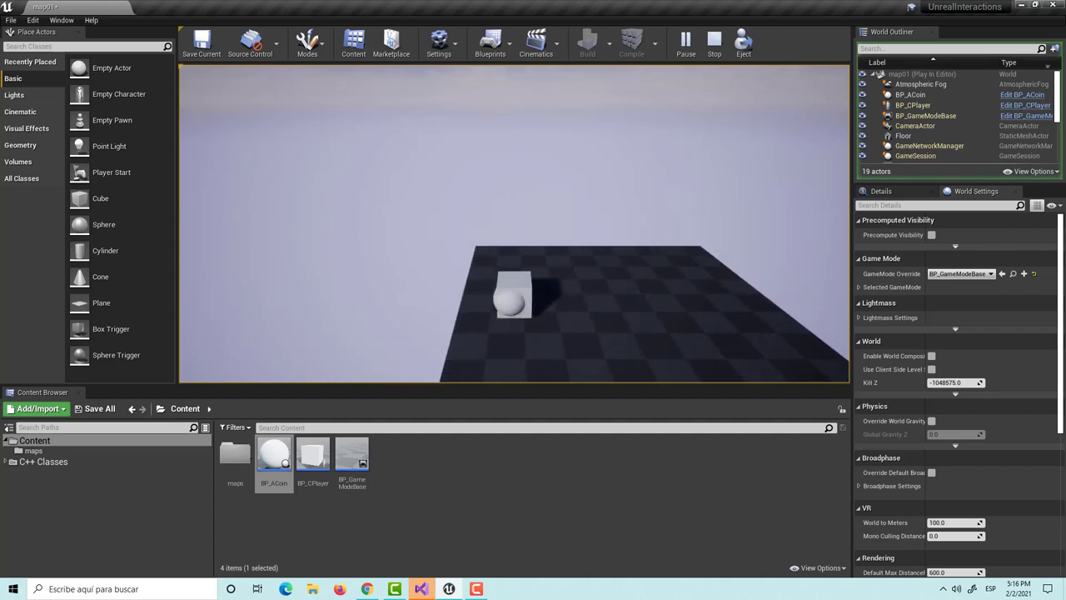
key("d")
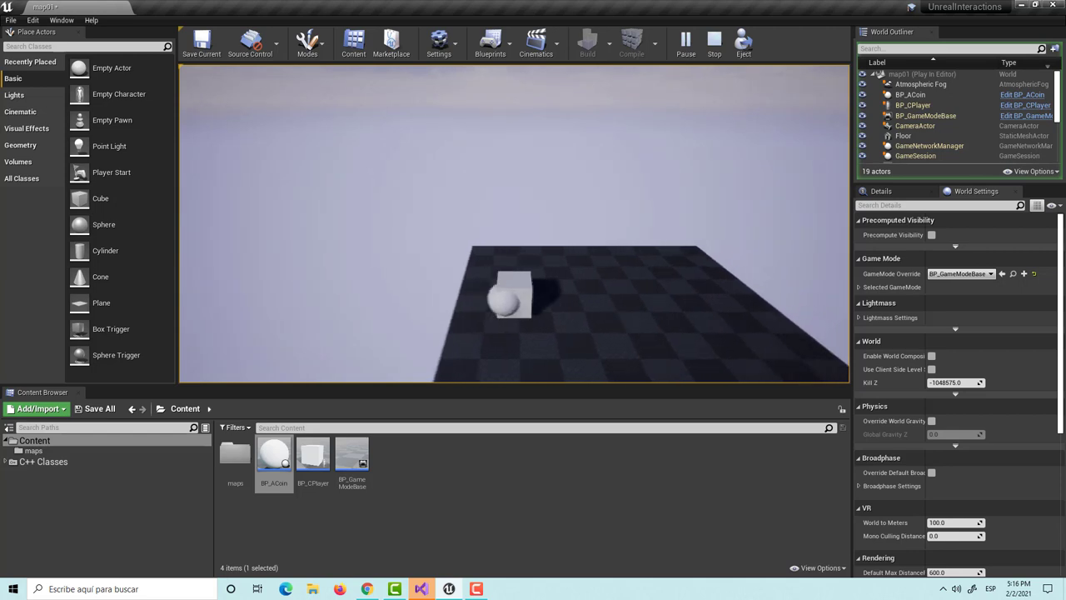
key("a")
key("d")
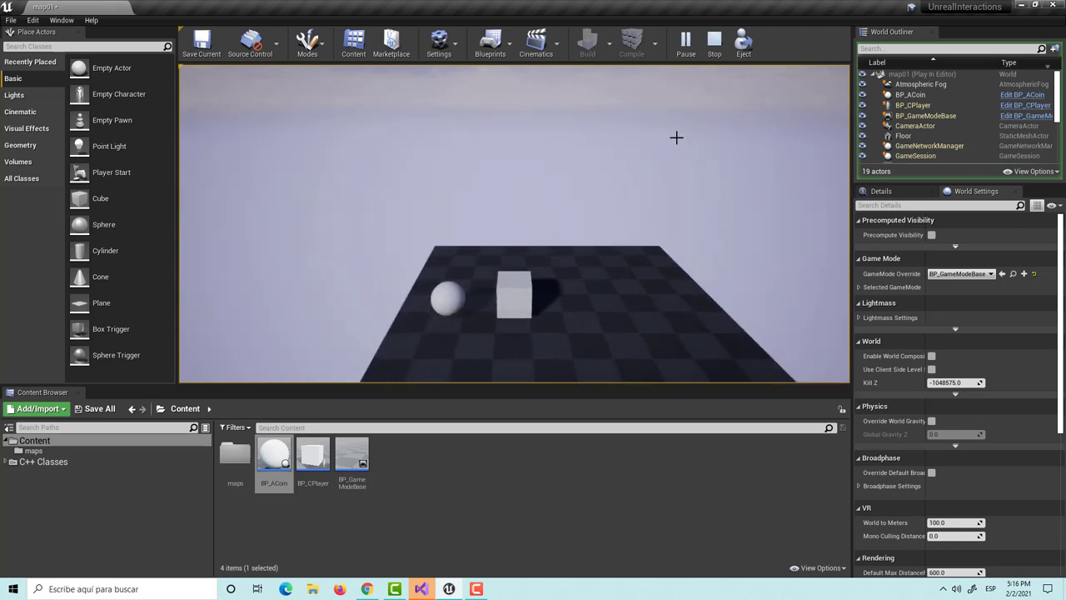
key("Escape")
- Open the Project Settings from the editor's settings menu
left_click(490, 43)
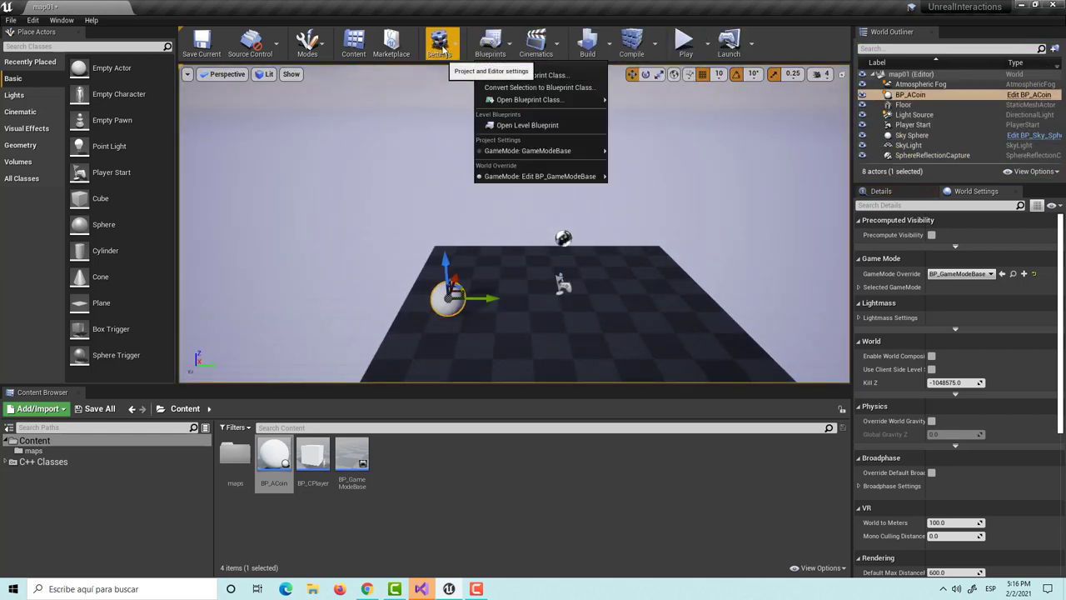
left_click(442, 48)
left_click(484, 41)
left_click(458, 52)
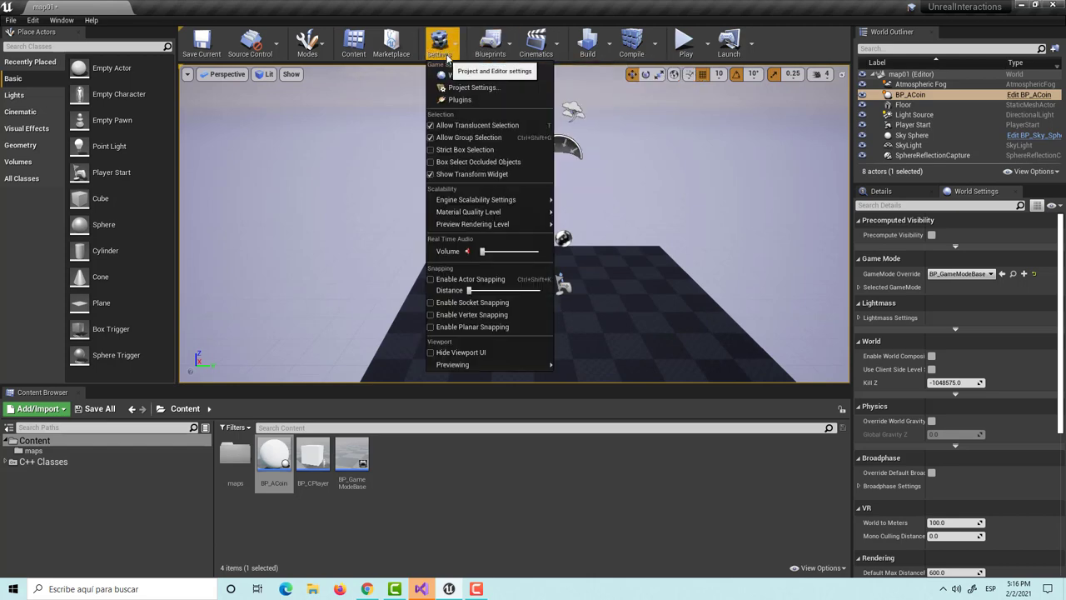
left_click(466, 90)
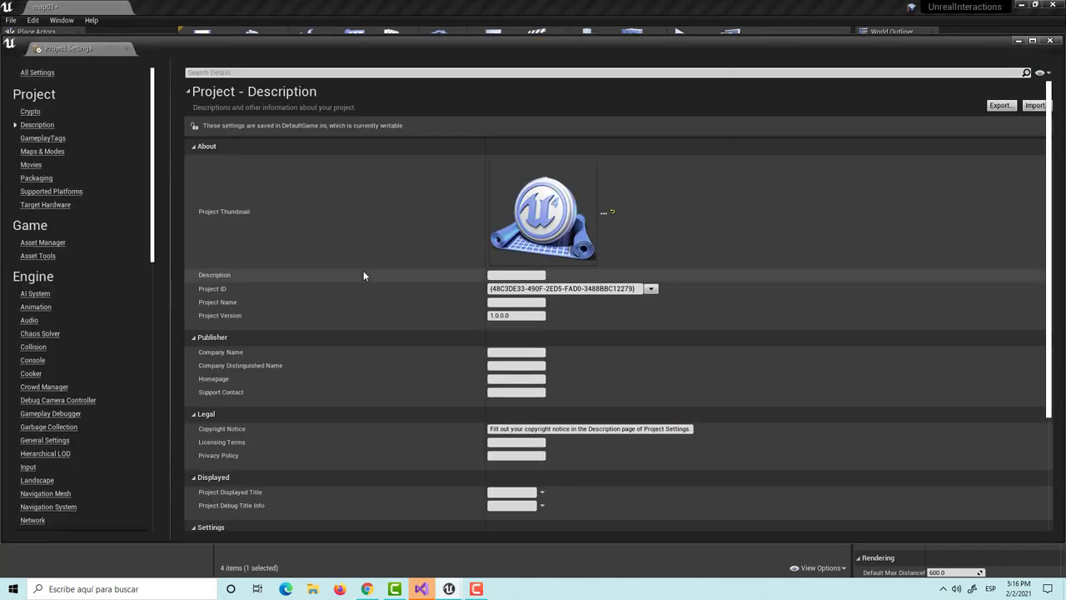
scroll(50, 306, "down", 2)
scroll(49, 307, "down", 1)
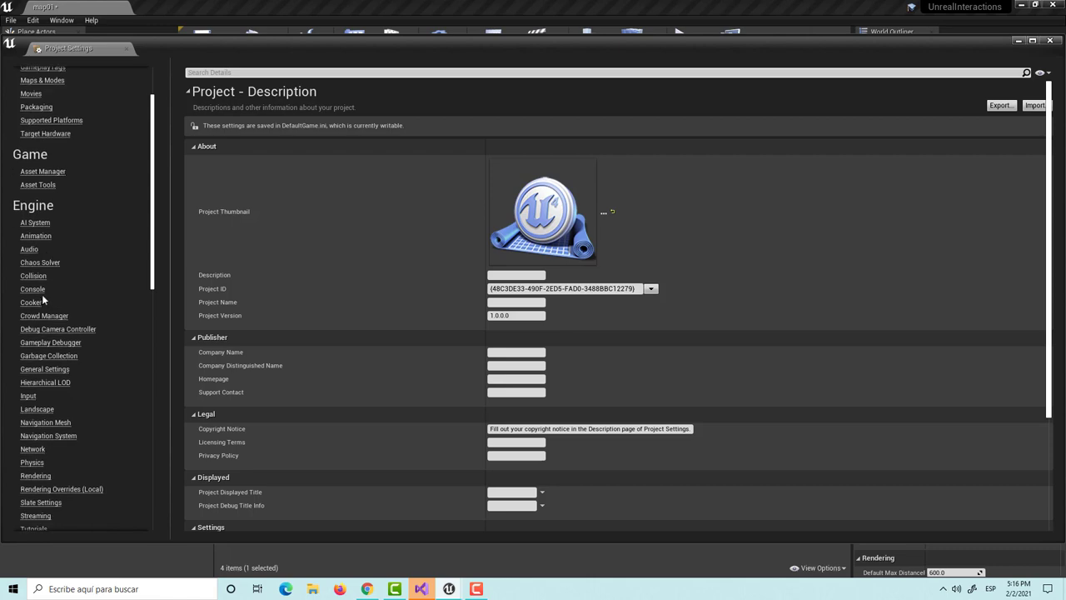
- In Collision presets, edit the Coin profile to Overlap the player channel and accept
left_click(34, 278)
left_click(192, 298)
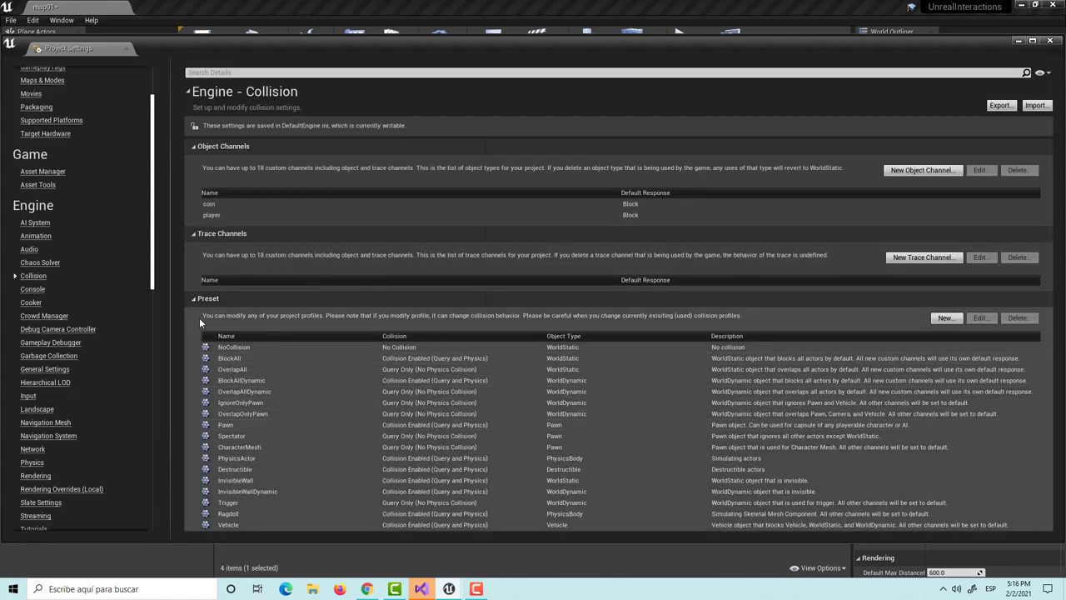
left_click(194, 301)
left_click(194, 300)
scroll(253, 414, "down", 2)
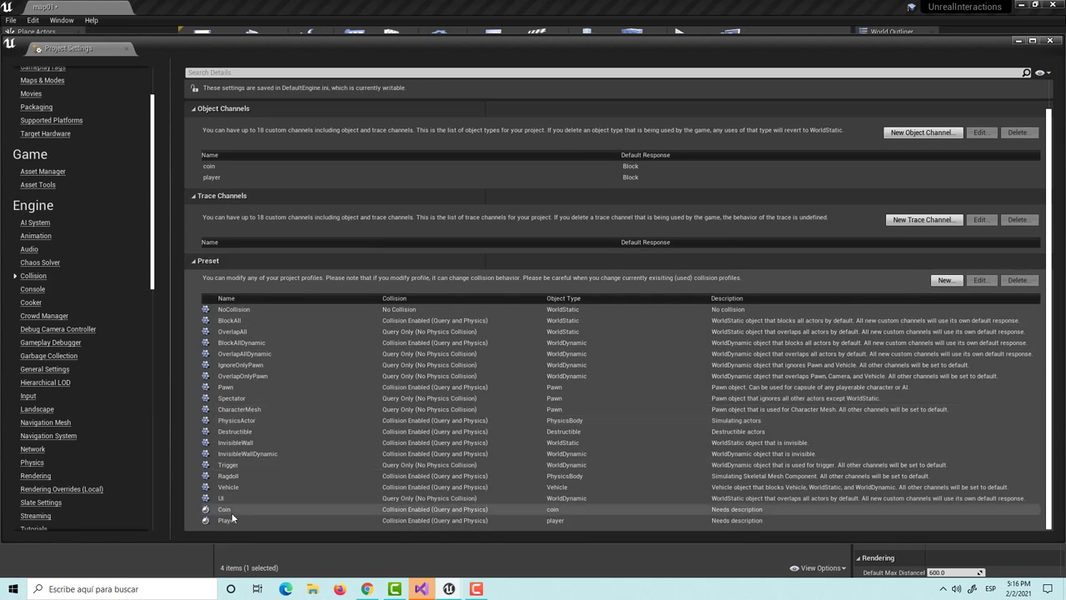
left_click(232, 509)
left_click(980, 280)
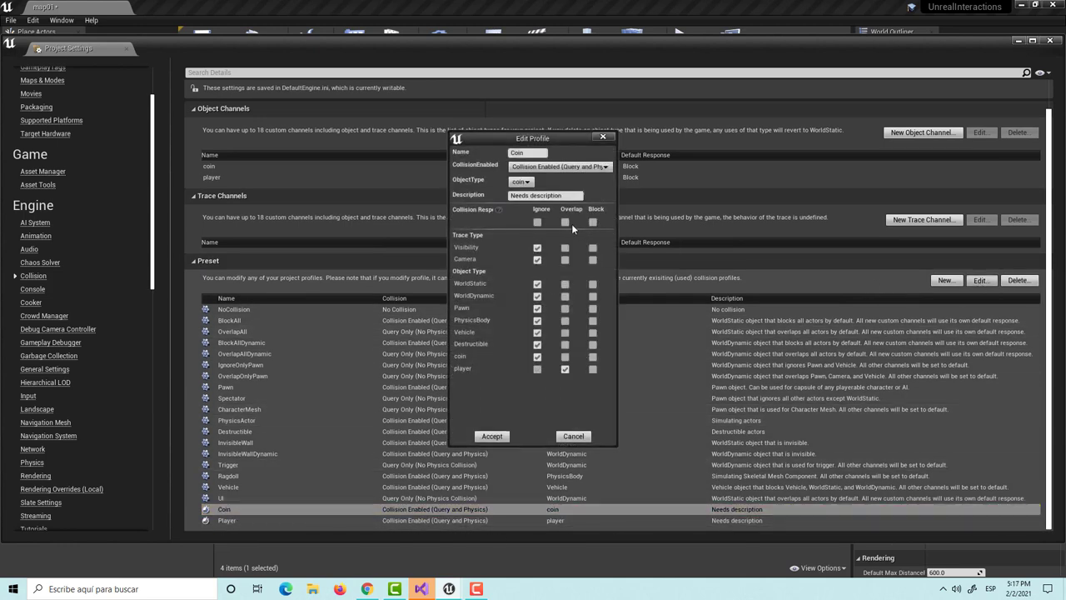
left_click(566, 369)
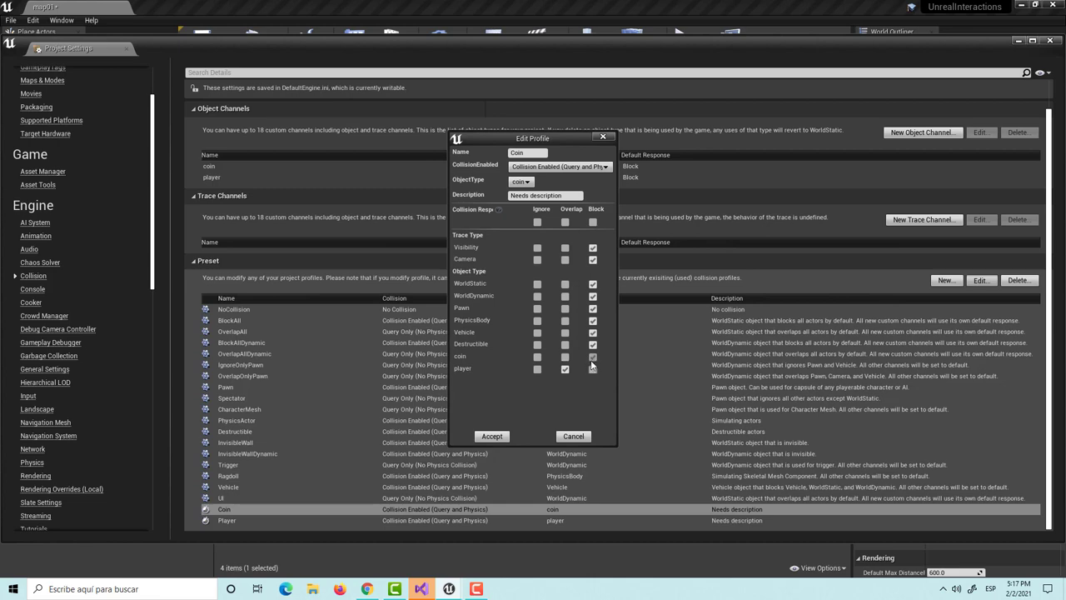
left_click(493, 436)
left_click(1049, 40)
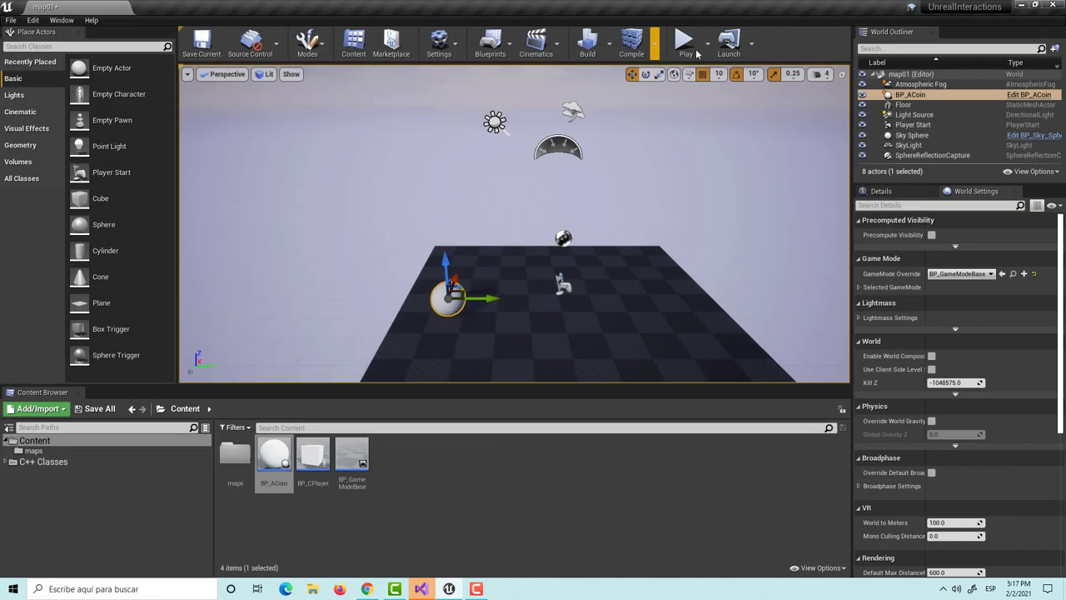
left_click(685, 42)
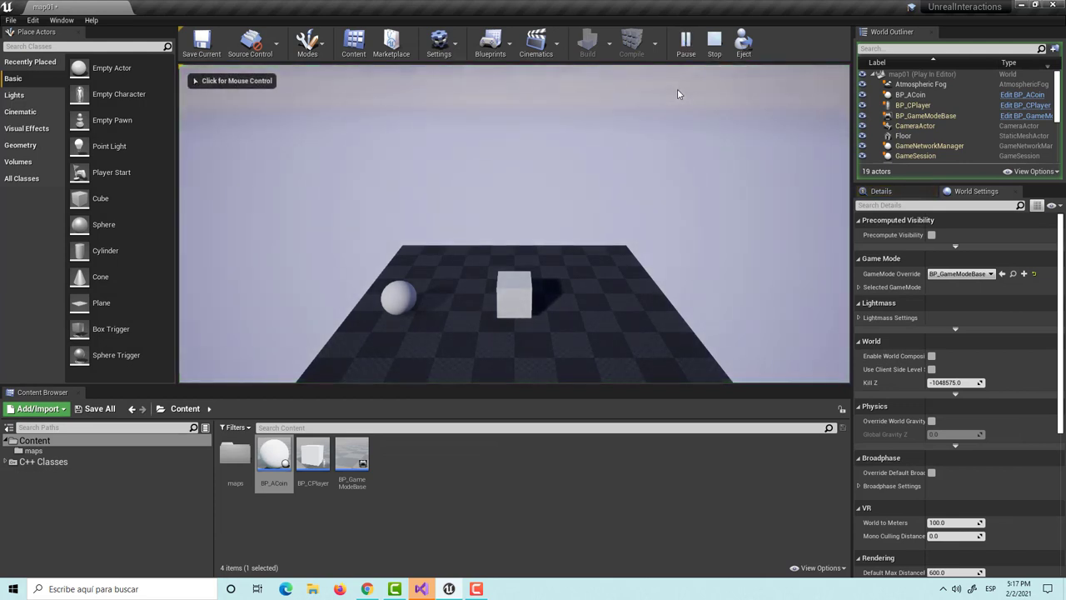
left_click(677, 88)
key("d")
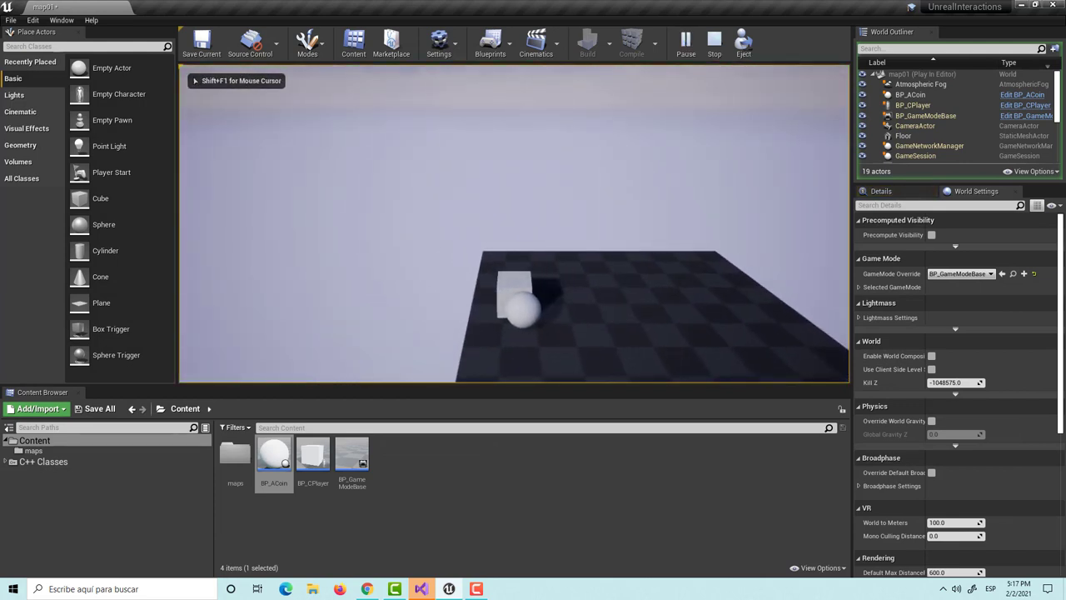
key("a")
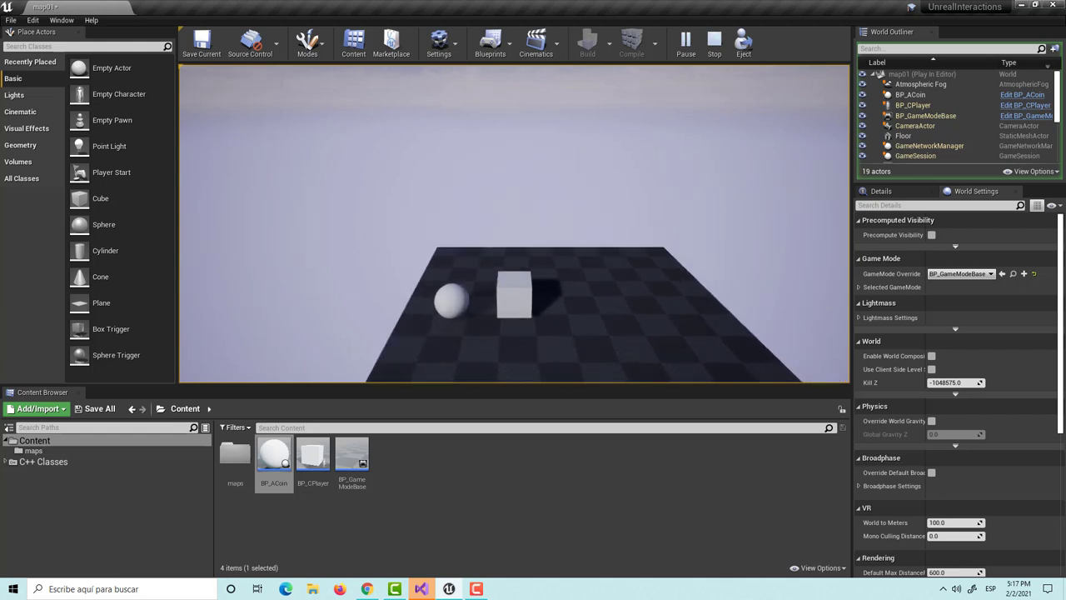
key("Escape")
- Re-edit and accept the Coin collision profile in Project Settings, then close them
left_click(453, 48)
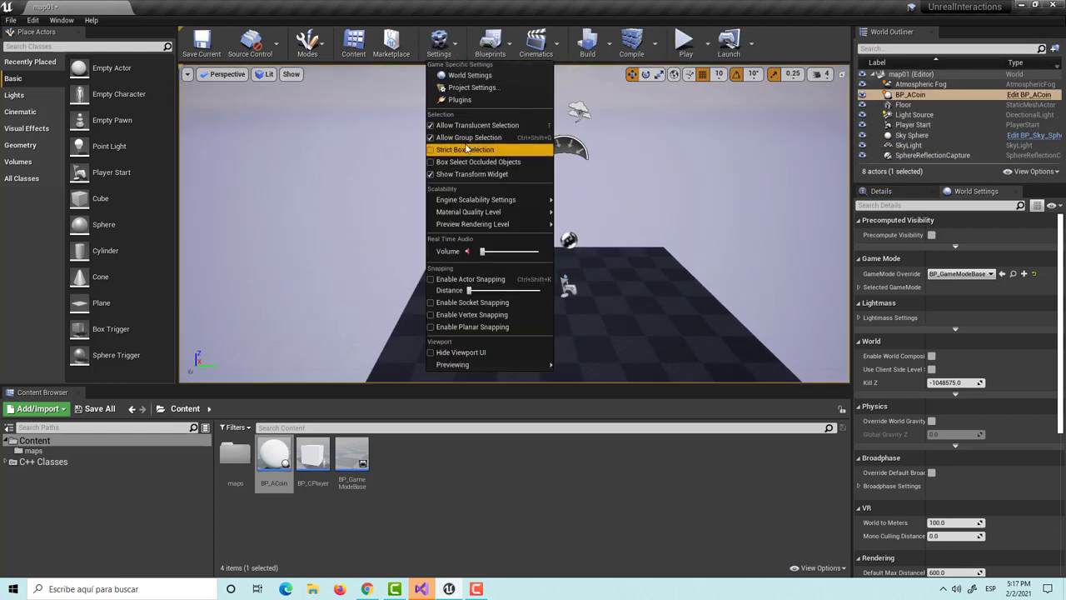
left_click(479, 101)
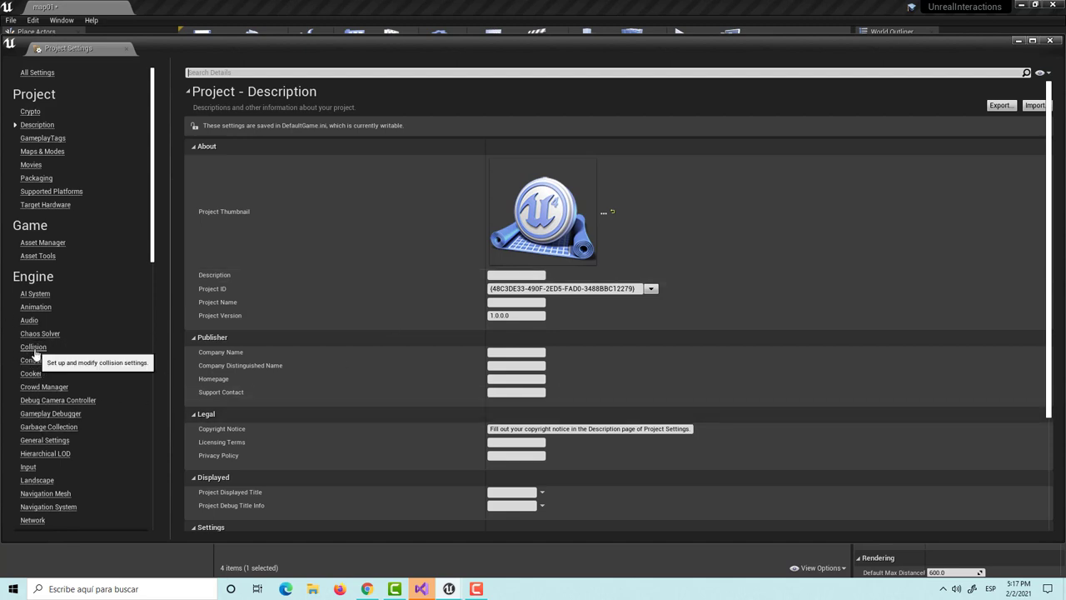
left_click(33, 346)
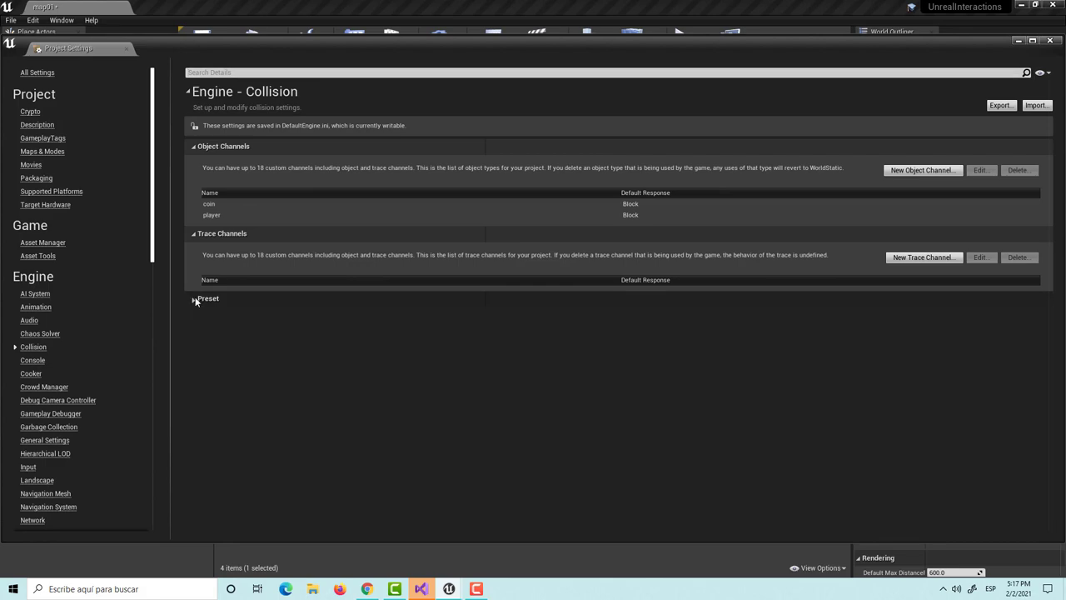
left_click(195, 298)
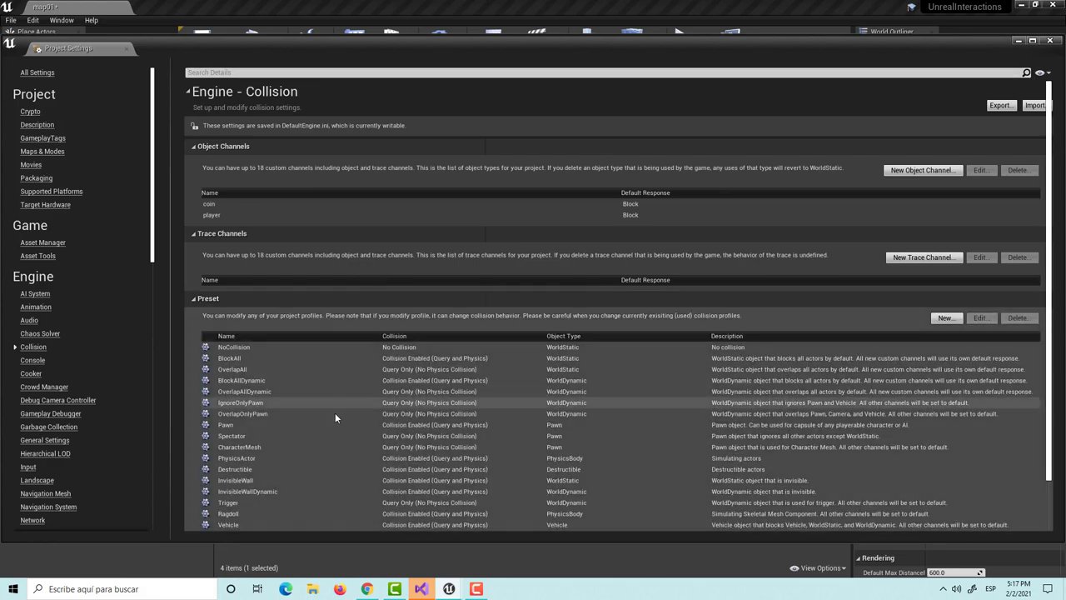
scroll(335, 412, "down", 1)
left_click(517, 509)
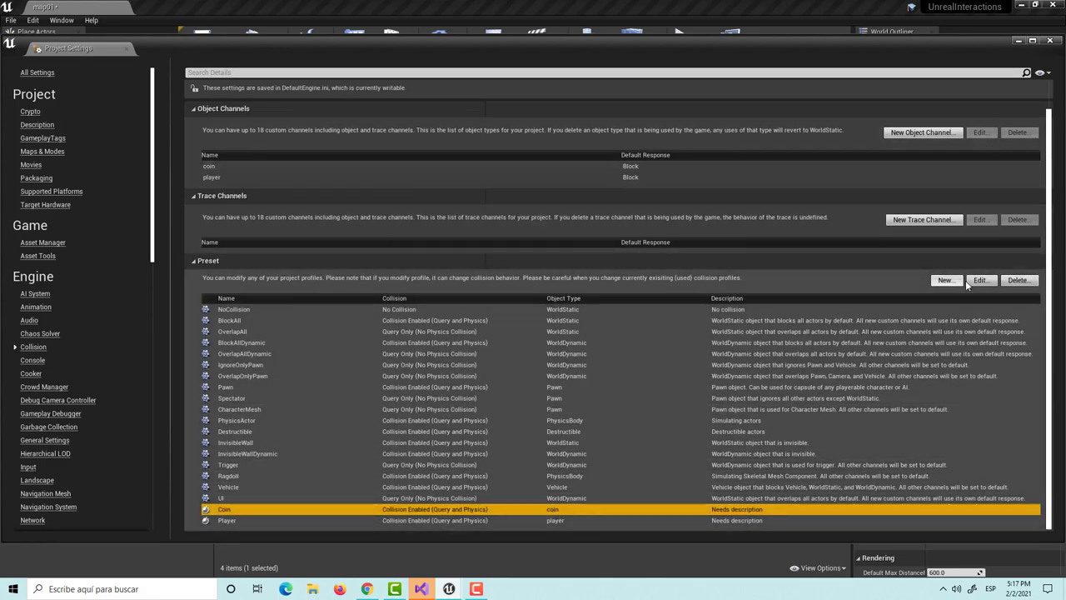
left_click(970, 280)
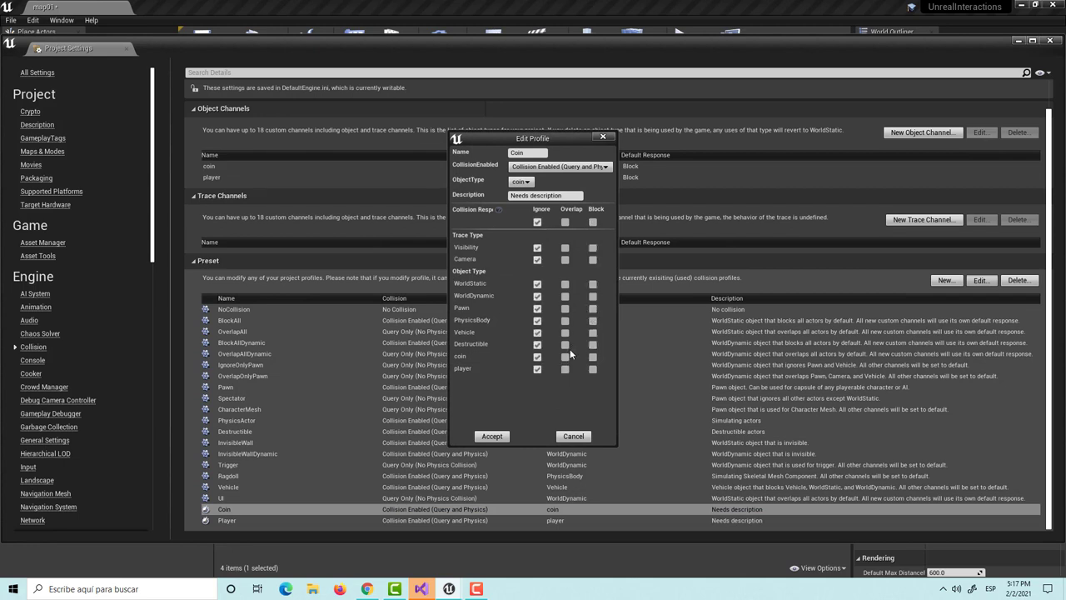
left_click(492, 436)
left_click(1049, 40)
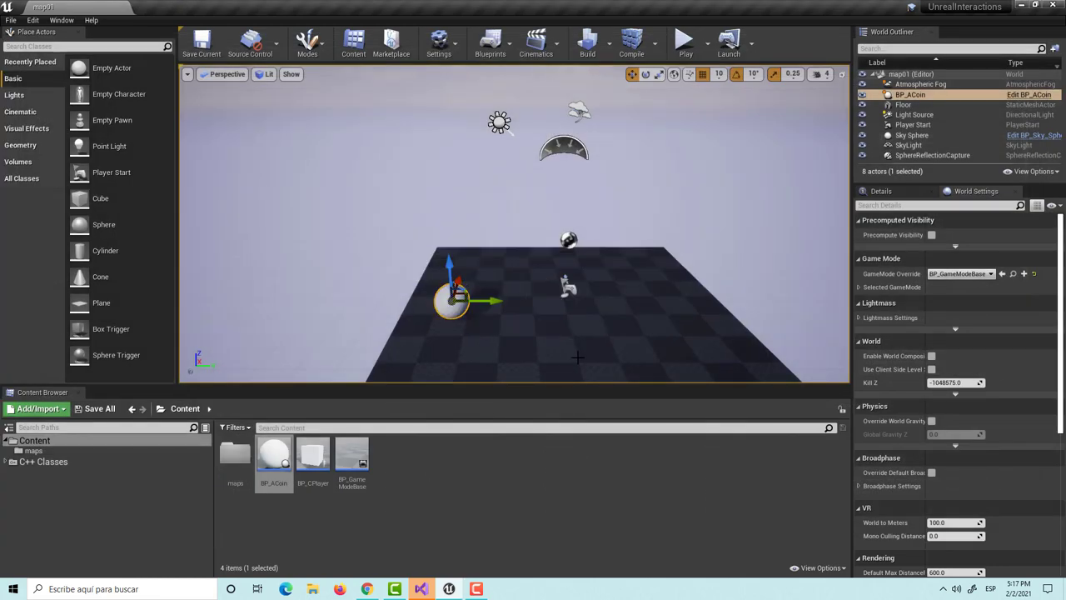
- Play-test, driving the cube onto the coin sphere with WASD, then stop
left_click(685, 42)
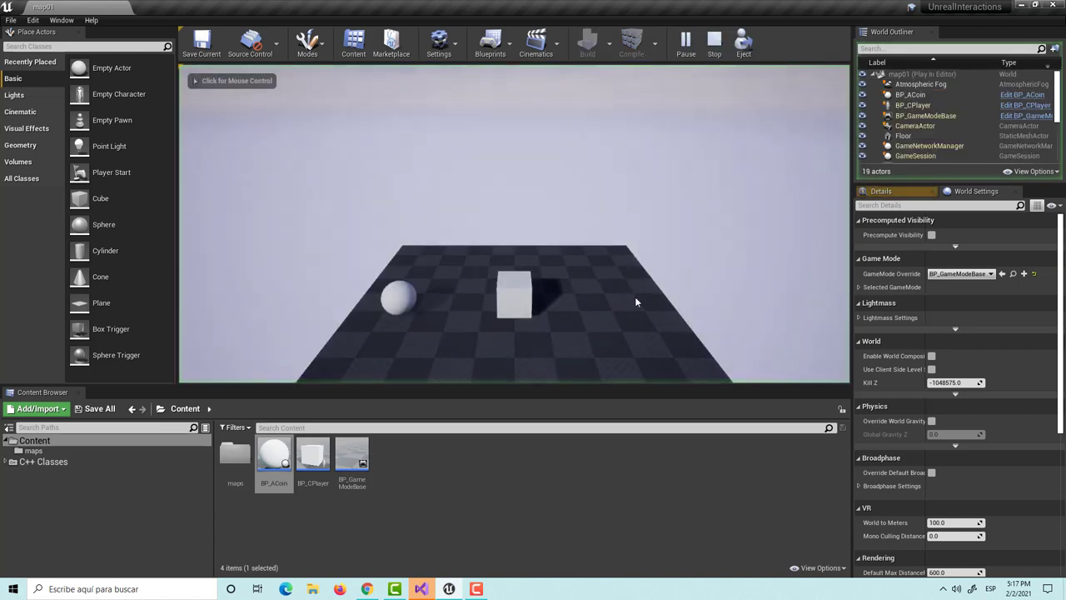
left_click(569, 309)
key("a")
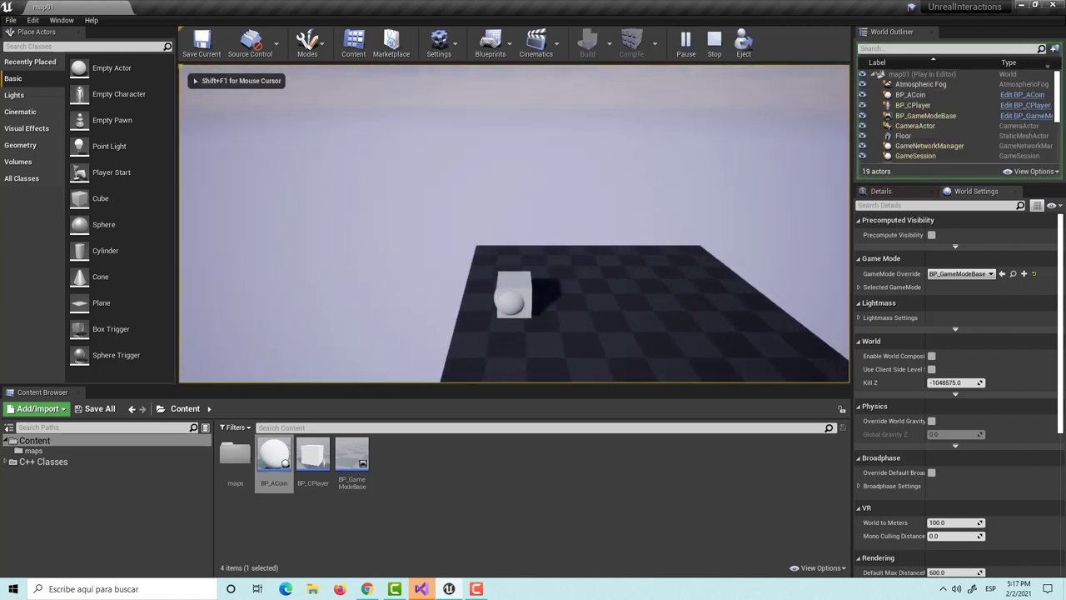
key("d")
key("a")
key("s")
key("w")
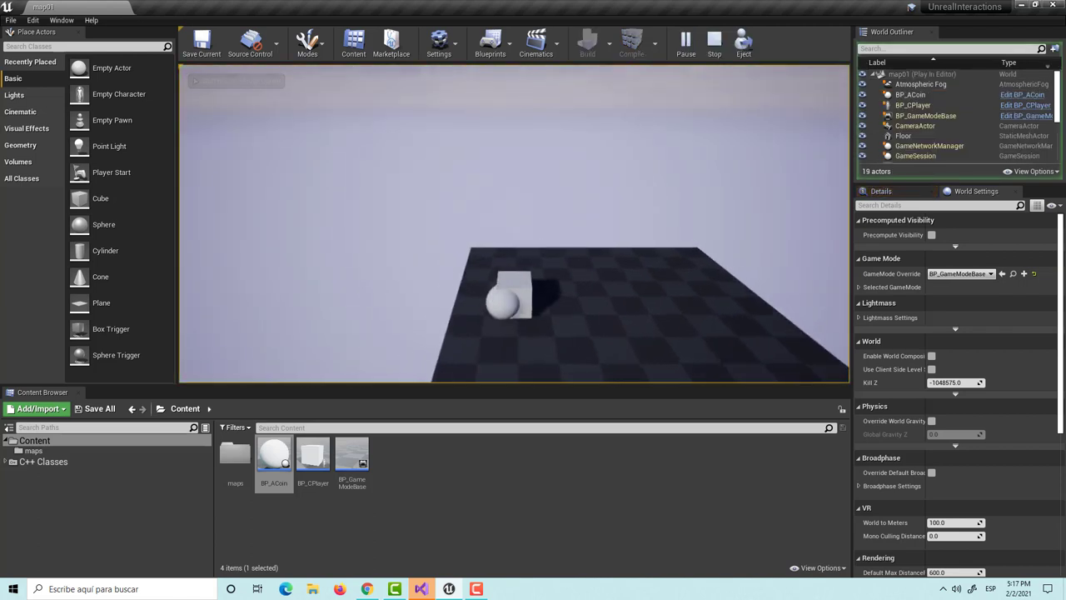
key("Escape")
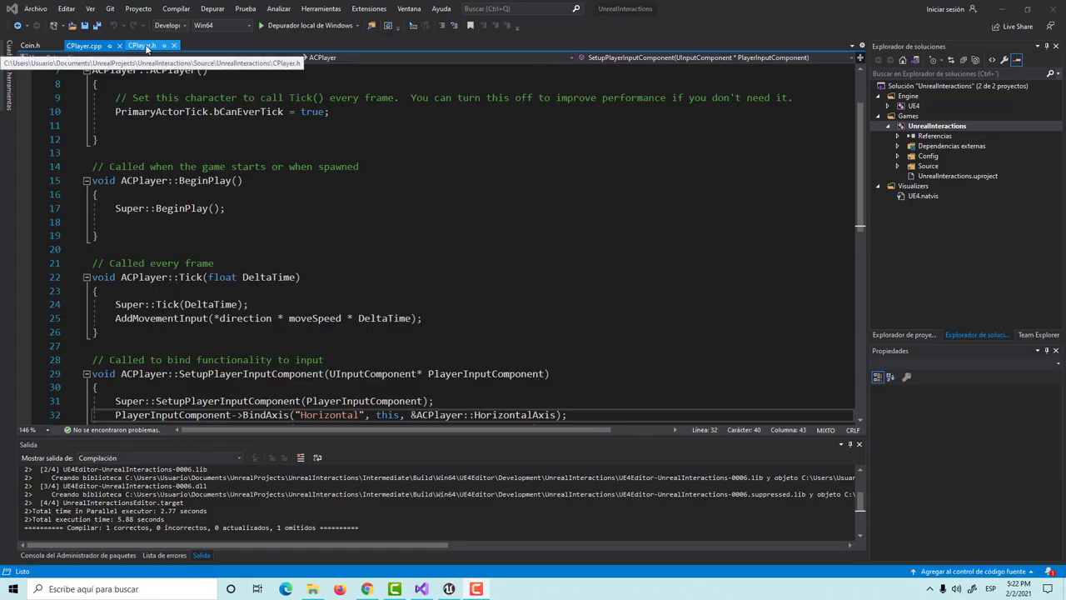
- Open CPlayer.h and place the cursor at the end of the VerticalAxis declaration on line 19
left_click(145, 44)
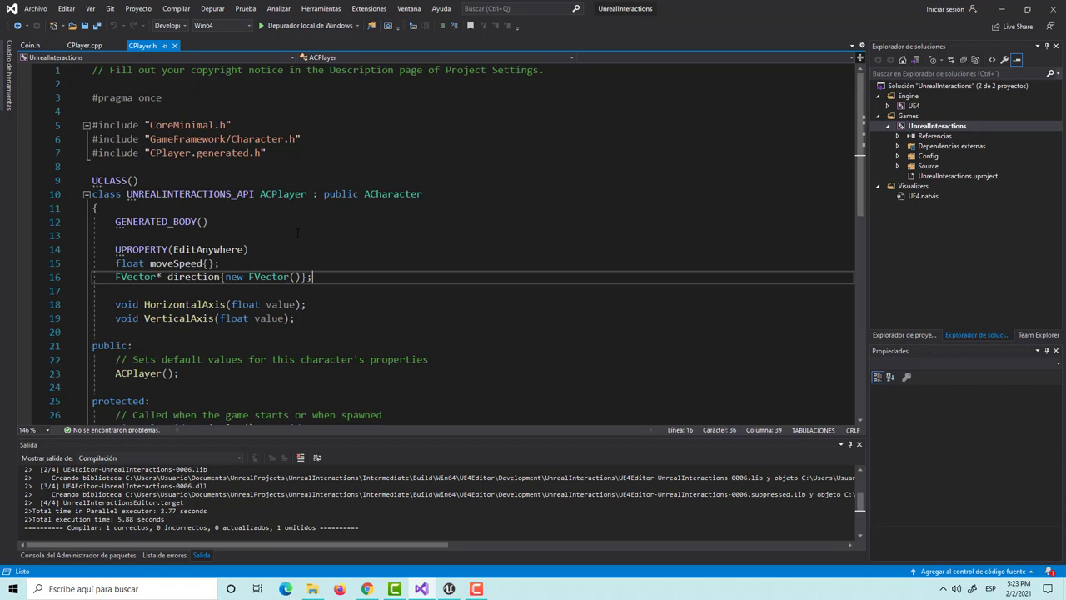
left_click(319, 322)
- Declare UFUNCTION() void OnOverlap(AActor* self, AActor* other); below VerticalAxis and save
key("Return")
key("Return")
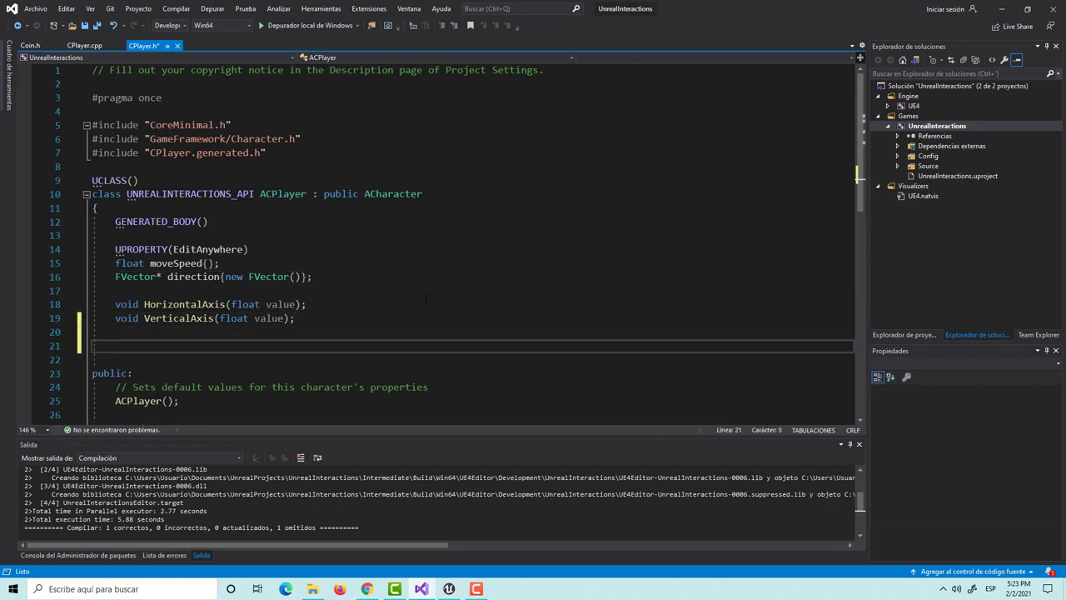
type("UFUNC")
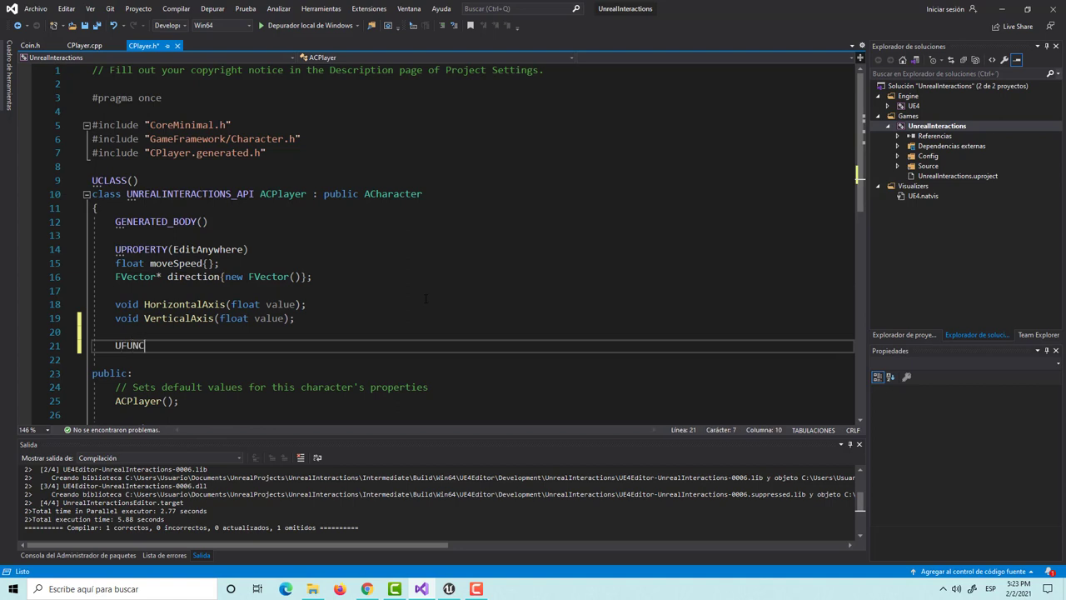
type("TION(")
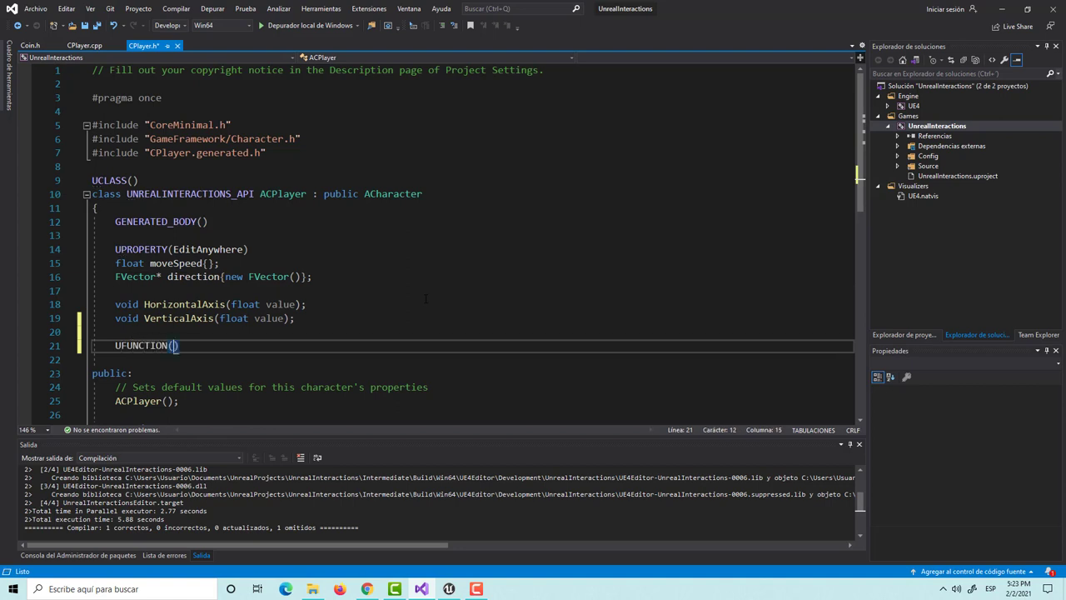
type(")")
key("Return")
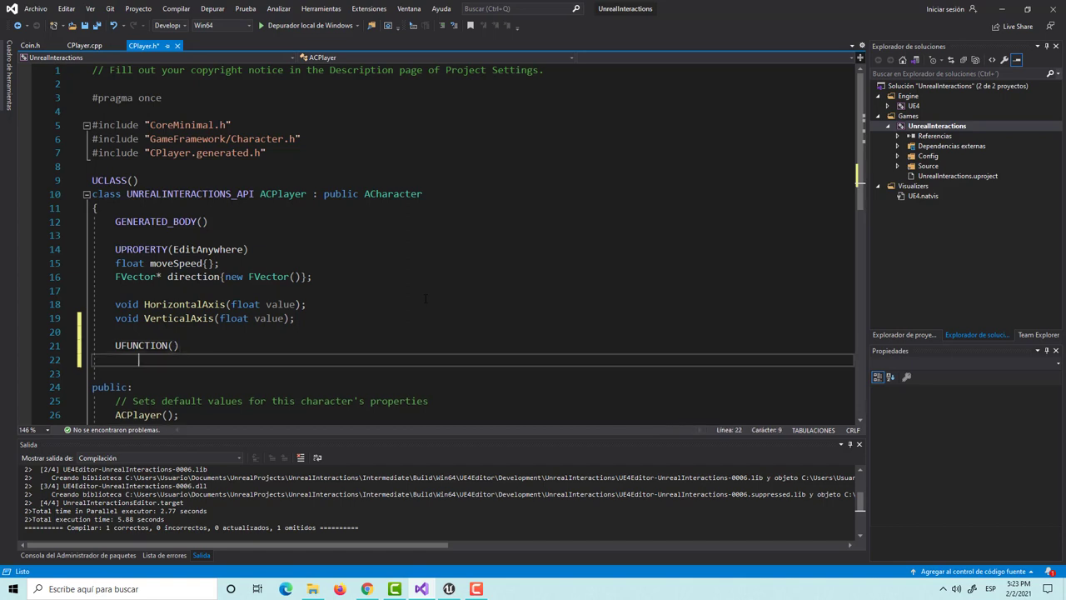
type("void ")
type("OnOverlap")
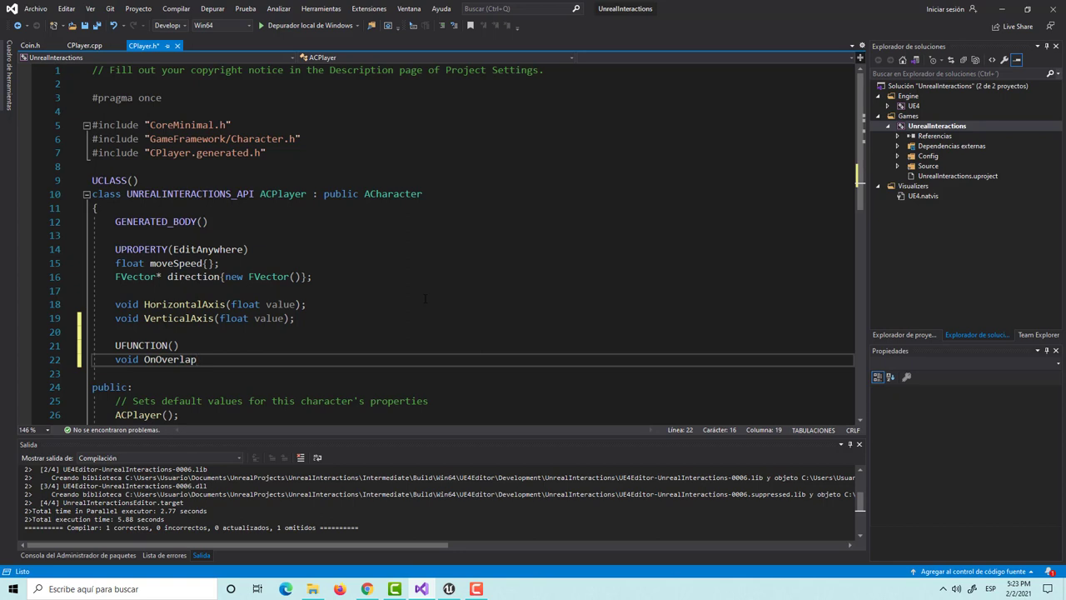
type("(")
type("A")
type("Actor")
type("* me")
type(",")
key("BackSpace")
key("BackSpace")
key("BackSpace")
key("BackSpace")
key("BackSpace")
type("fels")
key("BackSpace")
key("BackSpace")
key("BackSpace")
key("BackSpace")
type("self")
type(", ")
type("AAc")
type("top")
key("BackSpace")
type("r")
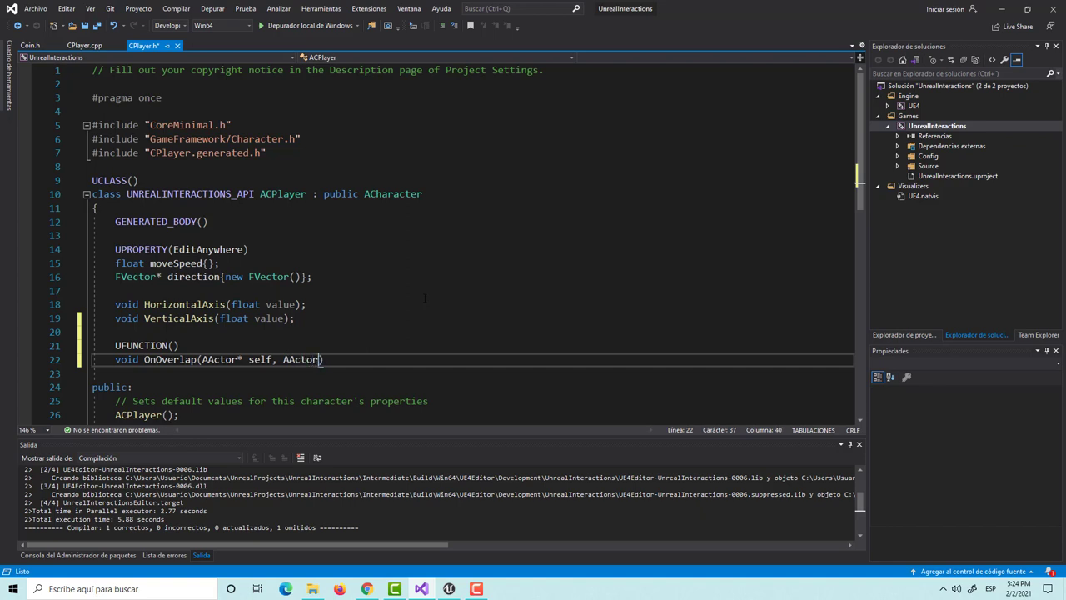
type("* ot")
type("her);")
key("ctrl+s")
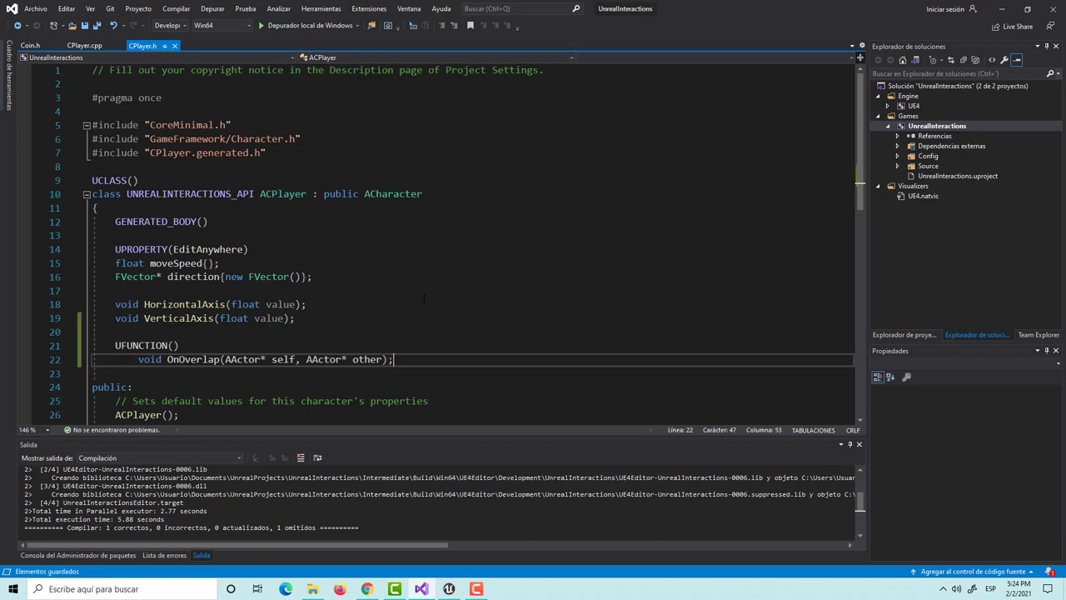
- Remove the extra indentation on the OnOverlap declaration line and save the header
left_click(139, 359)
key("BackSpace")
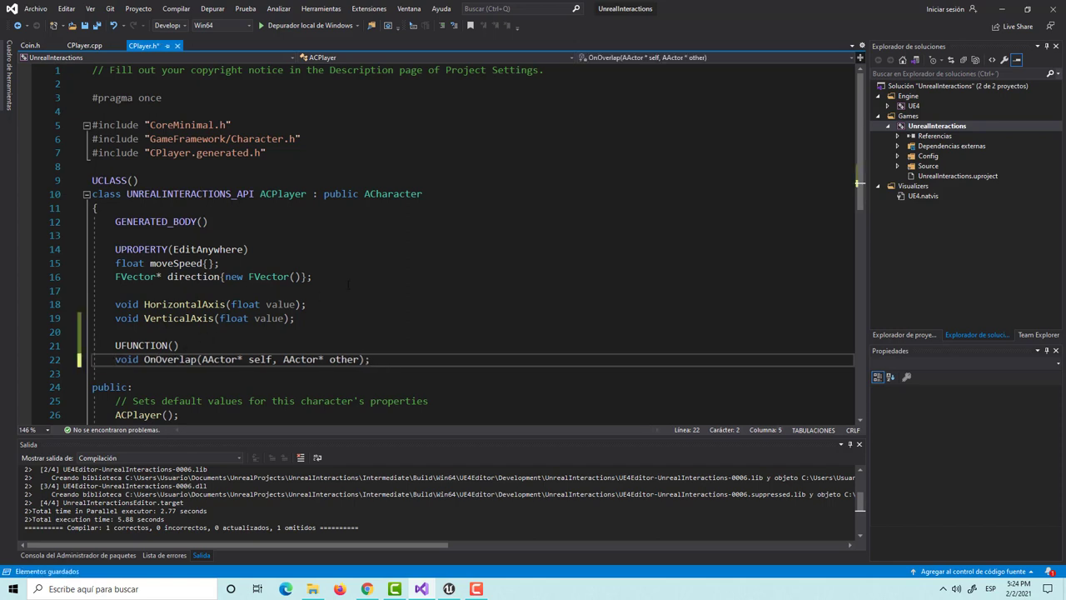
key("ctrl+s")
left_click(396, 359)
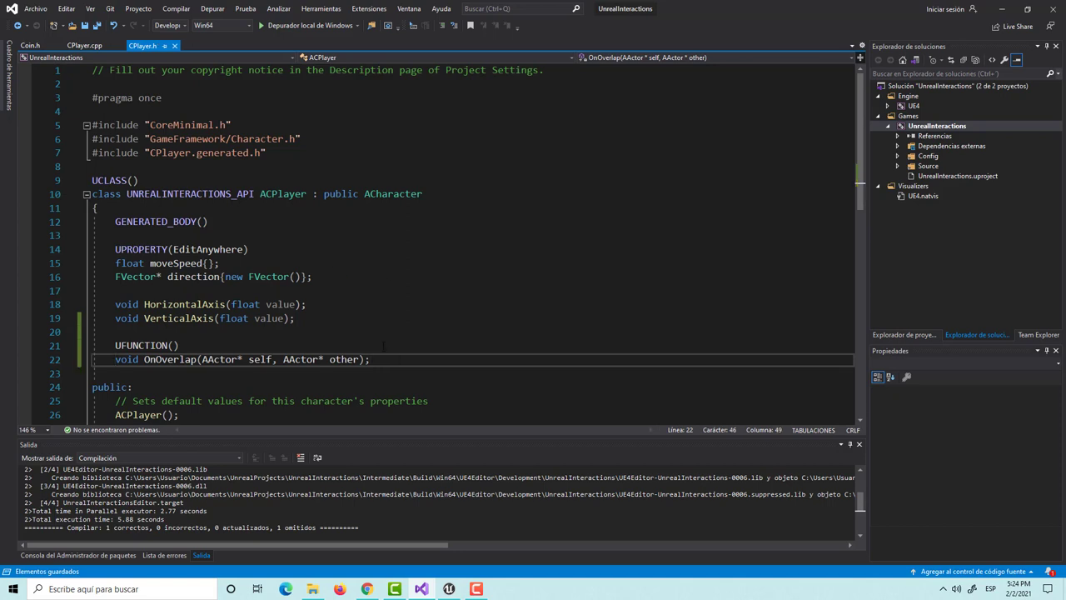
double_click(304, 359)
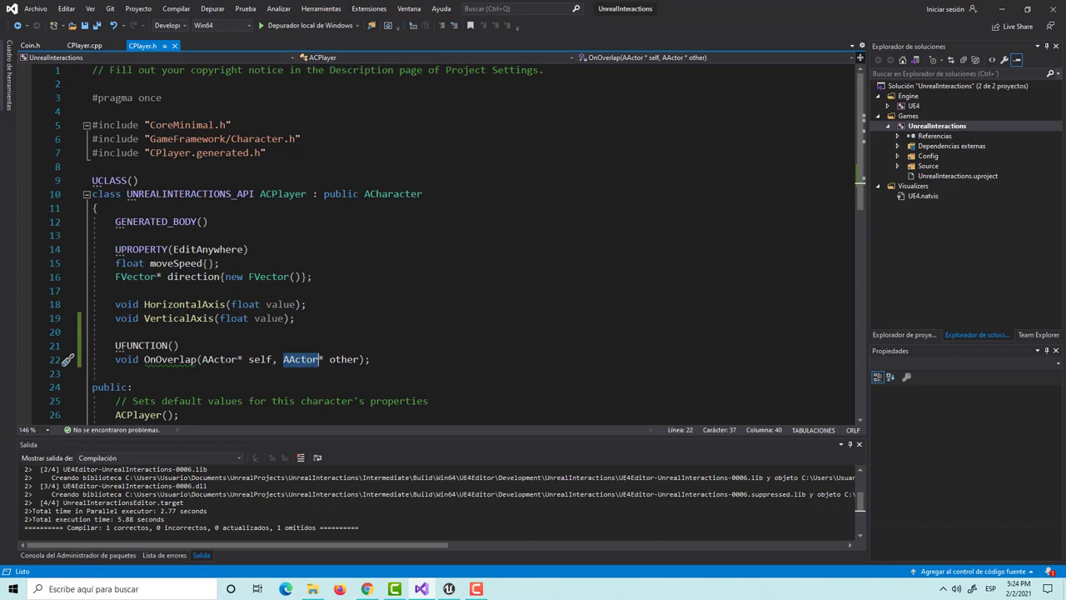
triple_click(226, 359)
key("ctrl+c")
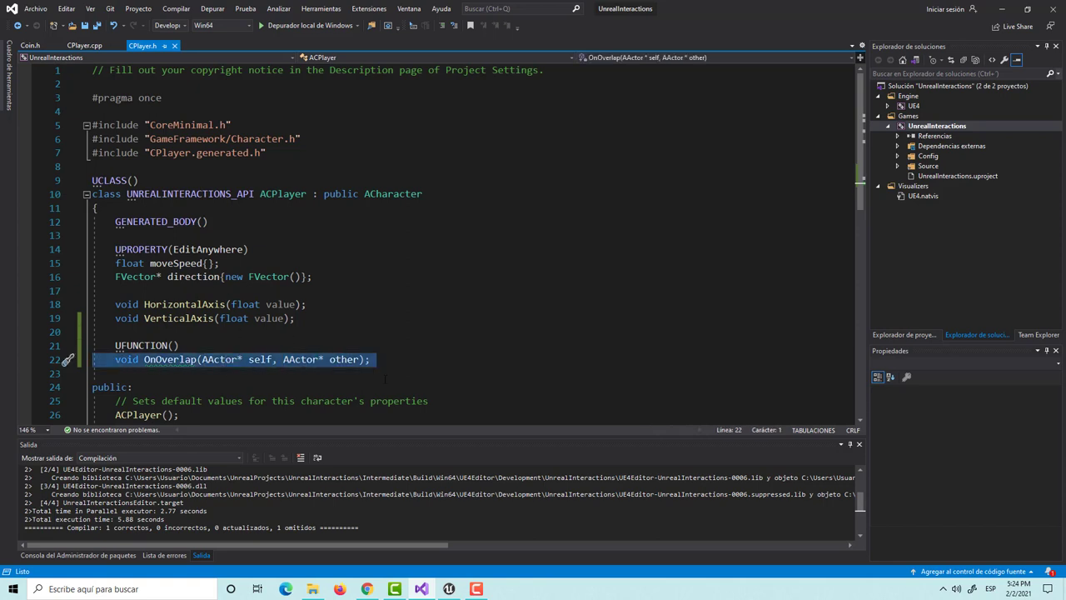
left_click(407, 359)
key("ctrl+s")
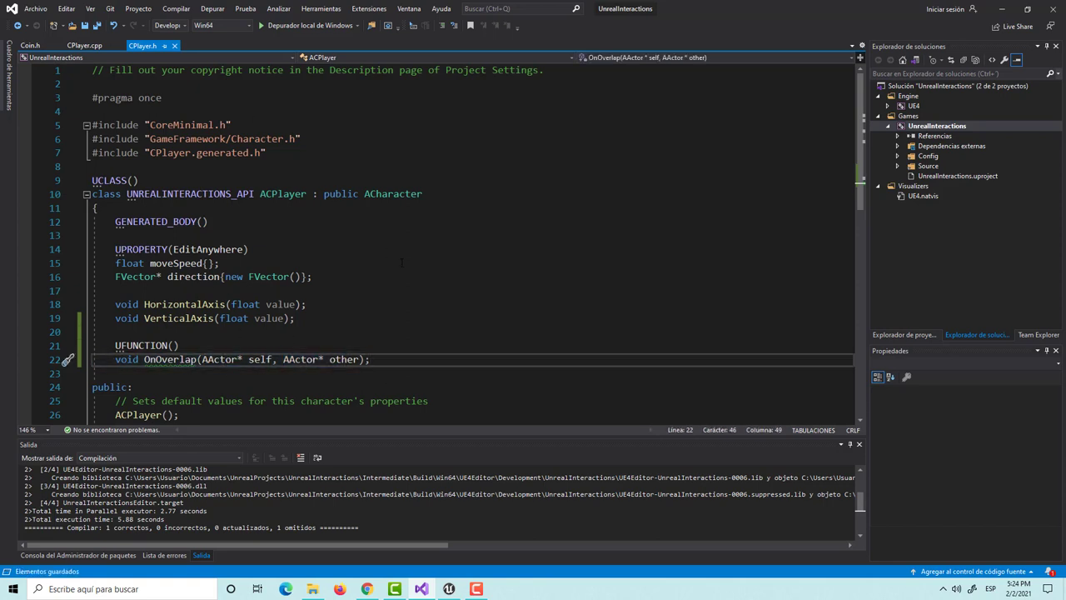
- In CPlayer.cpp, add an empty ACPlayer::OnOverlap(AActor* self, AActor* other) definition below VerticalAxis
left_click(84, 45)
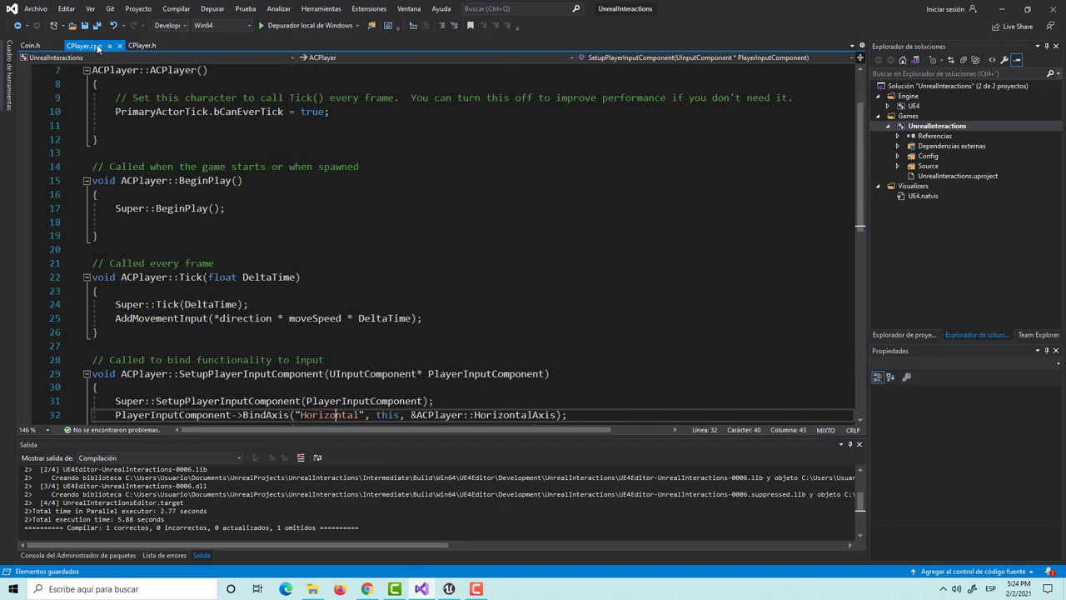
scroll(360, 276, "down", 1)
scroll(361, 276, "down", 4)
left_click(142, 360)
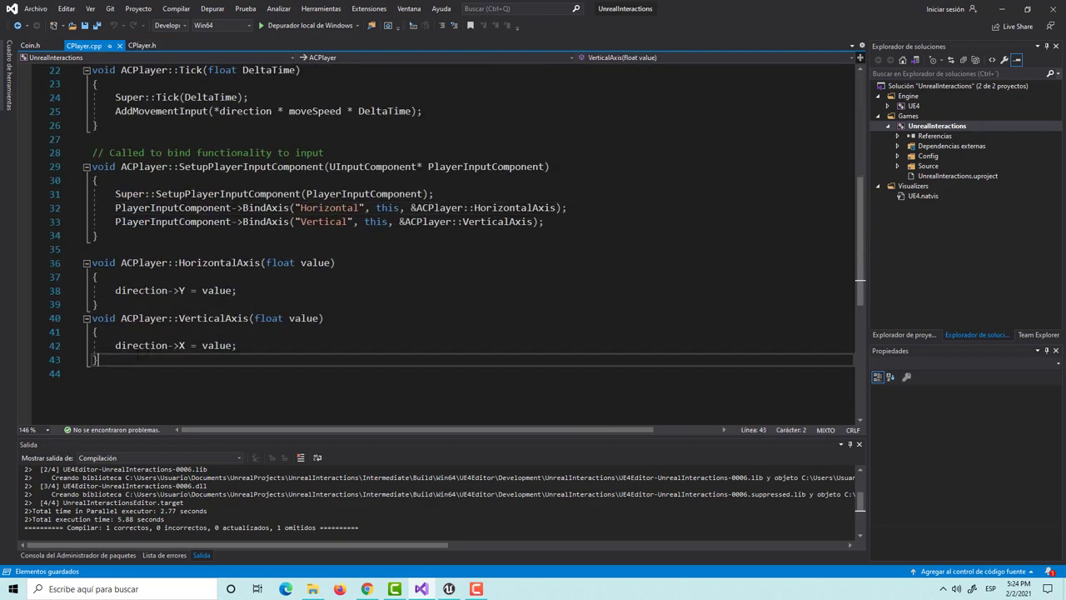
key("Return")
key("Return")
key("ctrl+v")
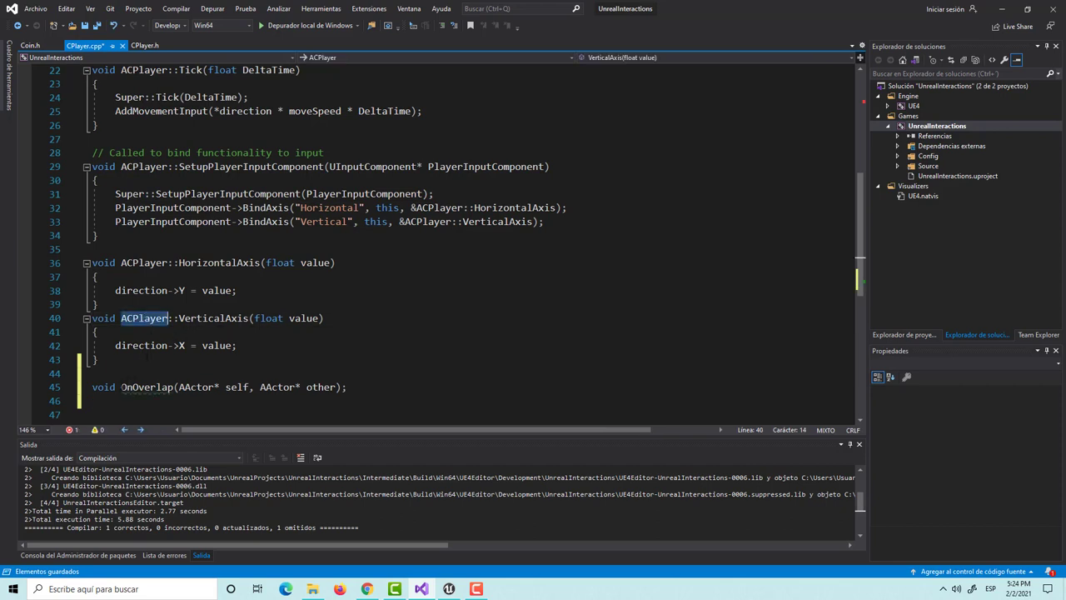
left_click(121, 387)
type("ACPlayer::")
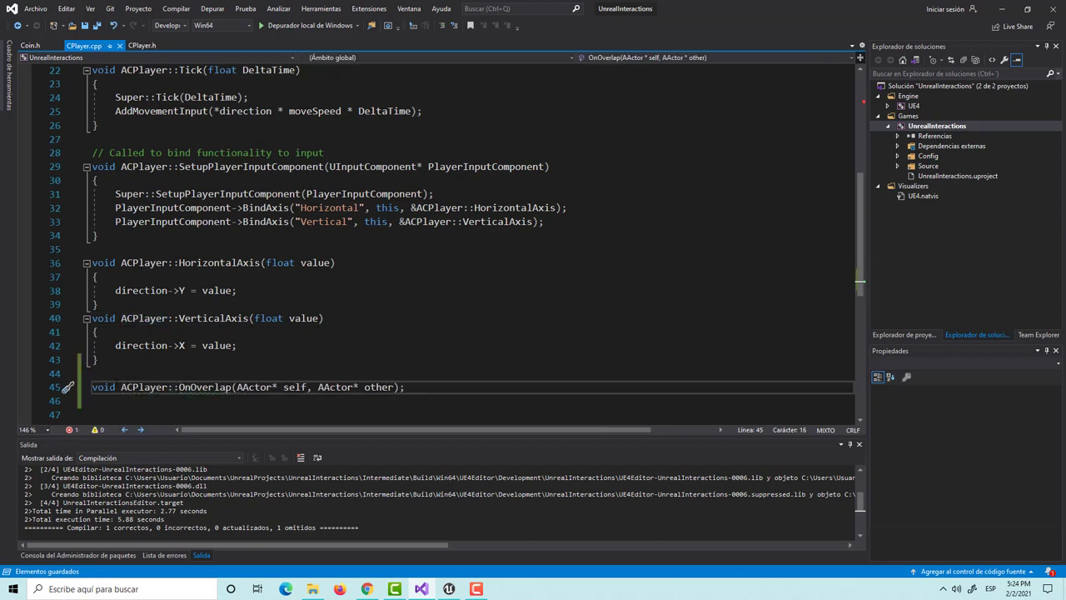
key("BackSpace")
key("Return")
type("{")
key("Return")
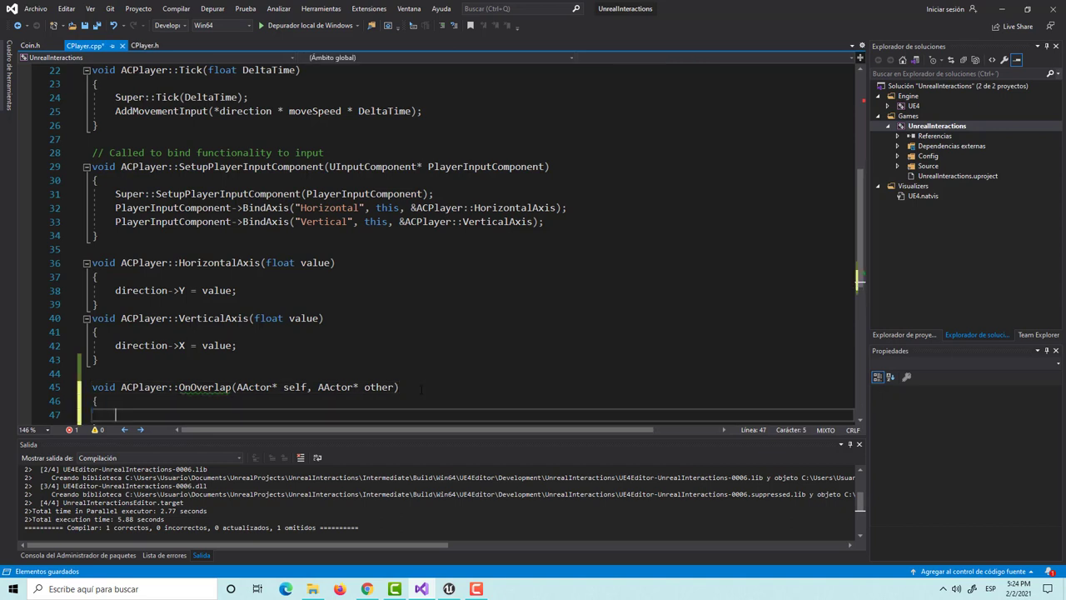
- Move the cursor to the empty line inside BeginPlay after Super::BeginPlay()
scroll(364, 353, "up", 7)
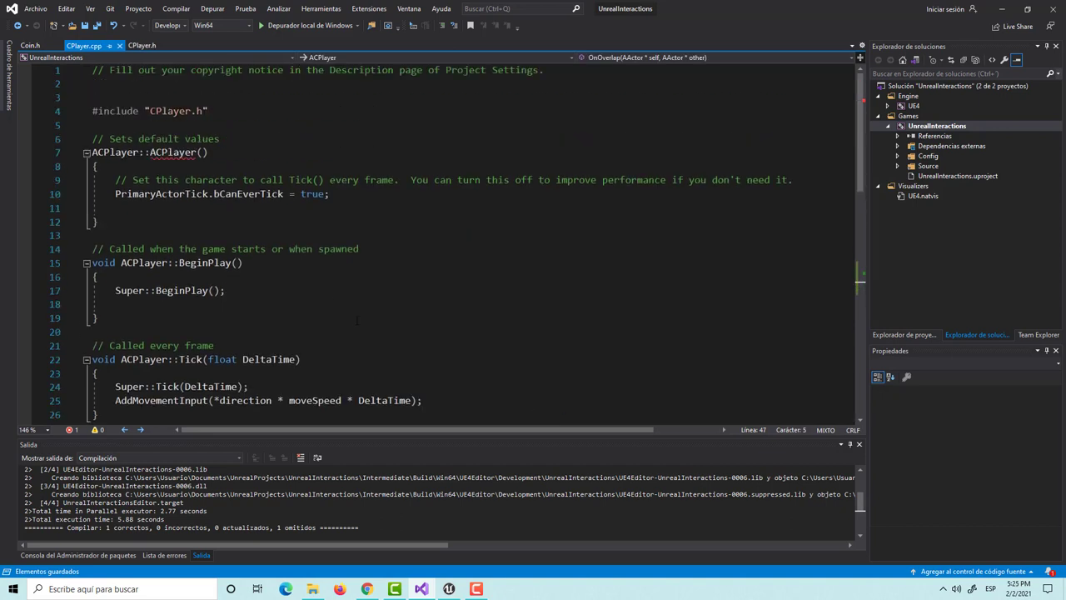
left_click(244, 287)
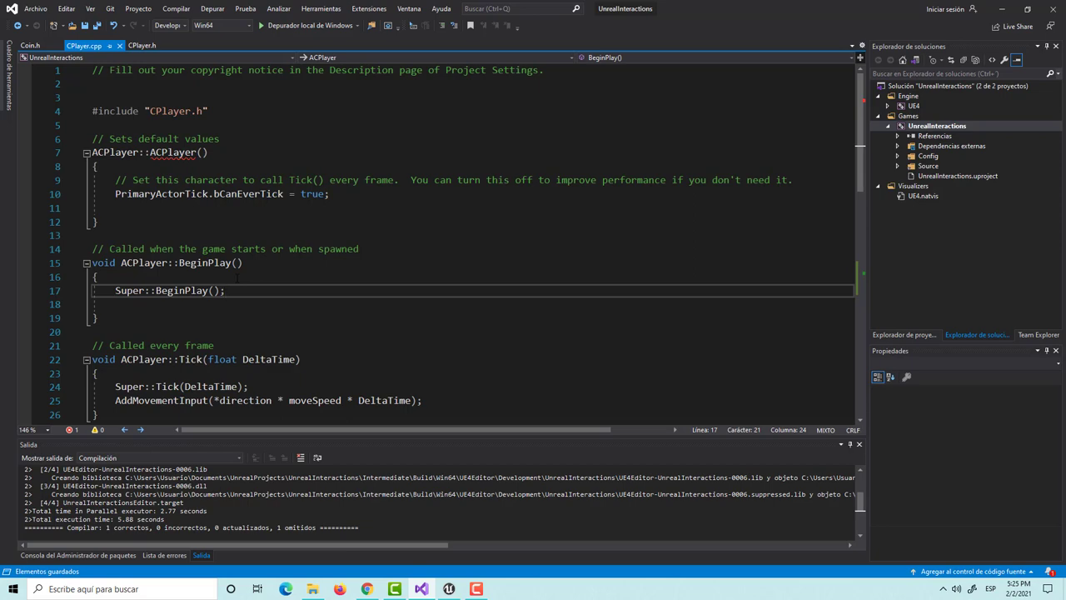
scroll(348, 198, "down", 5)
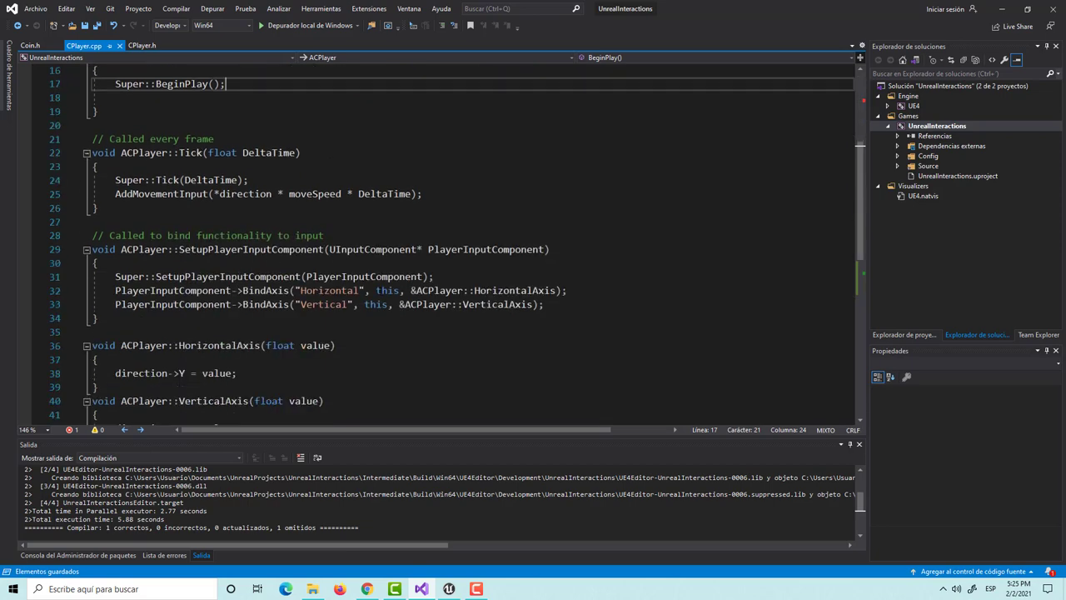
scroll(407, 281, "down", 2)
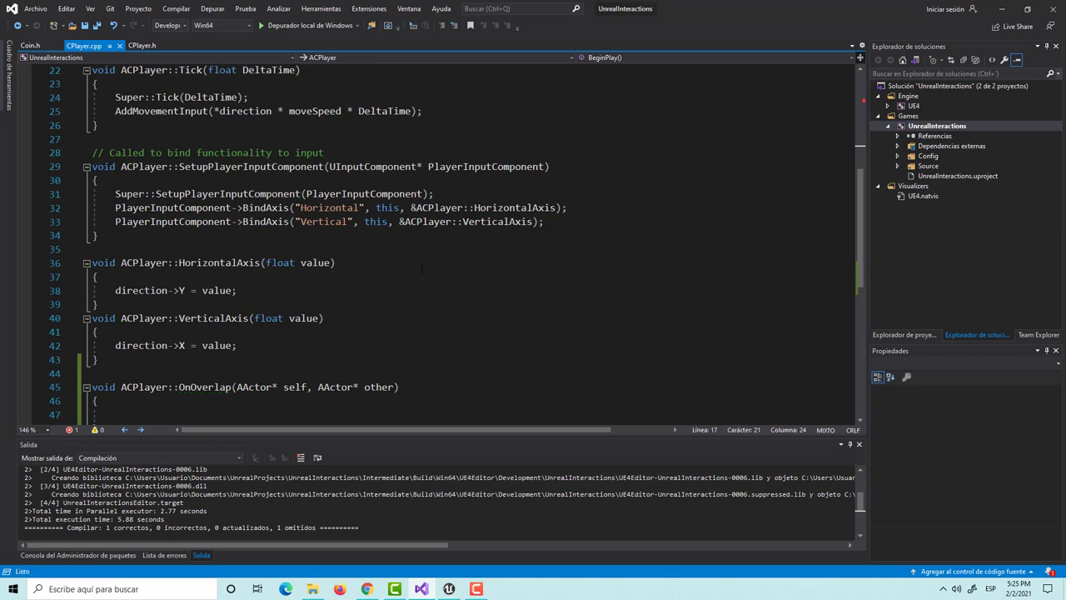
scroll(422, 268, "up", 3)
left_click(190, 143)
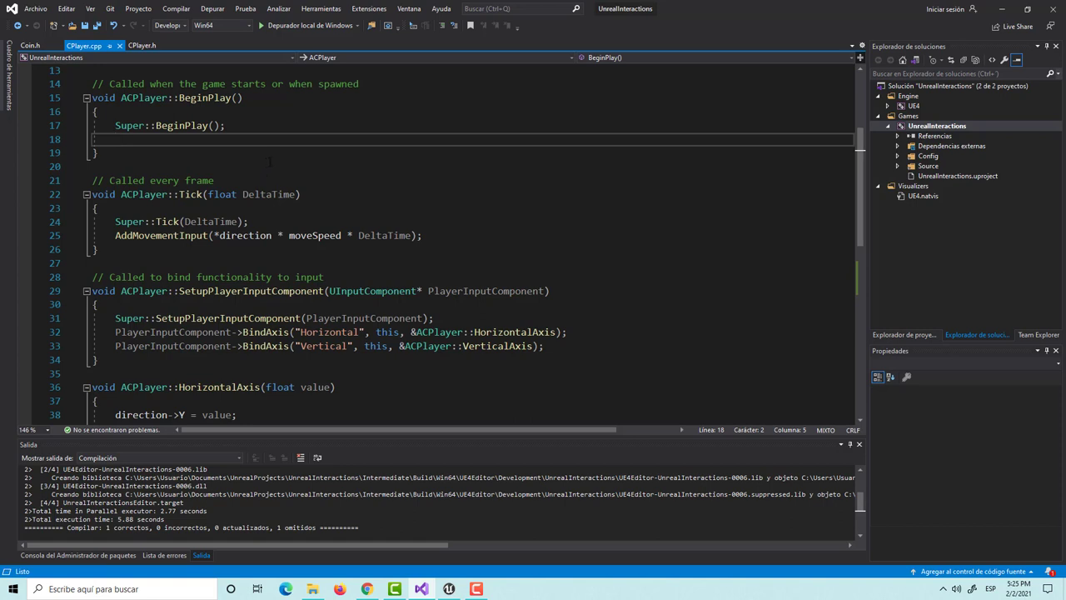
- On line 18 of BeginPlay, begin the call OnActorBeginOverlap.AddDynamic using IntelliSense completion
type("OnACtor")
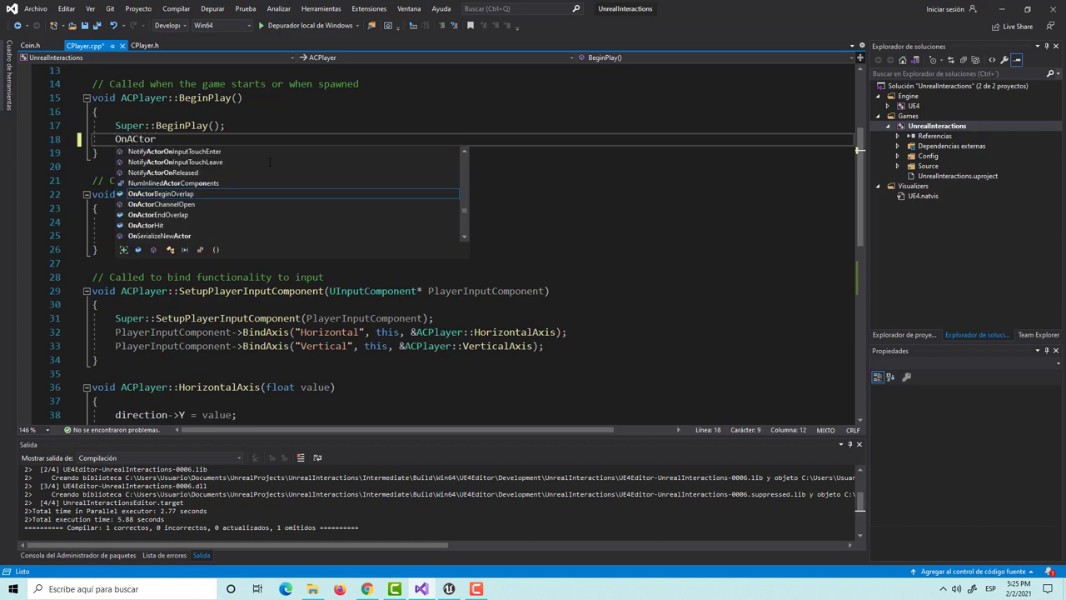
type("Beh")
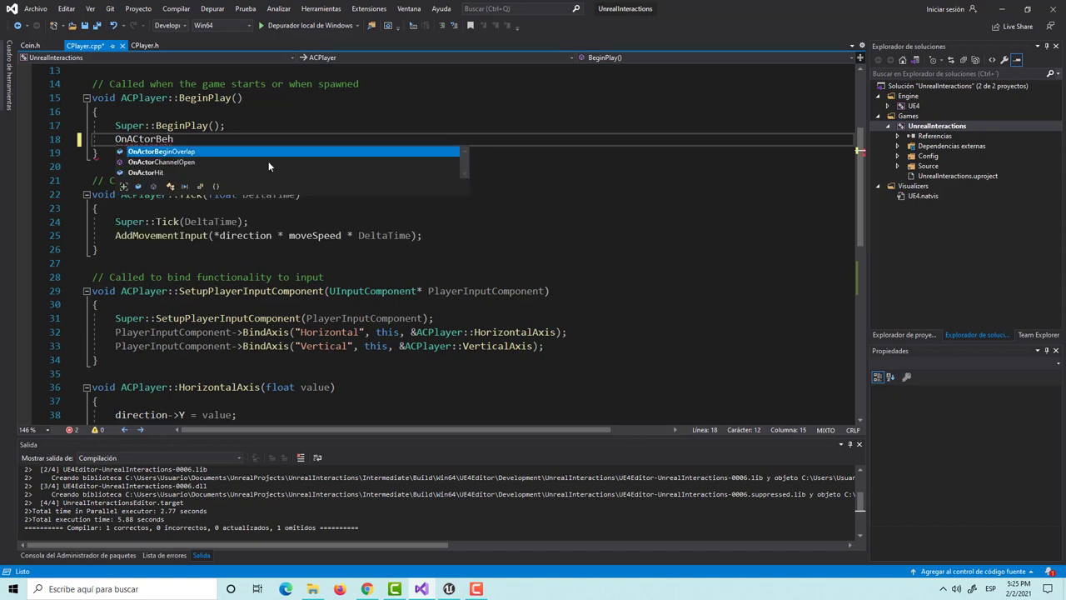
key("Tab")
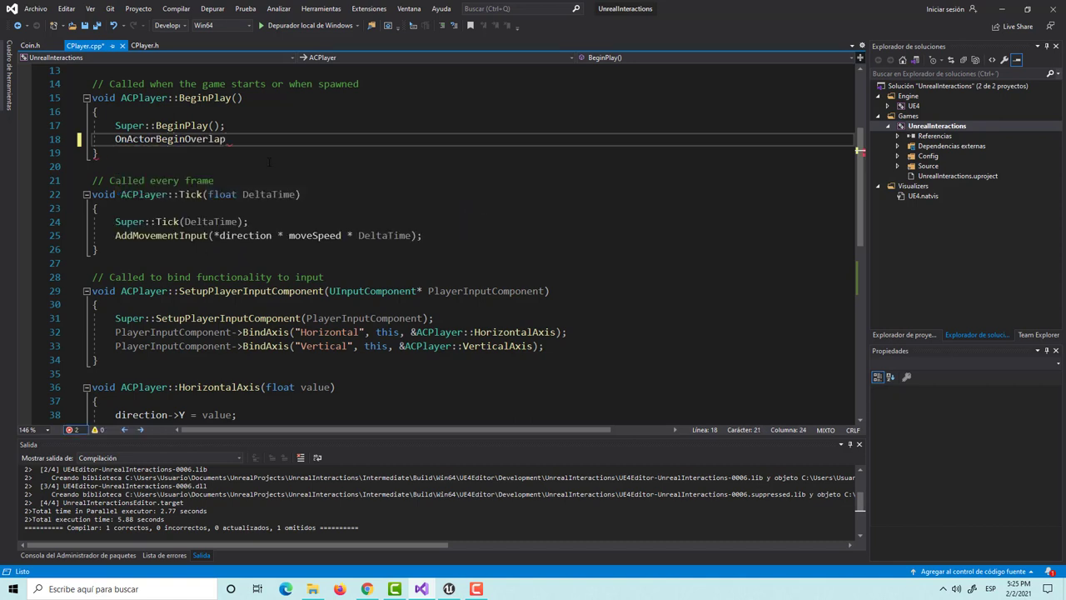
type("()")
key("BackSpace")
key("BackSpace")
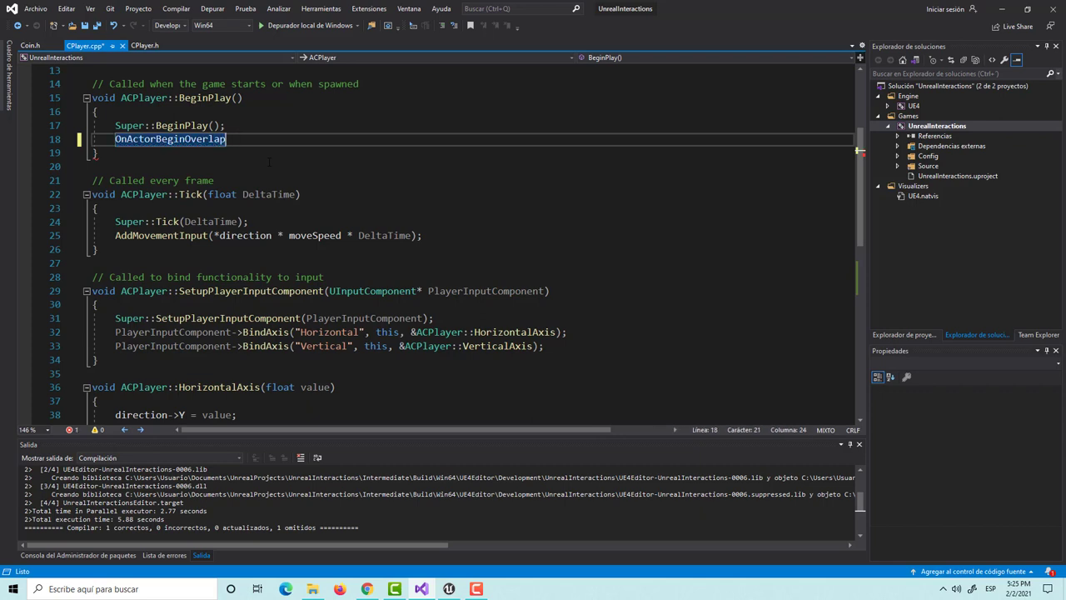
type(".")
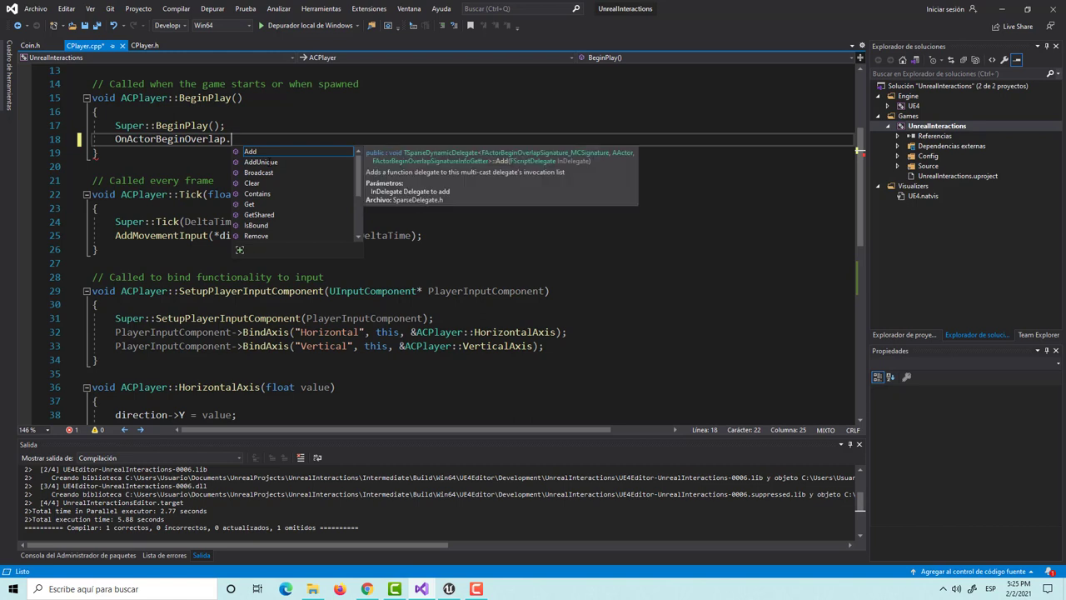
type("AddD")
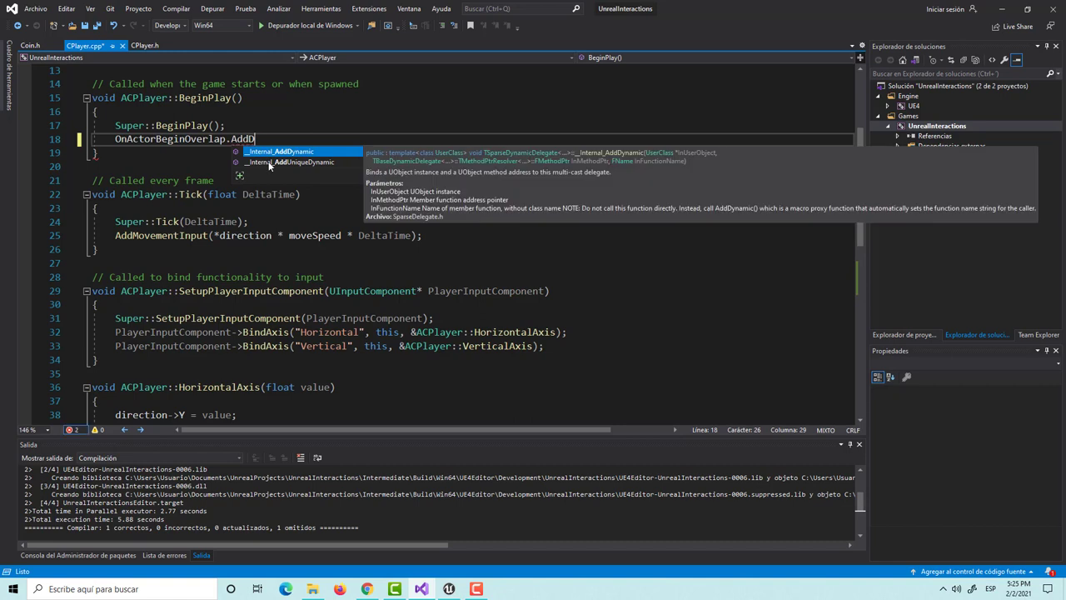
type("ynamic")
type("(")
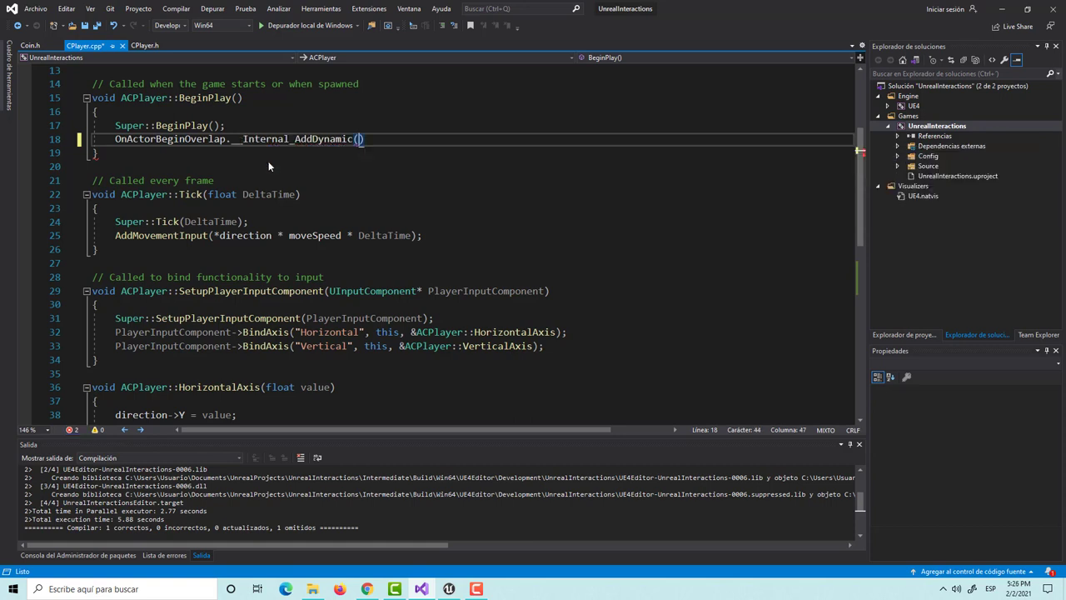
key("ctrl+z")
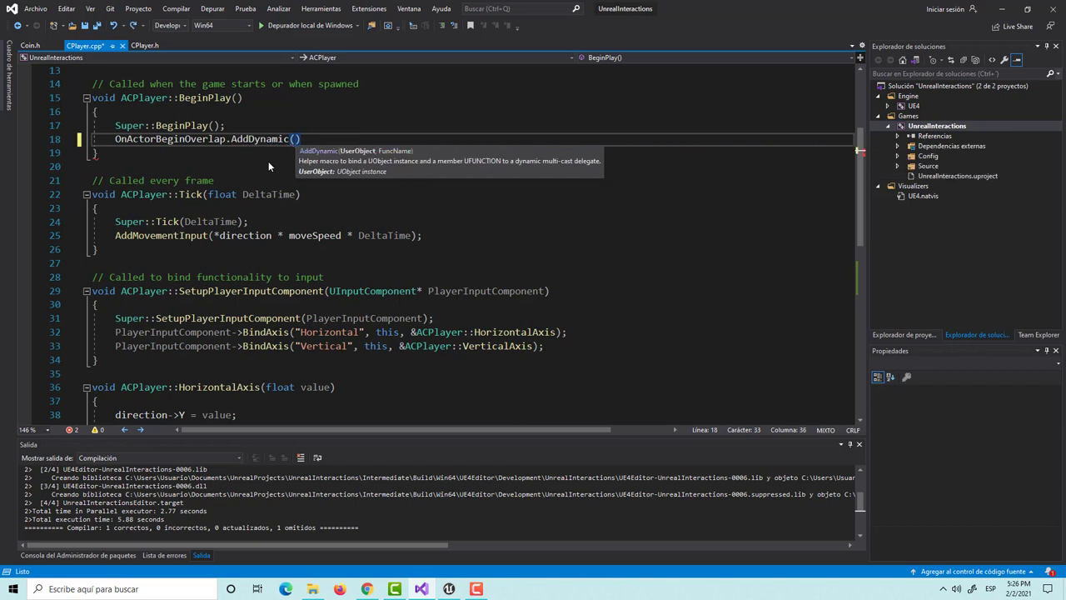
- Finish the binding with the arguments (this, &ACPlayer::OnOverlap);
type(";")
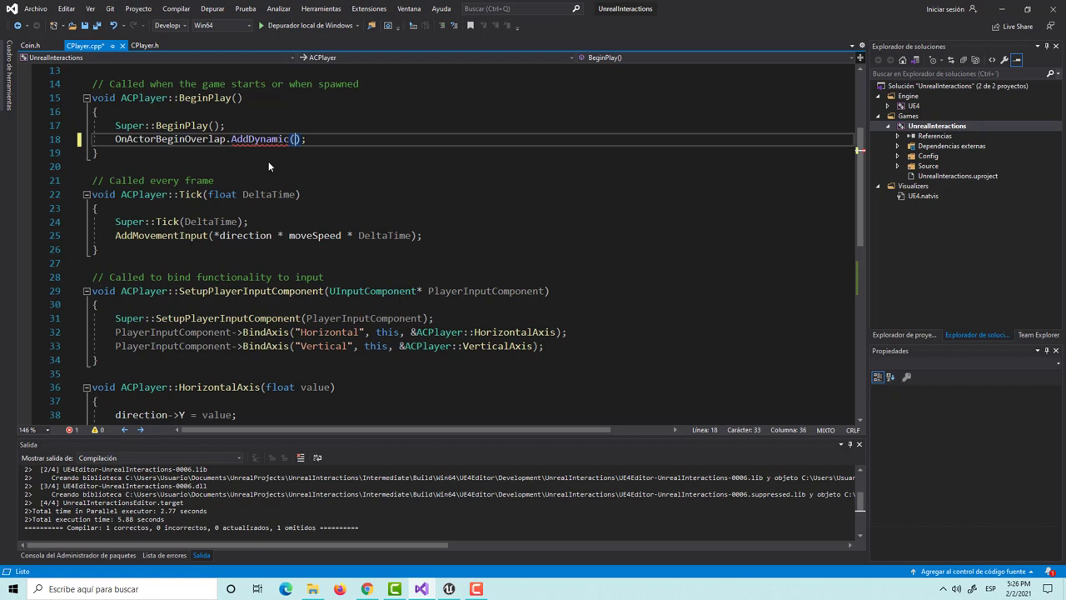
type("this")
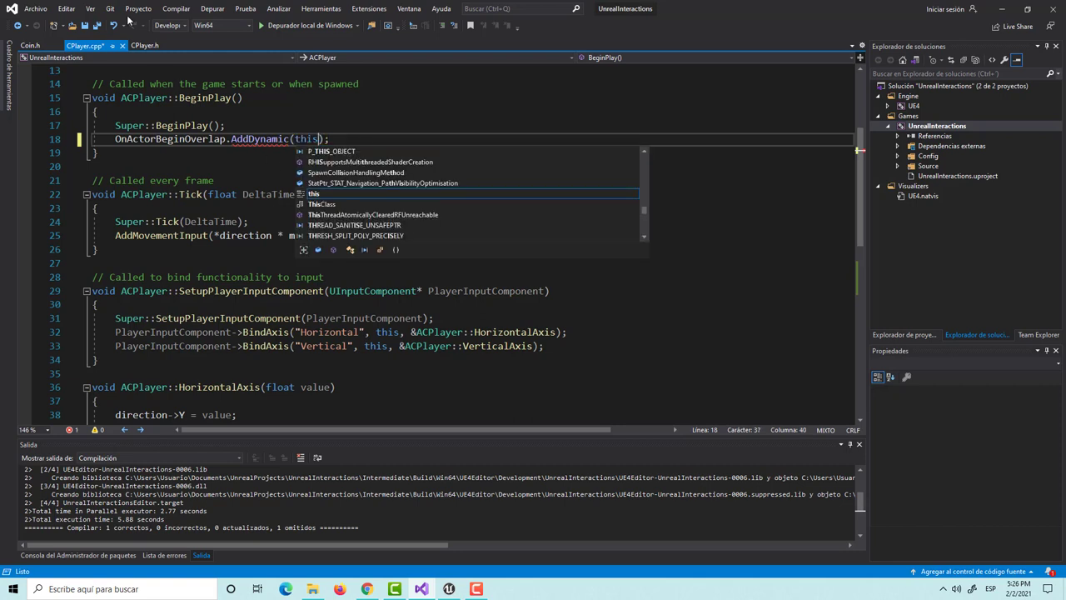
type(",")
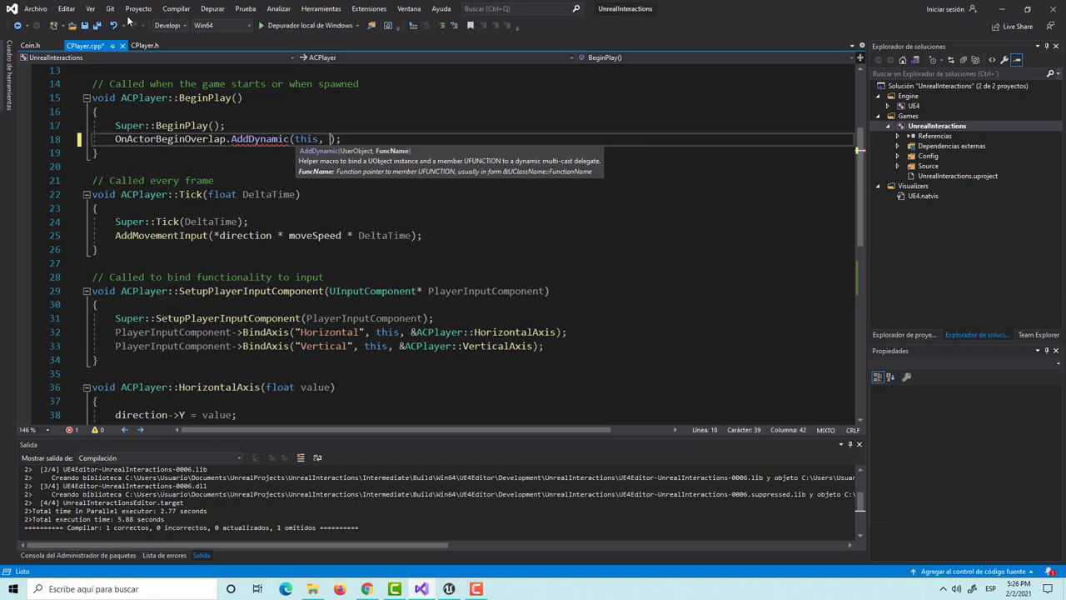
type("&")
type("A")
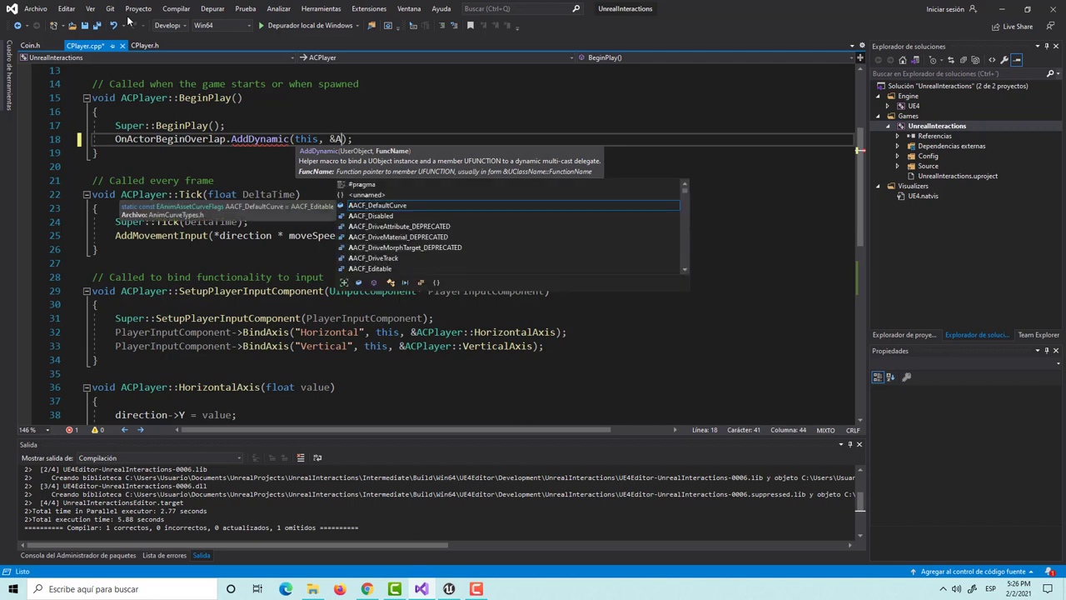
type("CPl")
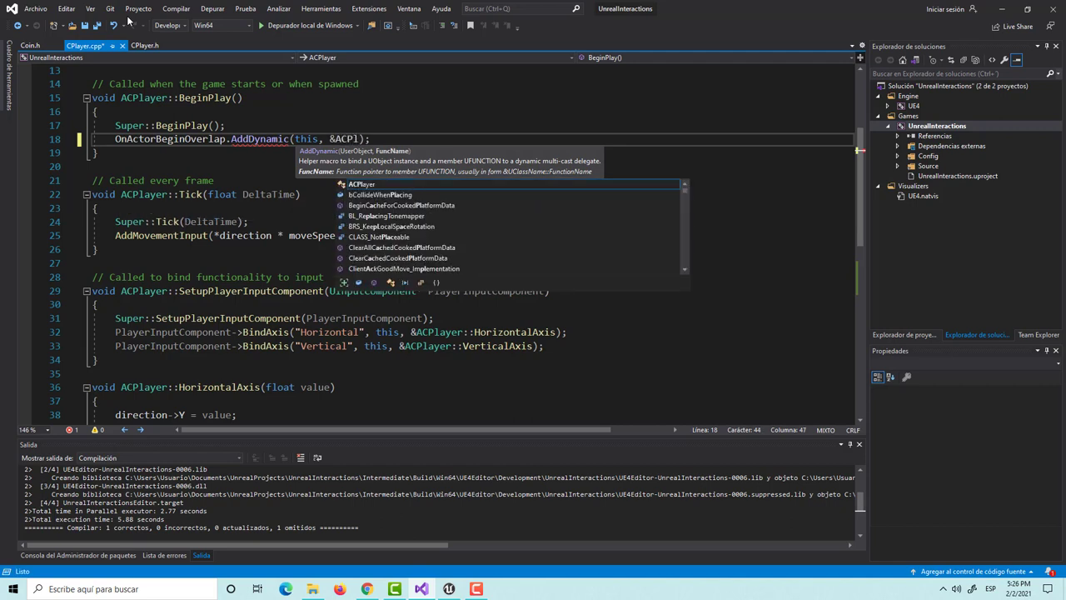
key("Tab")
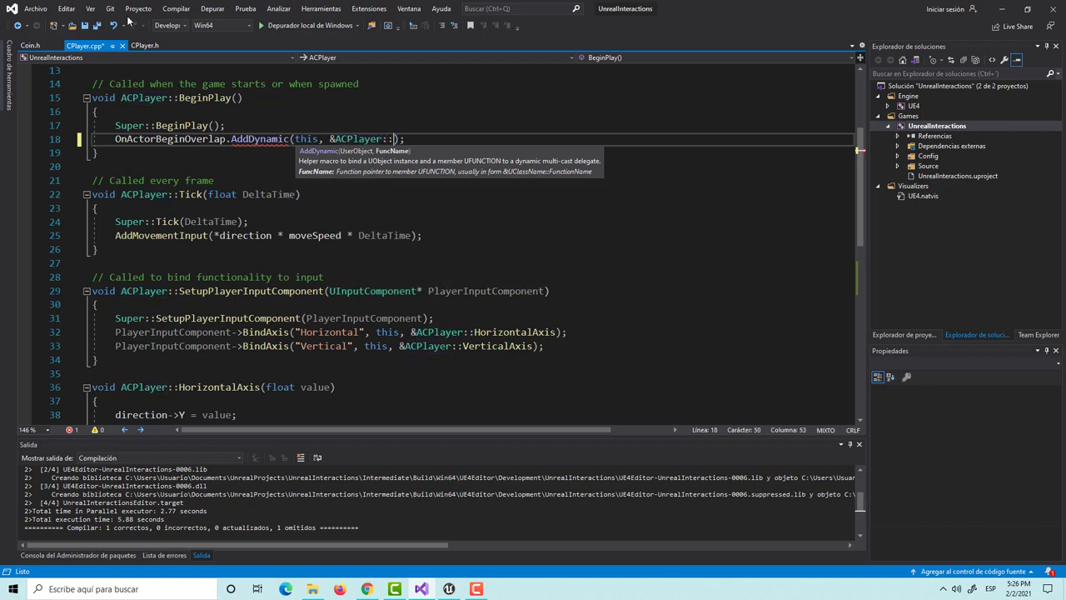
type("::")
type("On")
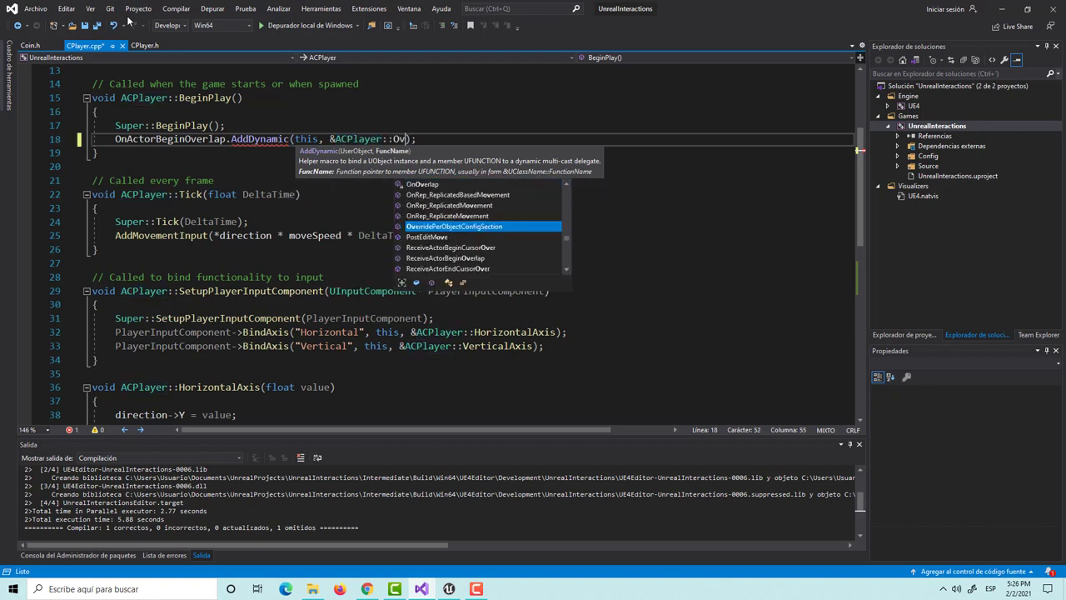
key("BackSpace")
type("nOv")
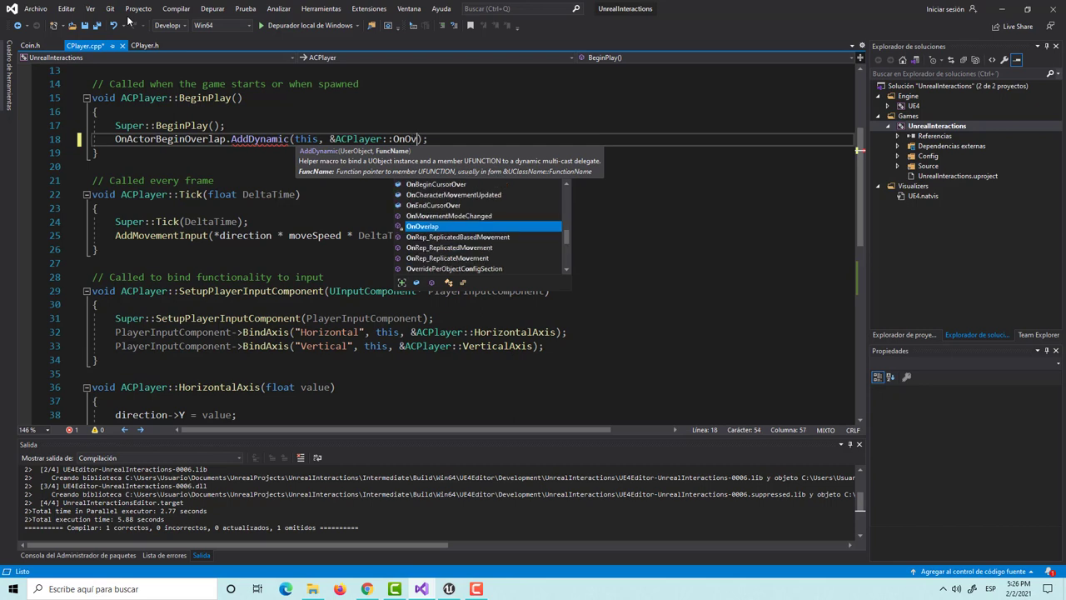
key("Return")
key("BackSpace")
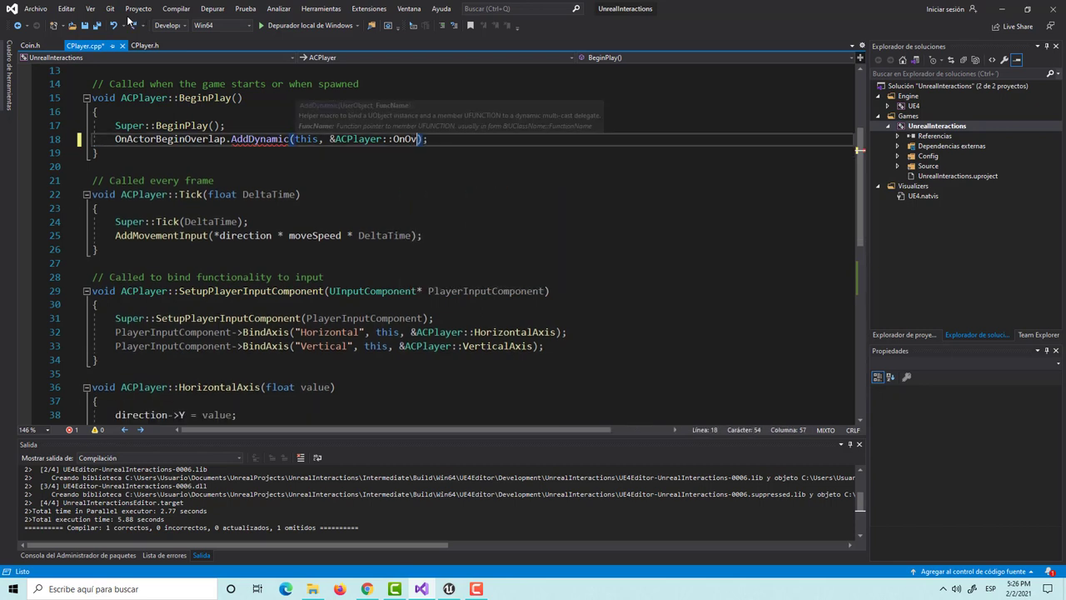
type("erlap")
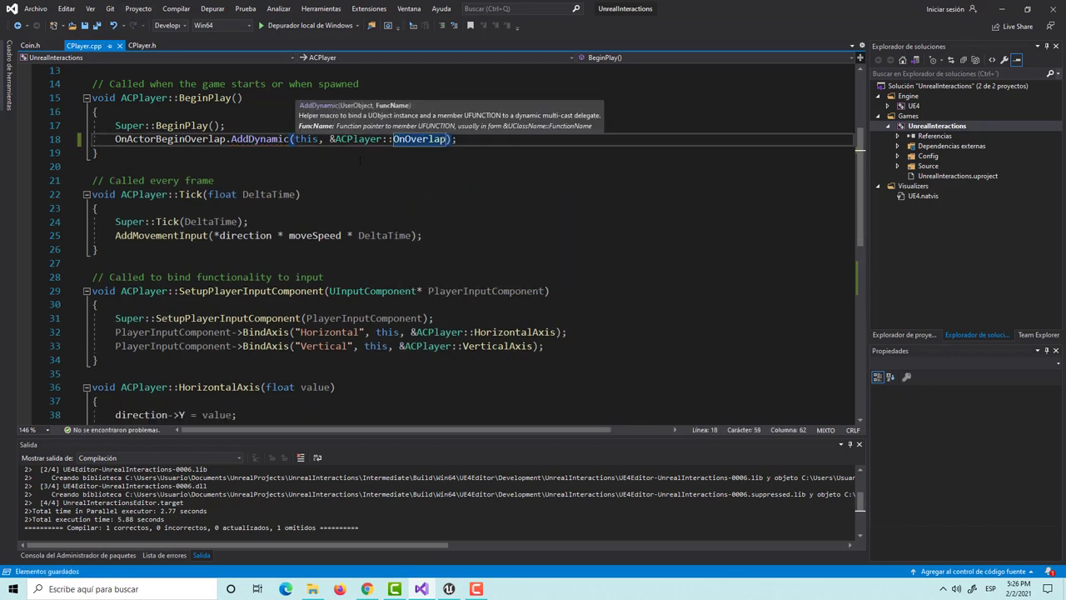
left_click(226, 181)
scroll(229, 186, "down", 6)
scroll(229, 186, "down", 2)
- Build the whole solution with Compilar > Compilar solución
scroll(229, 188, "up", 1)
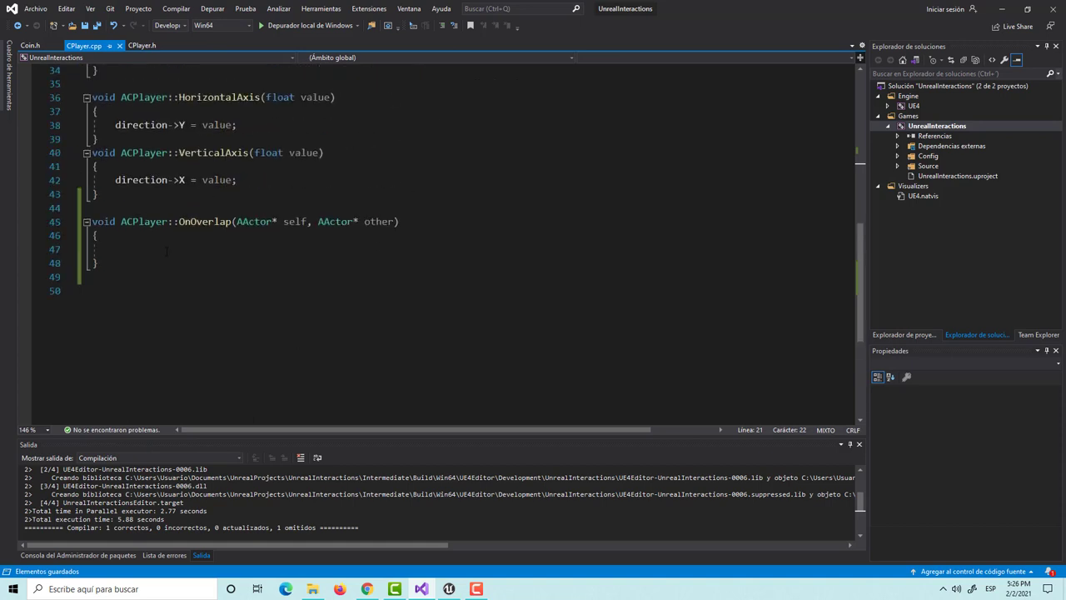
left_click(117, 249)
left_click(176, 10)
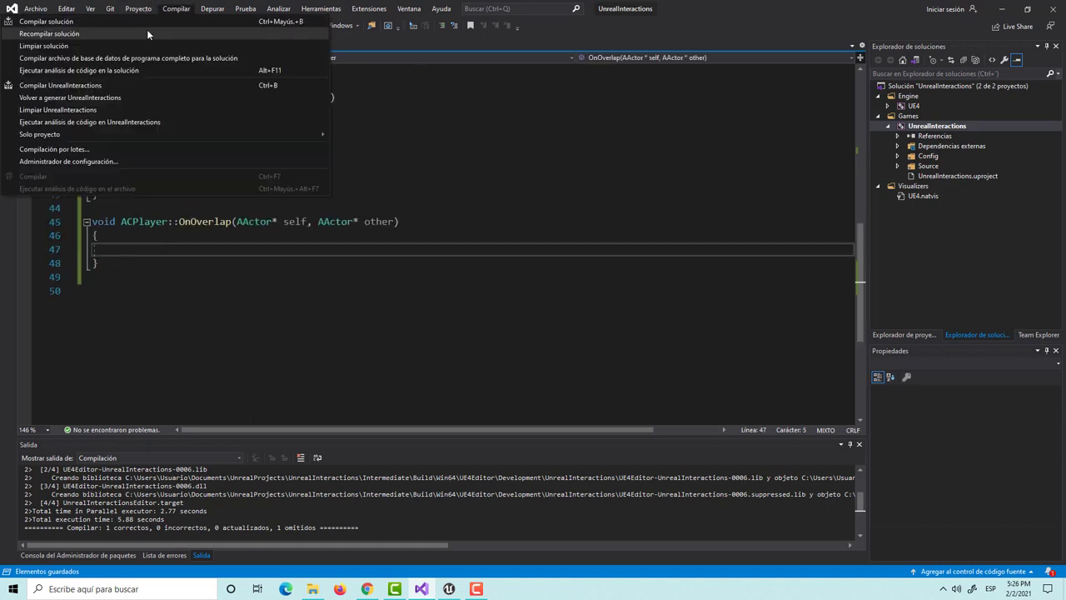
left_click(138, 25)
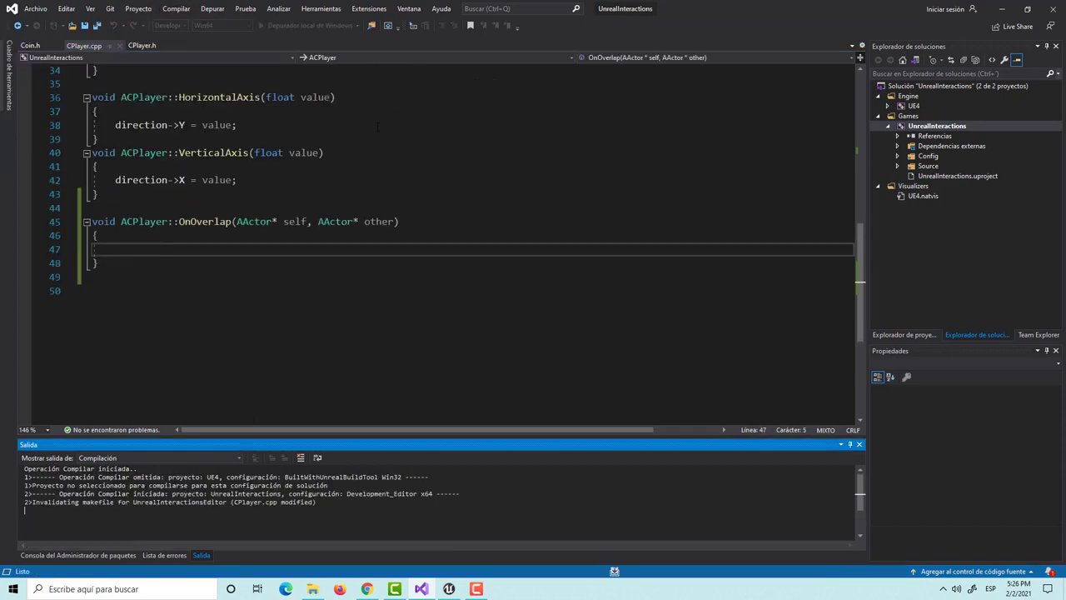
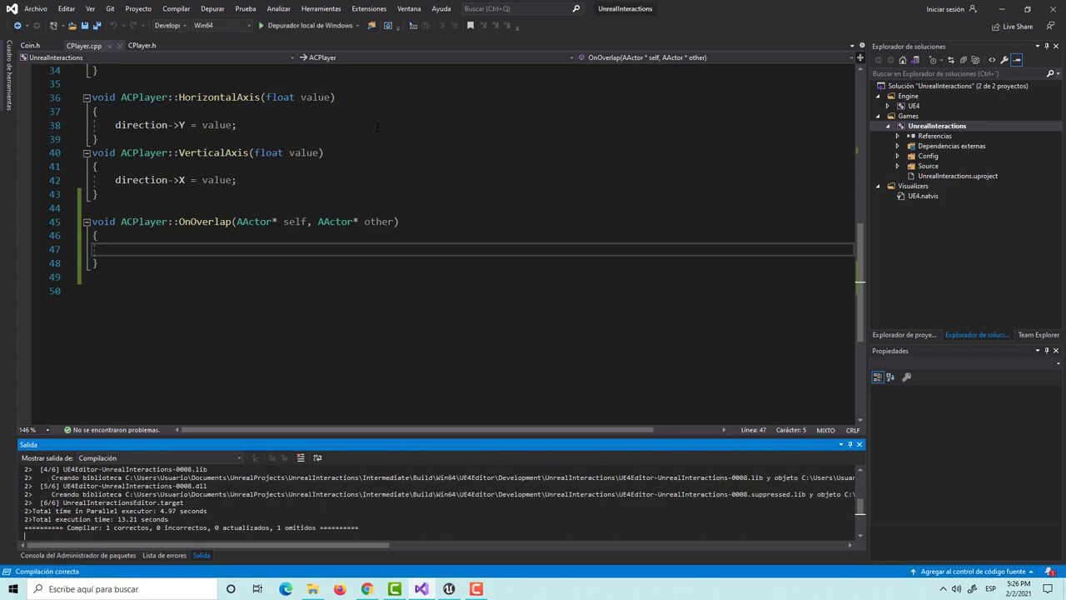
- In OnOverlap, write the condition if (other->ActorHasTag("coin")) and save CPlayer.cpp
left_click(174, 250)
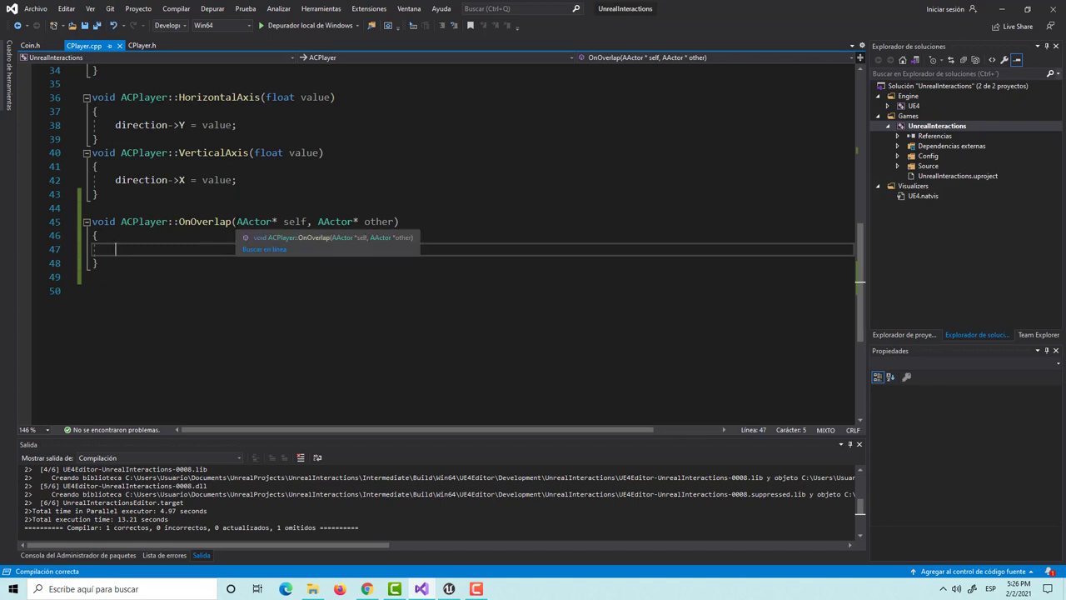
type("if(")
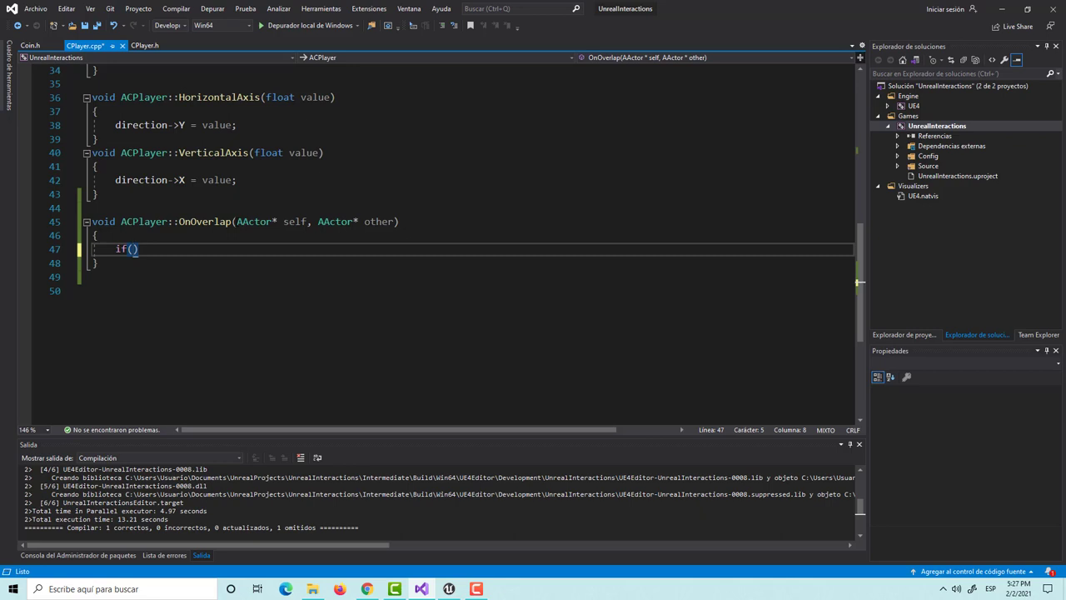
type("other")
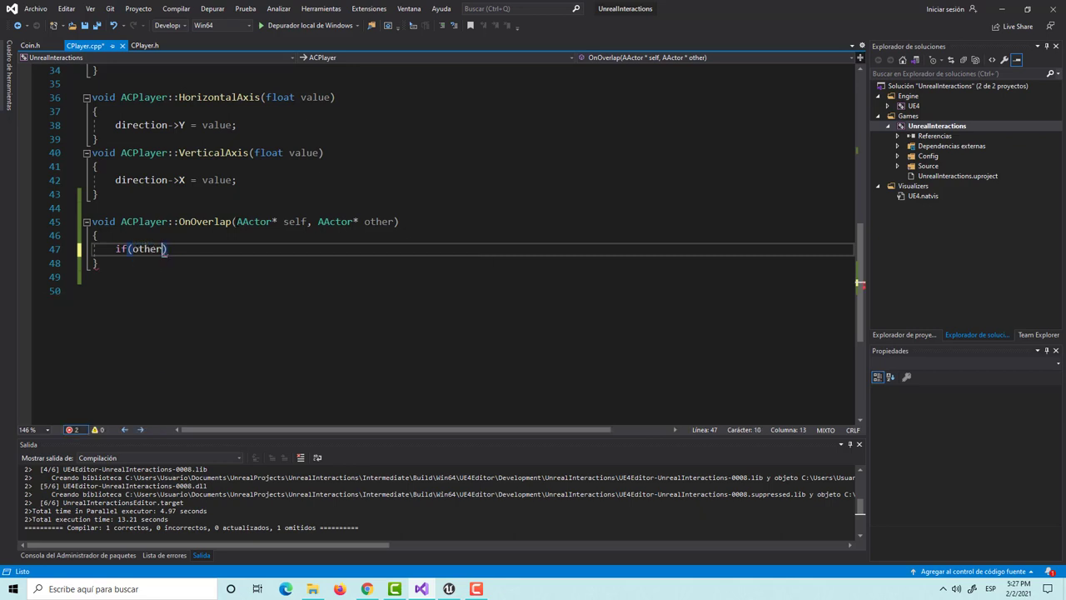
type("->")
key("BackSpace")
type(">")
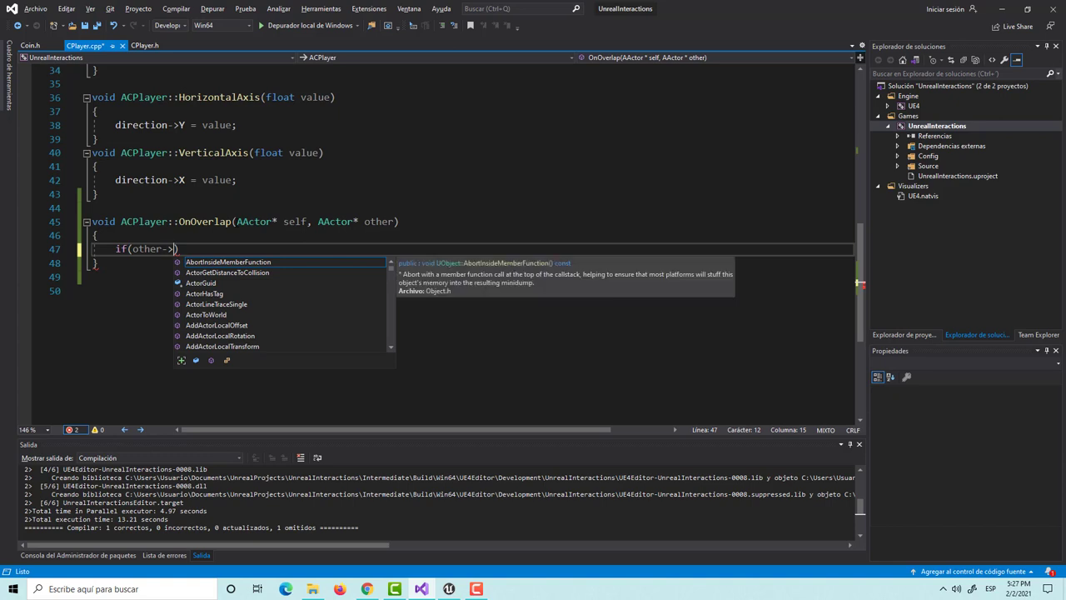
type("Ac")
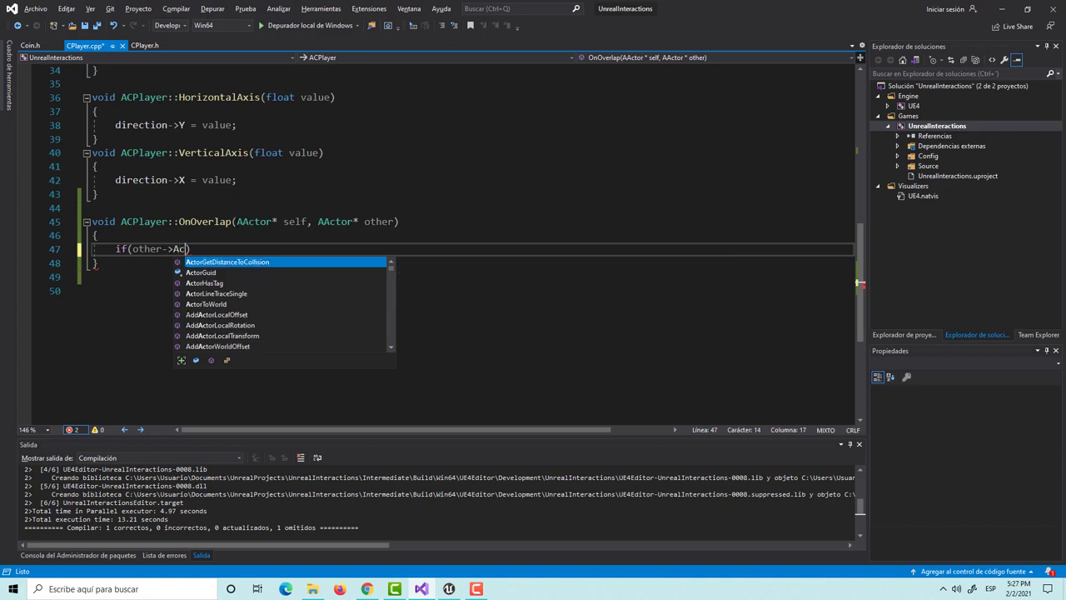
type("tor")
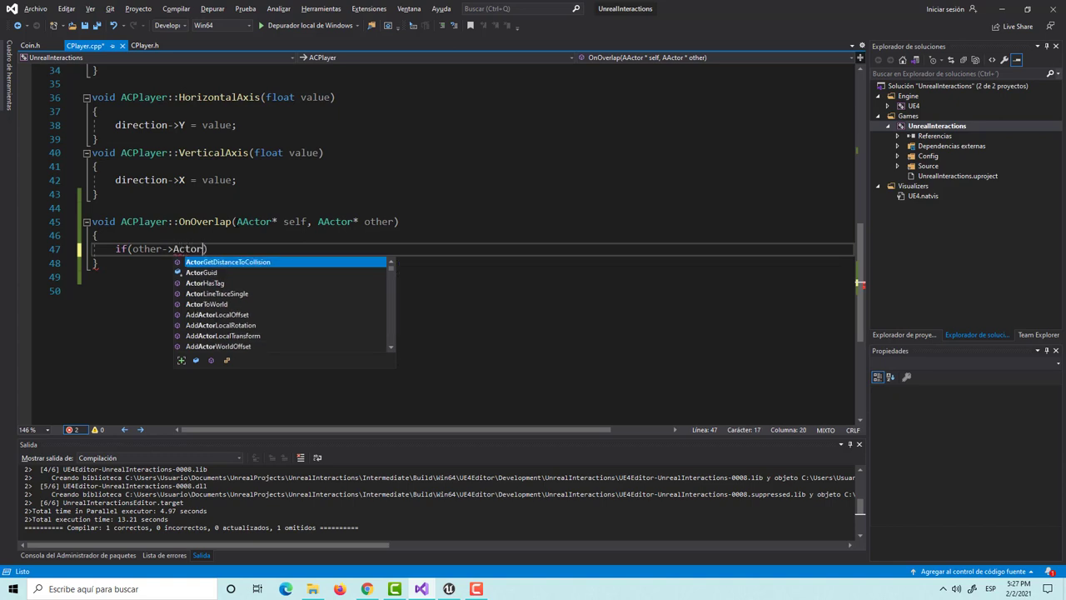
type("ta")
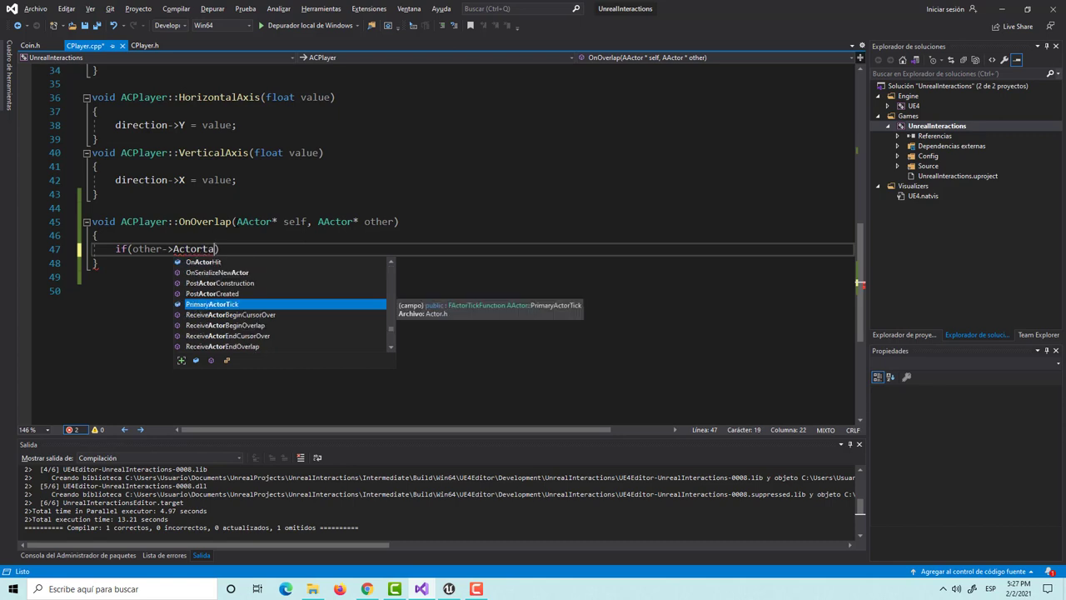
type("g")
key("Tab")
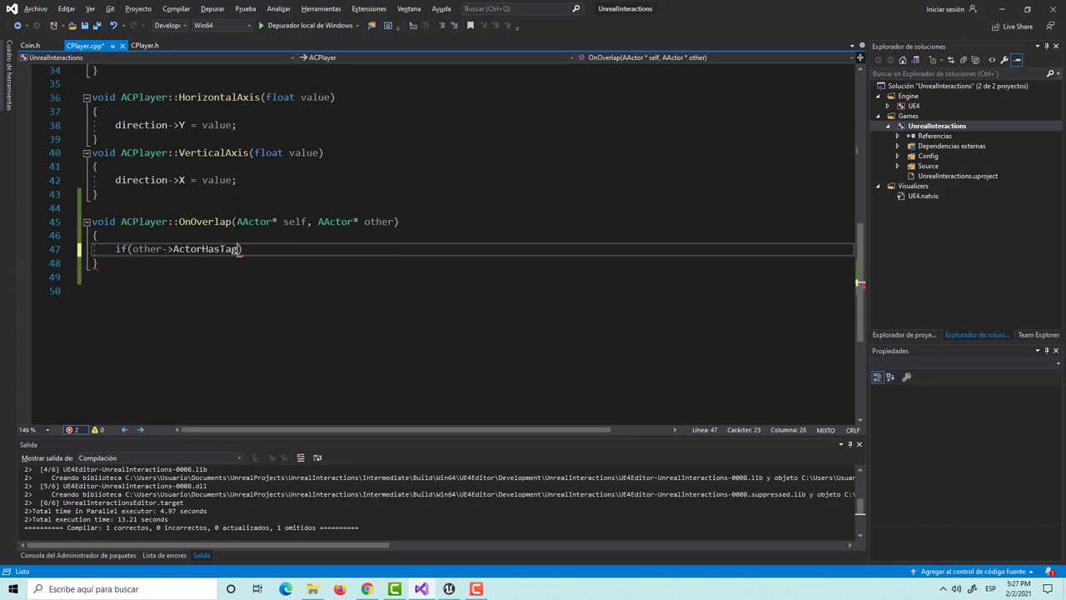
type("(")
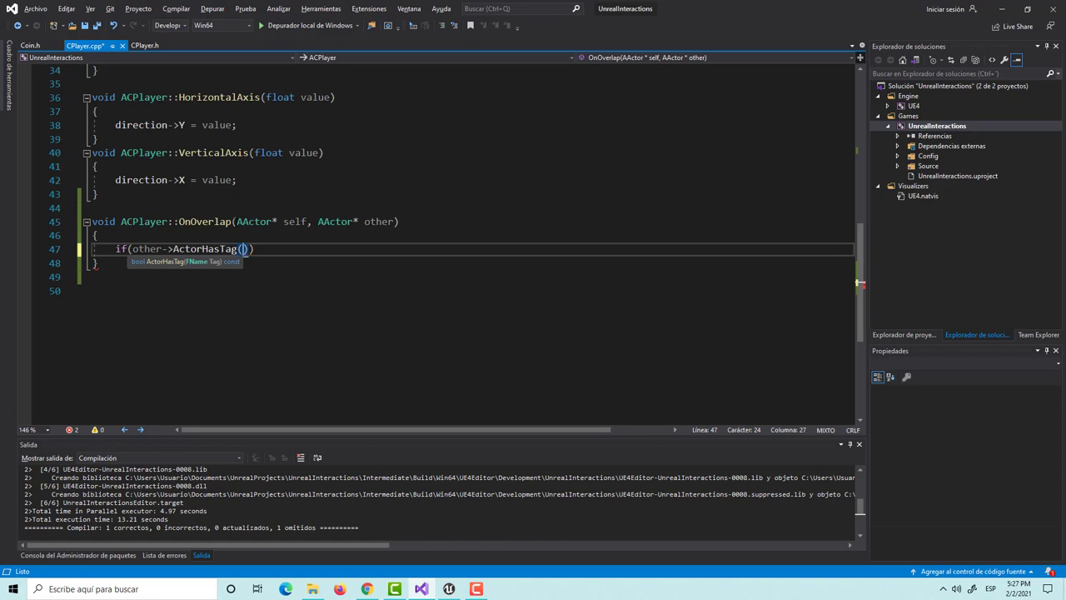
type("\"")
type("co")
type("in")
key("ctrl+s")
key("End")
- Add a block under the if calling other->Destroy(); and save CPlayer.cpp
key("Return")
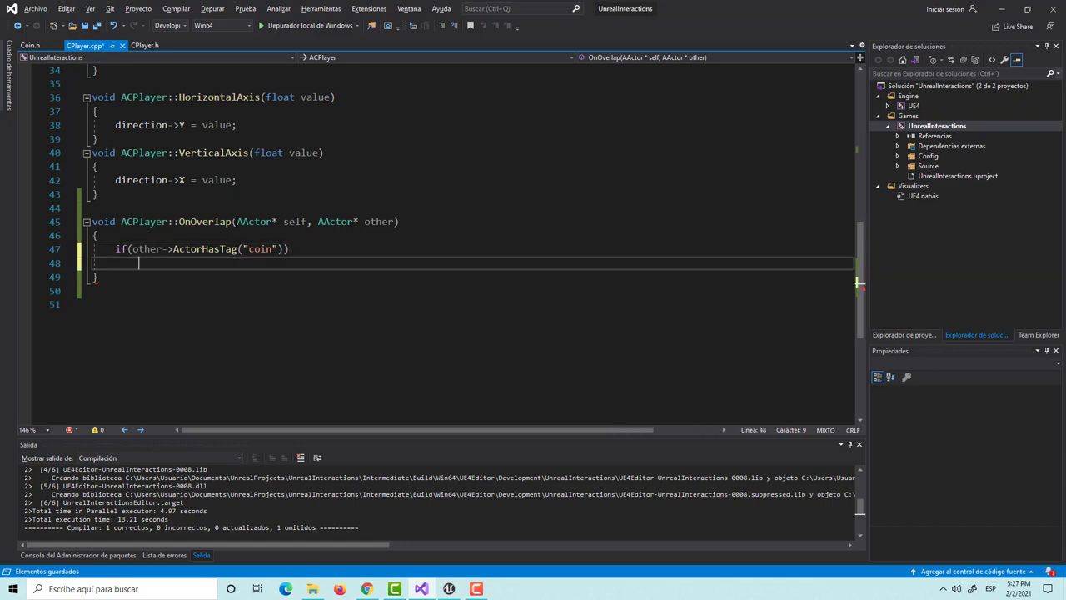
type("{")
key("Return")
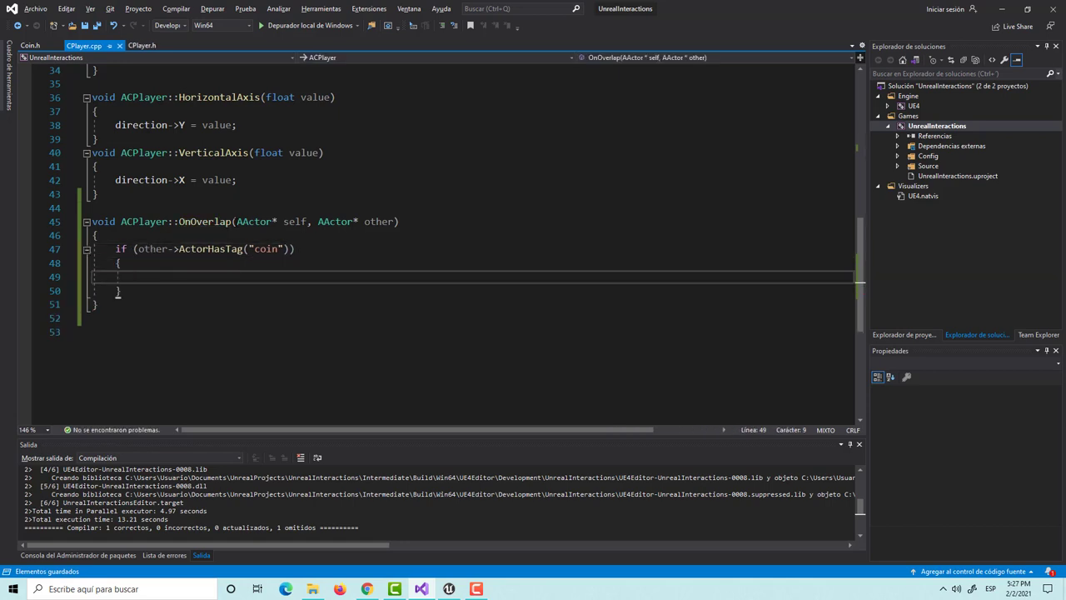
type("other-")
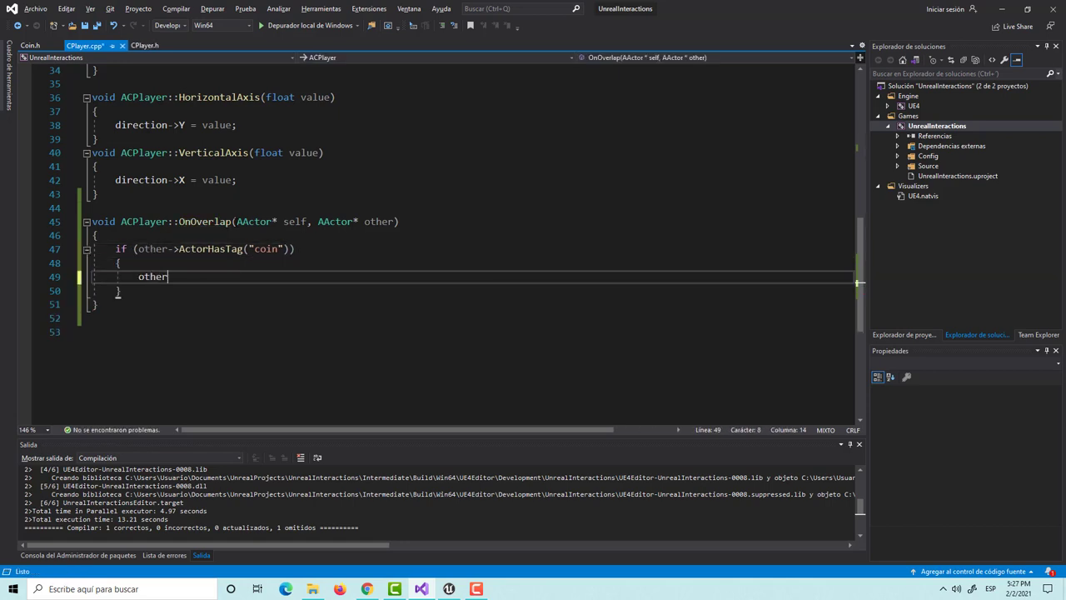
type(">De")
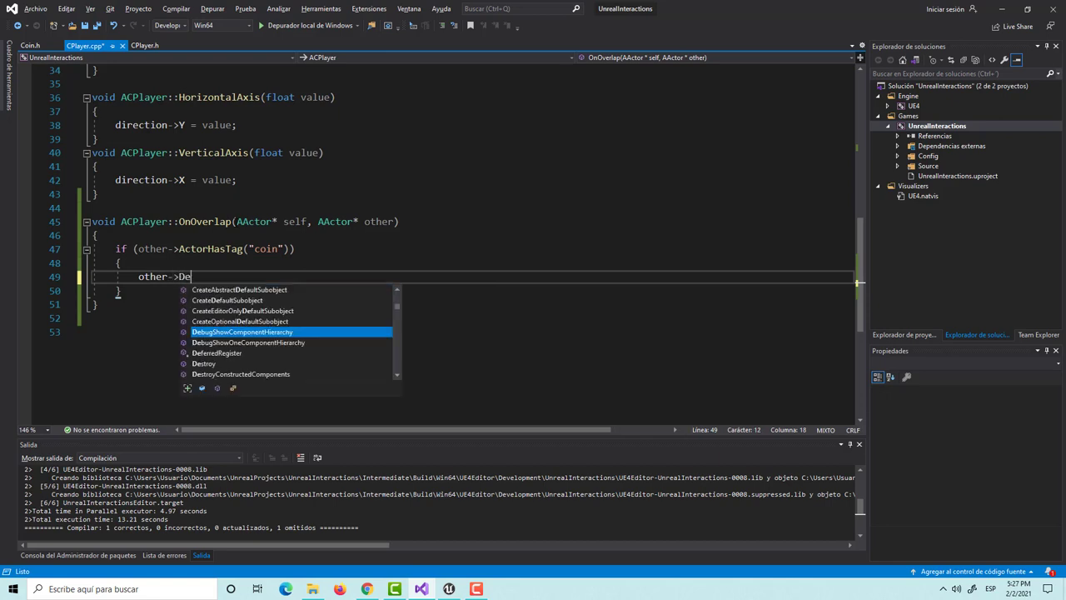
type("stroy(-")
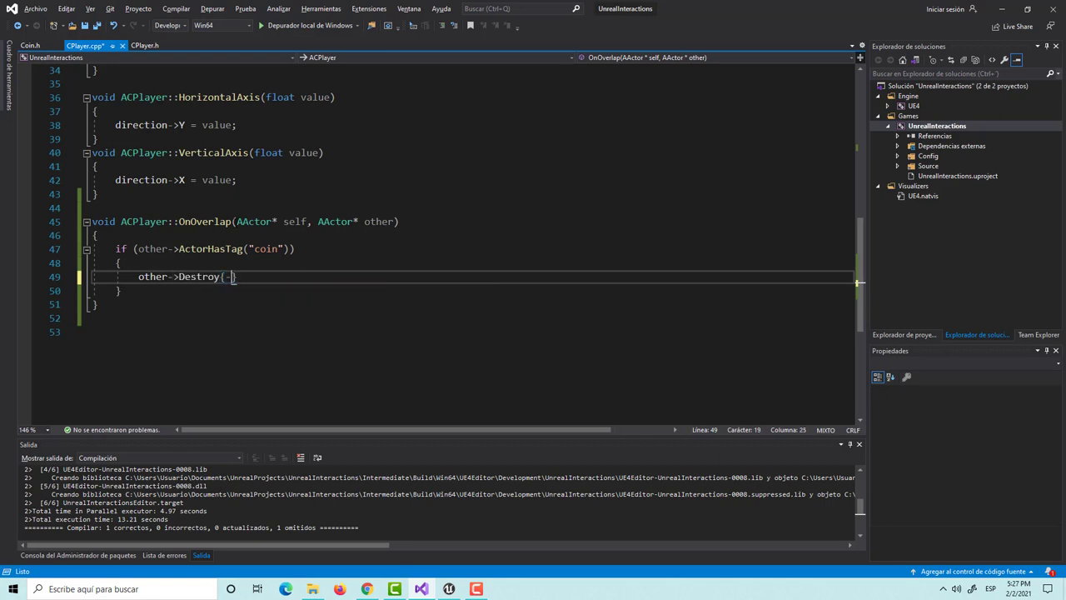
key("BackSpace")
key("BackSpace")
key("BackSpace")
key("BackSpace")
key("BackSpace")
key("BackSpace")
type(";")
key("ctrl+s")
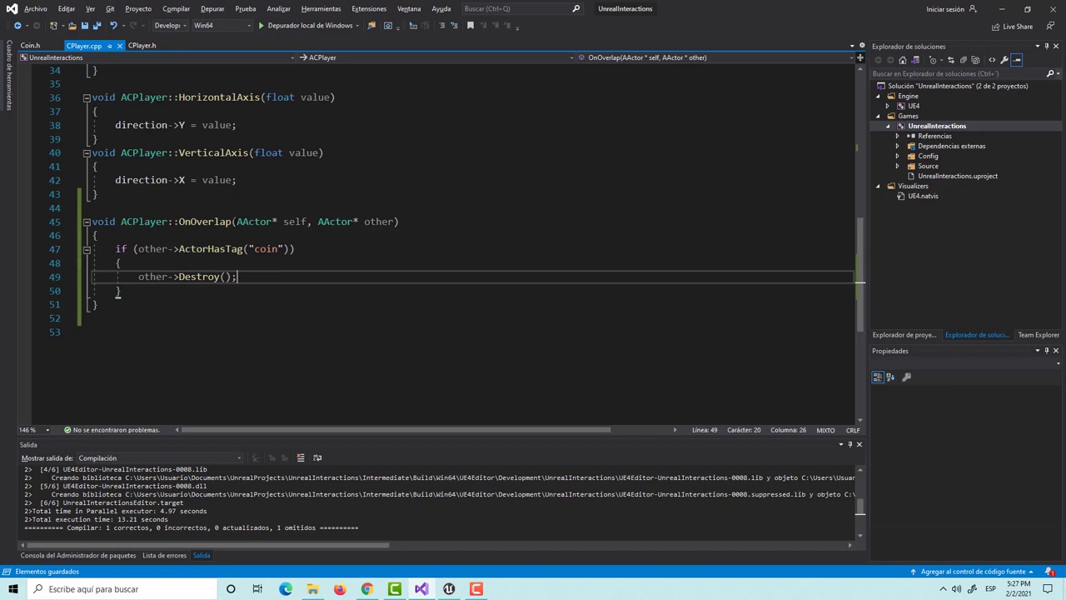
- Build the whole solution from the Compilar menu, then switch to Unreal Editor
left_click(176, 8)
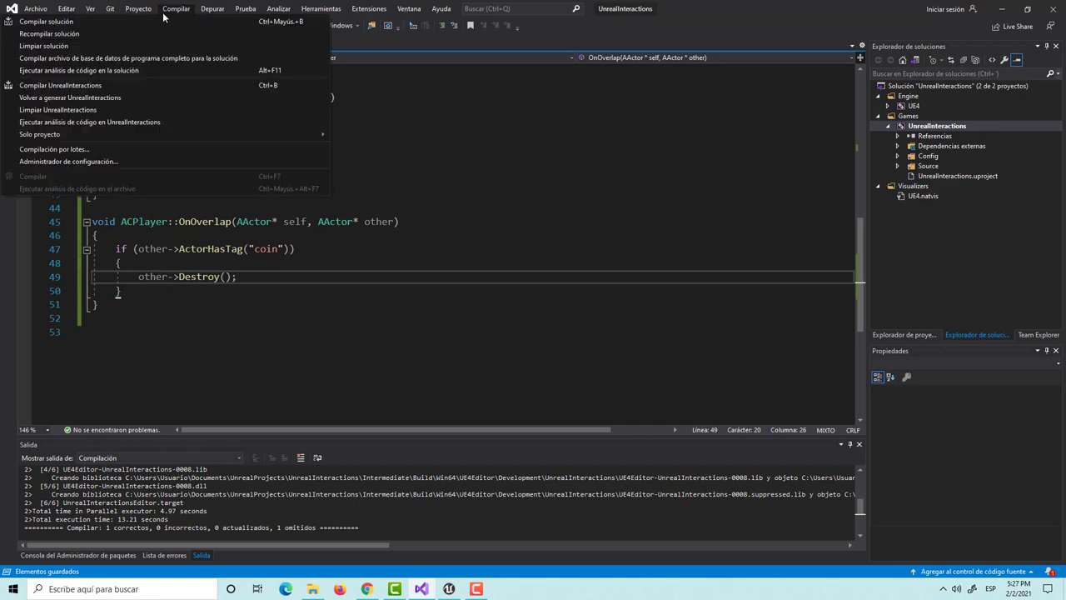
left_click(62, 22)
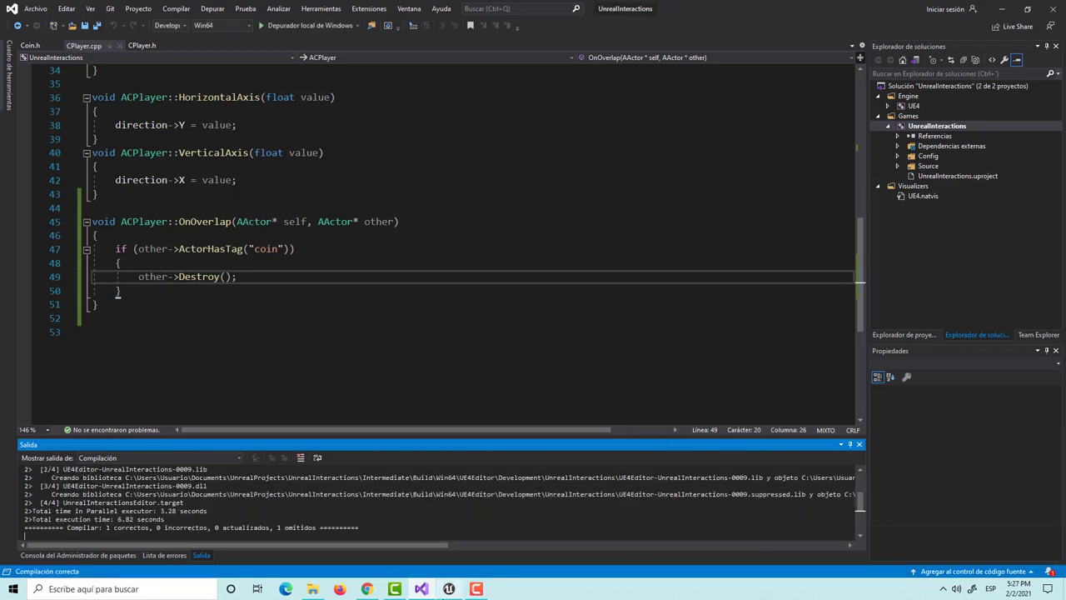
key("alt+Tab")
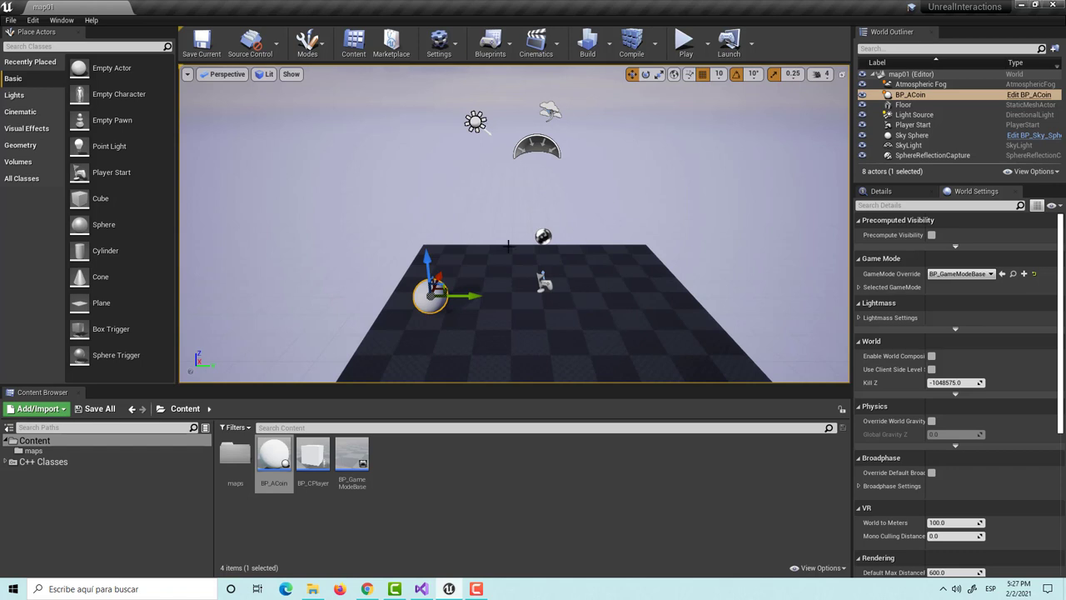
- Play the level and drive the cube left into the sphere coin so it vanishes
left_click(684, 42)
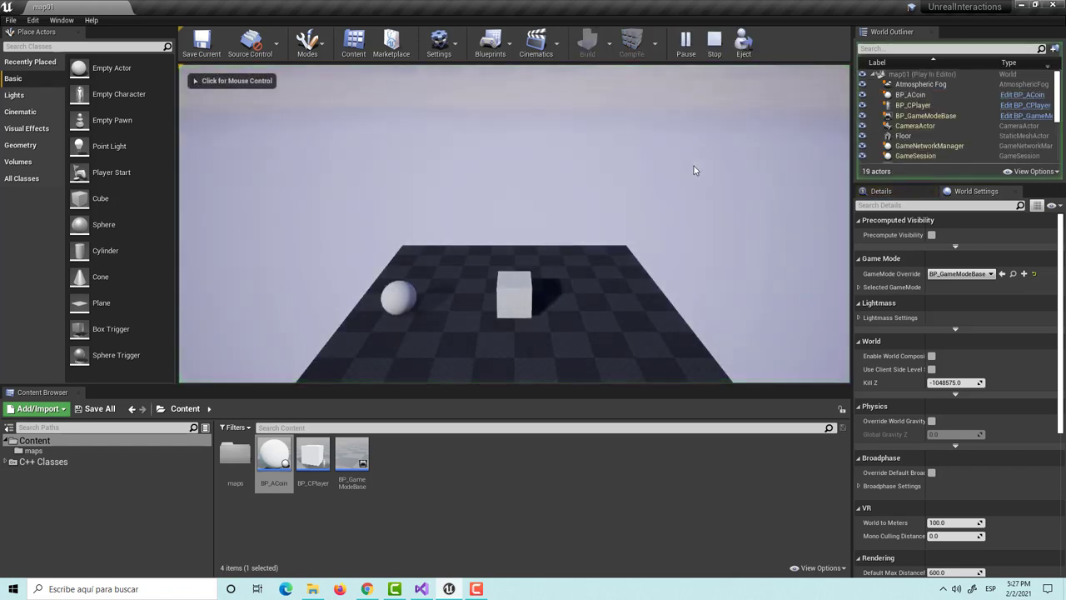
left_click(694, 170)
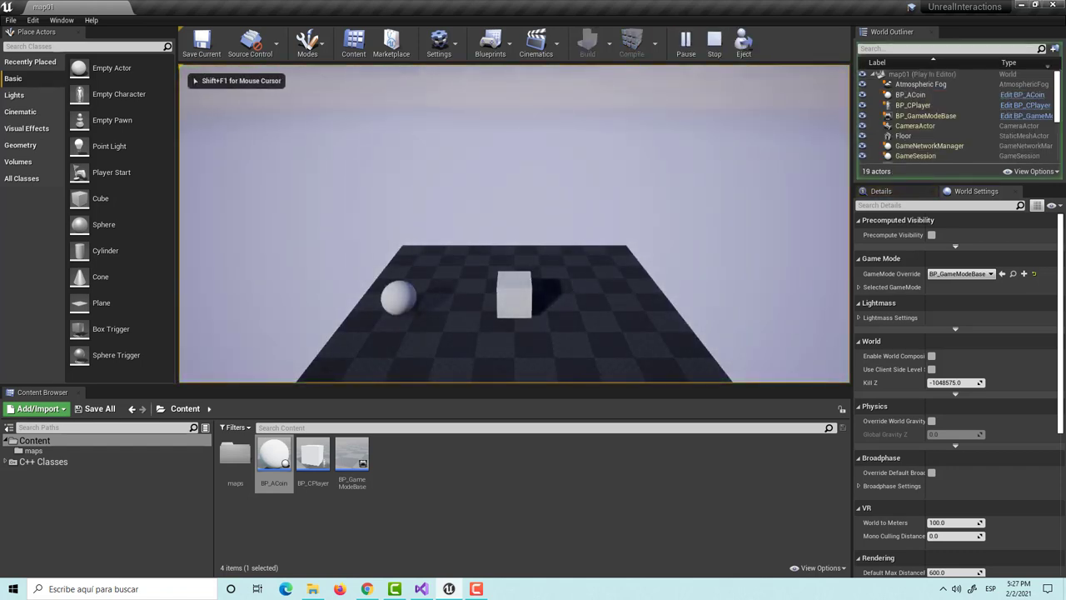
key("a")
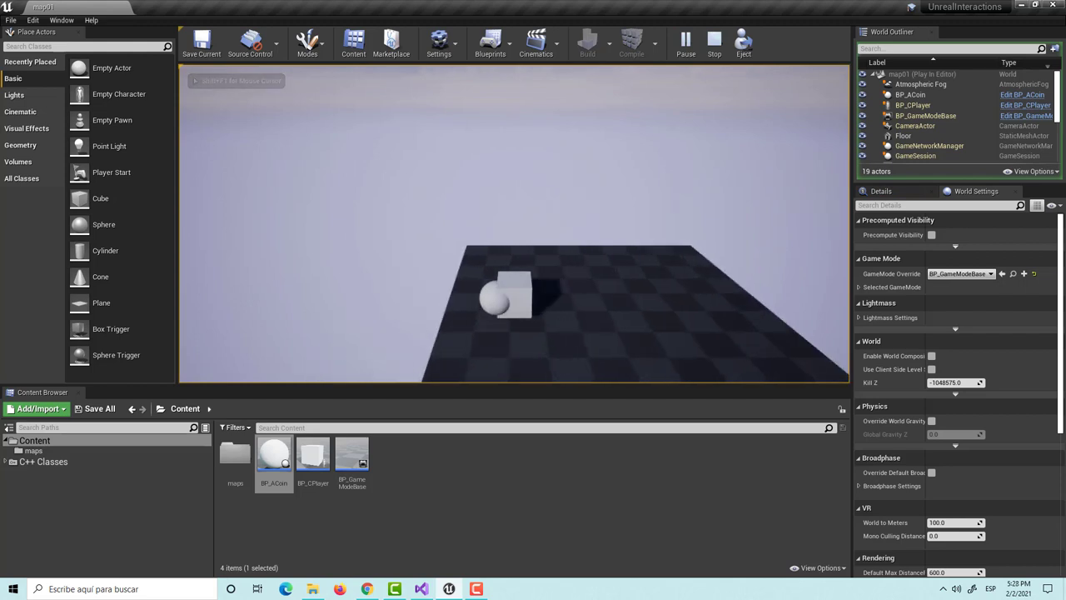
key("a")
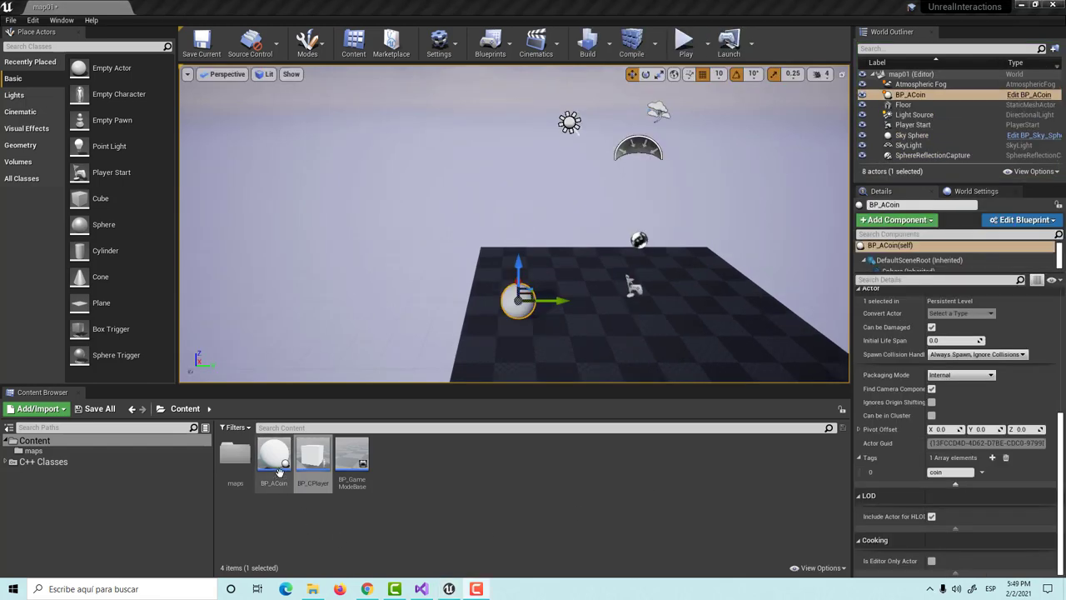
- Open BP_ACoin and reveal its advanced Actor properties, including Tags
double_click(274, 473)
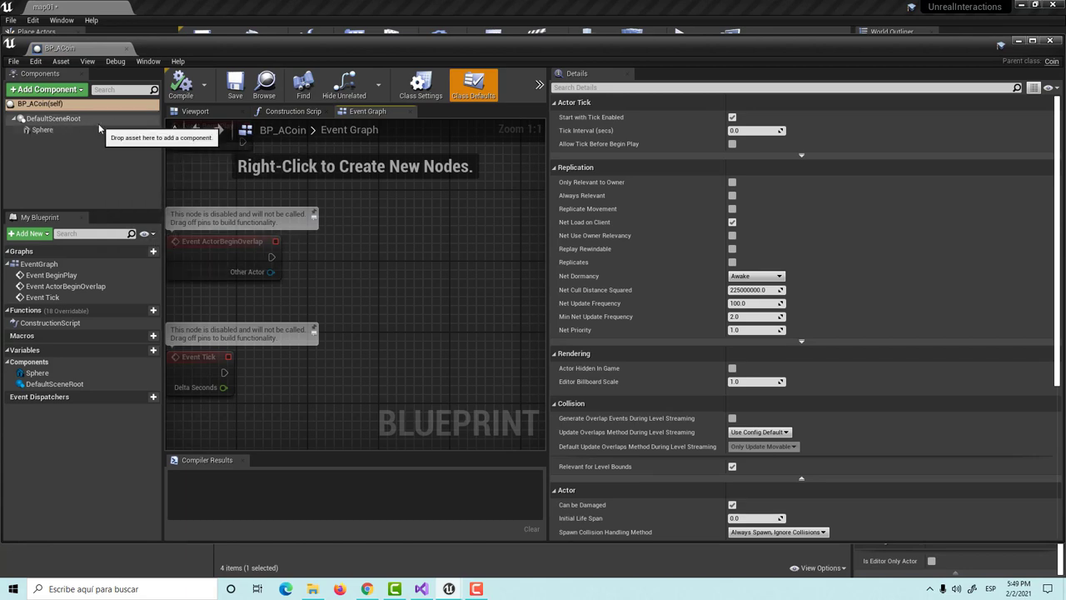
left_click(49, 105)
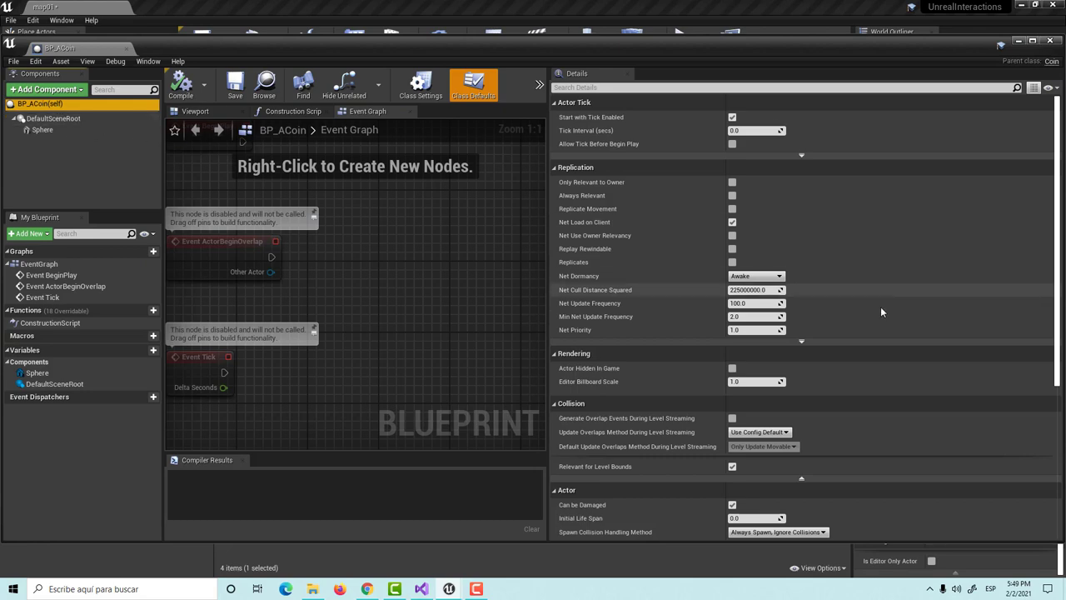
scroll(880, 307, "down", 3)
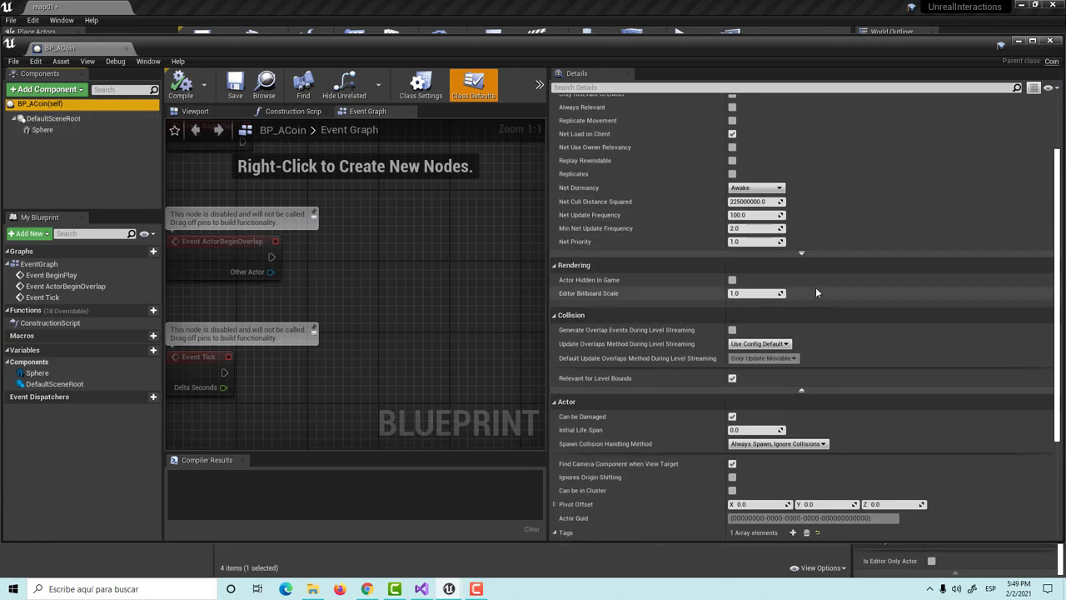
scroll(886, 333, "down", 1)
scroll(885, 321, "down", 3)
scroll(883, 316, "up", 3)
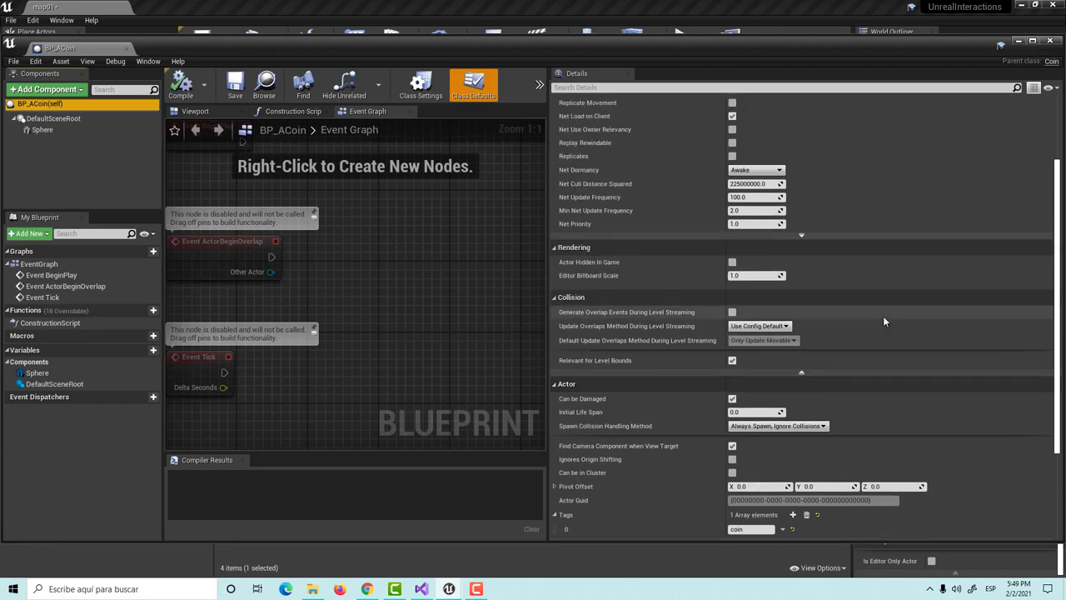
scroll(812, 473, "down", 2)
left_click(802, 486)
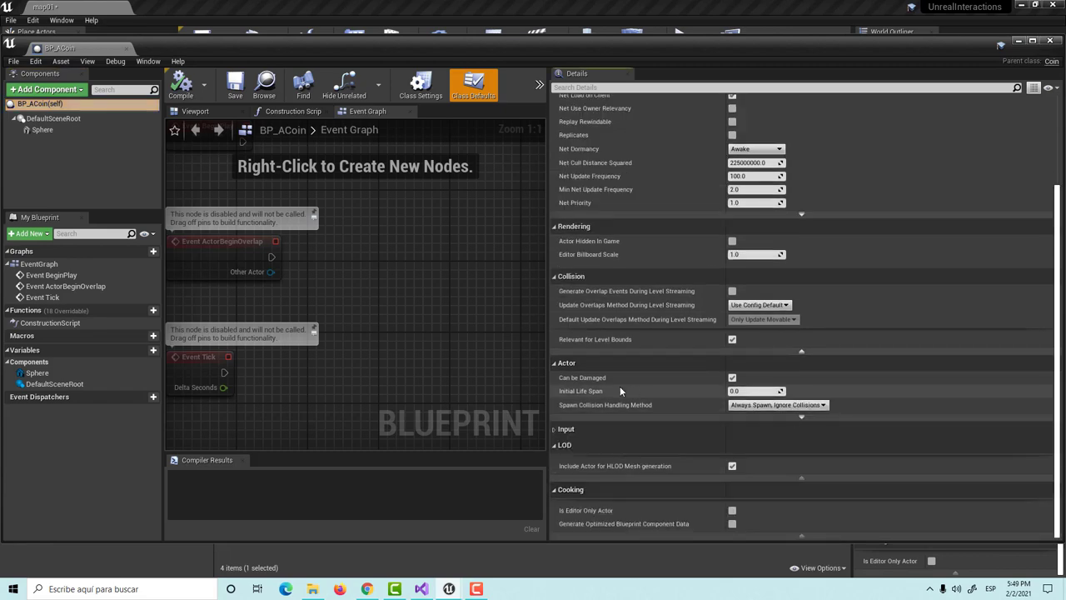
scroll(544, 319, "down", 3)
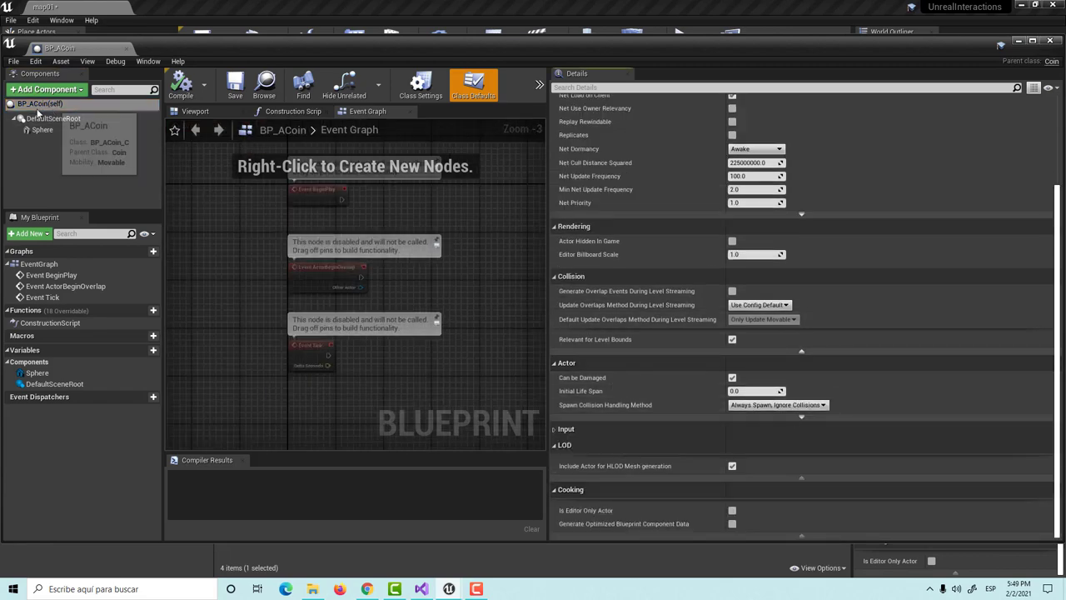
left_click(802, 419)
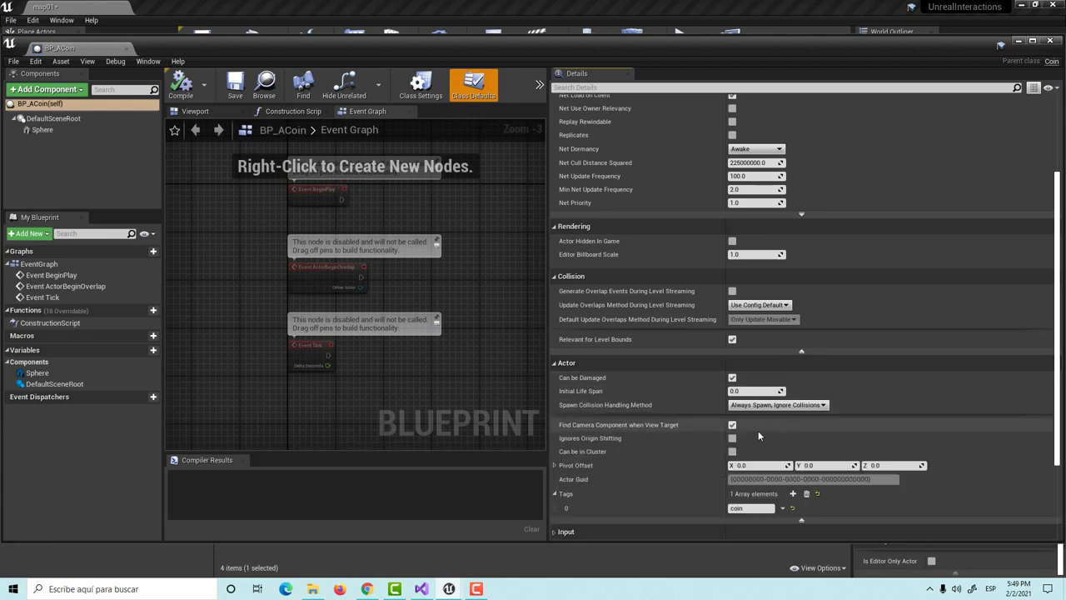
scroll(667, 451, "down", 2)
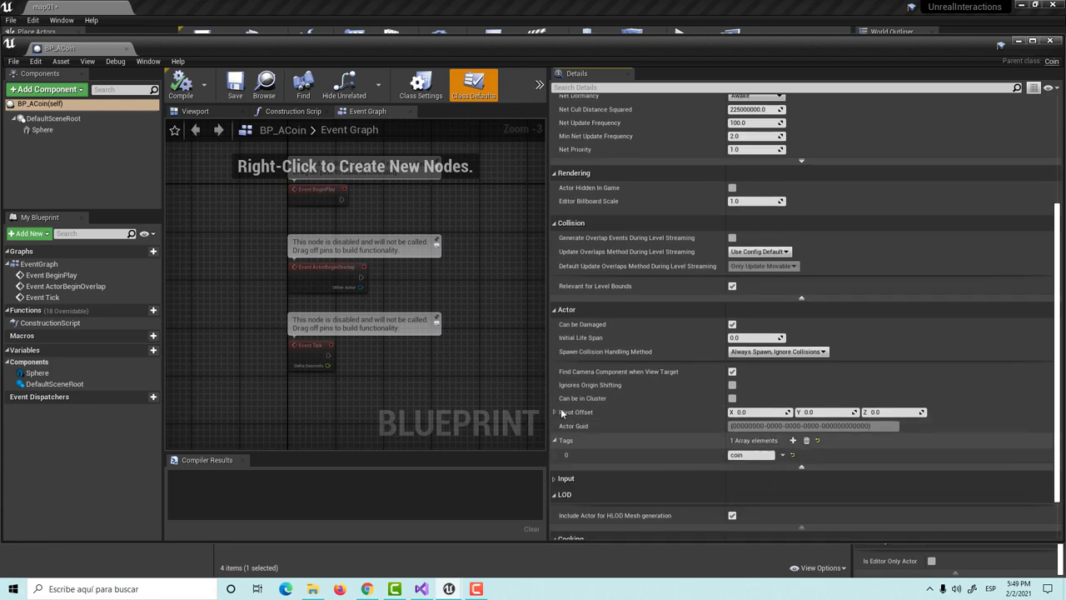
- Rearrange the Actor and Collision groups and confirm Tags[0] stays 'coin'
left_click(553, 311)
left_click(556, 326)
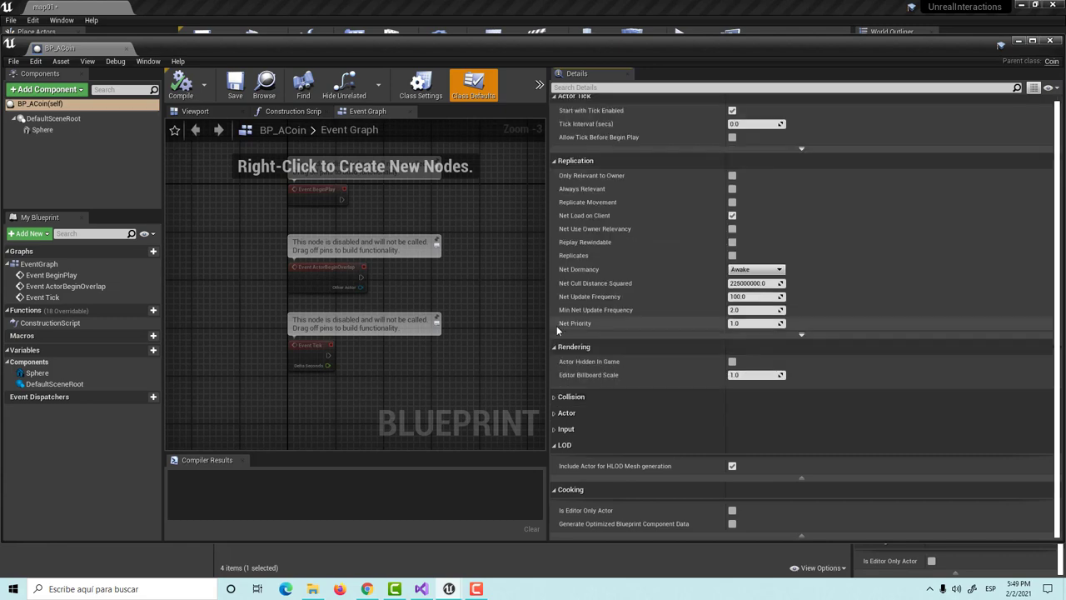
left_click(552, 404)
left_click(556, 489)
scroll(777, 491, "down", 2)
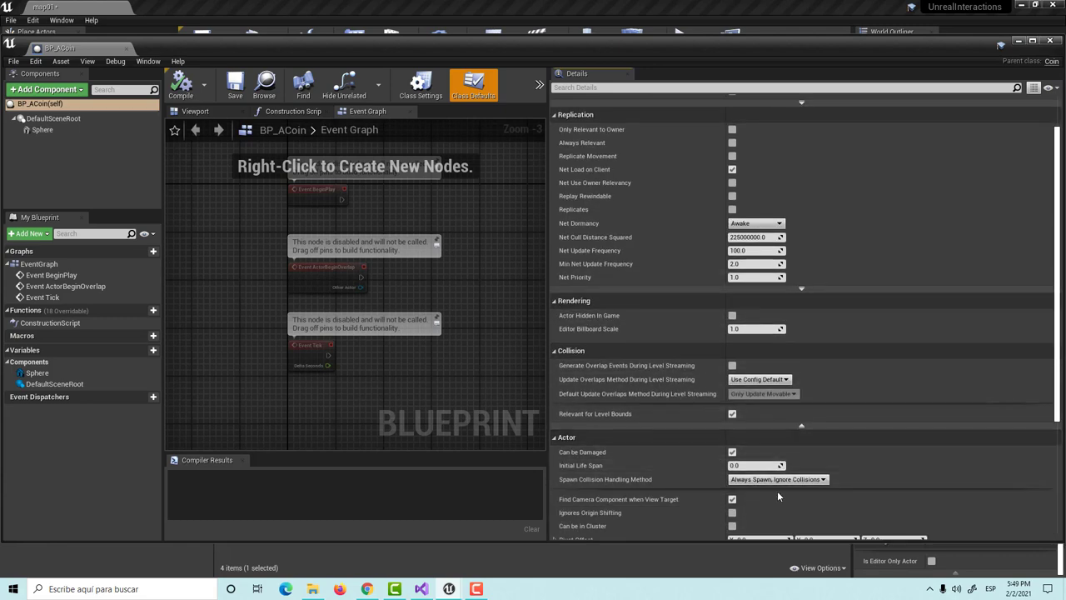
scroll(791, 504, "down", 3)
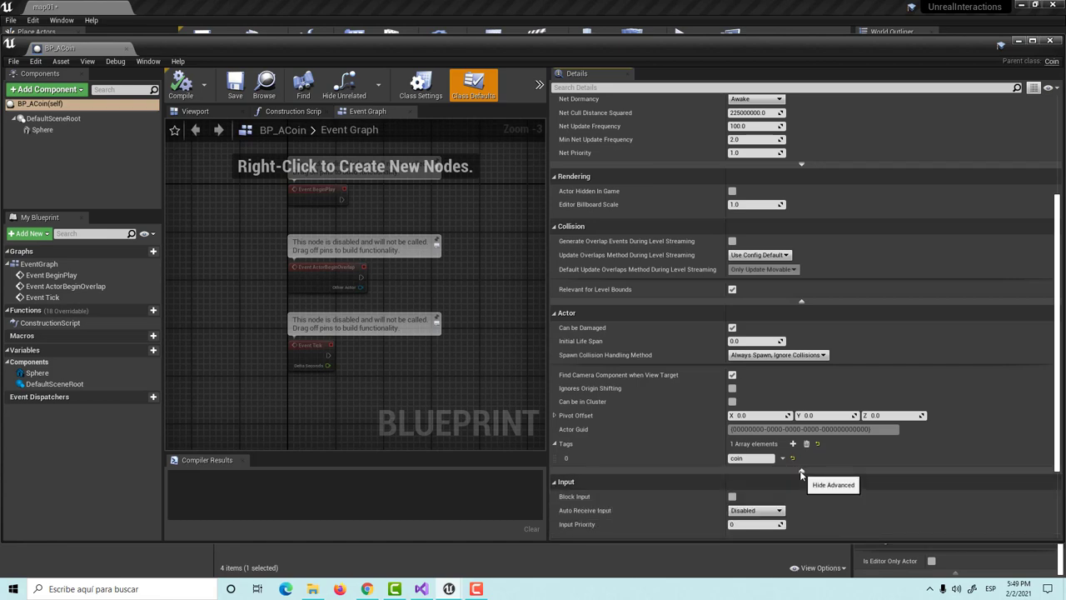
left_click(802, 472)
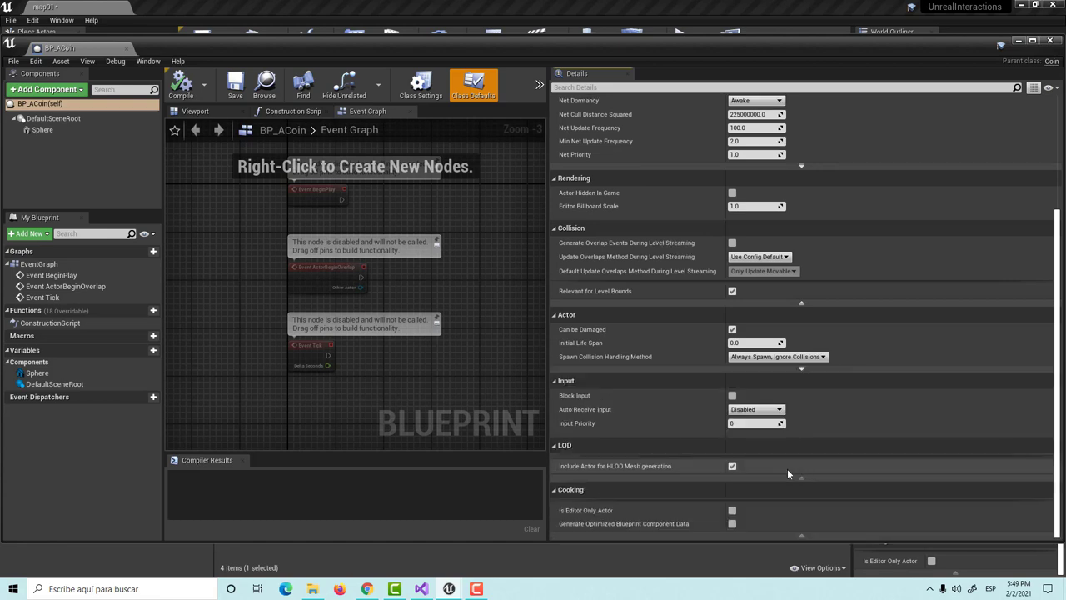
left_click(801, 369)
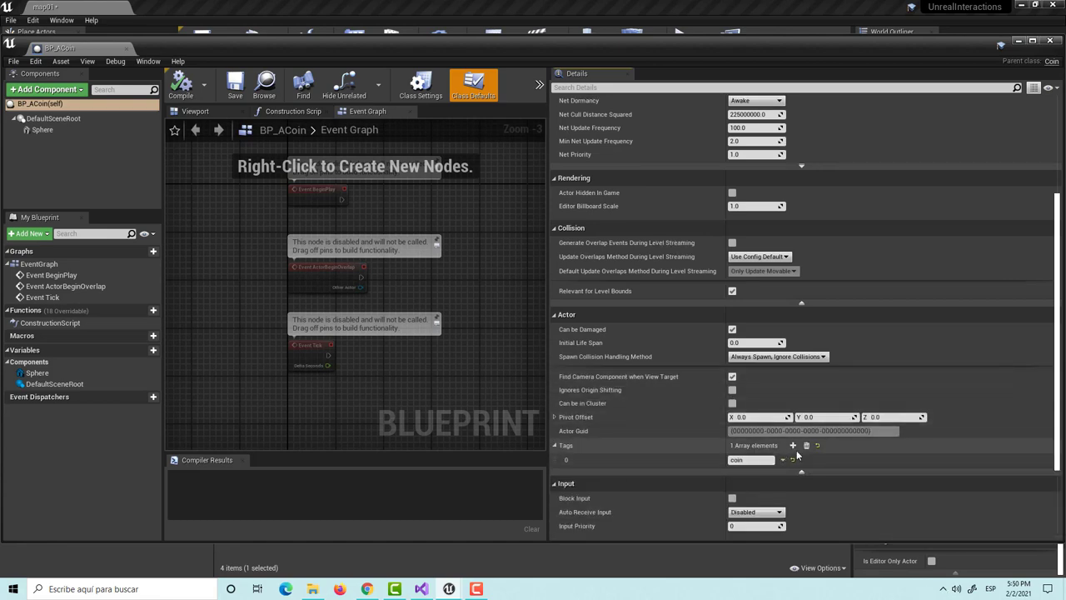
left_click(762, 460)
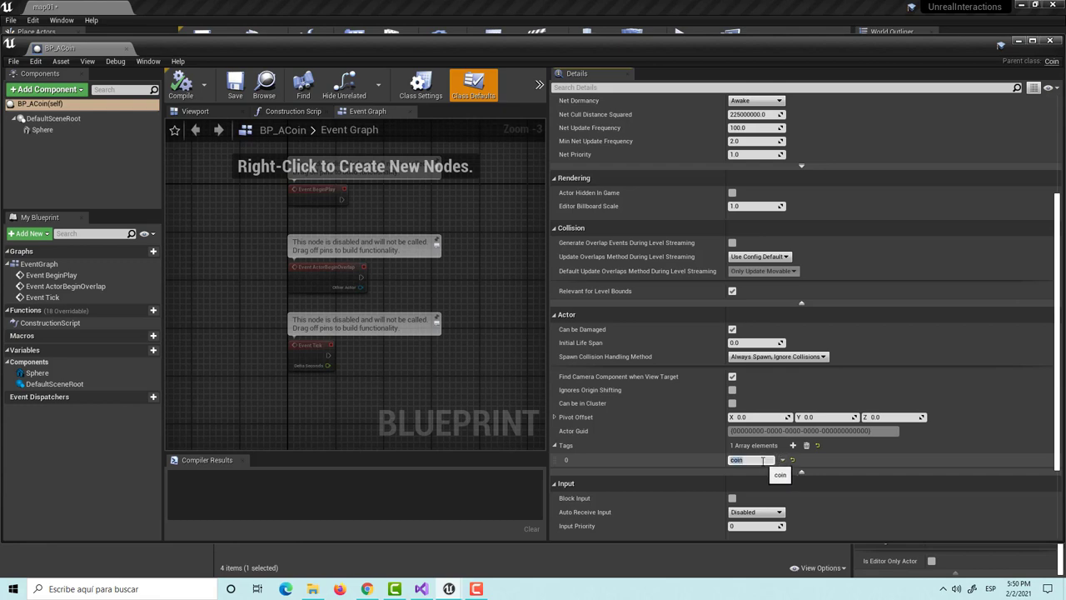
key("Return")
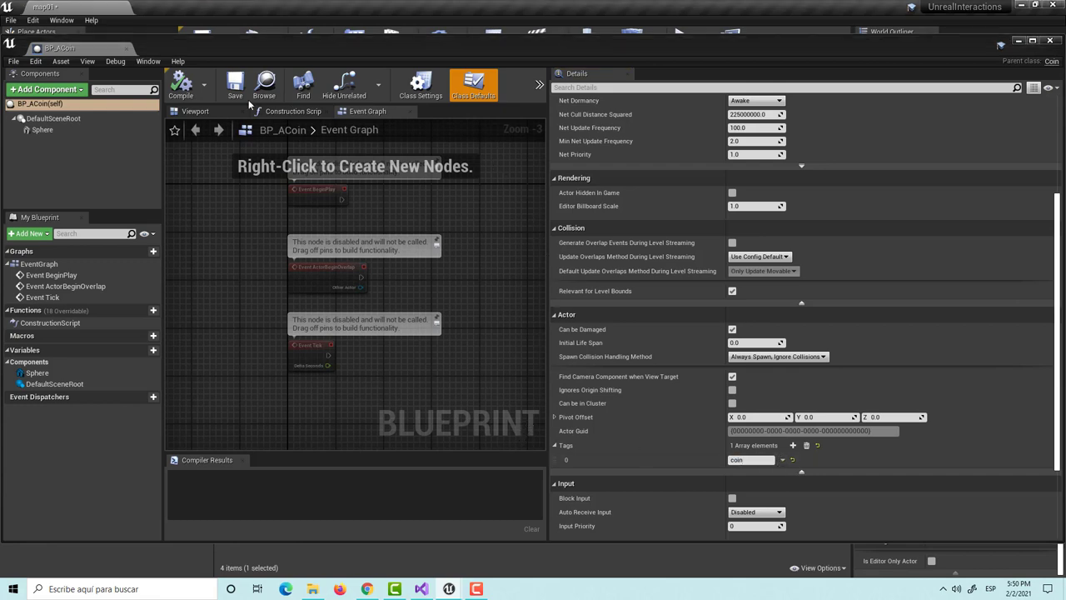
- Compile and save BP_ACoin, then close its Blueprint editor
left_click(181, 83)
left_click(236, 86)
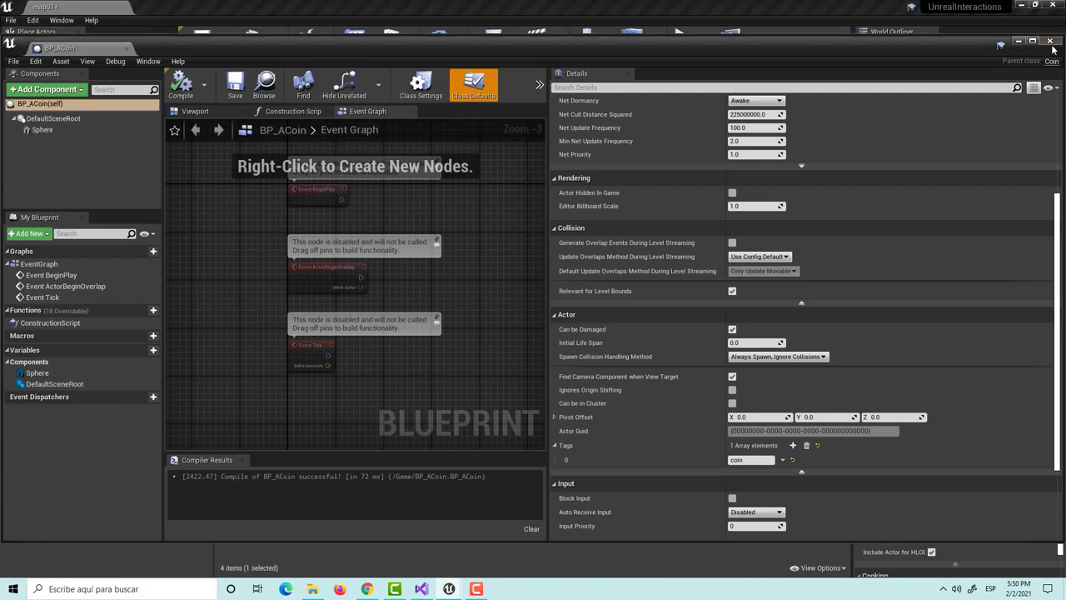
left_click(1050, 41)
- Open BP_CPlayer and set its CapsuleComponent's Collision Presets to Player
double_click(315, 456)
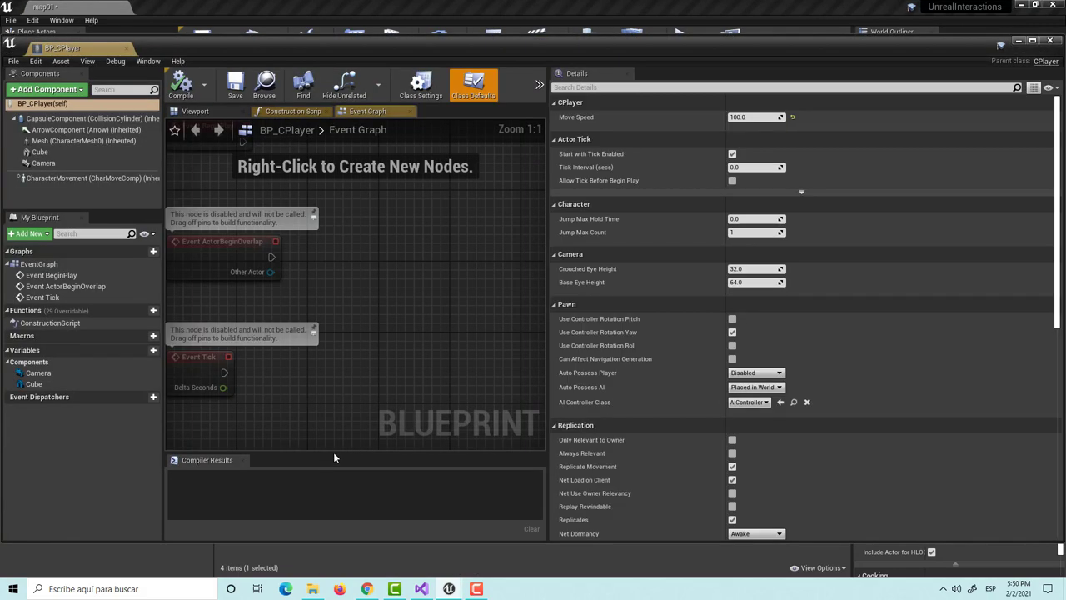
left_click(62, 119)
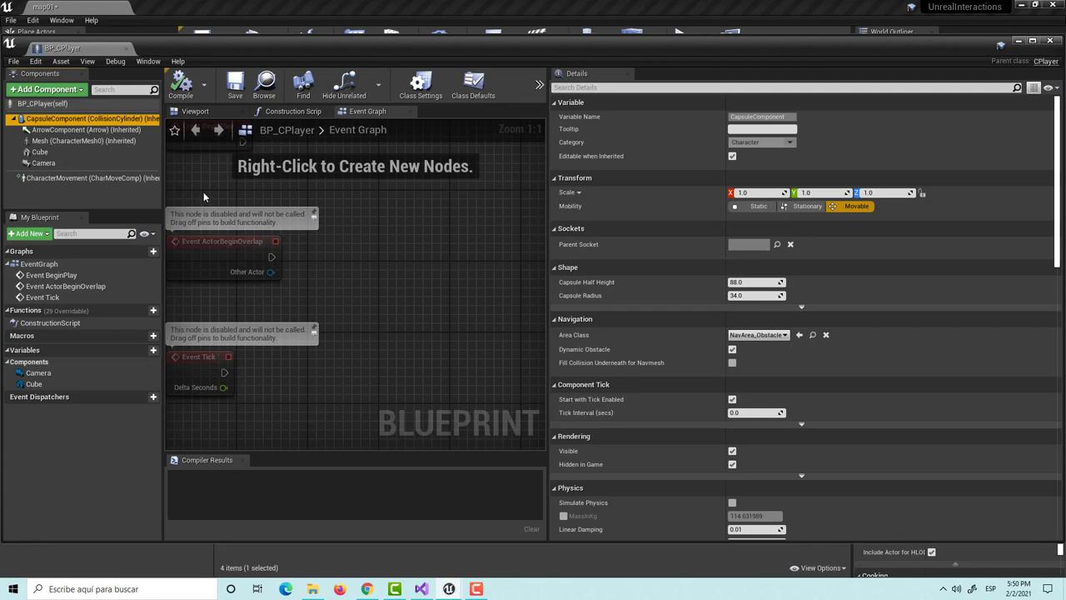
scroll(932, 308, "down", 3)
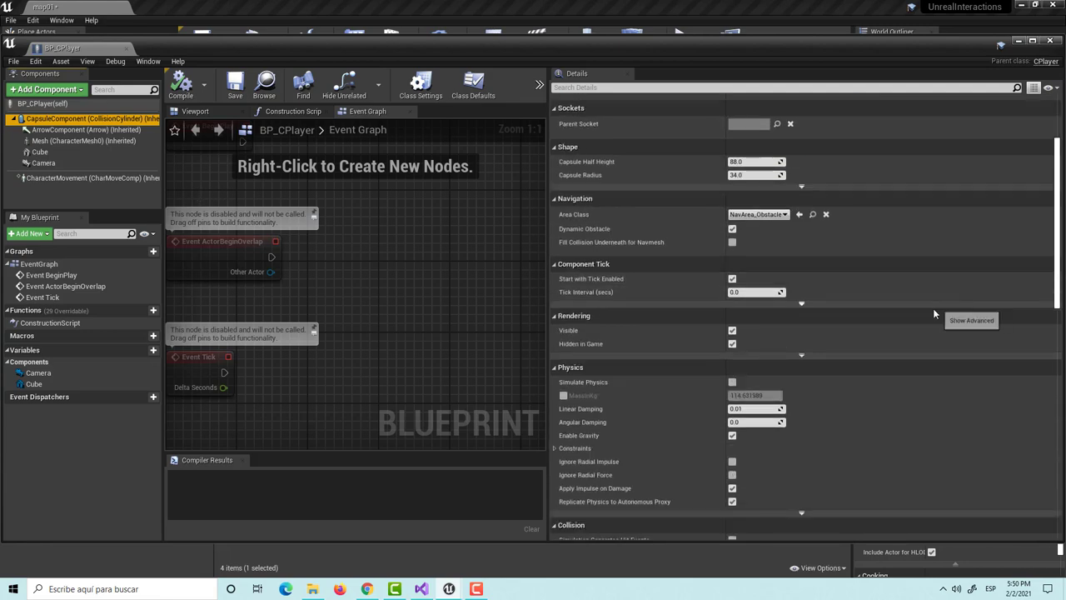
scroll(846, 326, "down", 3)
scroll(839, 330, "down", 3)
scroll(744, 329, "down", 2)
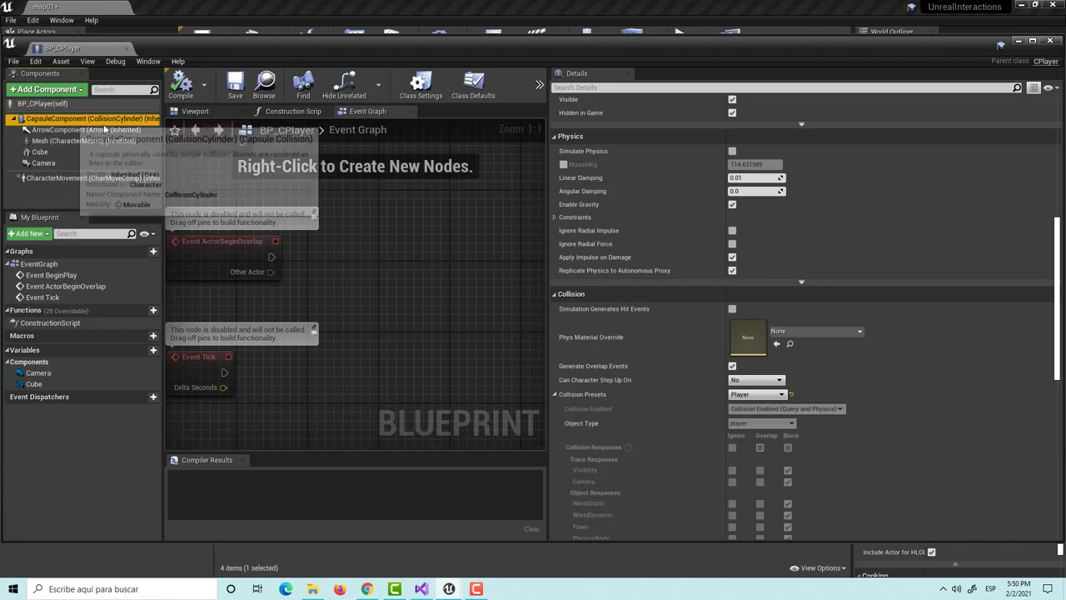
scroll(679, 353, "down", 1)
left_click(756, 358)
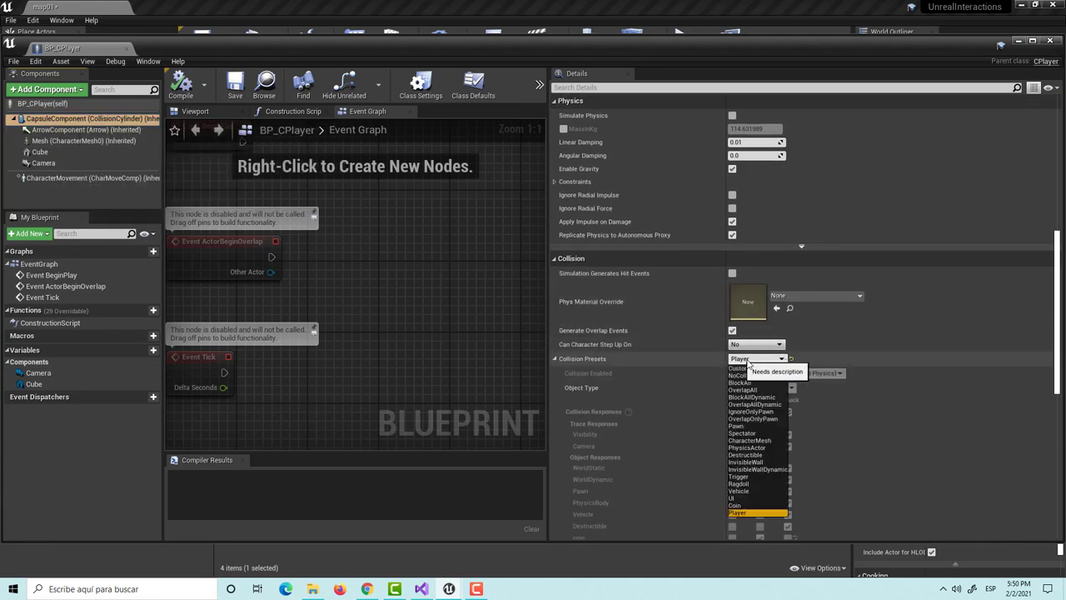
left_click(752, 513)
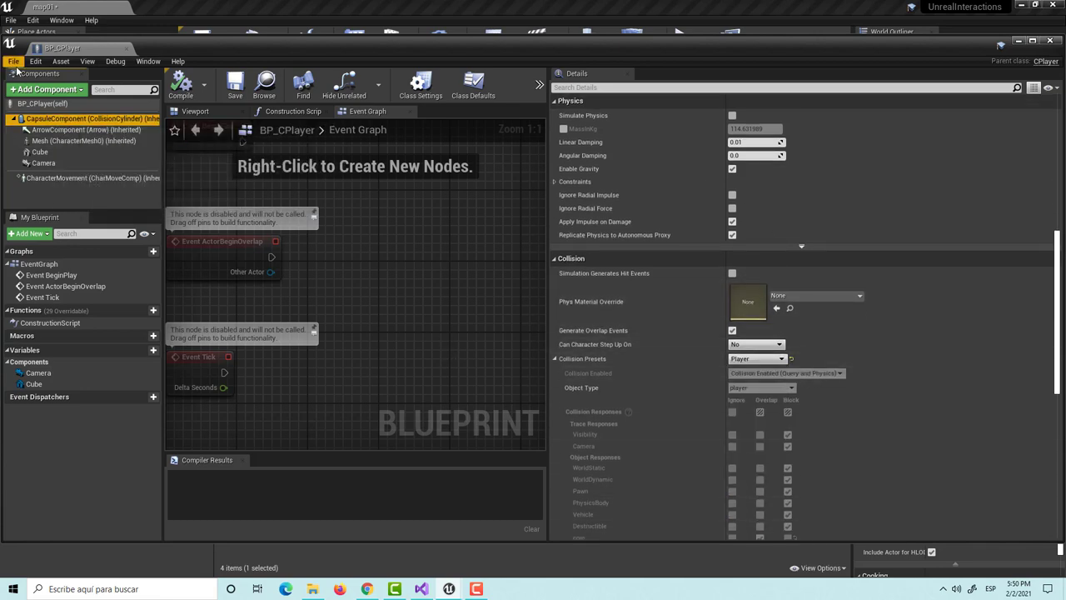
- Compile and save BP_CPlayer, then close its Blueprint editor
scroll(875, 353, "down", 3)
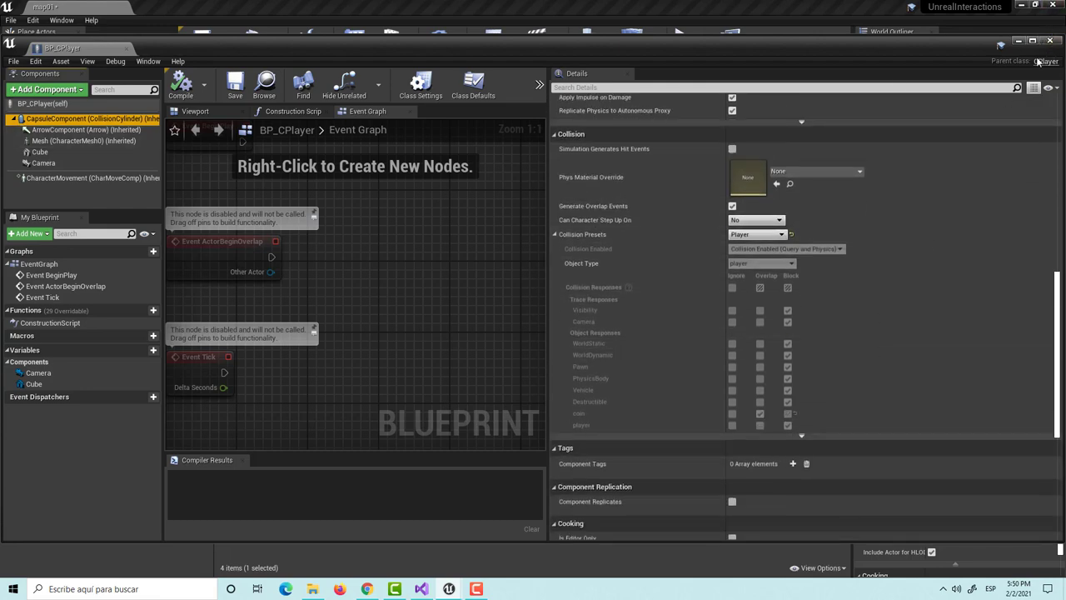
left_click(181, 84)
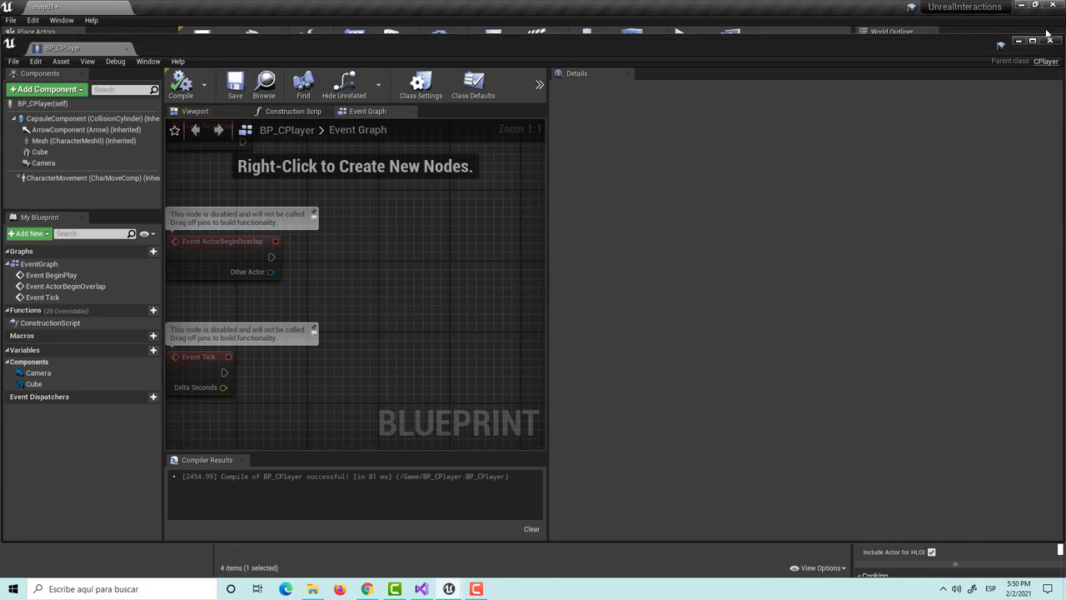
left_click(1050, 40)
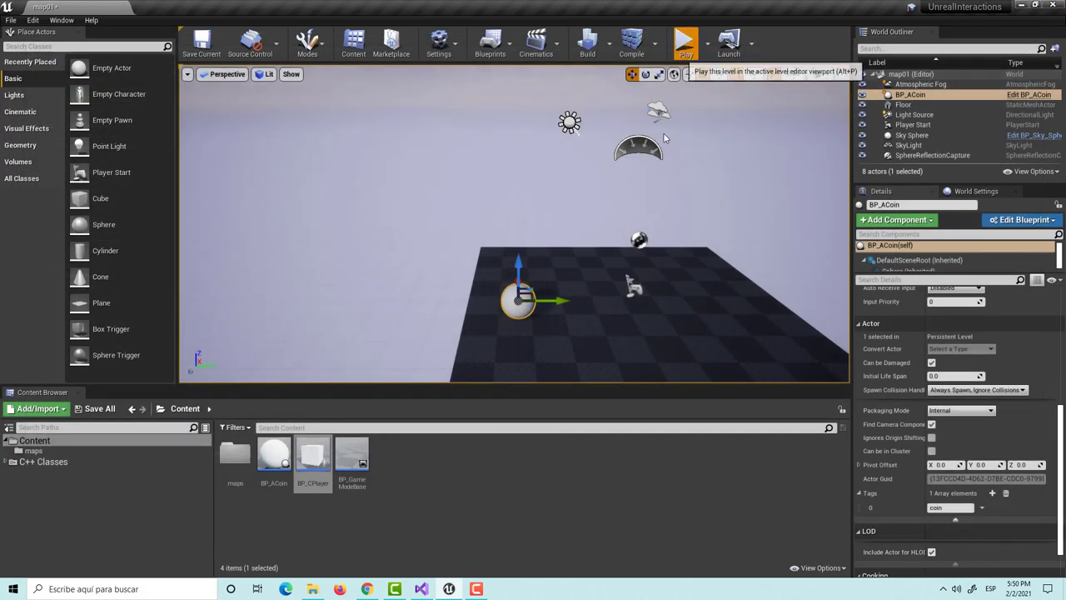
- Play the level, steer the cube into the coin with the WASD keys, and stop with Esc
left_click(683, 38)
key("a")
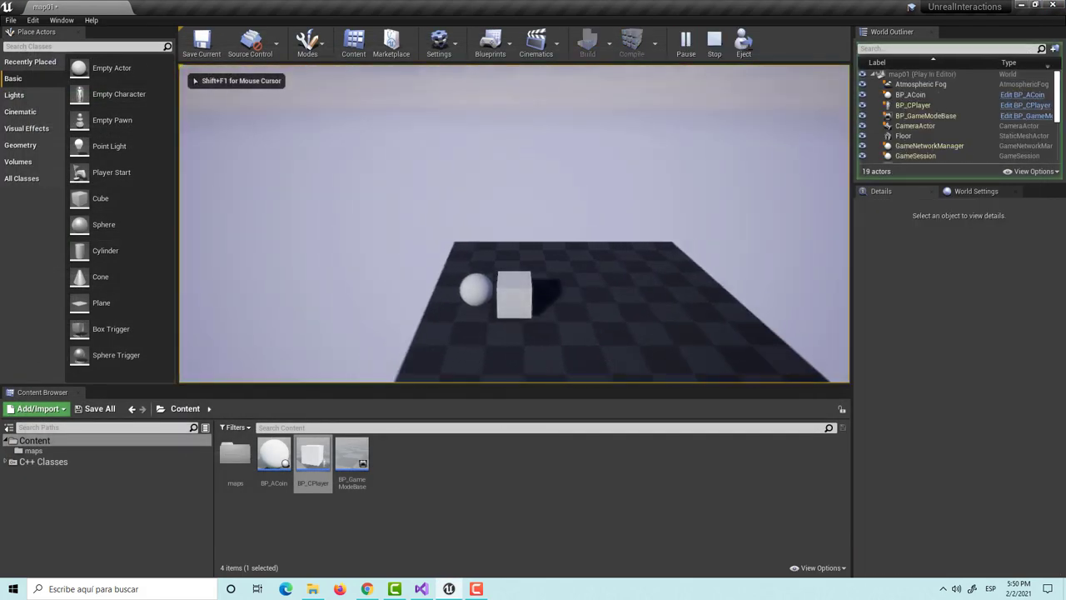
key("a")
key("s")
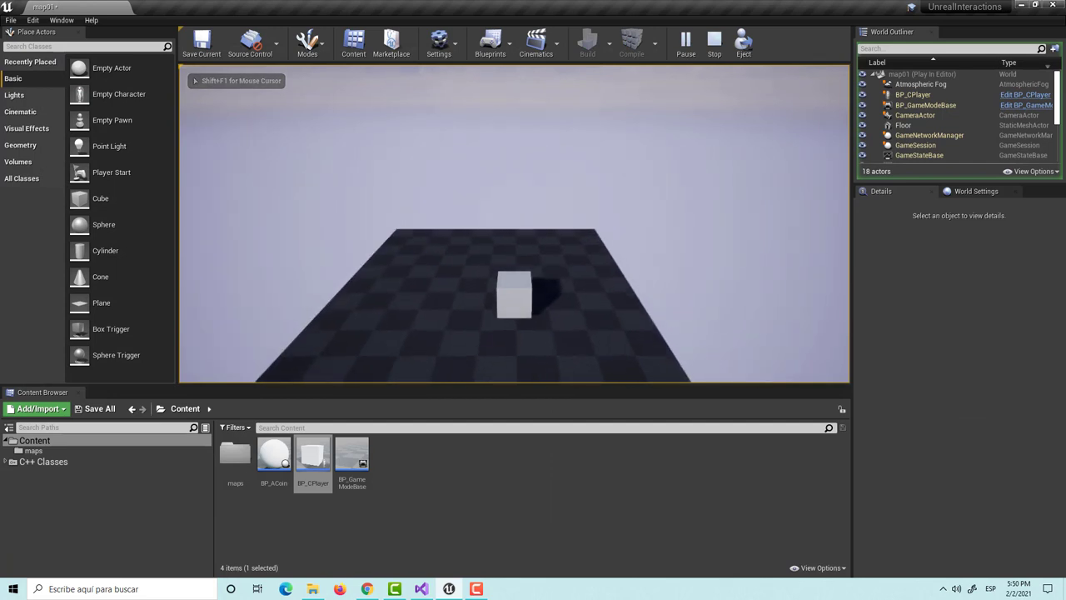
key("w")
key("d")
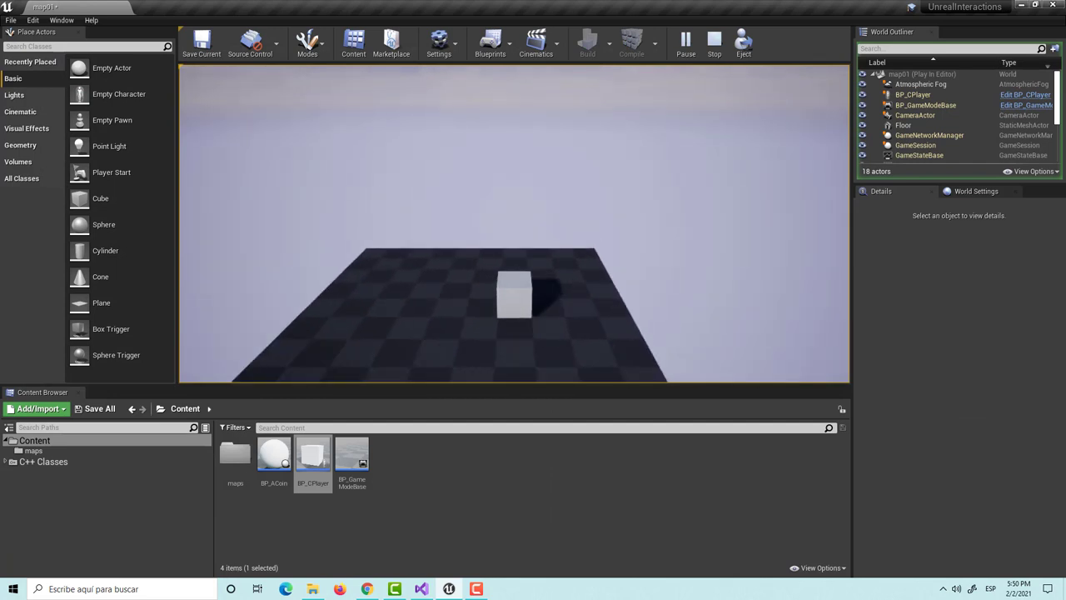
key("Escape")
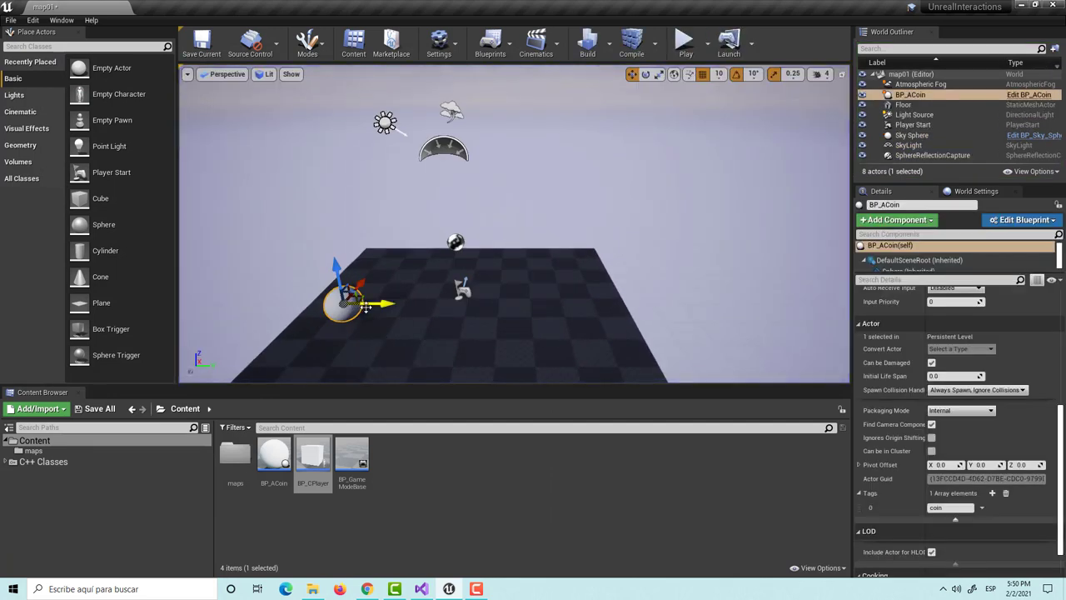
- Nudge the coin left, Alt-drag a copy to the right, and duplicate it again with Ctrl+D
left_click_drag(373, 302, 366, 324)
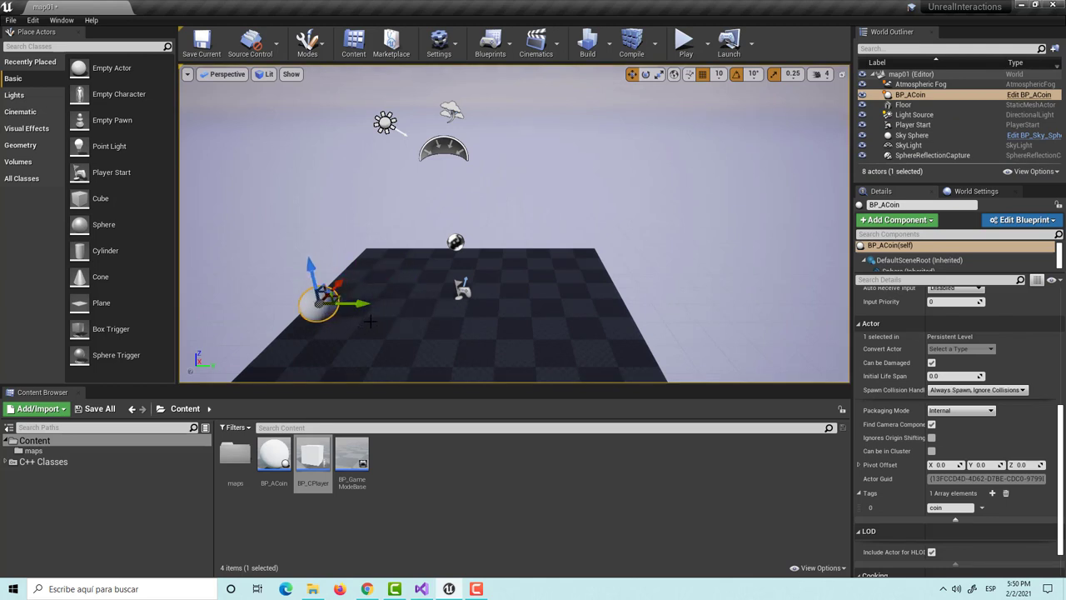
left_click_drag(369, 322, 440, 319, "alt")
key("ctrl+d")
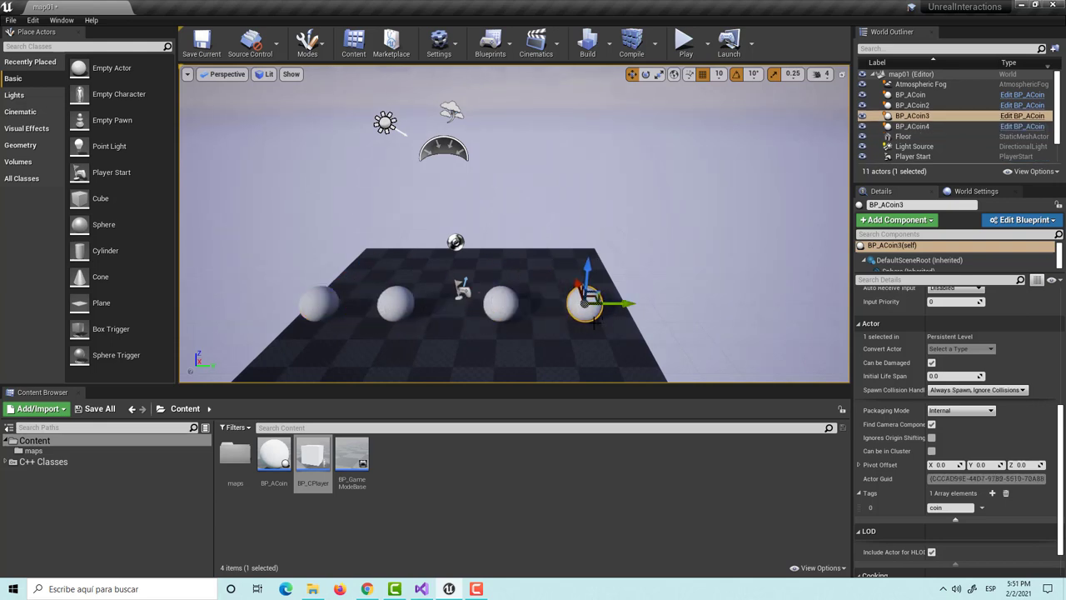
- Play the level and steer the cube left and right through all four coins
left_click(680, 50)
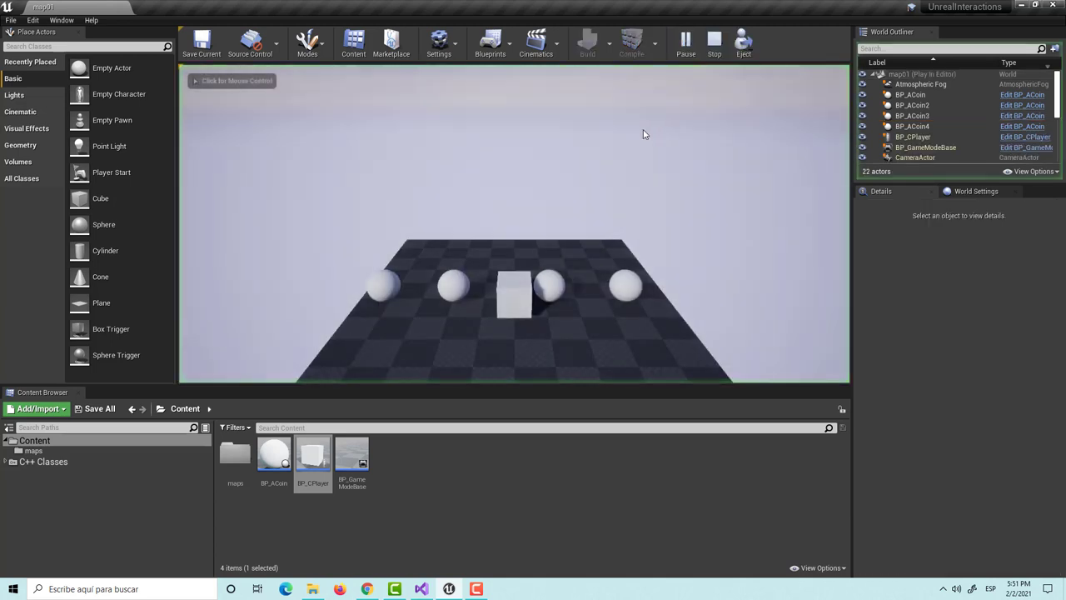
key("d")
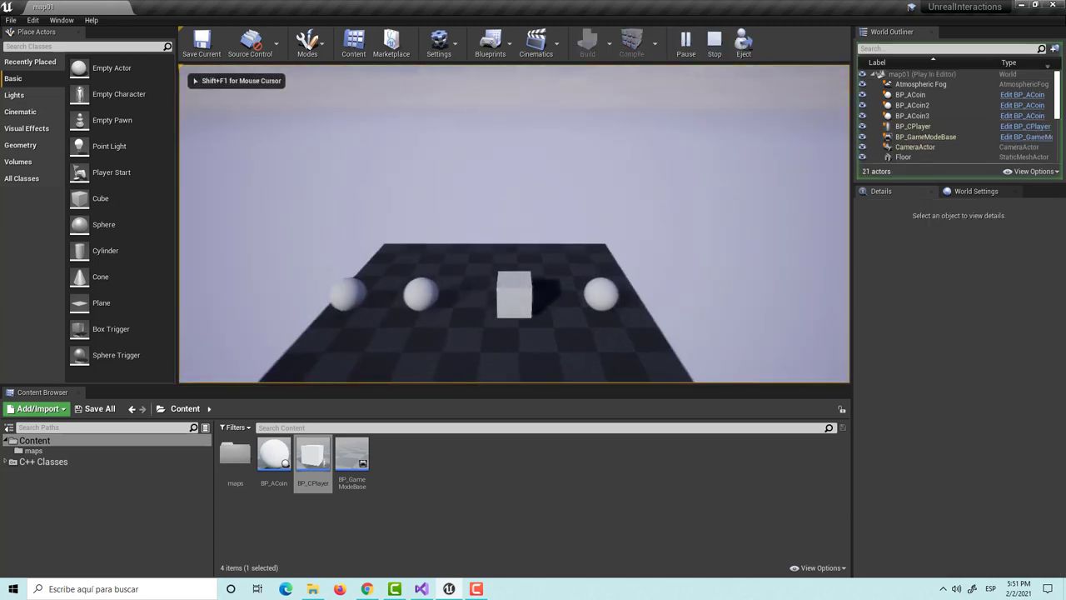
key("a")
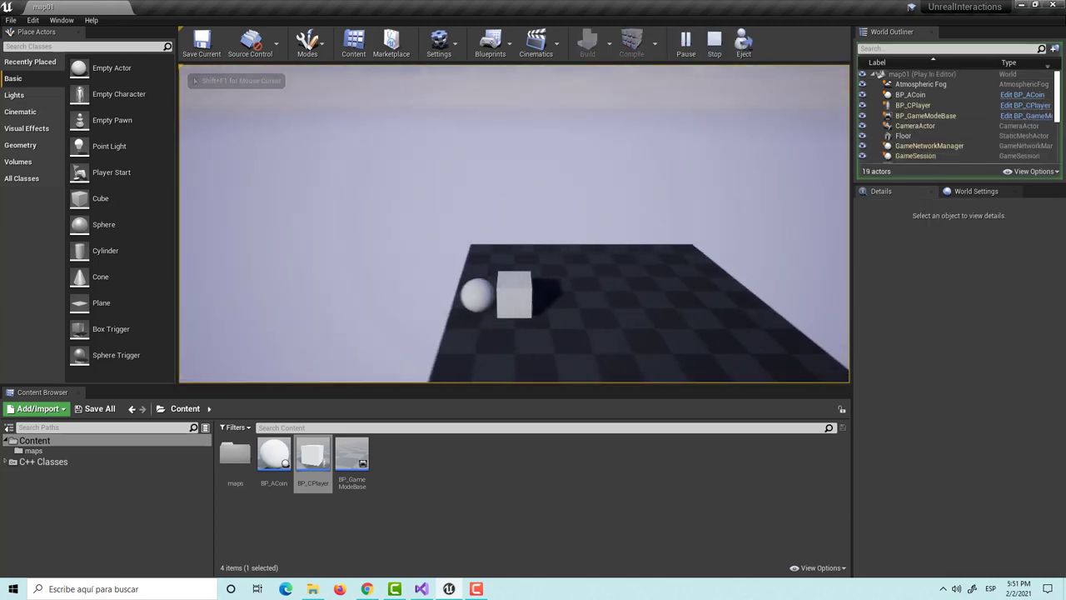
key("d")
key("a")
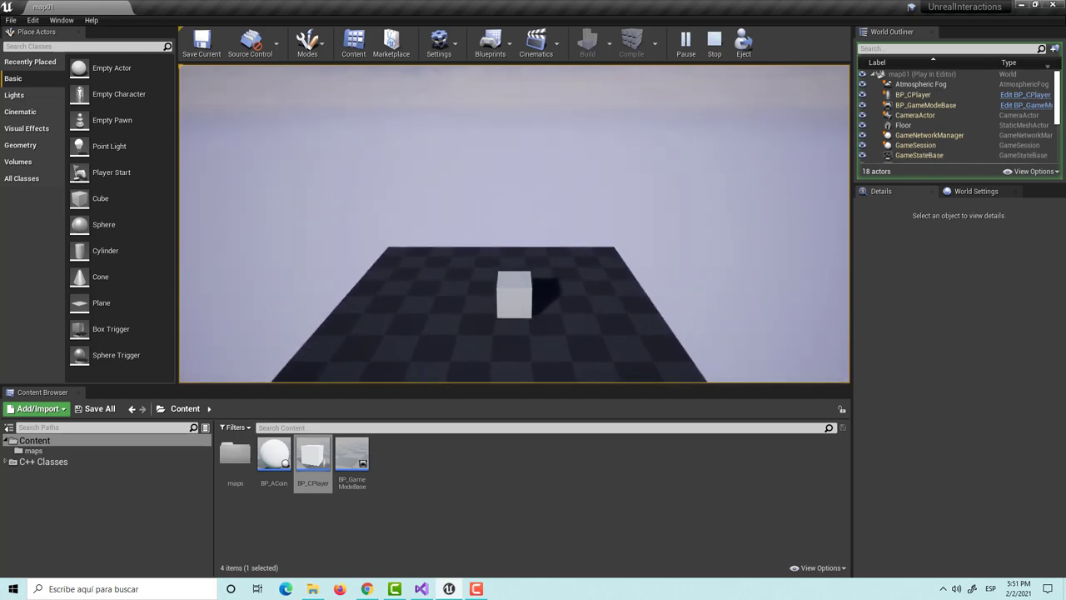
key("s")
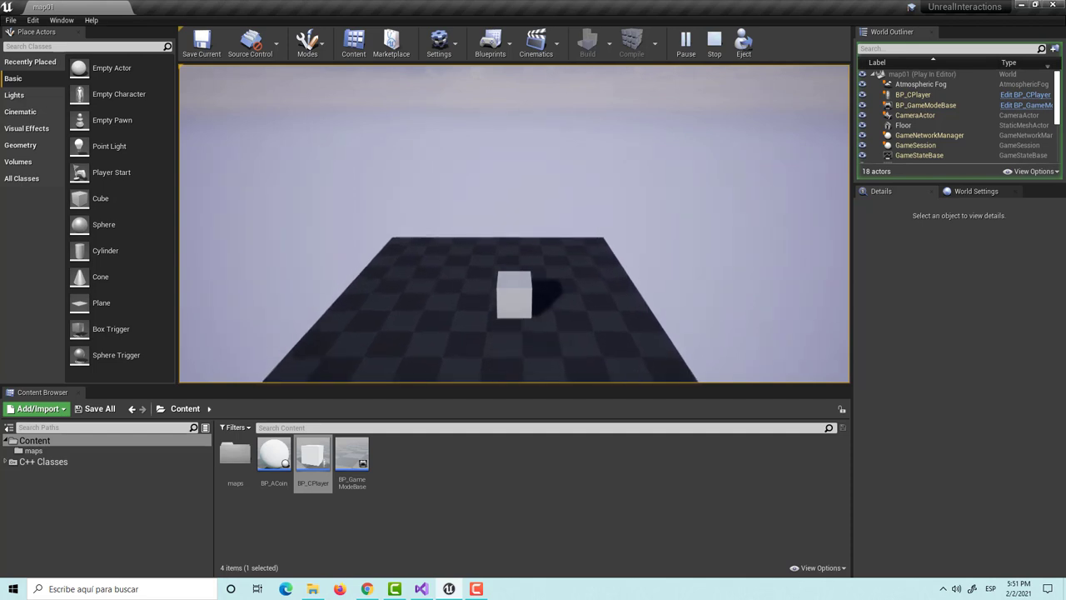
key("d")
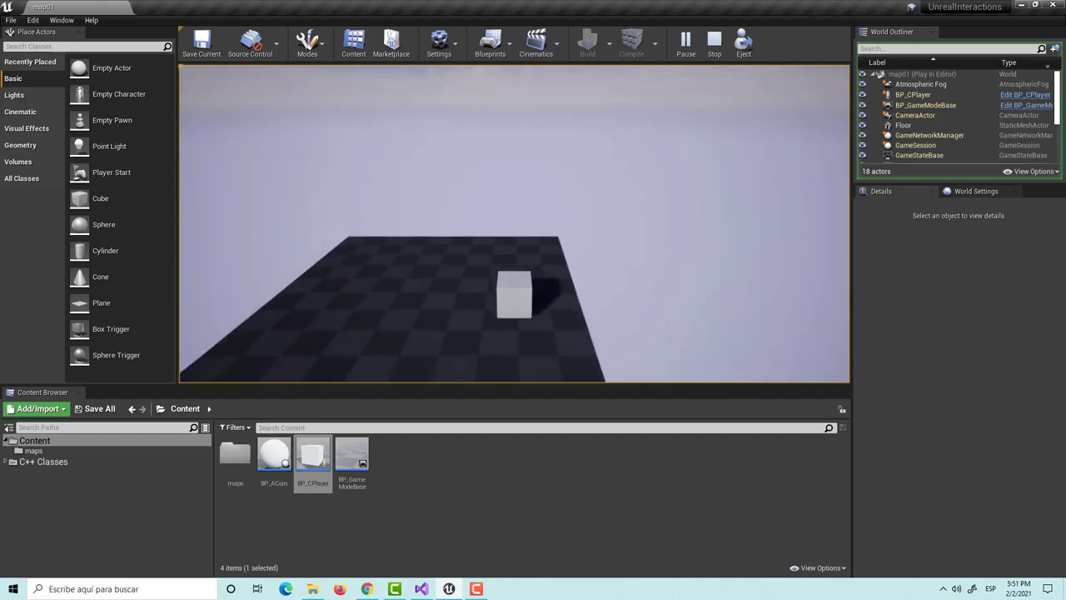
key("a")
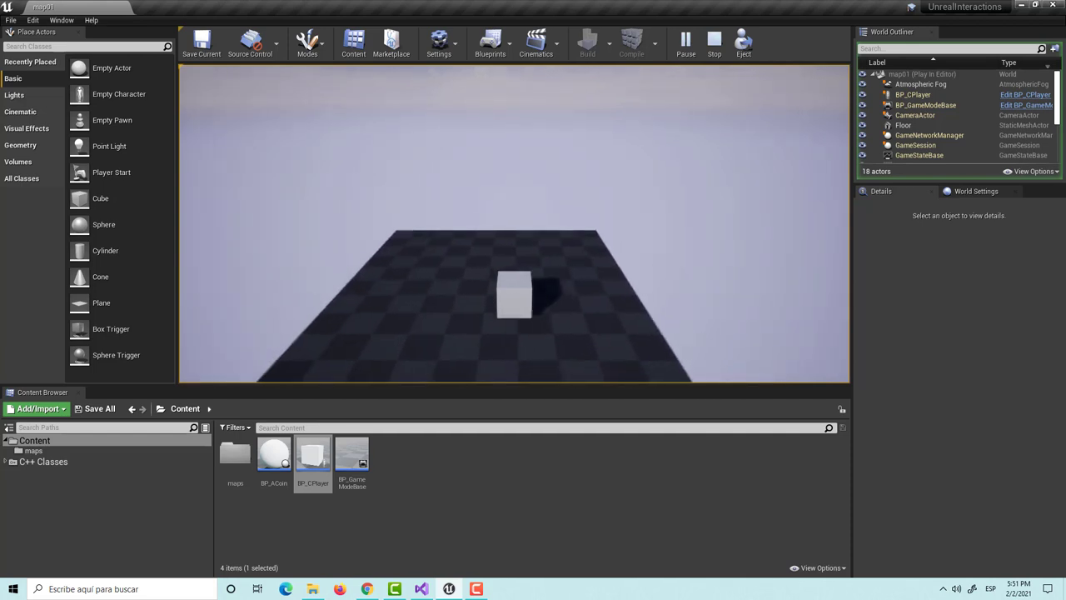